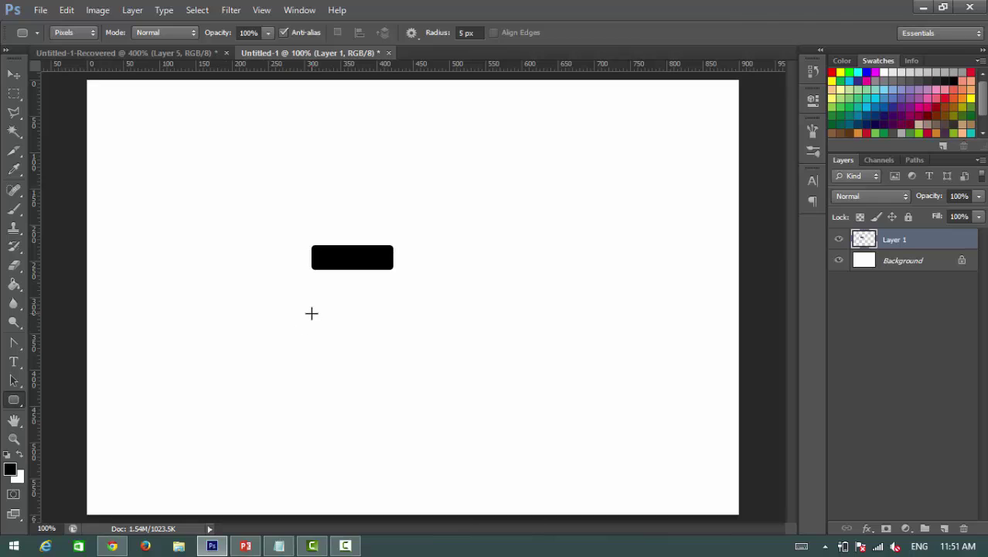
# - Draw a small black rounded square about 20 px wide with a 3 px corner radius on a new layer, below the bar
pyautogui.moveTo(312, 314); pyautogui.dragTo(345, 332)
pyautogui.hotkey('ctrl', 'z')
pyautogui.click(464, 33)
pyautogui.press('Return')
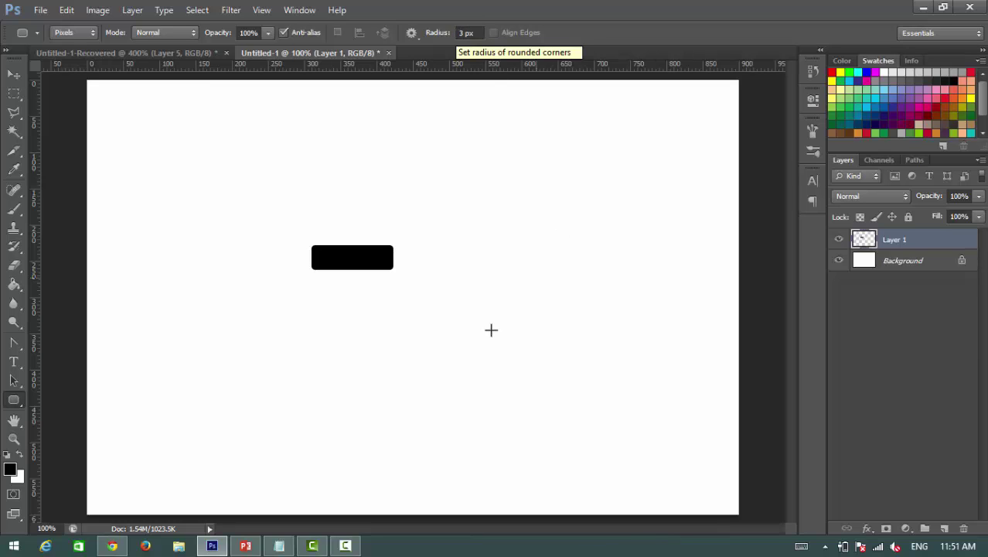
pyautogui.click(949, 529)
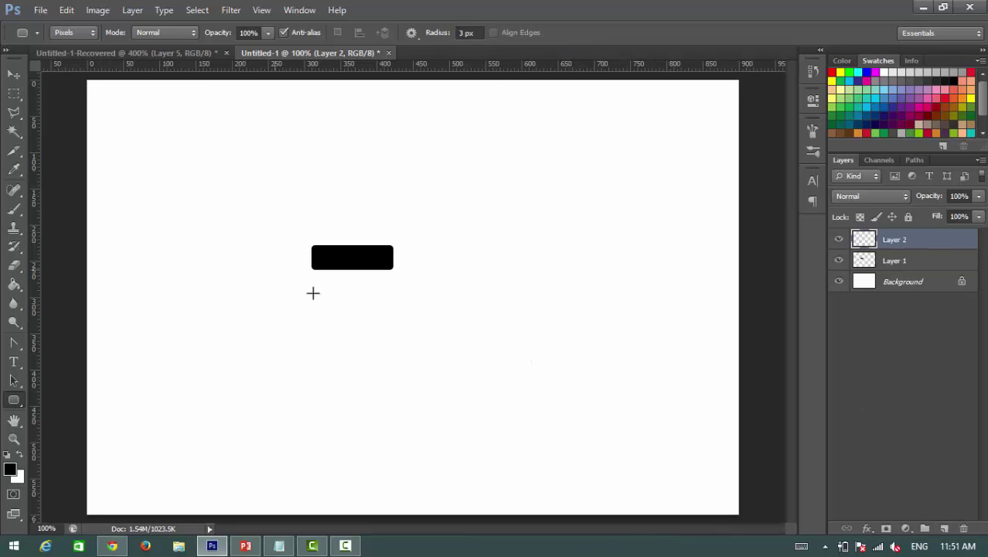
pyautogui.moveTo(344, 292); pyautogui.dragTo(376, 304)
# - Move the small rounded square up so it slightly overlaps the left edge of the black bar
pyautogui.click(13, 74)
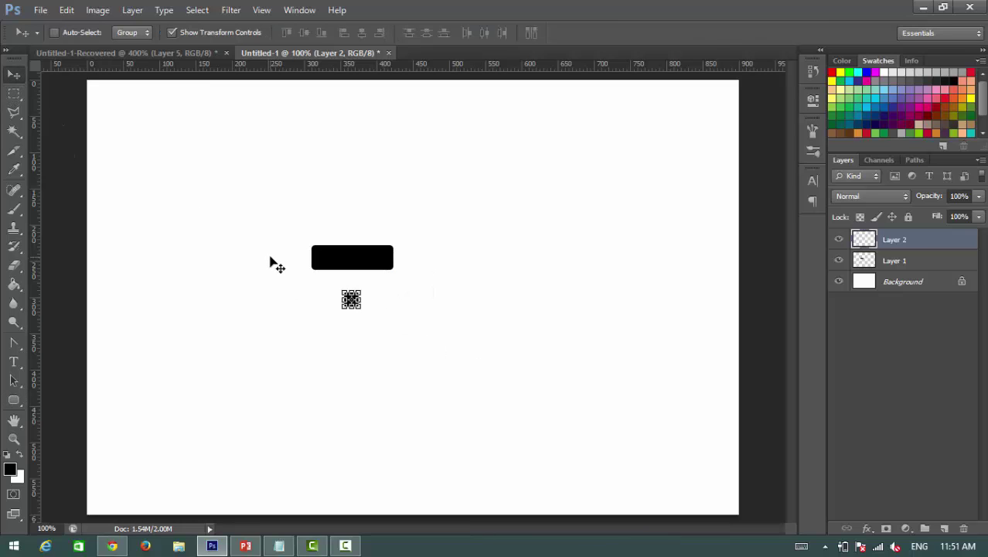
pyautogui.hotkey('ctrl', '+')
pyautogui.hotkey('ctrl', '+')
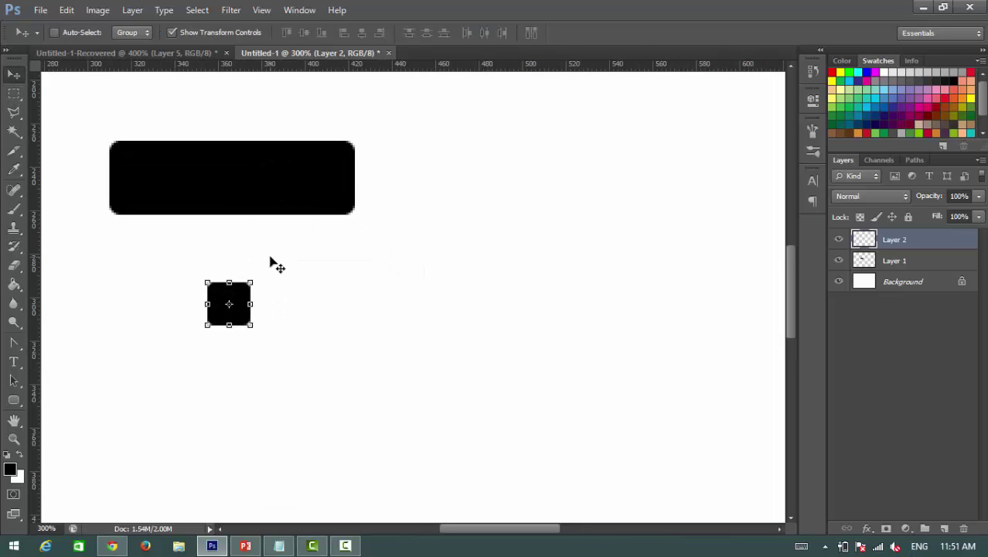
pyautogui.moveTo(549, 528); pyautogui.dragTo(496, 472)
pyautogui.scroll(3, 496, 472)
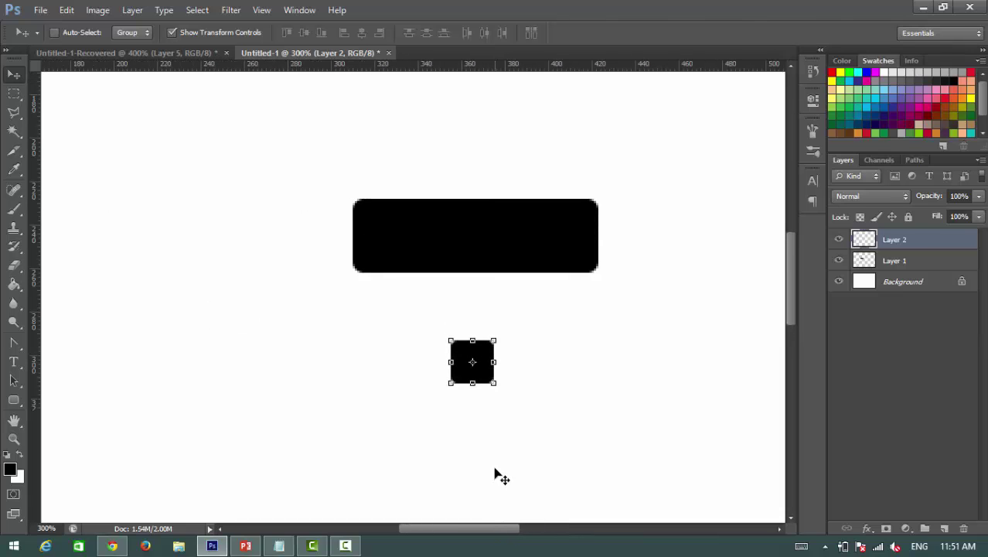
pyautogui.hotkey('ctrl', '+')
pyautogui.hotkey('ctrl', '+')
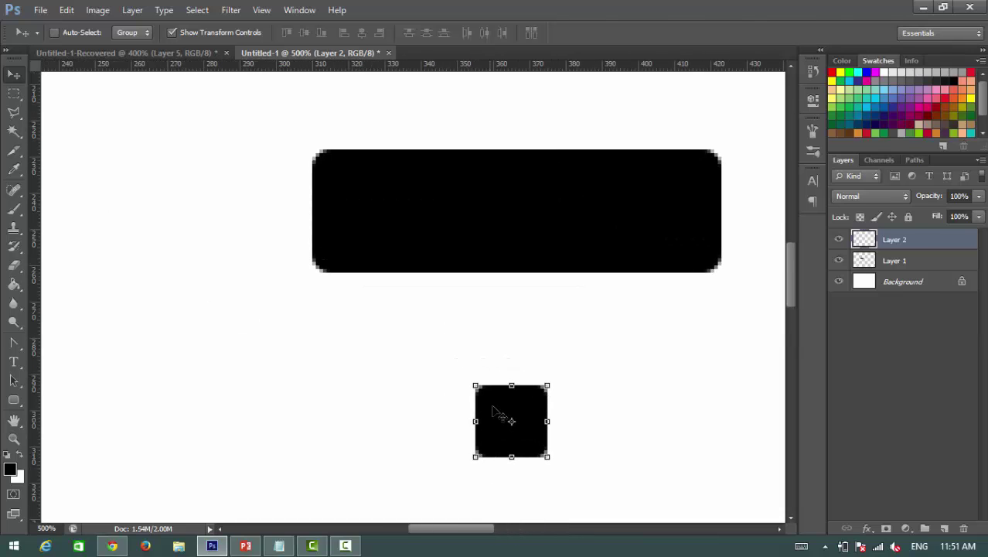
pyautogui.moveTo(491, 406); pyautogui.dragTo(265, 203)
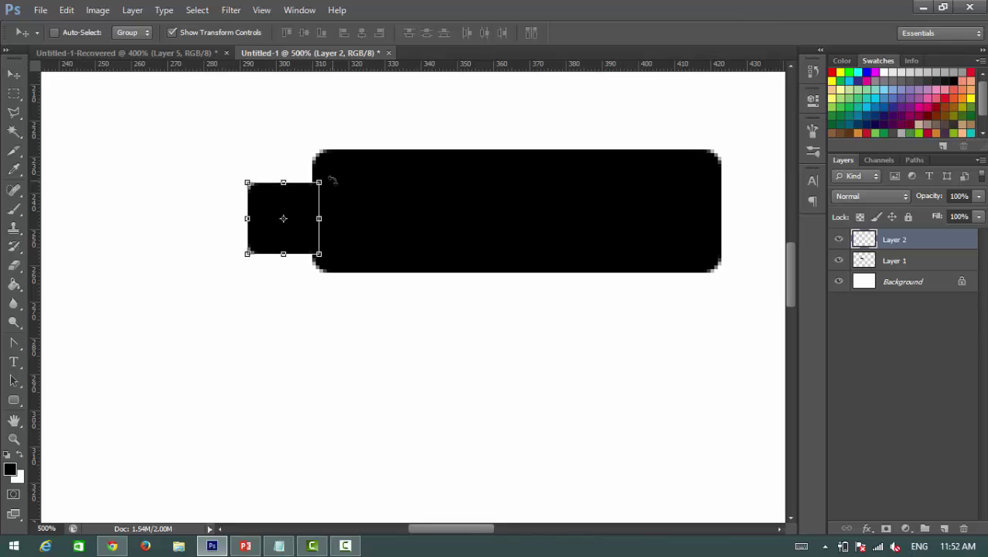
# - Rotate the small square 45 degrees and place it so only one corner points out from the bar's left edge
pyautogui.hotkey('ctrl', 't')
pyautogui.click(345, 32)
pyautogui.write('45')
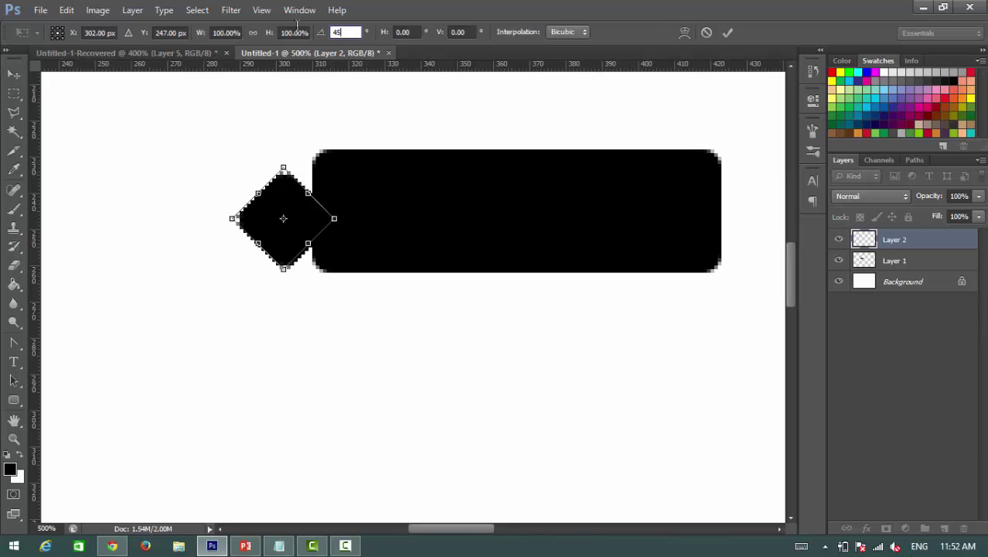
pyautogui.click(728, 33)
pyautogui.moveTo(276, 231); pyautogui.dragTo(332, 238)
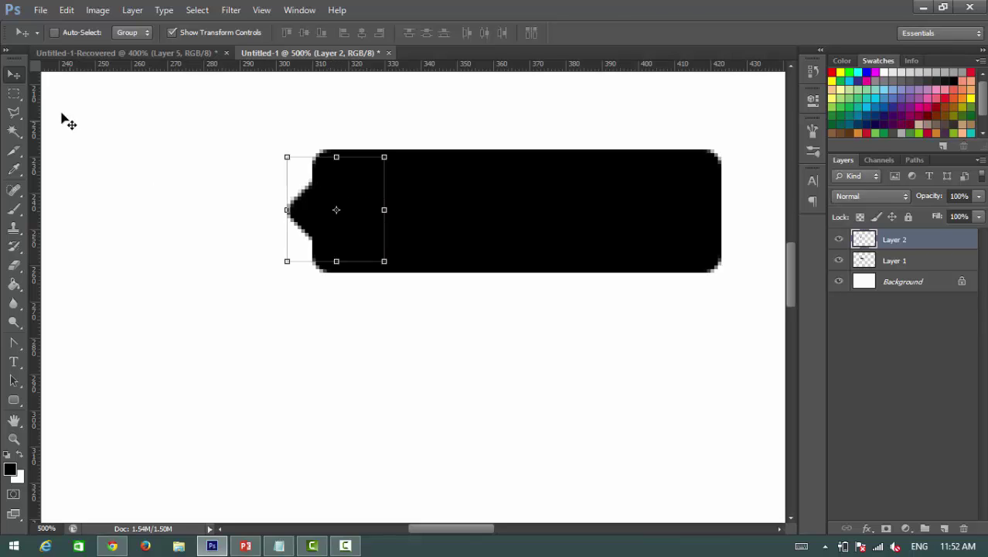
# - Merge Layer 1 and Layer 2 into a single bubble shape layer
pyautogui.click(13, 95)
pyautogui.keyDown('shift'); pyautogui.click(888, 266); pyautogui.keyUp('shift')
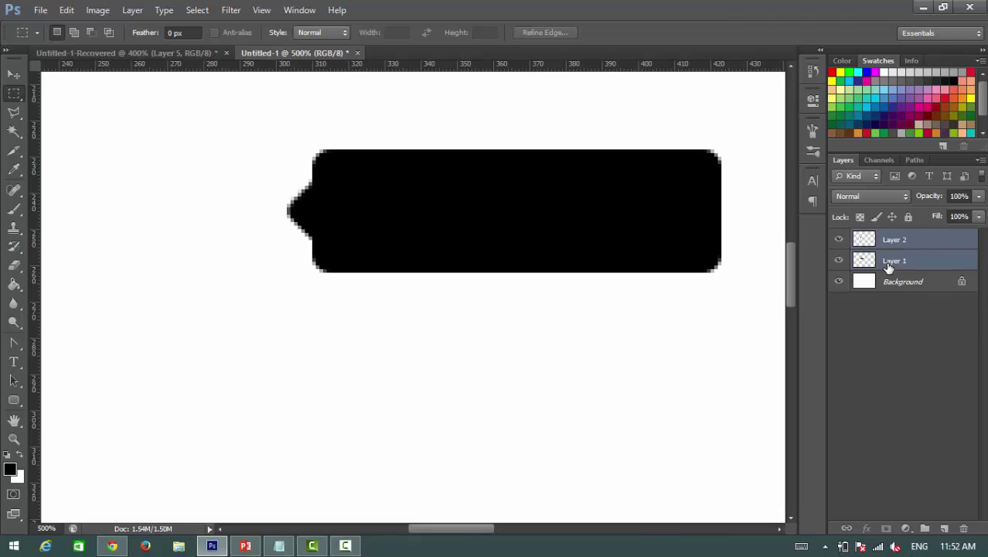
pyautogui.rightClick(889, 267)
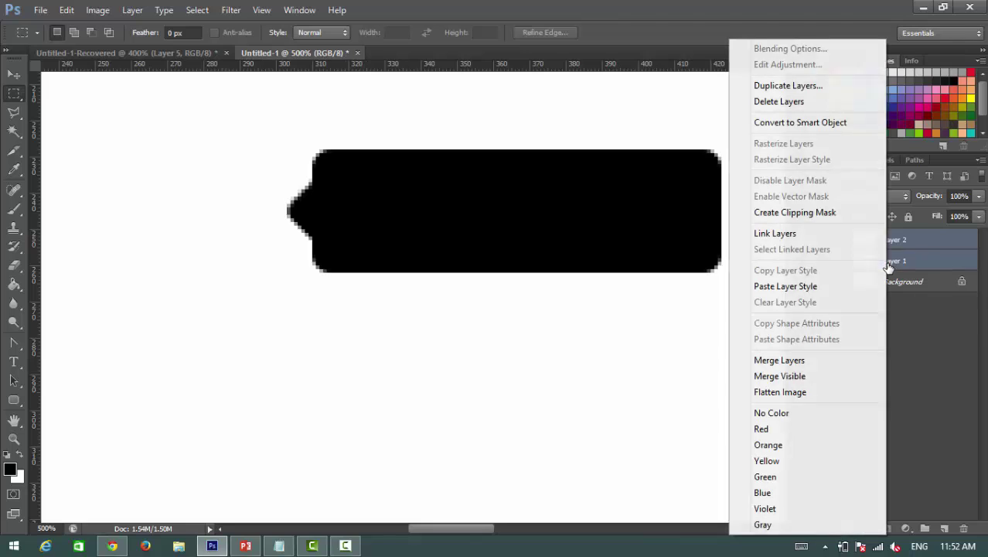
pyautogui.click(819, 361)
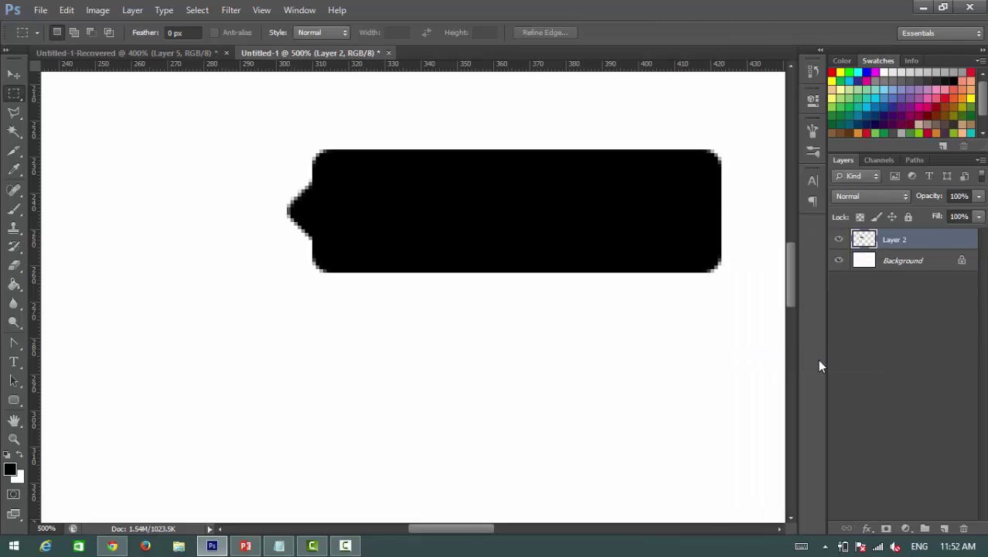
# - Add a light green (#c4df9b) Color Overlay to the merged bubble layer
pyautogui.rightClick(911, 246)
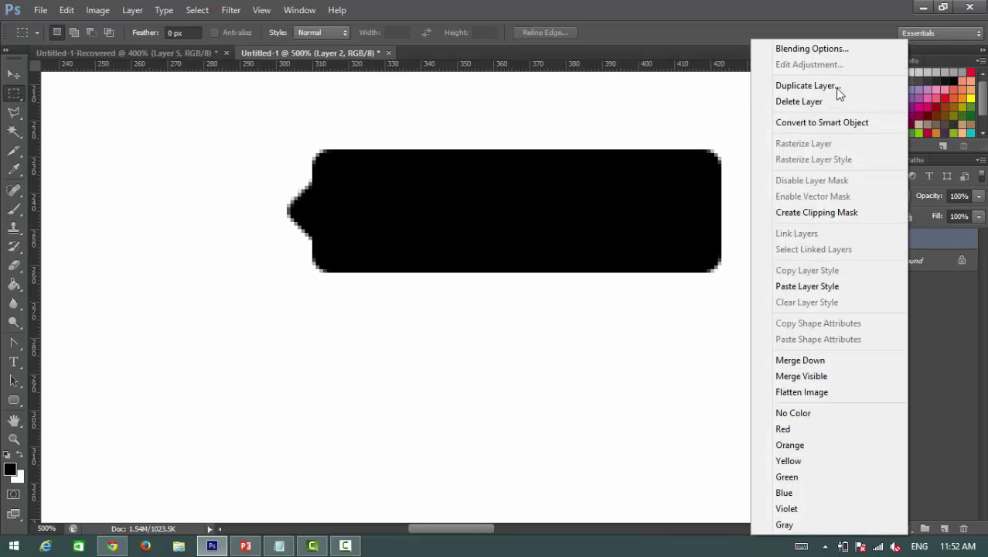
pyautogui.click(808, 46)
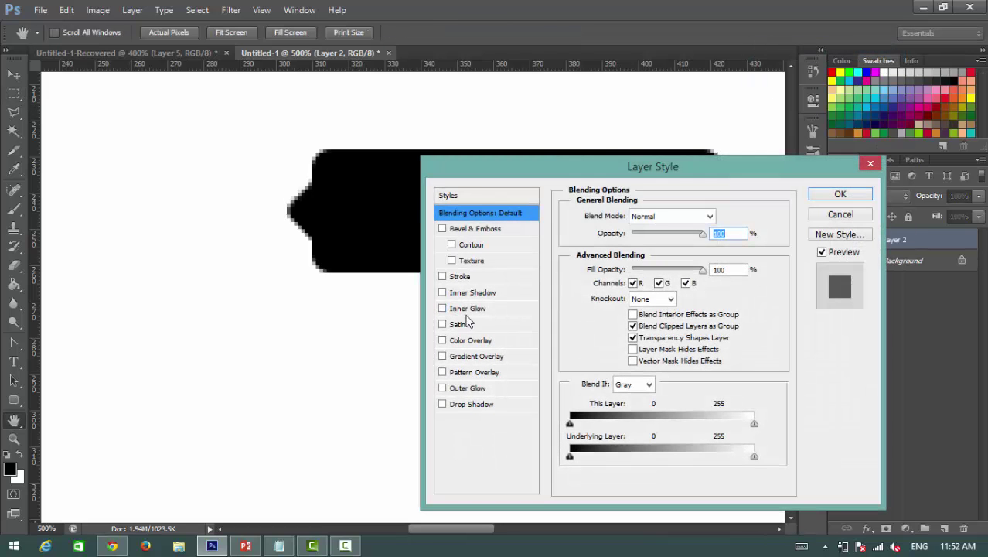
pyautogui.click(473, 341)
pyautogui.click(723, 218)
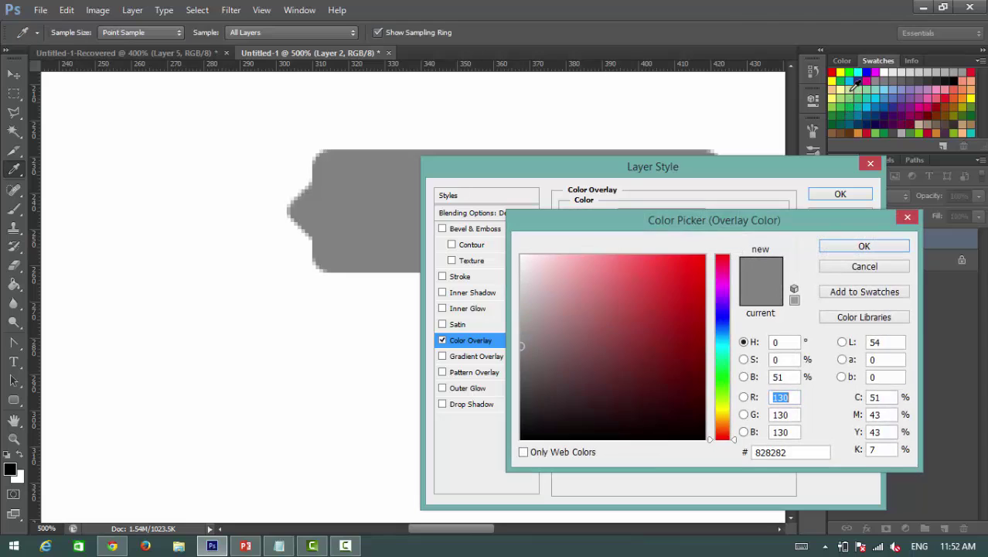
pyautogui.click(854, 85)
pyautogui.click(859, 249)
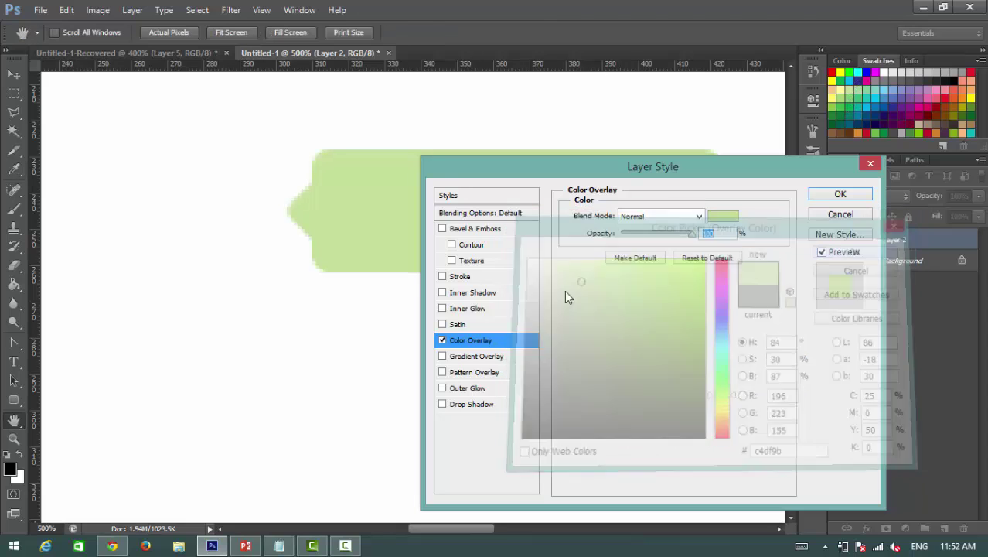
# - Add a 1 px outside Stroke in dark green (#384a1d) to the bubble layer
pyautogui.click(495, 278)
pyautogui.doubleClick(715, 215)
pyautogui.write('1')
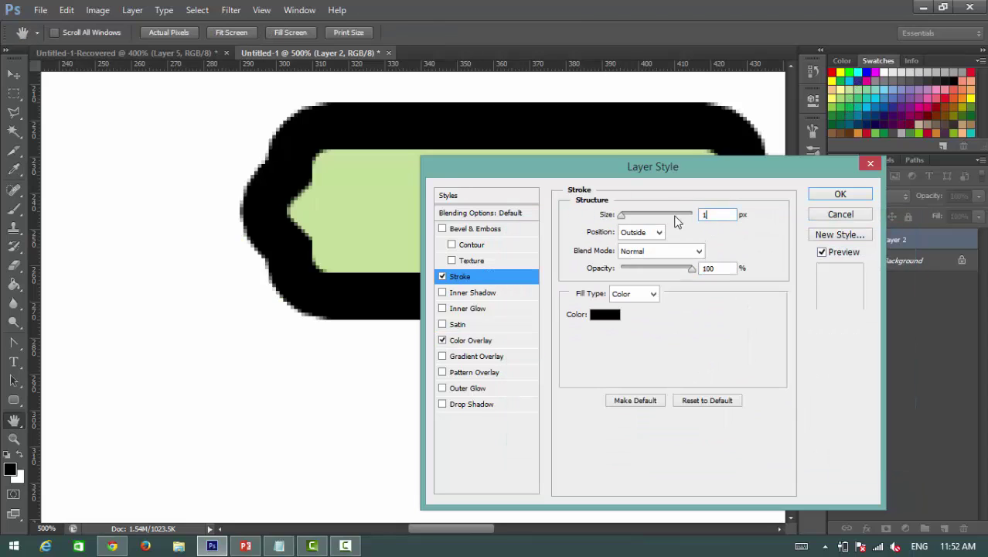
pyautogui.click(604, 314)
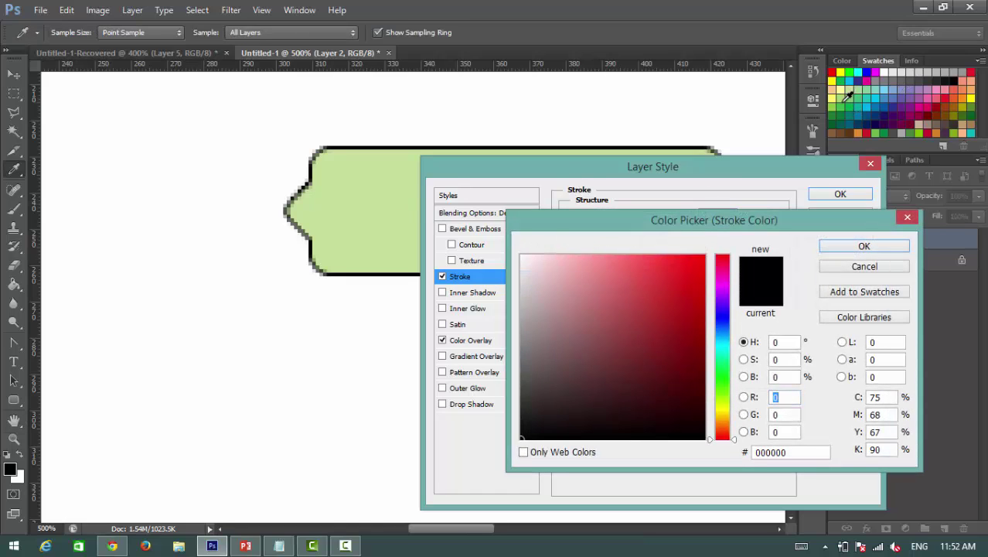
pyautogui.click(838, 120)
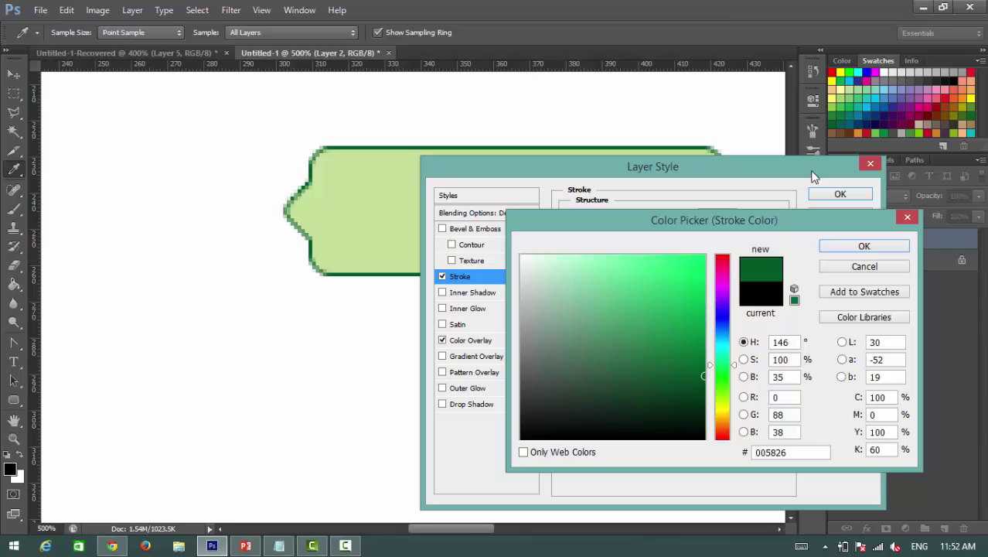
pyautogui.click(848, 87)
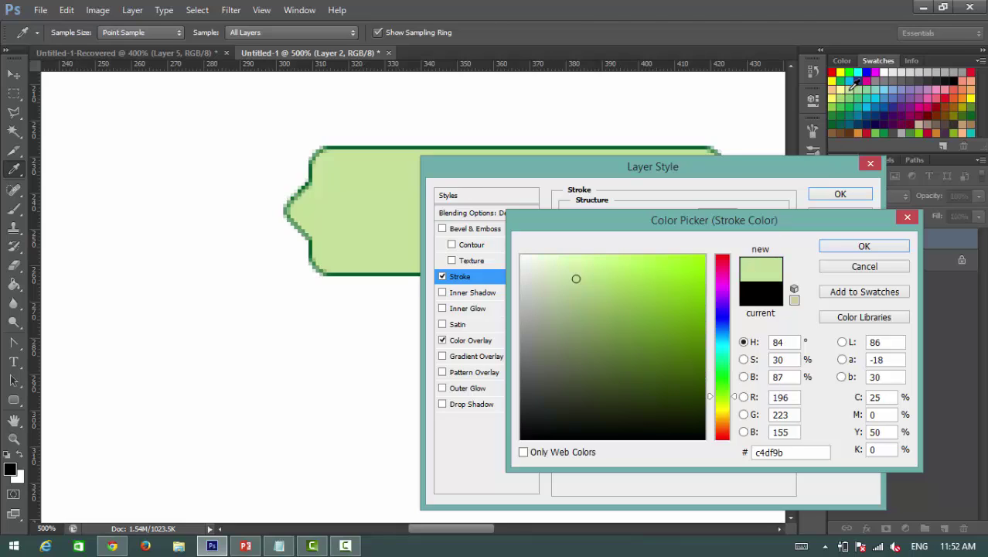
pyautogui.click(637, 377)
pyautogui.moveTo(637, 377); pyautogui.dragTo(632, 386)
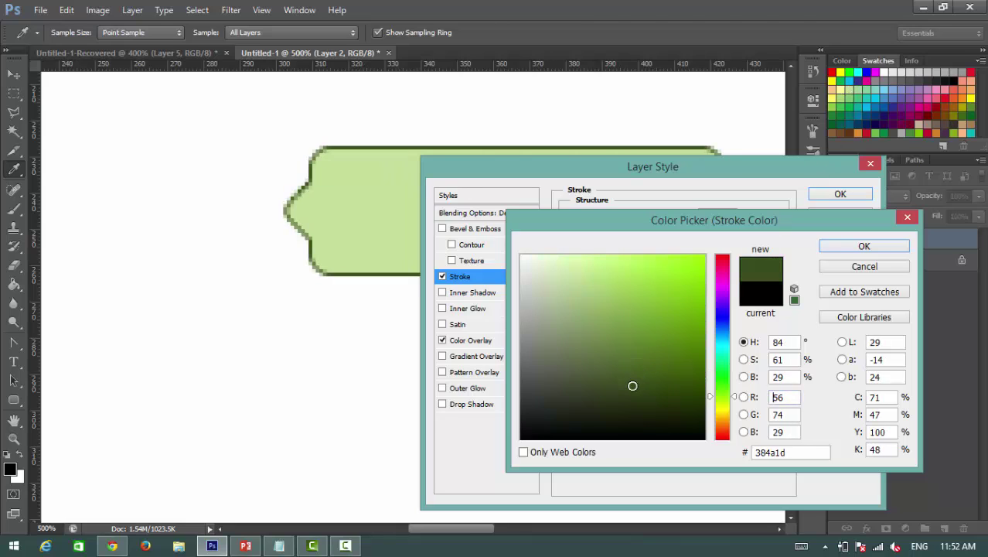
pyautogui.click(860, 245)
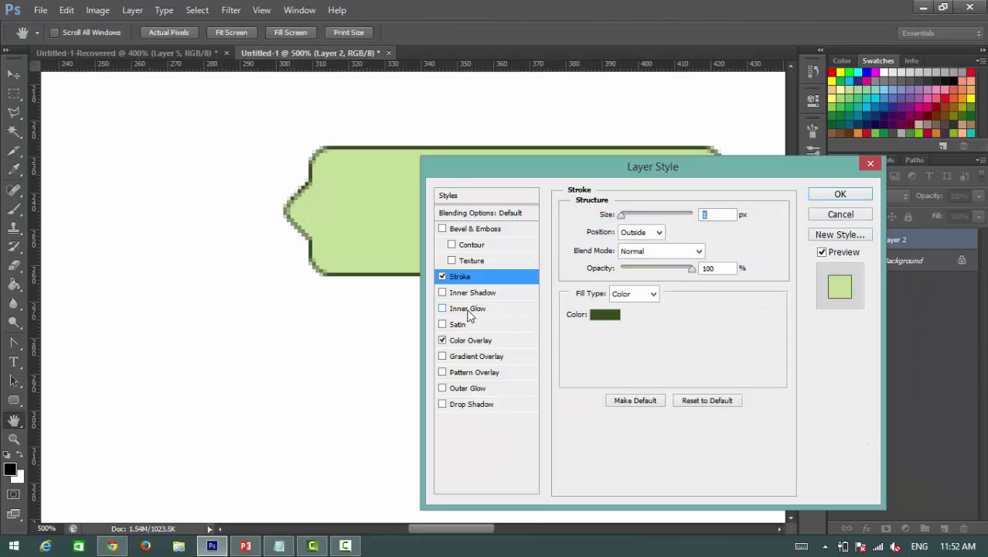
# - Add an Inner Glow of 3 px in bright green (#80ff6f) to the bubble layer and apply the layer style
pyautogui.click(468, 308)
pyautogui.click(632, 356)
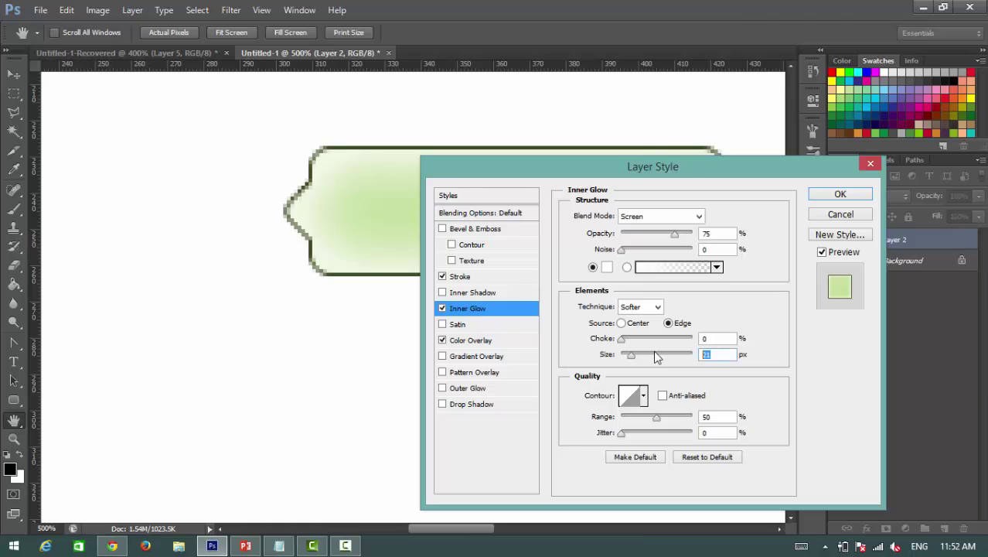
pyautogui.click(607, 267)
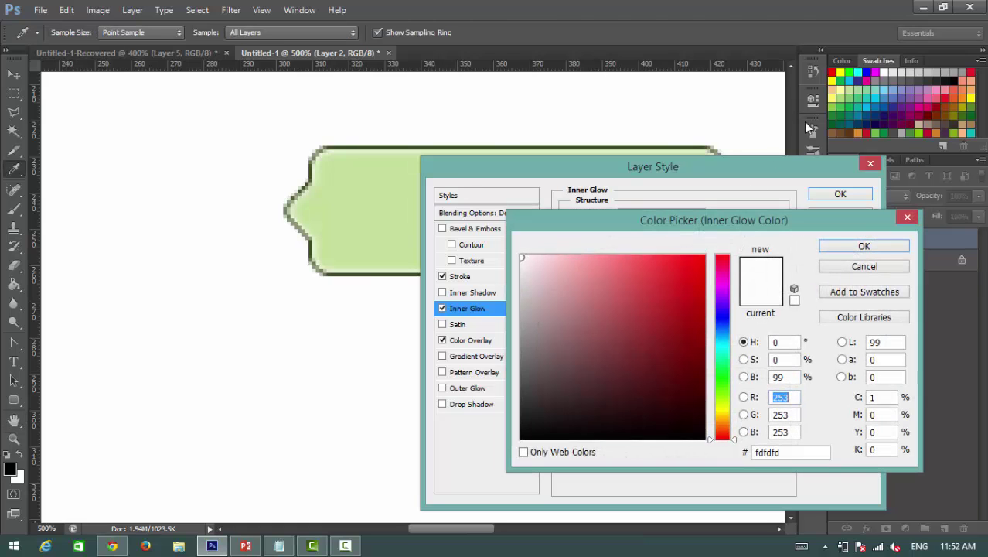
pyautogui.click(858, 82)
pyautogui.moveTo(572, 274)
pyautogui.mouseDown()
pyautogui.moveTo(557, 244)
pyautogui.moveTo(625, 245)
pyautogui.mouseUp()
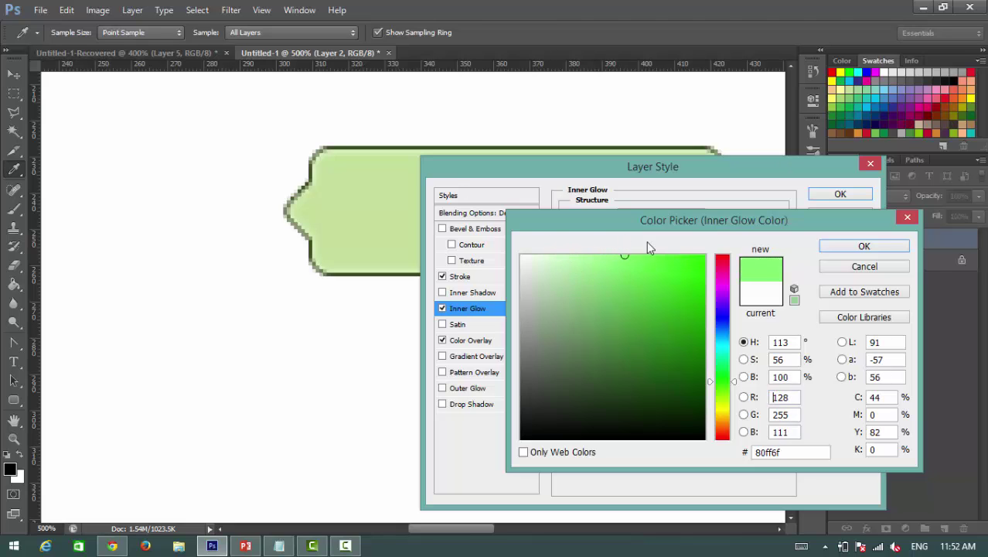
pyautogui.click(834, 247)
pyautogui.moveTo(675, 171); pyautogui.dragTo(635, 222)
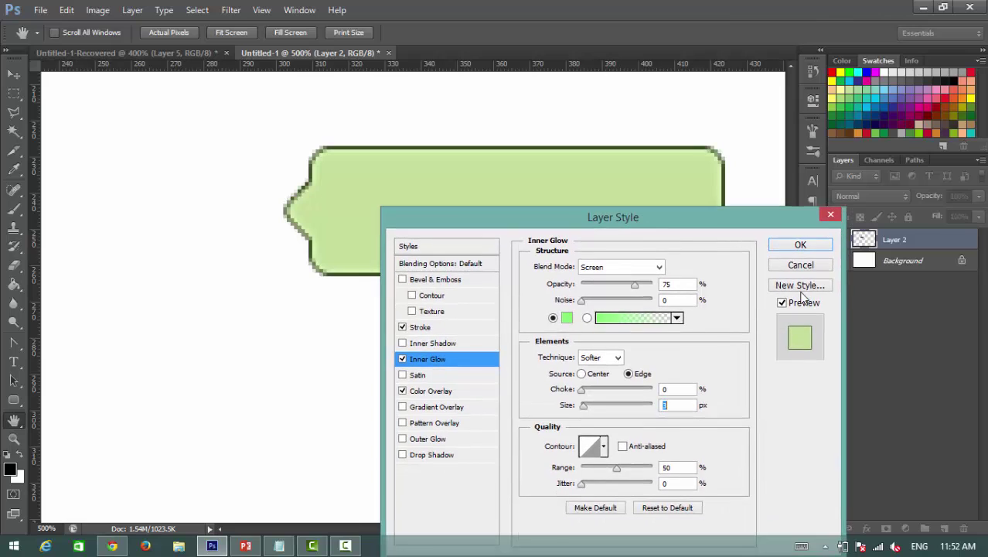
pyautogui.click(800, 244)
# - Examine the styled bubble at actual size and close up at 400%
pyautogui.hotkey('ctrl', '-')
pyautogui.hotkey('ctrl', '-')
pyautogui.hotkey('ctrl', '-')
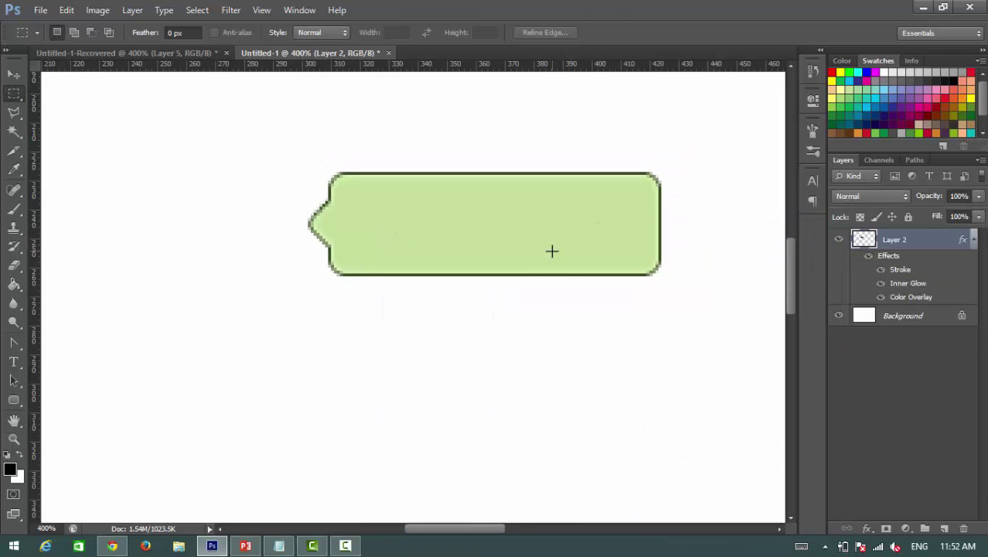
pyautogui.hotkey('ctrl', '-')
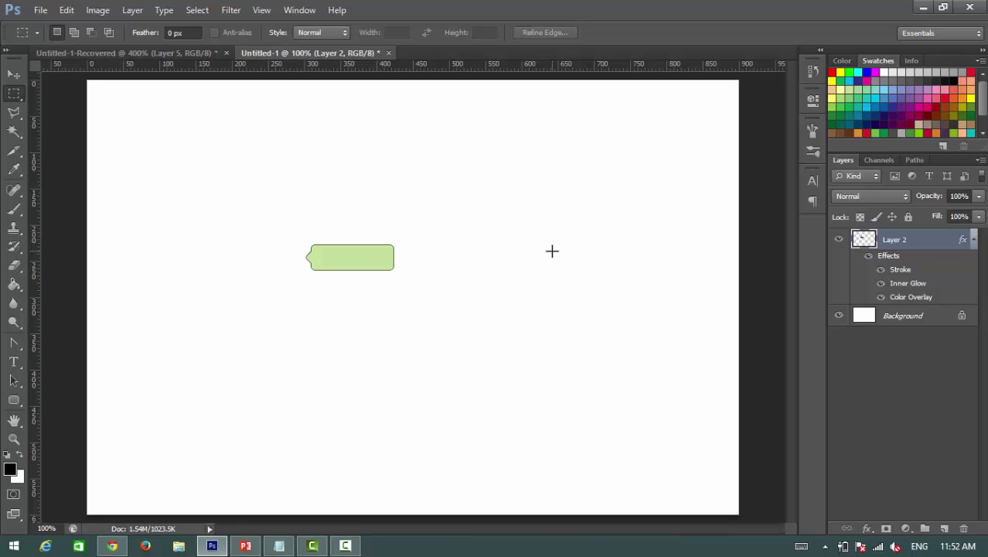
pyautogui.hotkey('ctrl', '+')
pyautogui.hotkey('ctrl', '+')
pyautogui.hotkey('ctrl', '+')
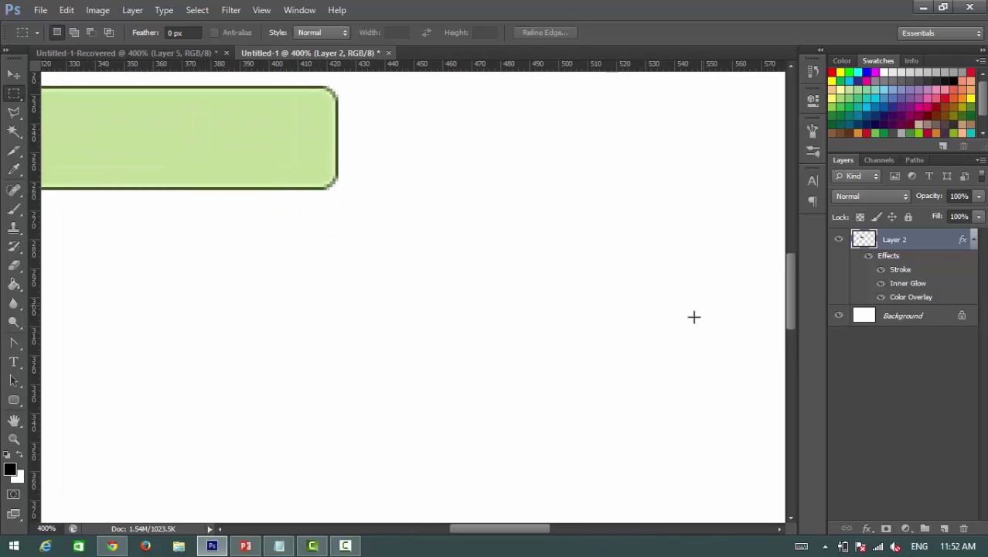
pyautogui.moveTo(531, 531)
pyautogui.mouseDown()
pyautogui.moveTo(473, 528)
pyautogui.moveTo(514, 531)
pyautogui.mouseUp()
pyautogui.scroll(3, 431, 403)
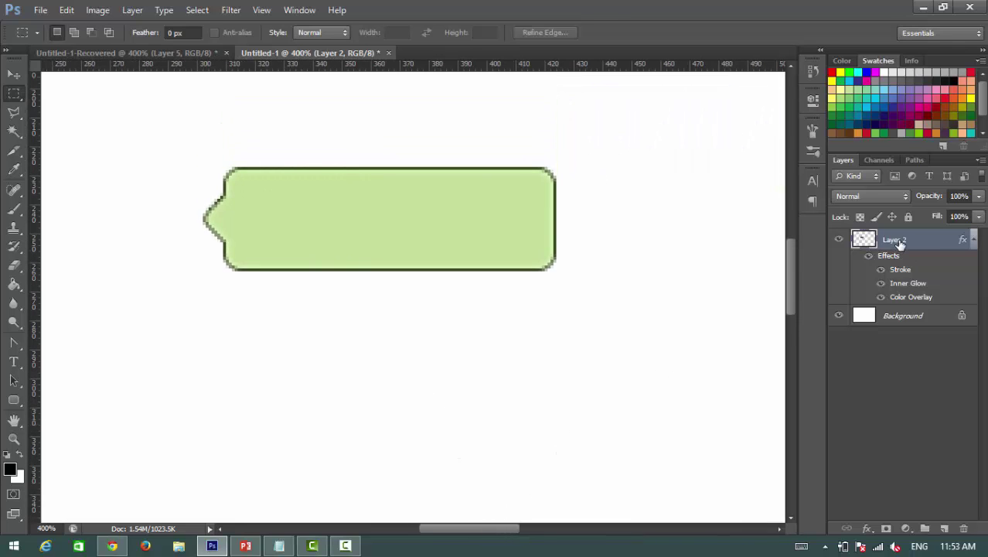
# - Duplicate the bubble layer and turn off Stroke and Inner Glow on the original Layer 2
pyautogui.moveTo(901, 243); pyautogui.dragTo(942, 527)
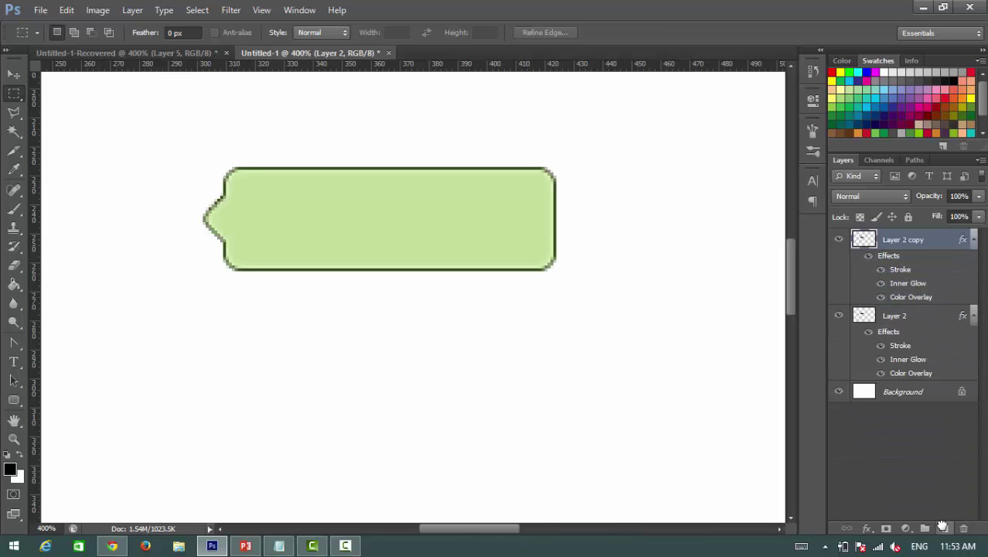
pyautogui.click(903, 317)
pyautogui.rightClick(902, 315)
pyautogui.click(813, 49)
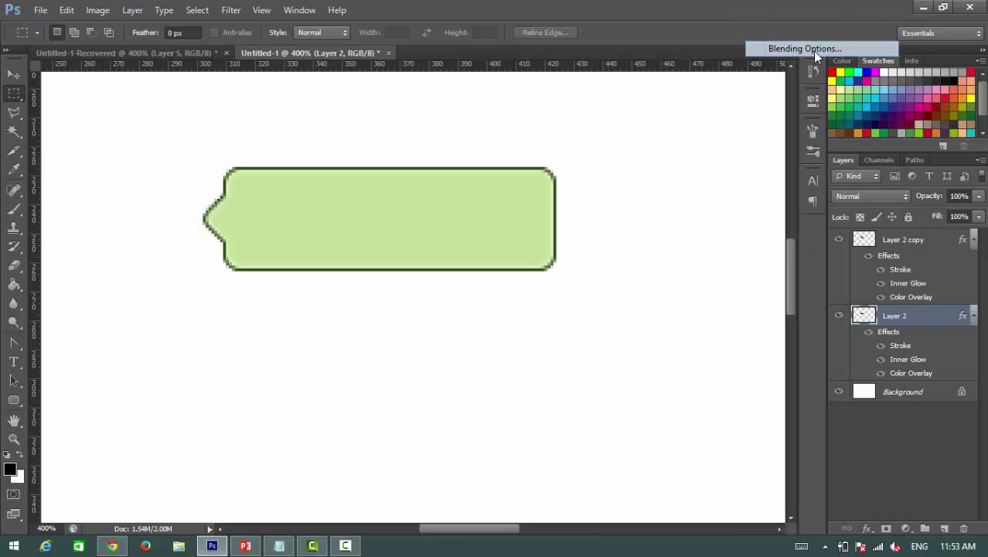
pyautogui.click(402, 327)
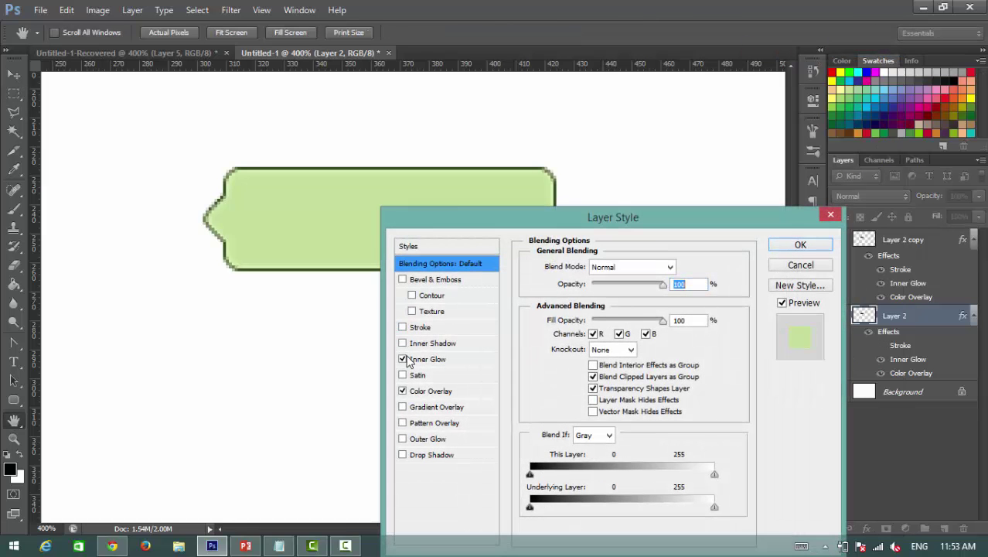
pyautogui.click(402, 359)
# - Change the Color Overlay of Layer 2 to black at 100% opacity and apply the layer style
pyautogui.click(418, 391)
pyautogui.click(682, 266)
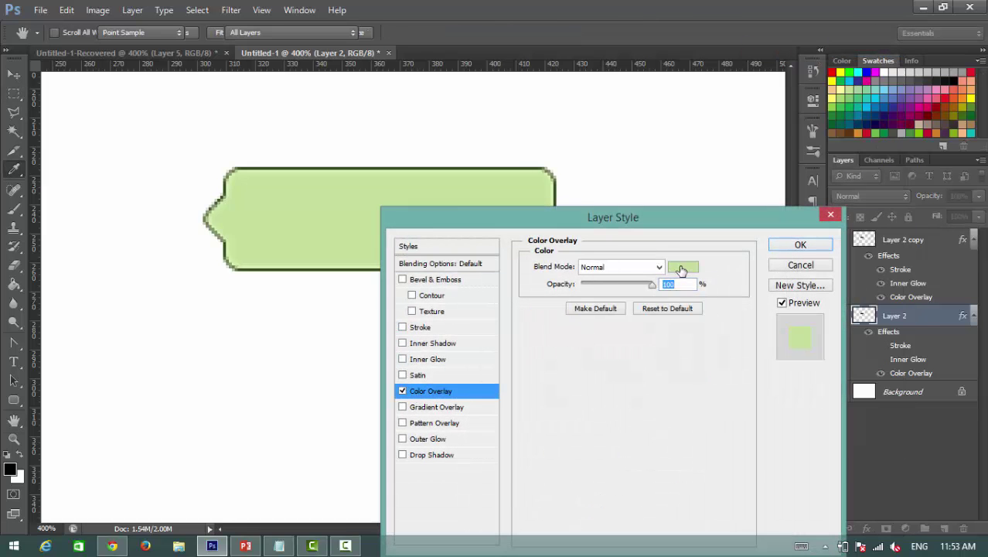
pyautogui.moveTo(575, 397); pyautogui.dragTo(575, 440)
pyautogui.click(845, 248)
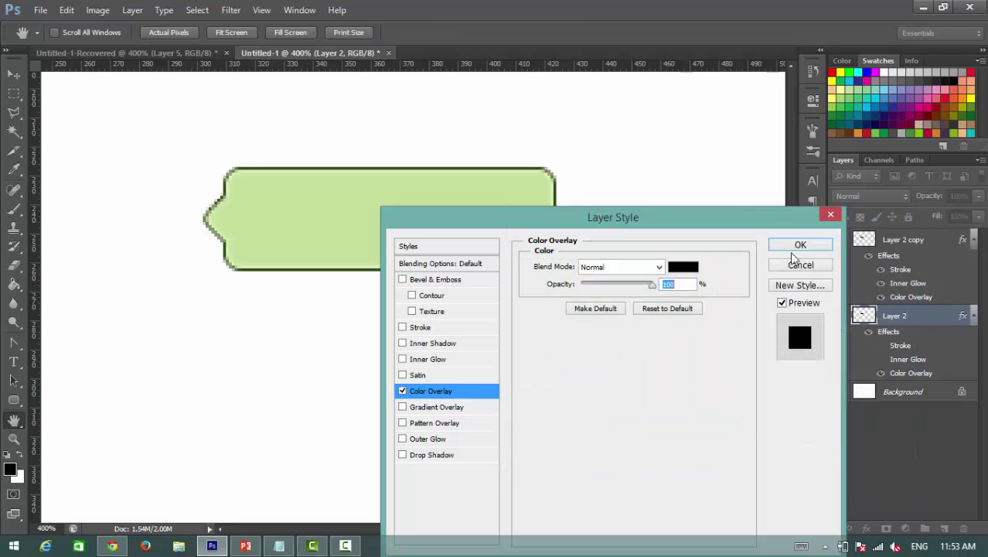
pyautogui.click(790, 246)
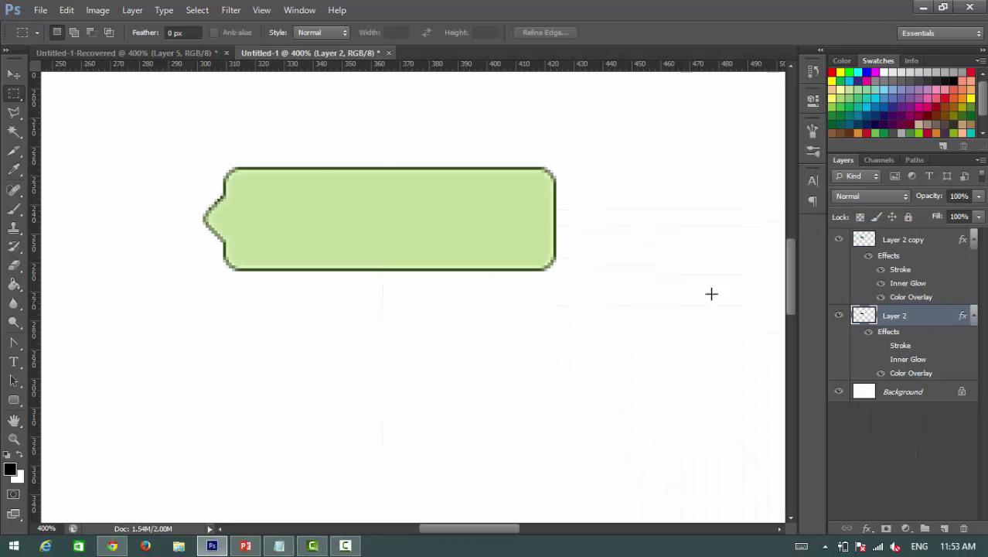
# - Nudge the black Layer 2 about 4 px down so it extends below the green bubble
pyautogui.click(13, 74)
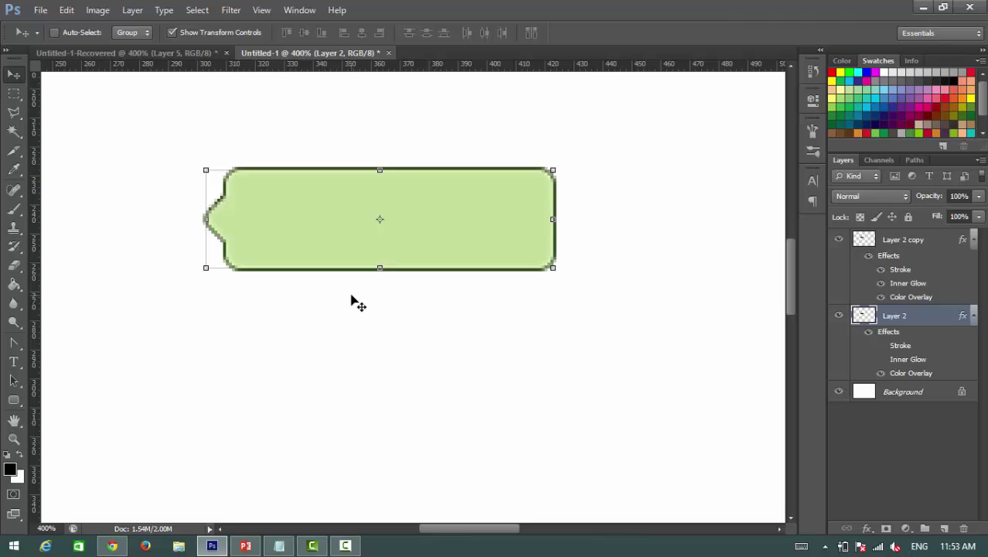
pyautogui.press('Down')
pyautogui.press('Down')
pyautogui.press('Down')
pyautogui.press('Down')
pyautogui.press('Up')
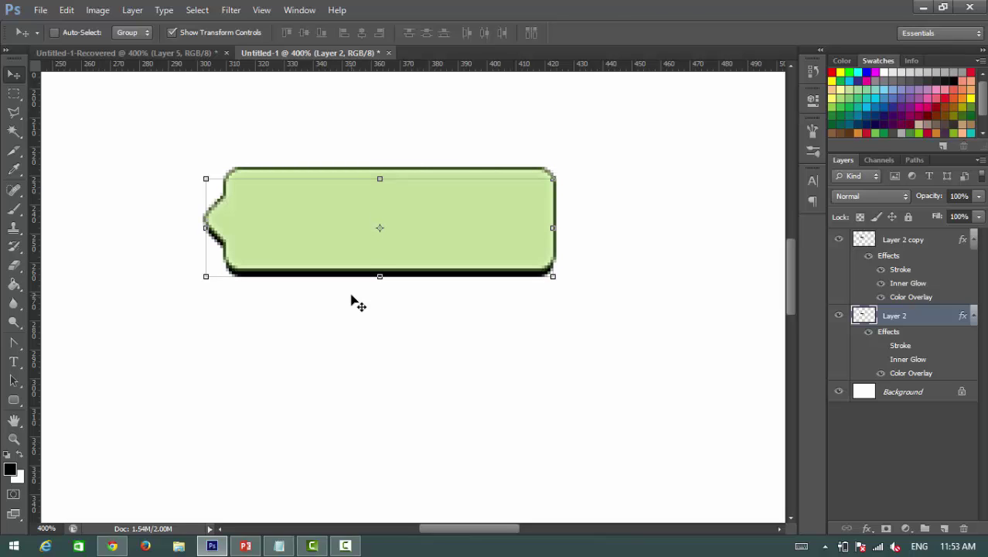
pyautogui.press('Down')
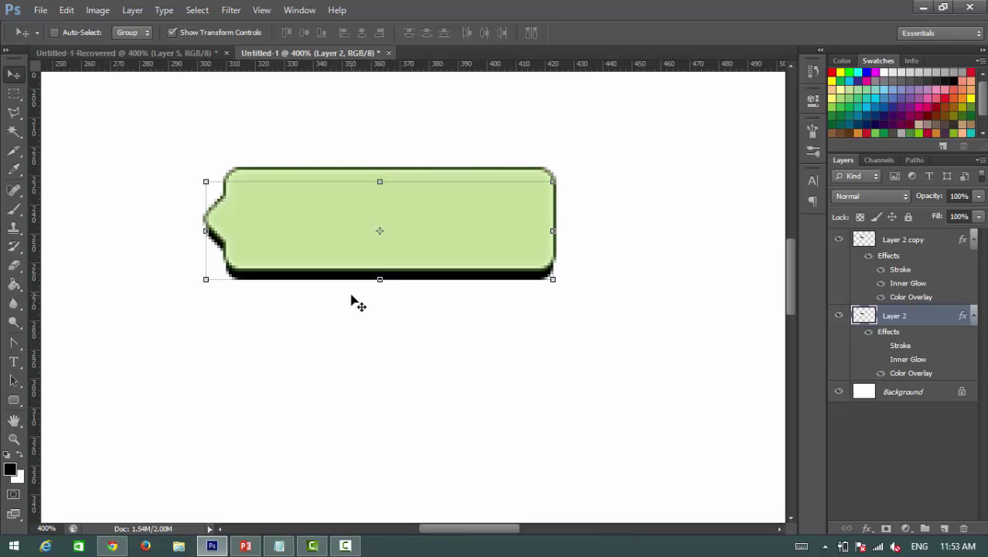
pyautogui.press('Down')
pyautogui.press('Up')
# - Warp the black Layer 2 so its bottom edge arches upward in the middle, leaving the lower corners extended, and apply the transform
pyautogui.click(553, 181)
pyautogui.click(683, 33)
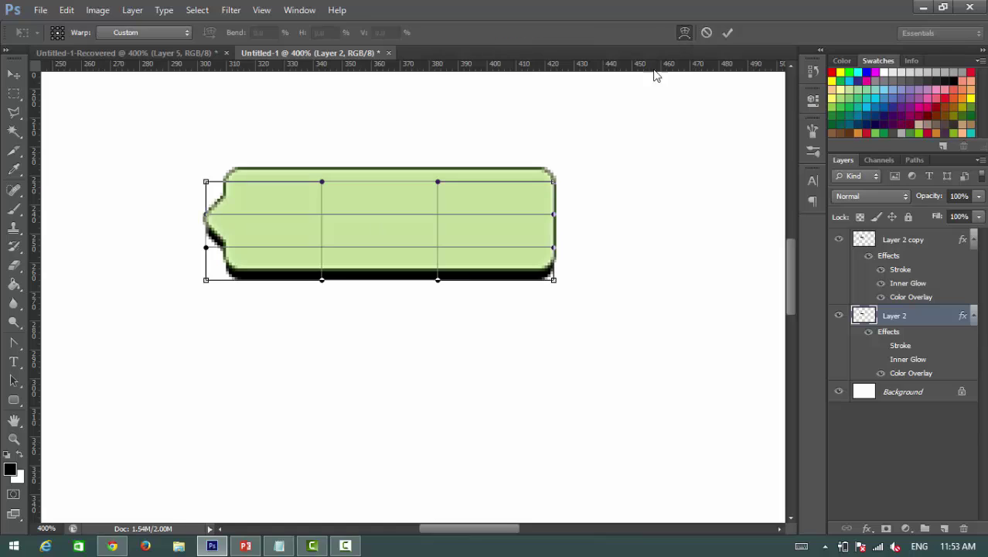
pyautogui.moveTo(438, 280); pyautogui.dragTo(436, 260)
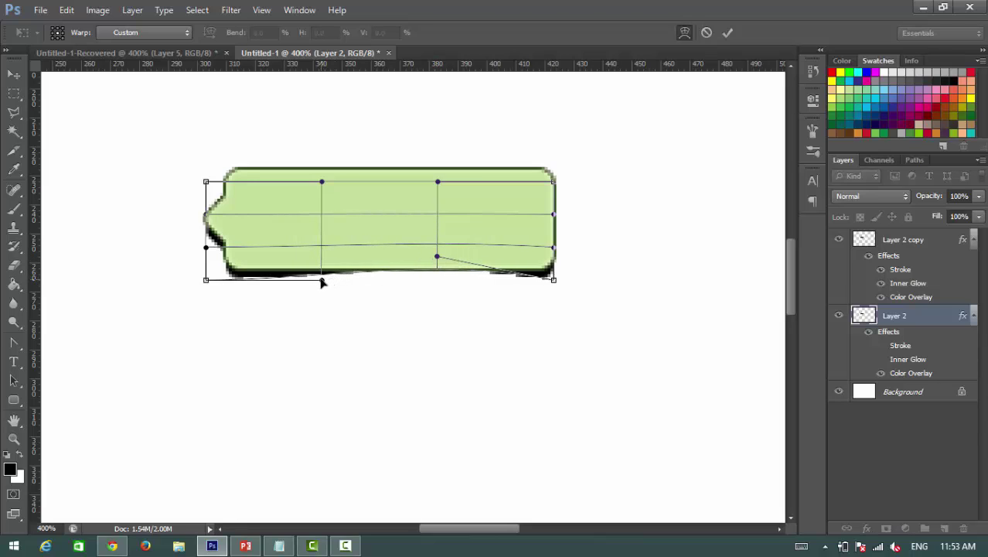
pyautogui.moveTo(322, 282)
pyautogui.mouseDown()
pyautogui.moveTo(323, 260)
pyautogui.moveTo(322, 271)
pyautogui.mouseUp()
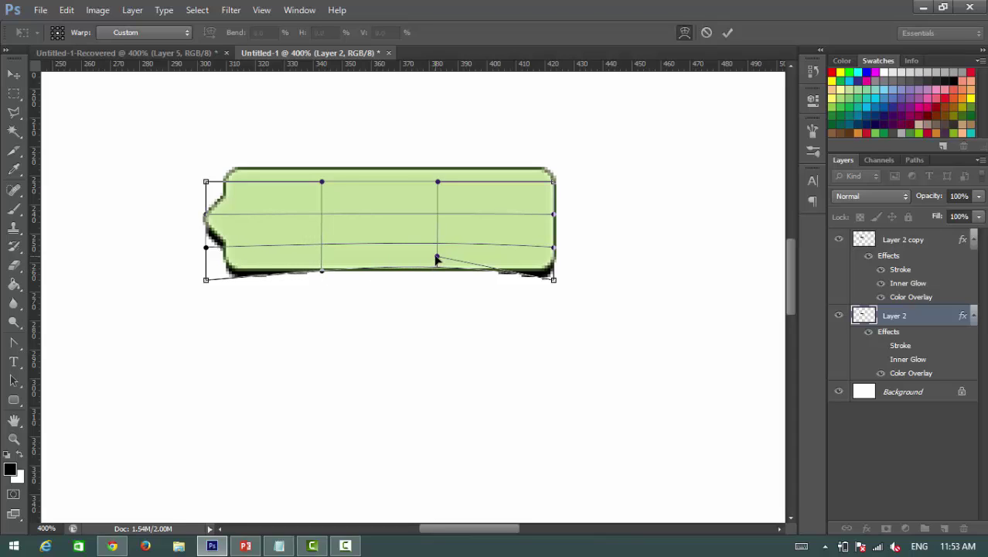
pyautogui.moveTo(436, 260); pyautogui.dragTo(438, 269)
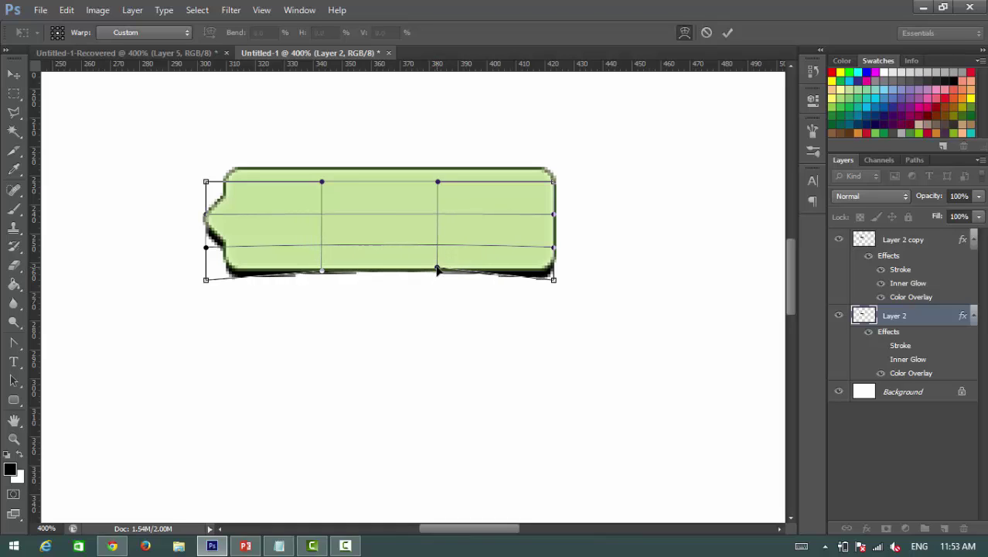
pyautogui.moveTo(321, 269); pyautogui.dragTo(323, 270)
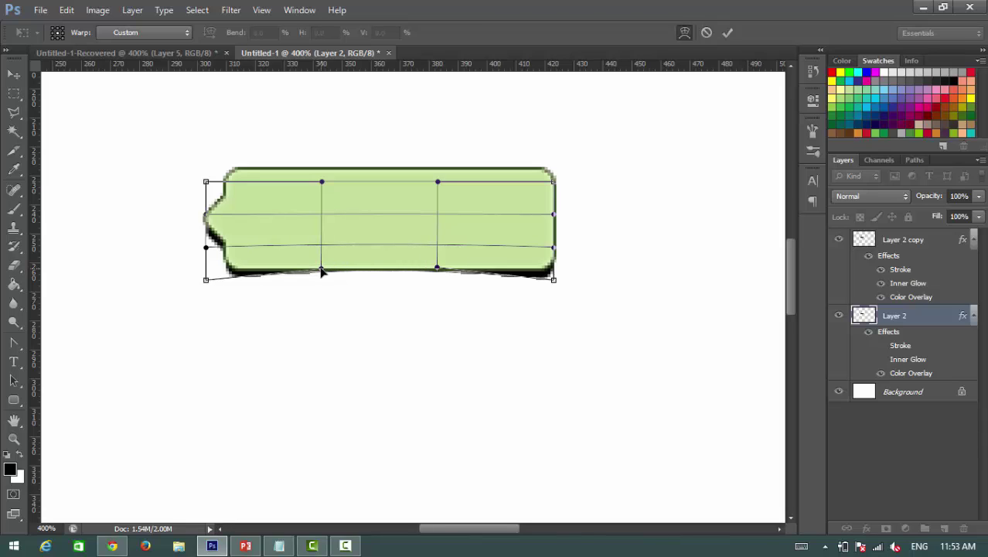
pyautogui.click(727, 34)
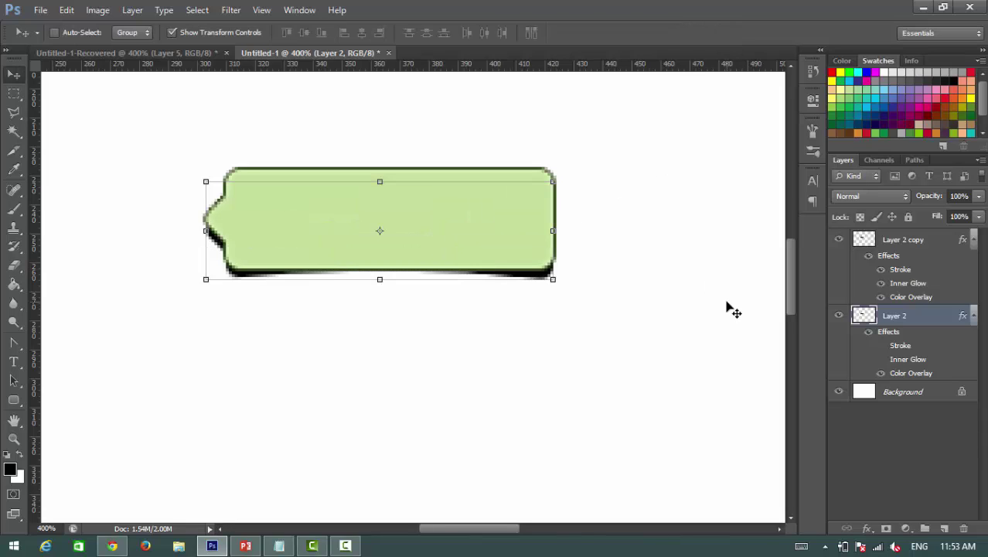
# - Try shifting the warped black layer slightly up and down behind the green bubble
pyautogui.press('Up')
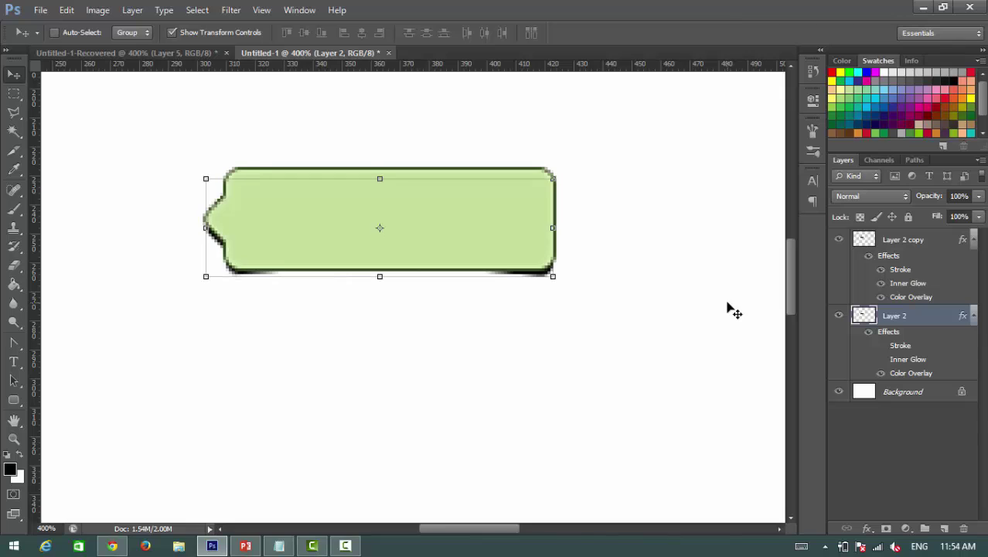
pyautogui.press('Down')
pyautogui.press('Down')
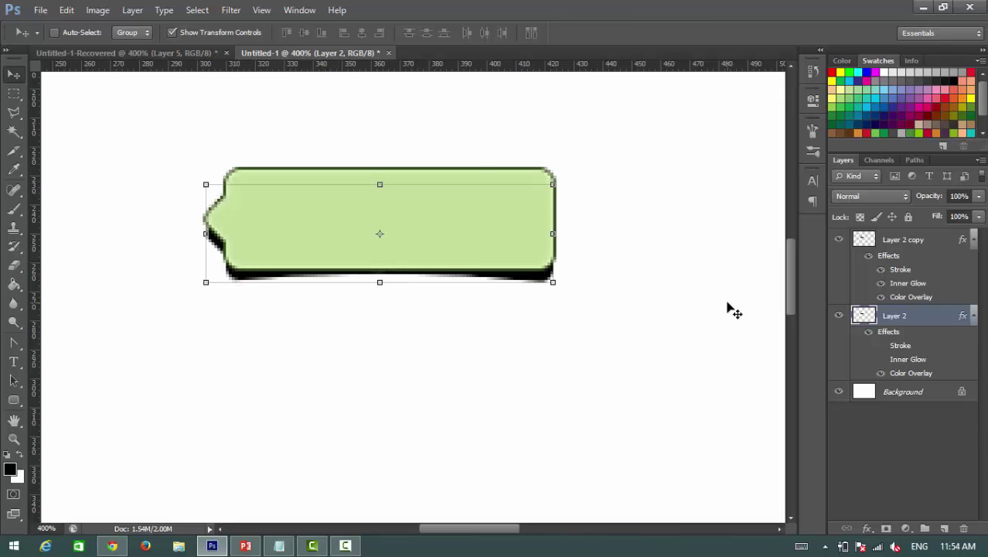
pyautogui.press('Up')
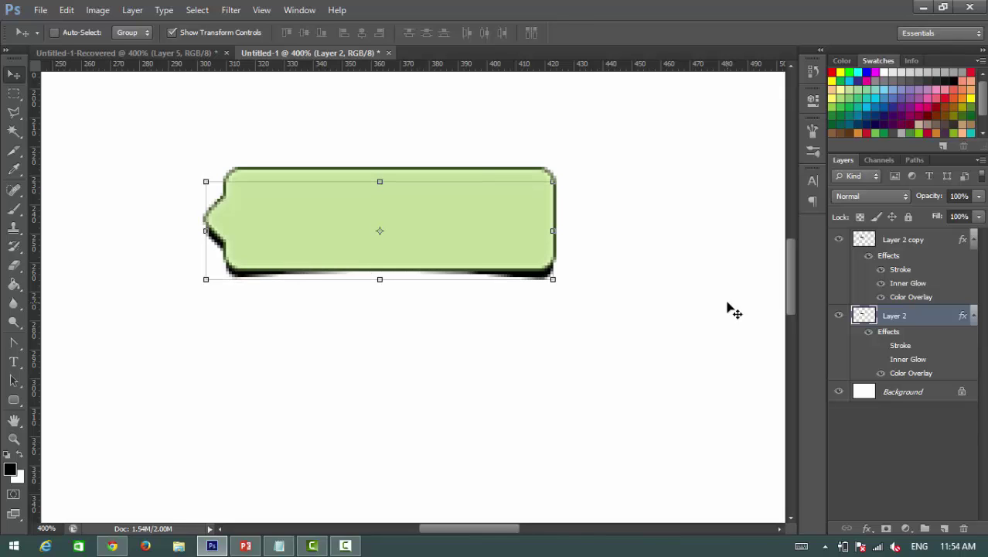
# - Apply a Gaussian Blur with a 1.4 px radius to the black Layer 2
pyautogui.rightClick(902, 318)
pyautogui.click(936, 323)
pyautogui.click(261, 11)
pyautogui.moveTo(231, 10)
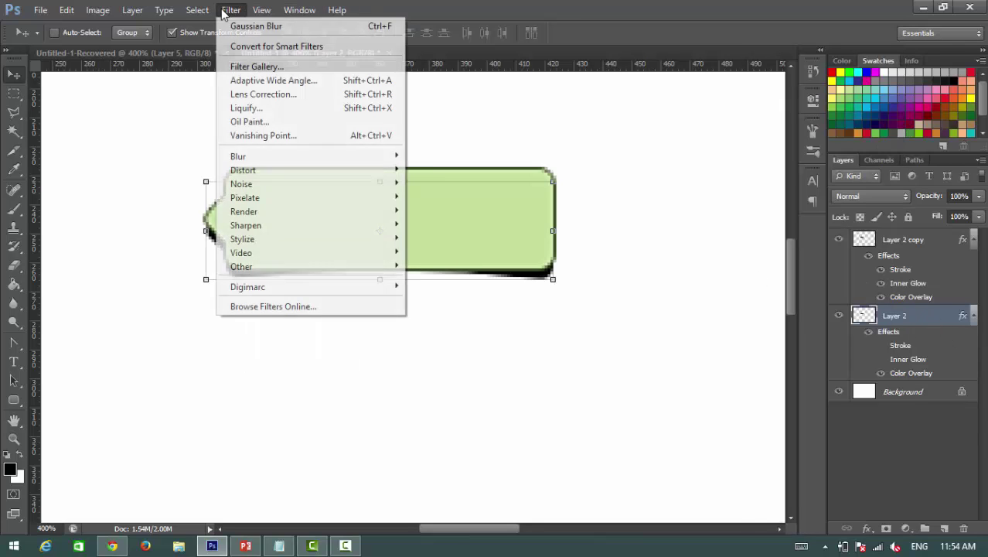
pyautogui.moveTo(246, 157)
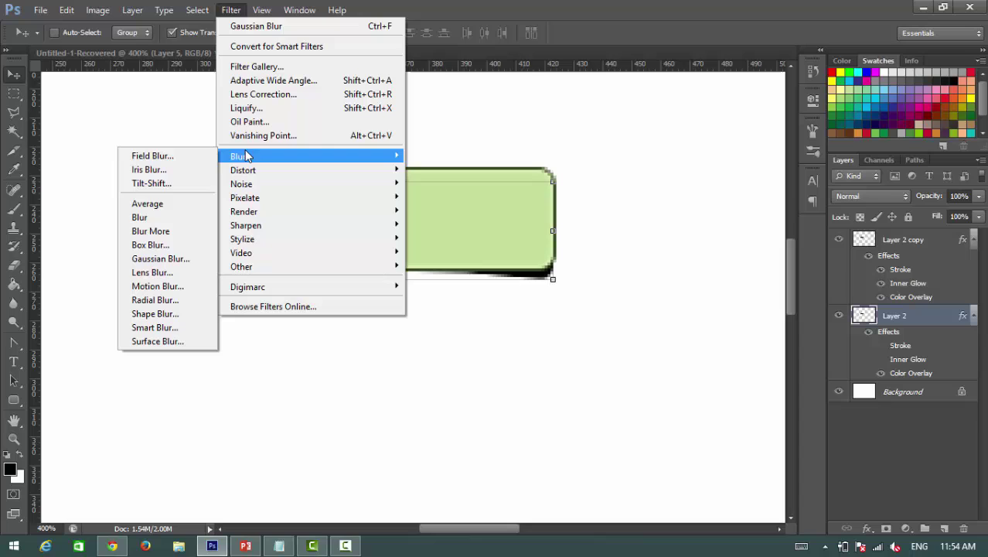
pyautogui.click(147, 259)
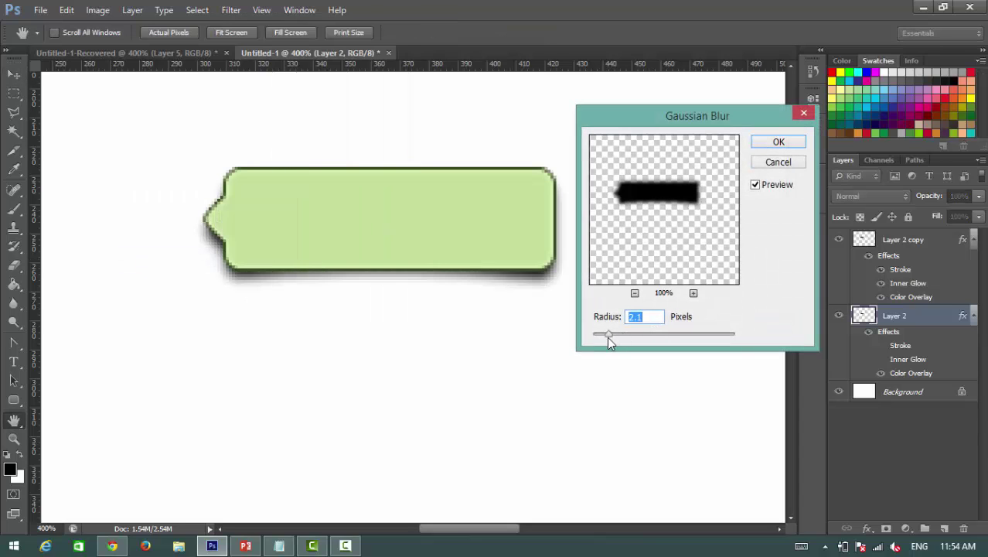
pyautogui.moveTo(608, 337); pyautogui.dragTo(603, 335)
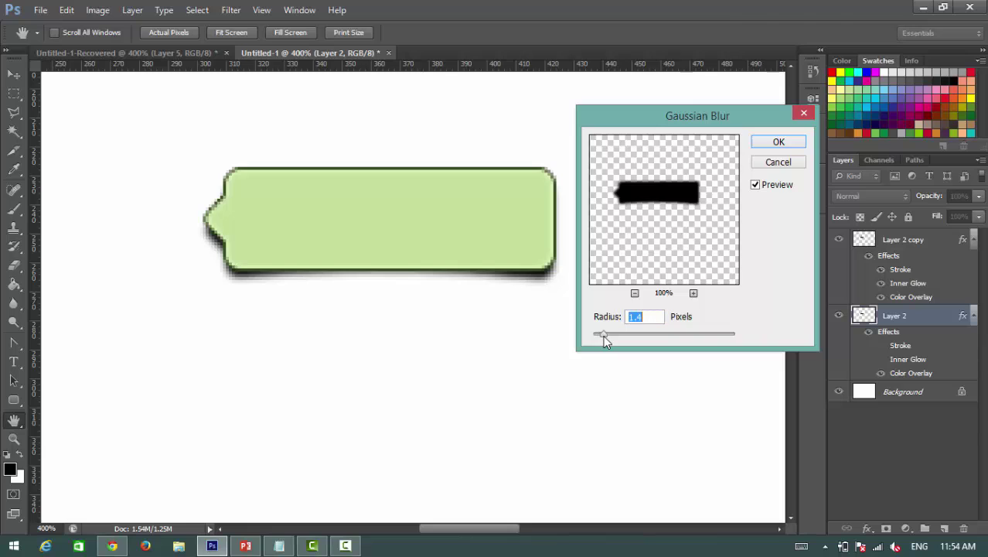
pyautogui.click(772, 140)
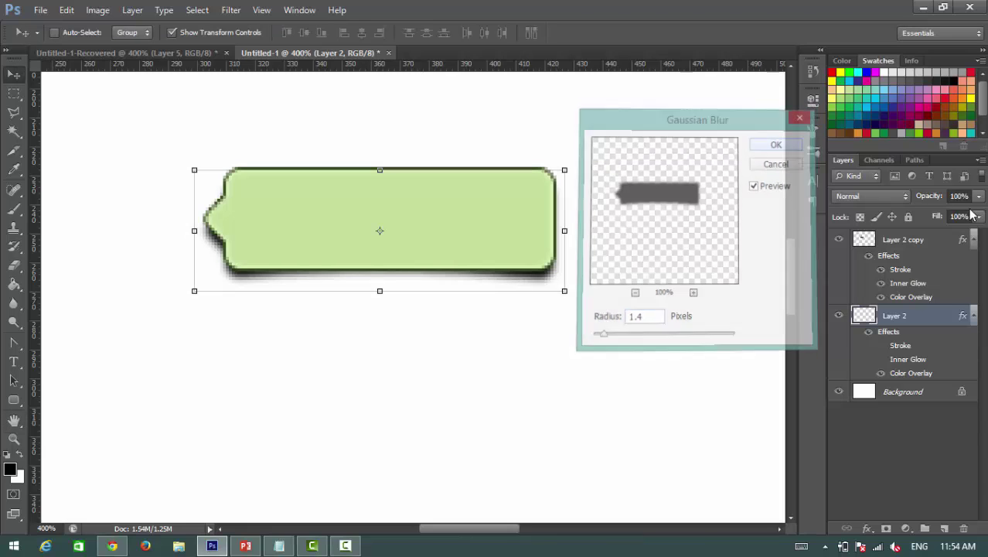
# - Set the opacity of the blurred Layer 2 to 75%
pyautogui.moveTo(928, 212); pyautogui.dragTo(952, 214)
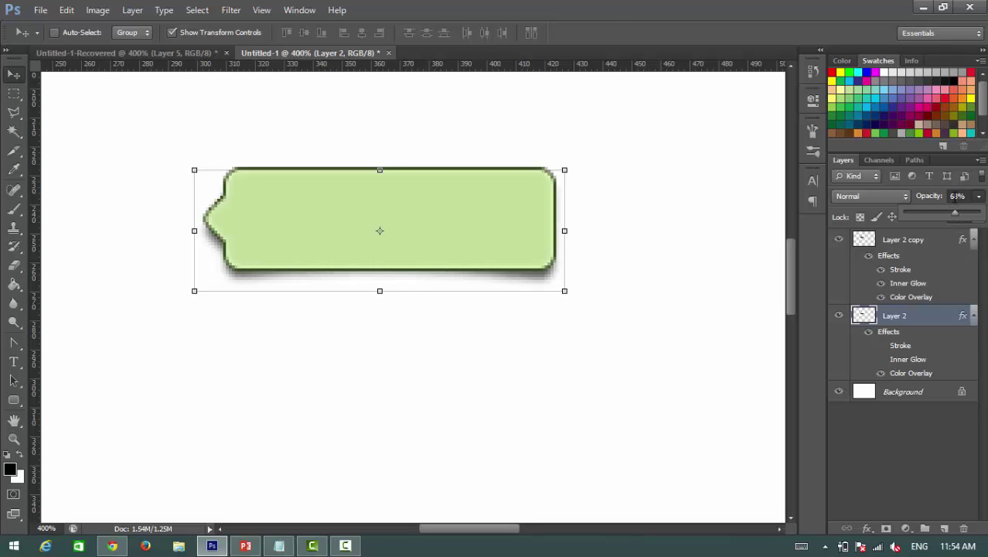
pyautogui.click(956, 195)
pyautogui.write('75')
pyautogui.press('Return')
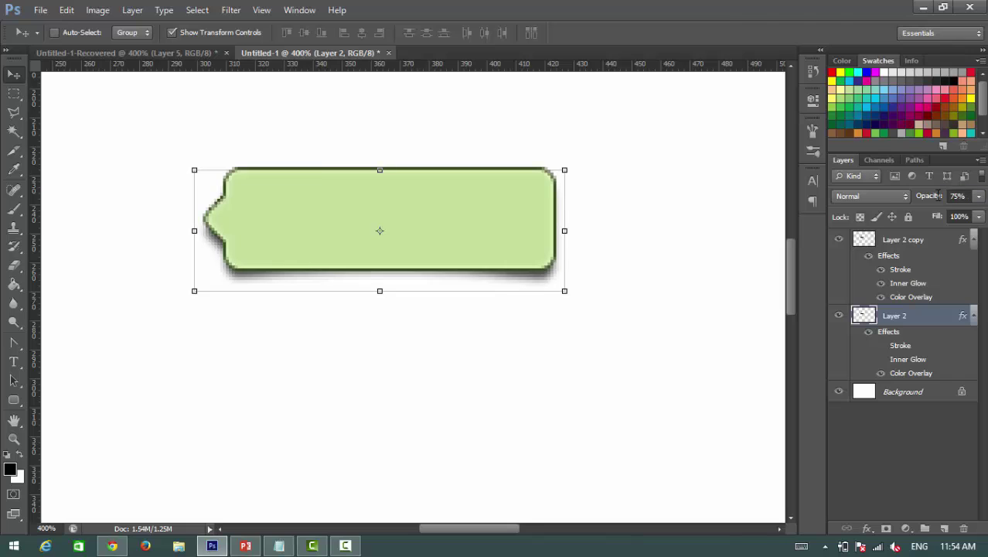
# - Set the opacity of the shadow on Layer 2 to 50% while viewing at actual size, and deselect the layer
pyautogui.hotkey('ctrl', '1')
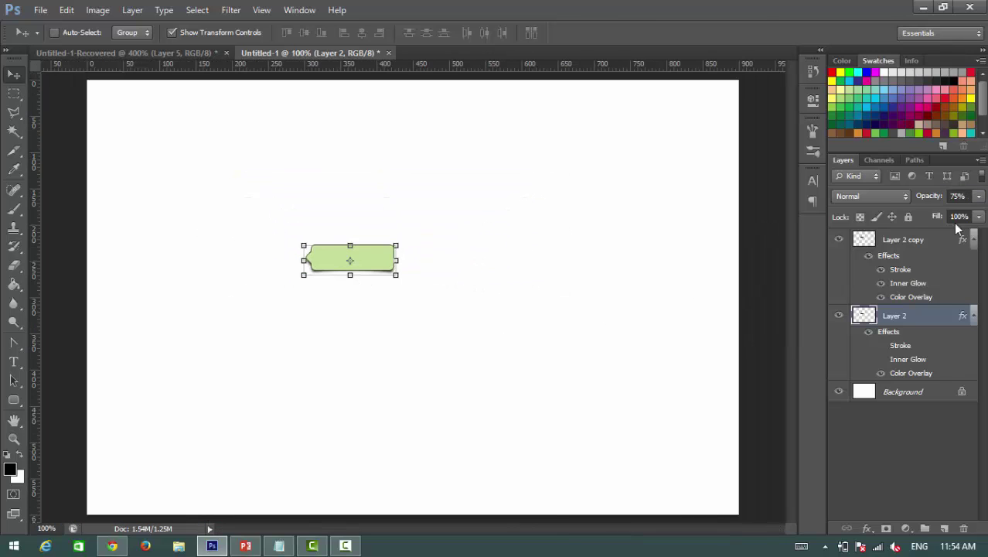
pyautogui.click(978, 197)
pyautogui.click(942, 214)
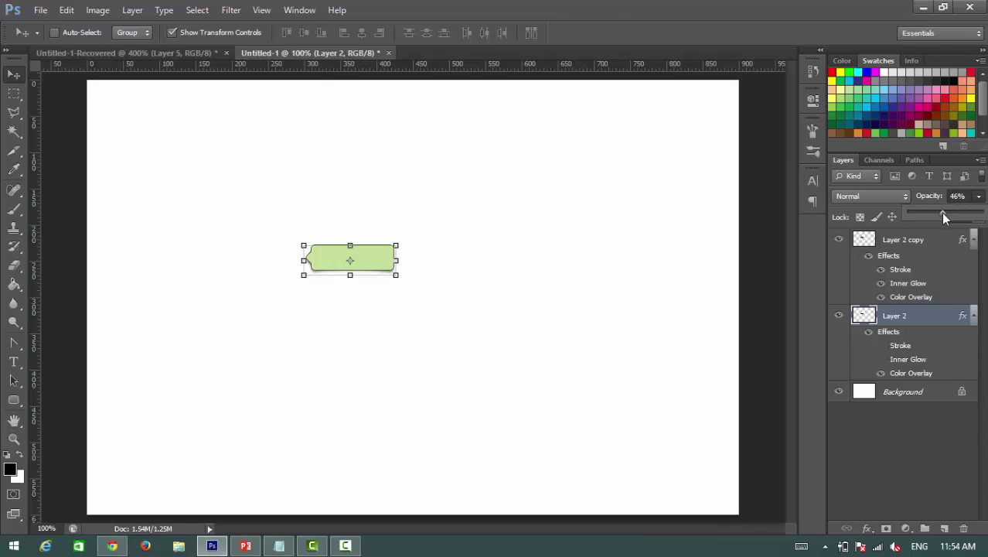
pyautogui.press('Return')
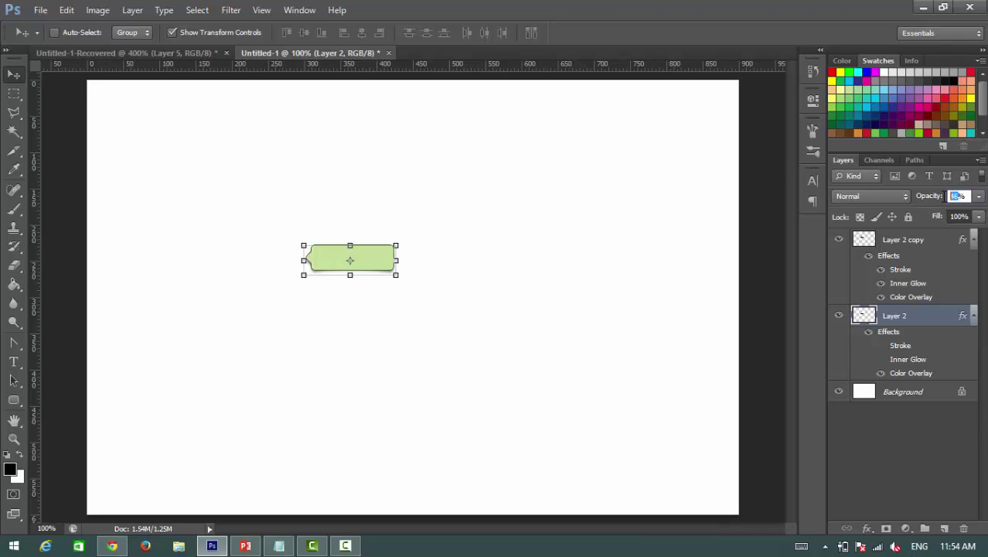
pyautogui.write('50')
pyautogui.press('Return')
pyautogui.click(908, 475)
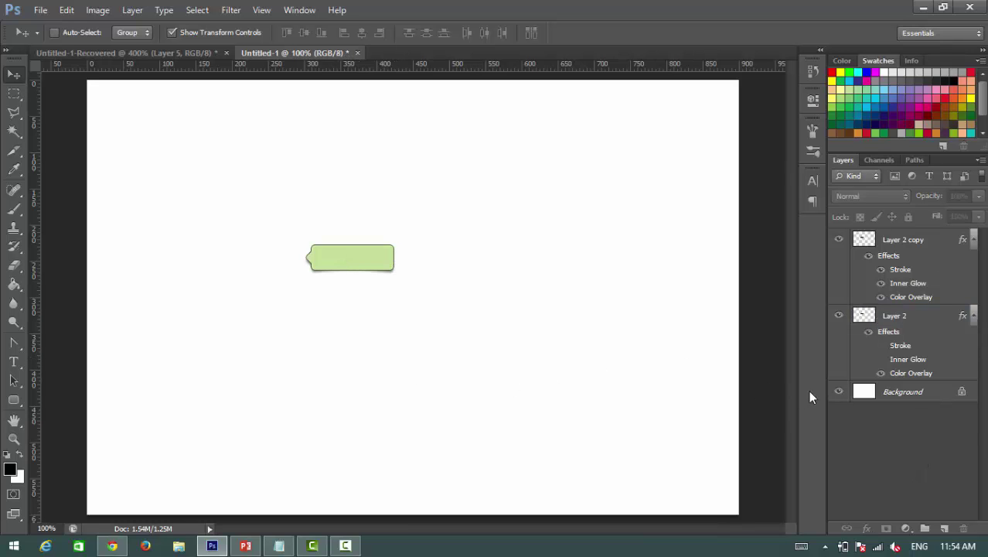
# - Hide the Background layer and trim the canvas on all four sides based on Top Left Pixel Color
pyautogui.click(838, 393)
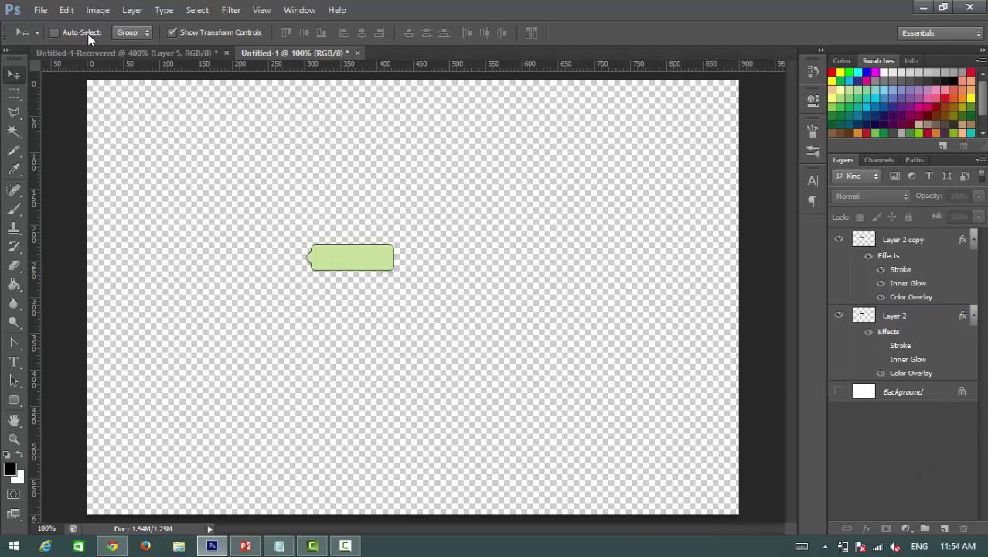
pyautogui.click(99, 11)
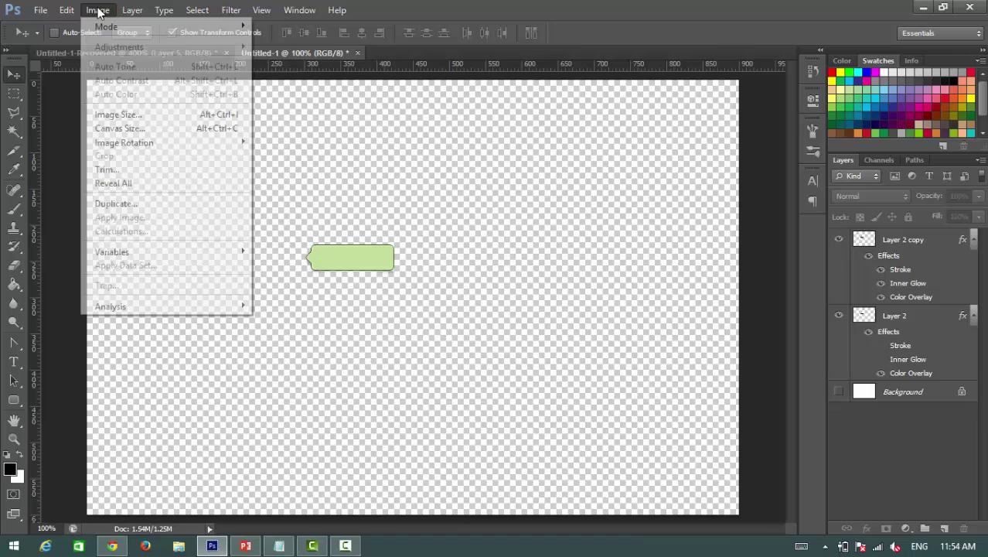
pyautogui.click(107, 169)
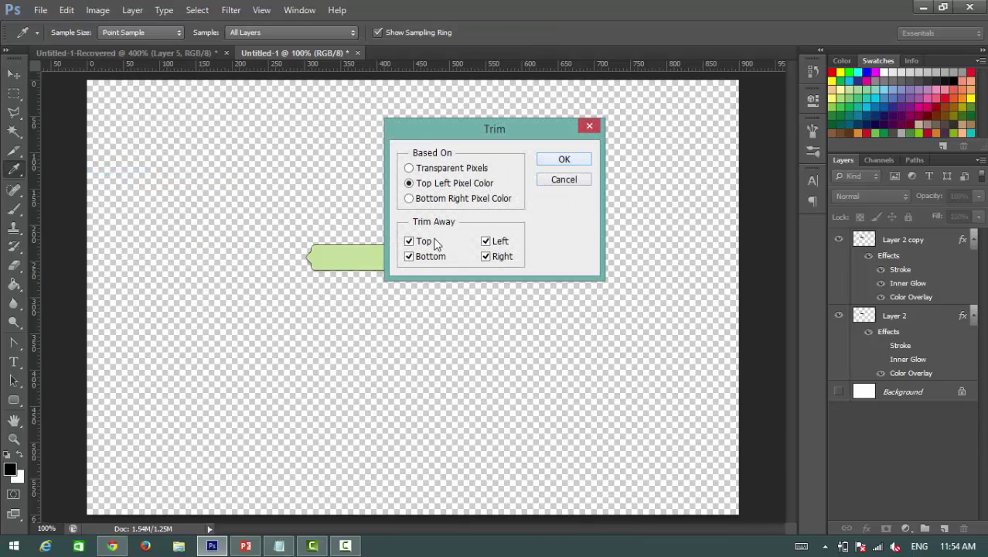
pyautogui.click(563, 160)
pyautogui.hotkey('ctrl', '+')
pyautogui.hotkey('ctrl', '+')
pyautogui.hotkey('ctrl', '+')
pyautogui.hotkey('ctrl', '+')
pyautogui.hotkey('ctrl', '+')
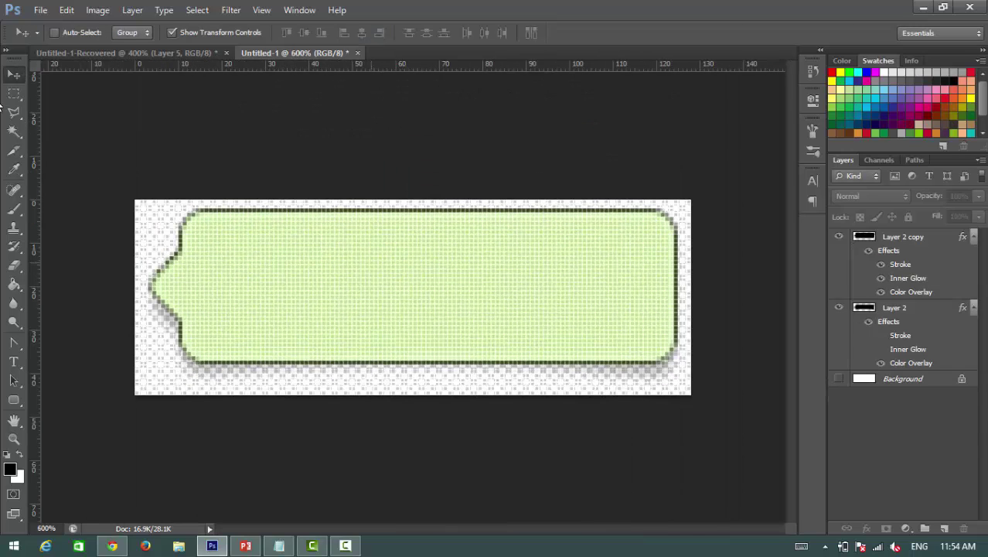
# - Save the trimmed bubble as a PNG copy named chatbubblegreen in the UI Design folder, accepting the default PNG options
pyautogui.click(40, 10)
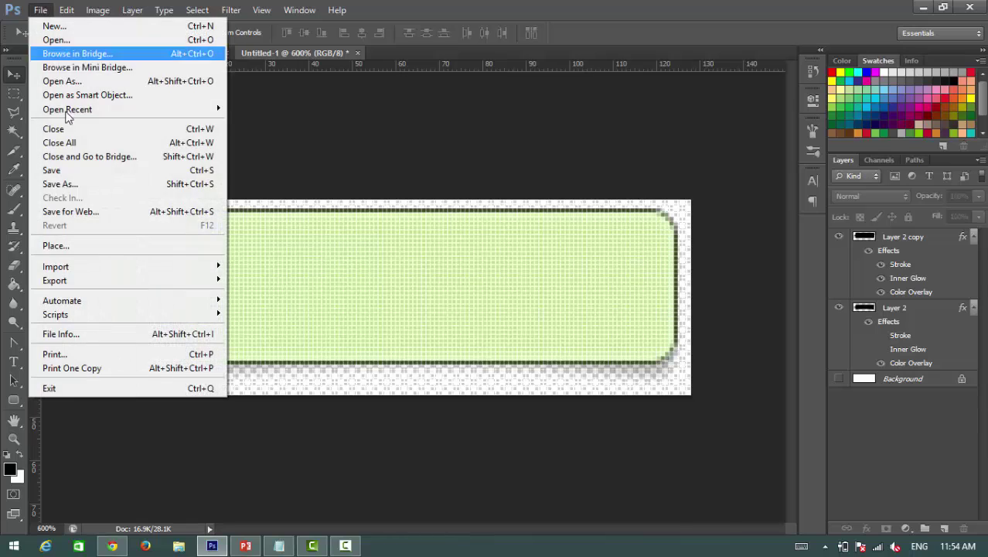
pyautogui.click(70, 187)
pyautogui.click(406, 357)
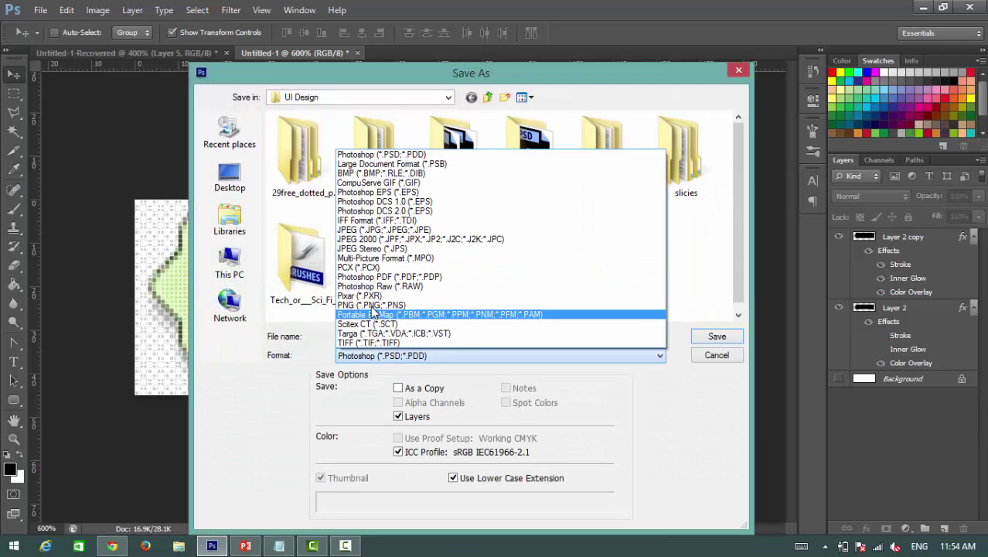
pyautogui.click(371, 305)
pyautogui.doubleClick(390, 336)
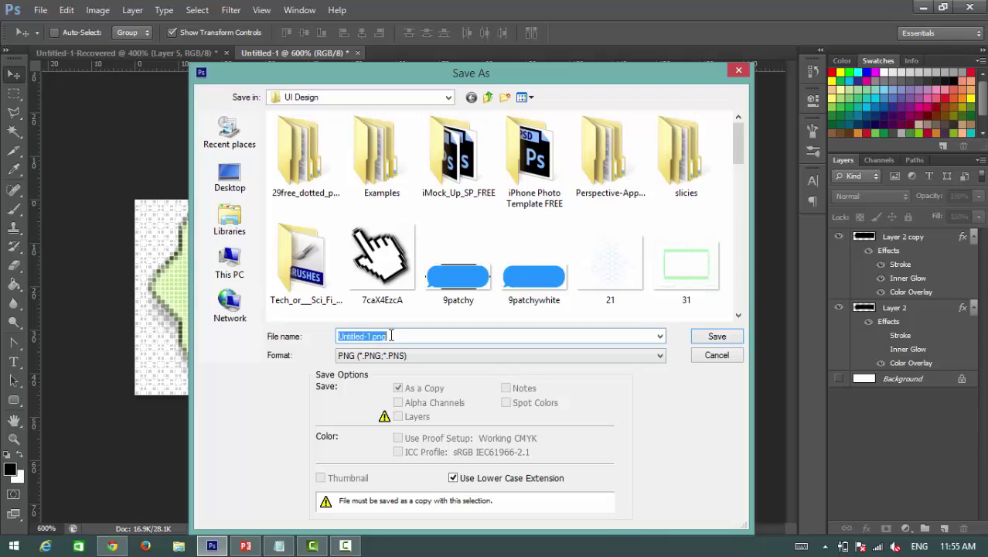
pyautogui.write('chatbubble')
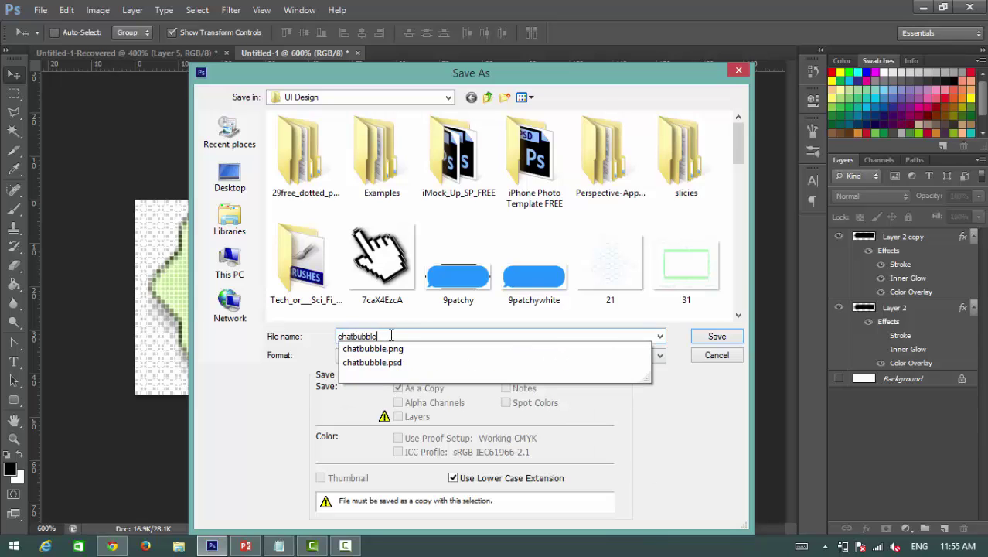
pyautogui.write('g')
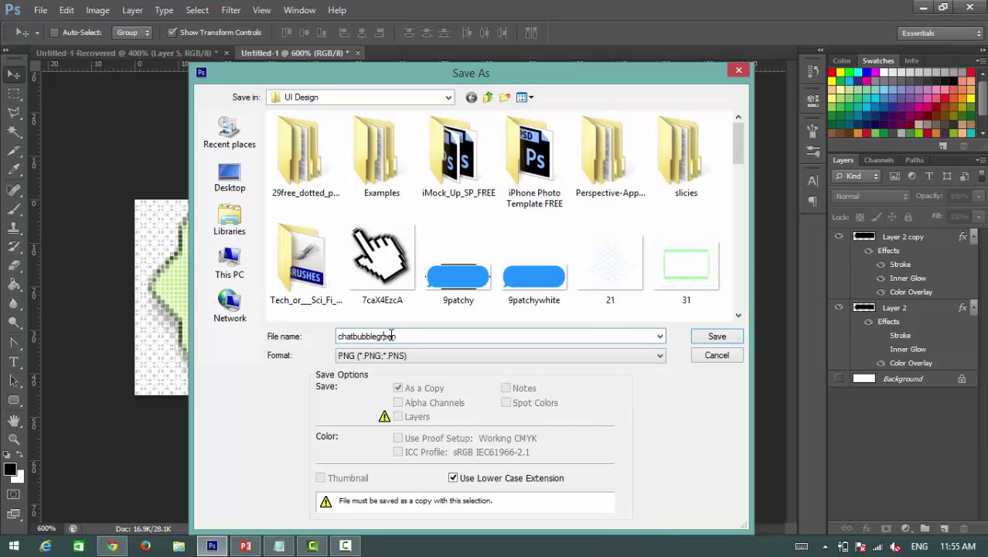
pyautogui.write('reen')
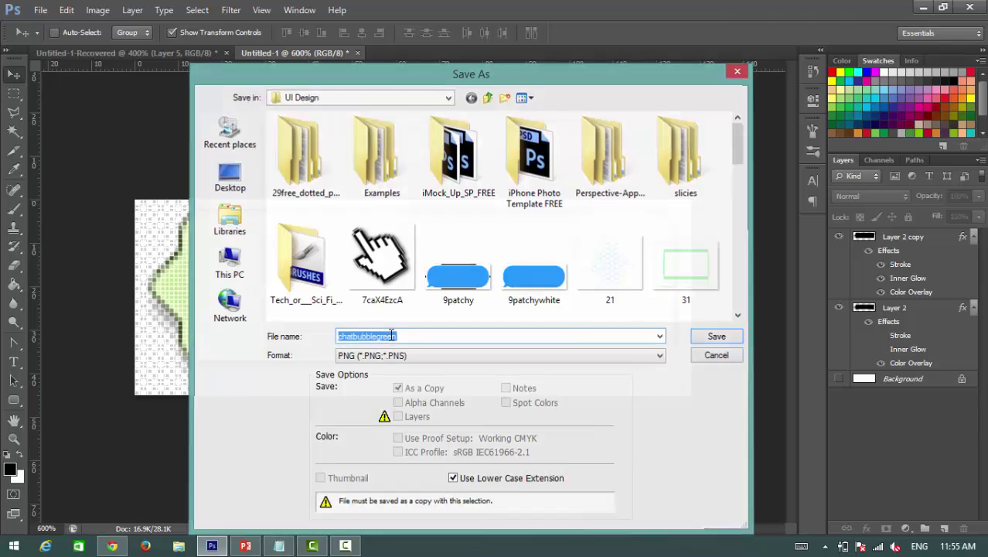
pyautogui.press('Return')
pyautogui.press('Return')
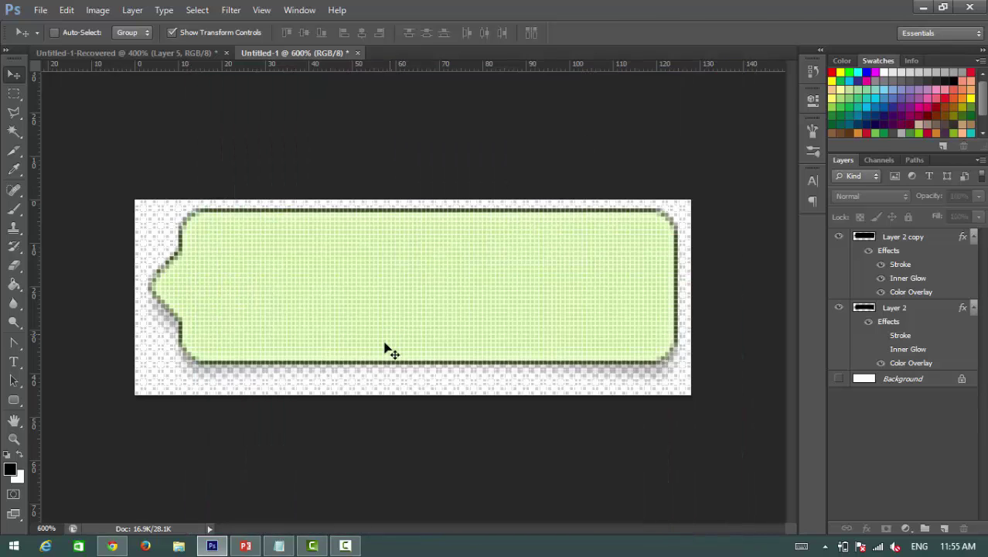
# - Switch to Chrome and run a Google search for "9 patch" in the new tab
pyautogui.click(113, 546)
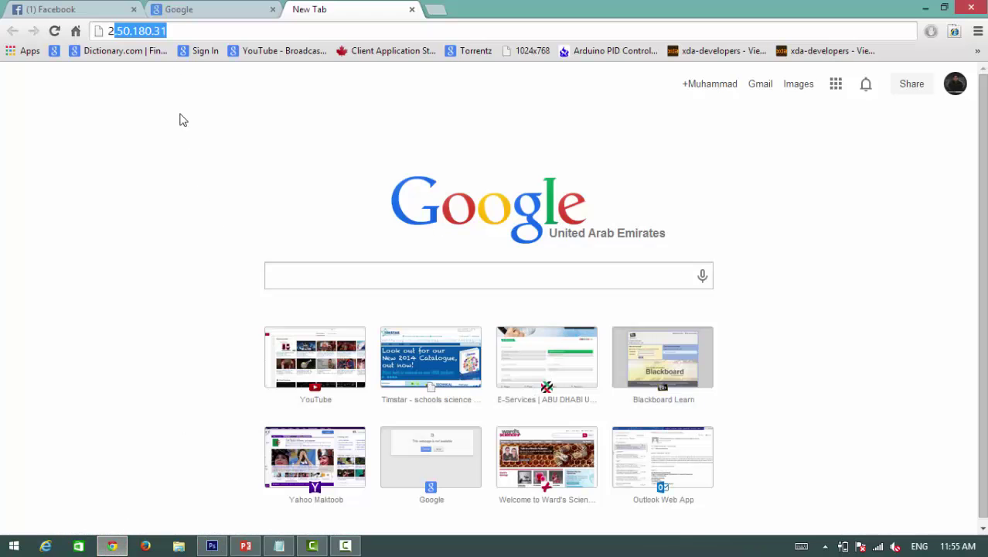
pyautogui.moveTo(188, 30); pyautogui.dragTo(98, 33)
pyautogui.press('BackSpace')
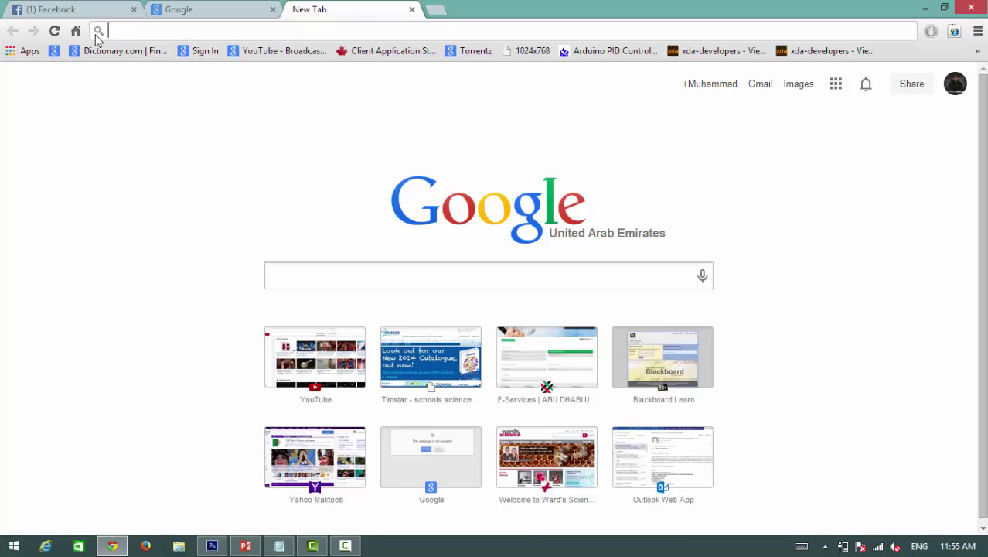
pyautogui.write('9 pat')
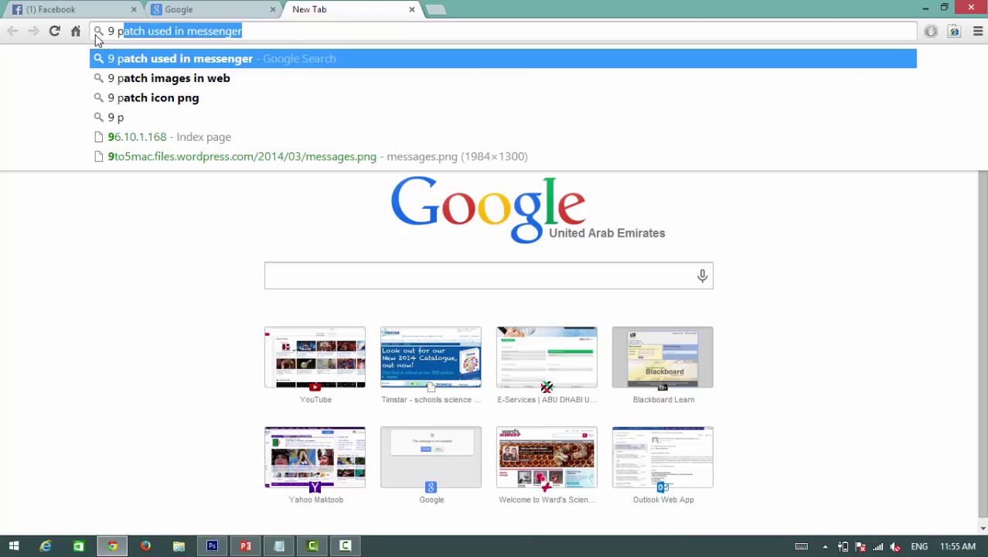
pyautogui.write('ch')
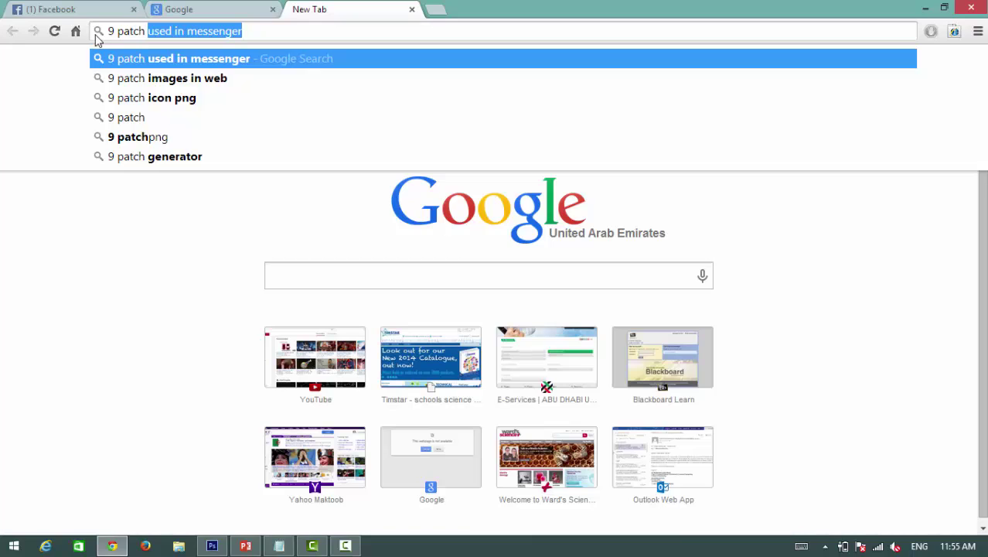
pyautogui.press('BackSpace')
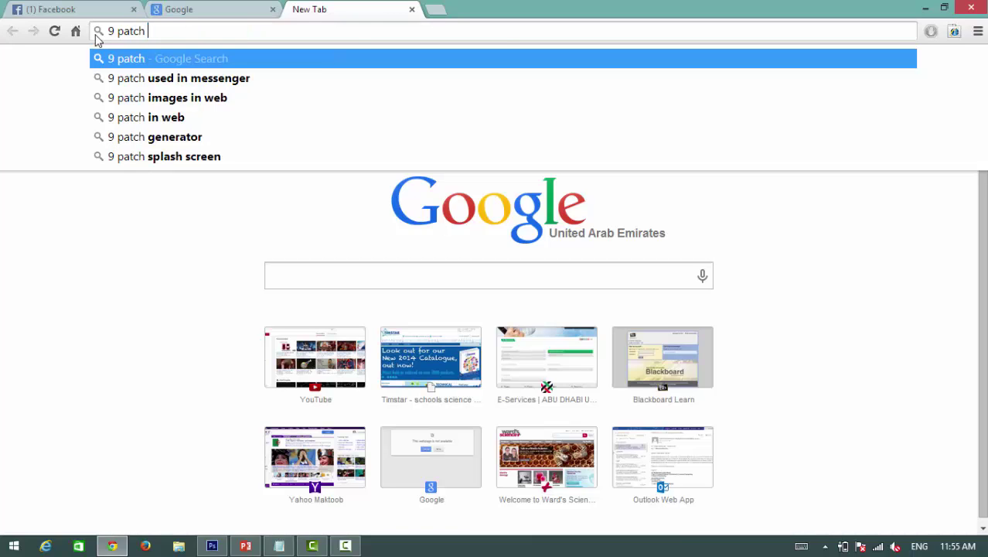
pyautogui.press('Return')
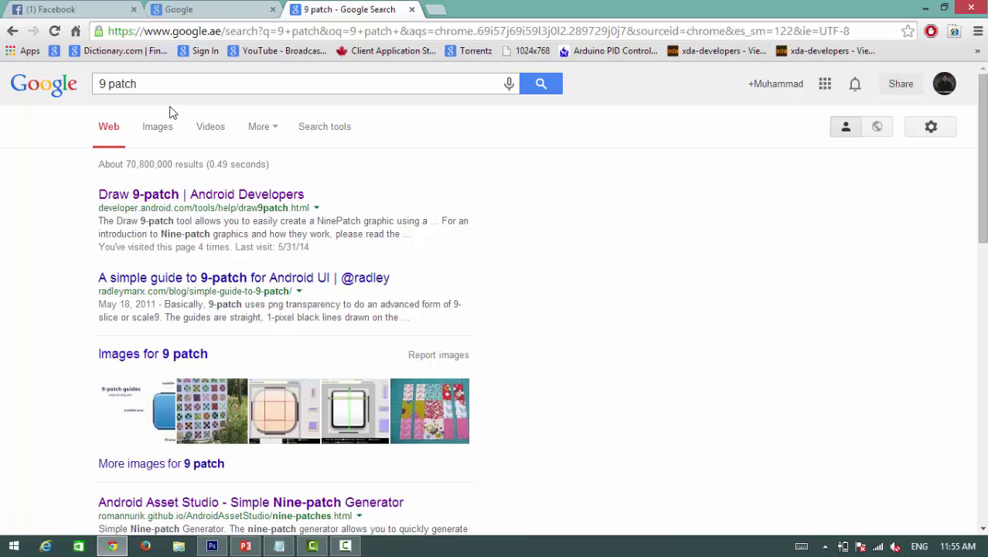
# - Open the Android Asset Studio Simple Nine-patch Generator from the search results and set the source density to XXHDPI (480)
pyautogui.scroll(-3, 147, 220)
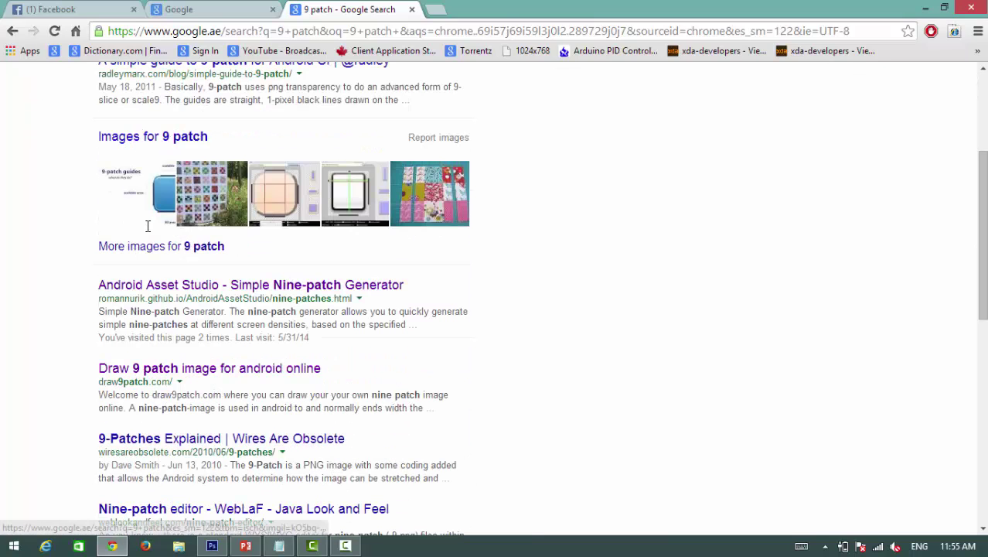
pyautogui.click(133, 287)
pyautogui.click(172, 288)
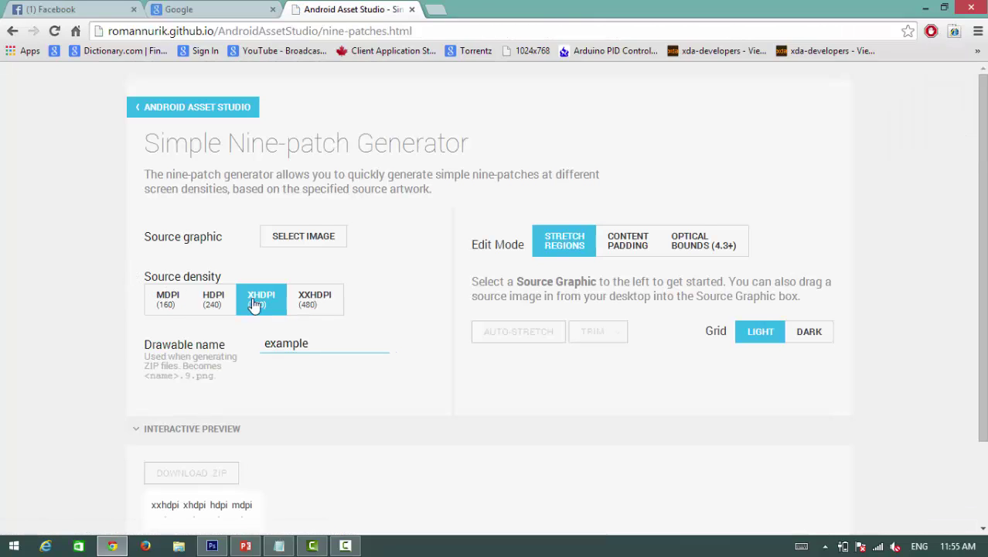
pyautogui.click(316, 310)
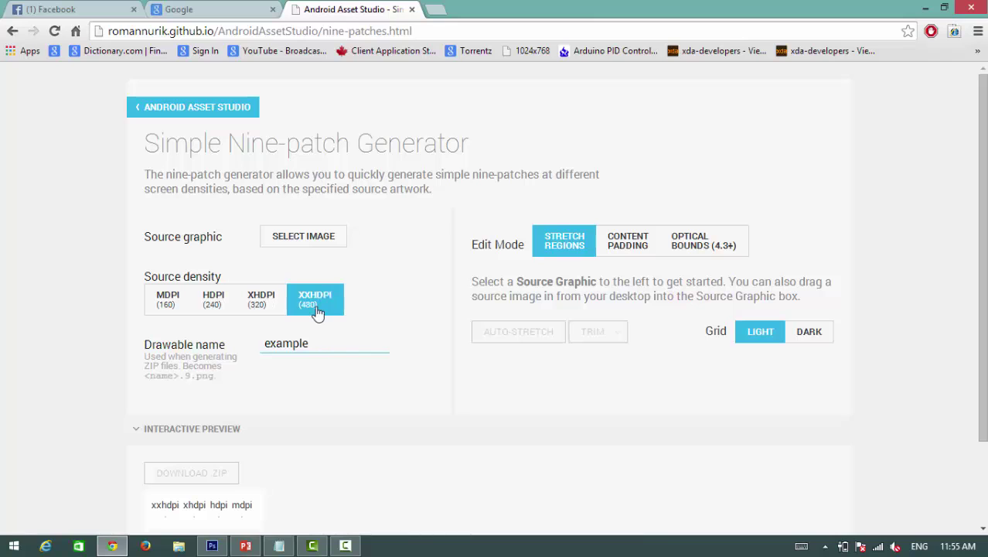
# - Load chatbubblegreen from the University Work > UI Design folder on the Desktop as the source graphic
pyautogui.click(315, 239)
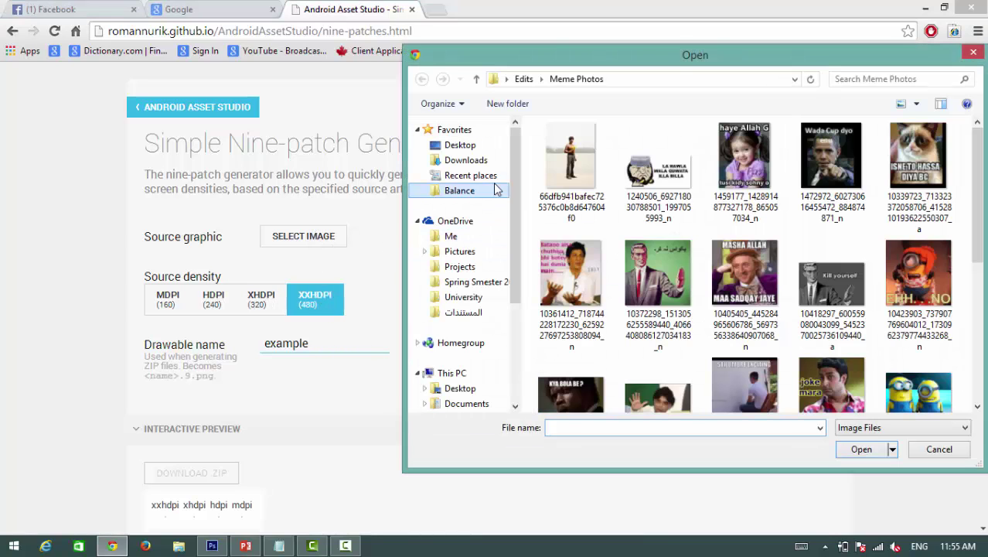
pyautogui.click(495, 190)
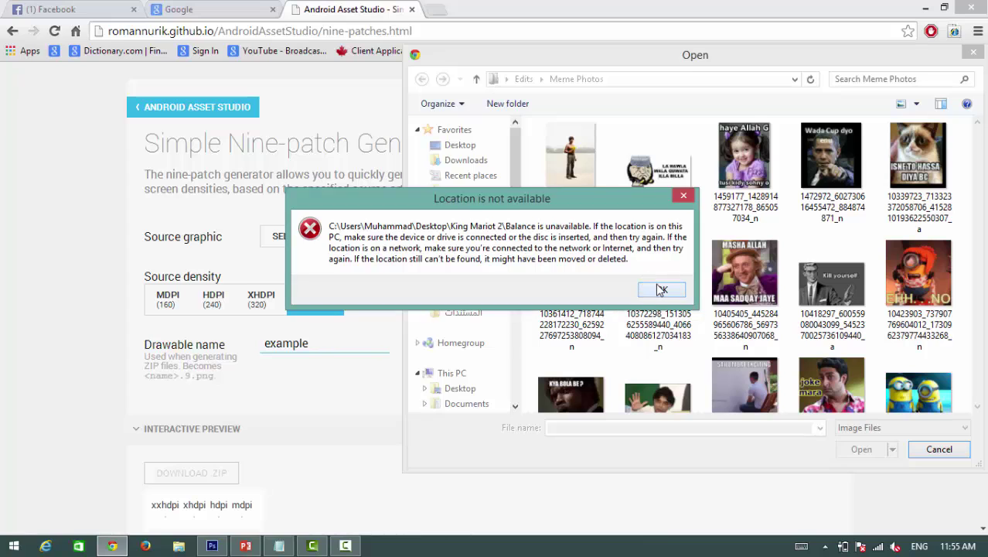
pyautogui.click(656, 290)
pyautogui.click(616, 249)
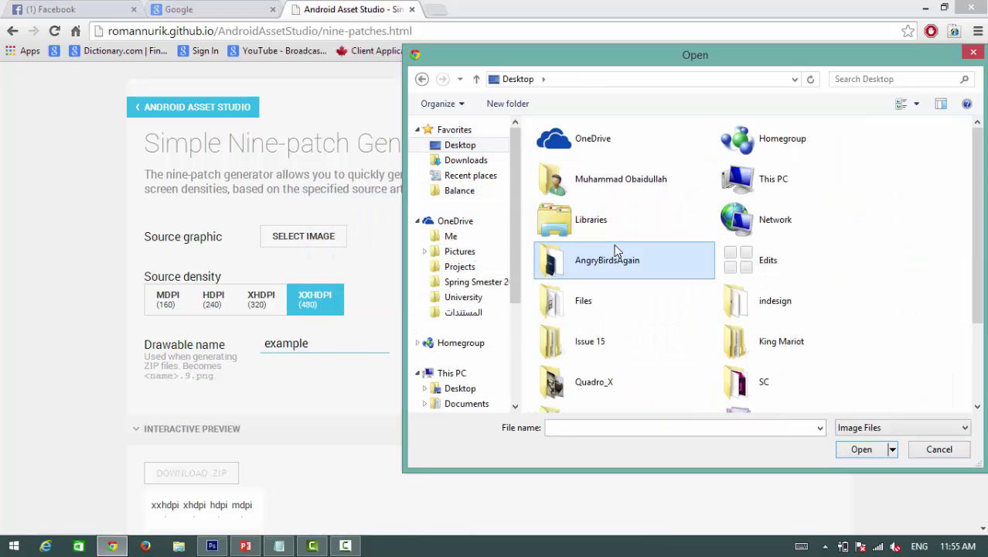
pyautogui.scroll(-1, 616, 249)
pyautogui.press('Return')
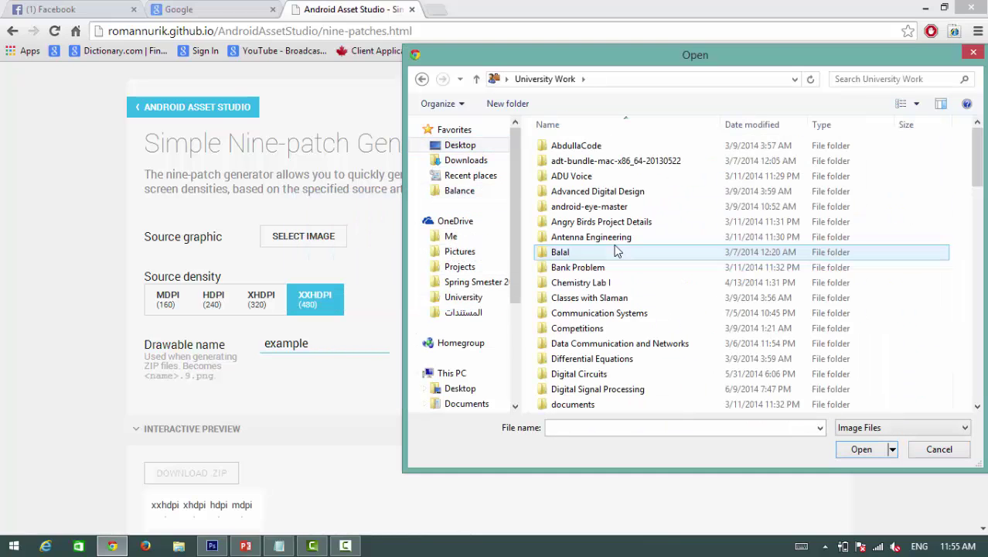
pyautogui.press('u')
pyautogui.press('i')
pyautogui.press('Return')
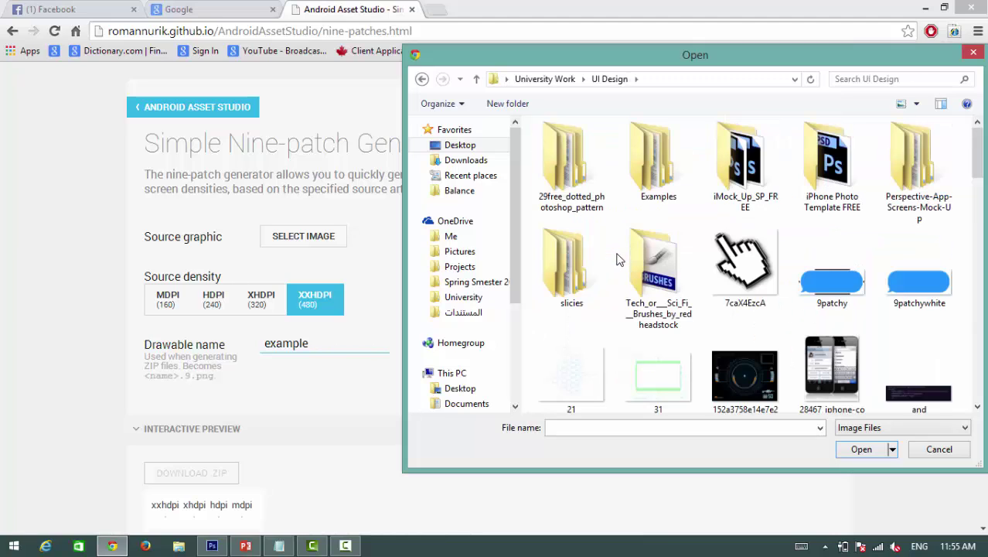
pyautogui.press('c')
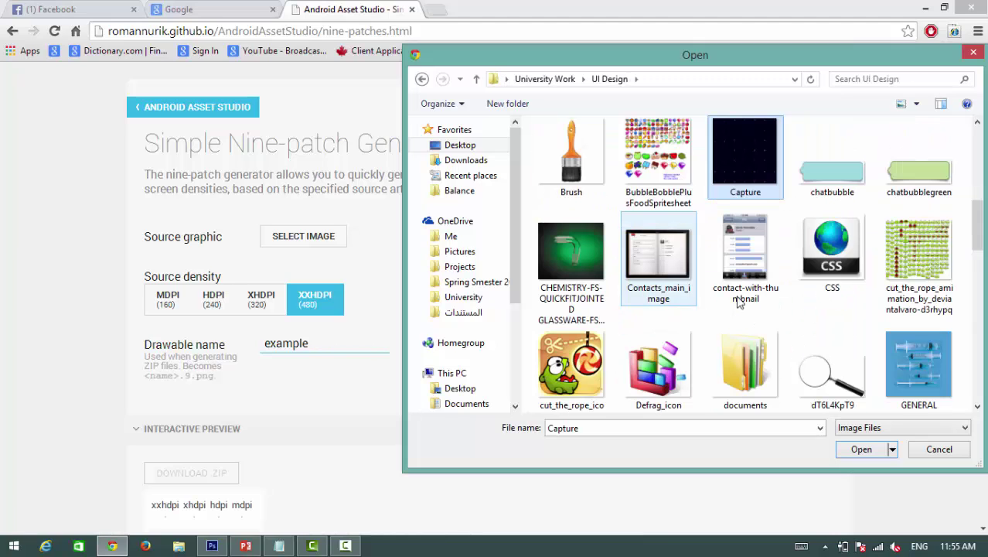
pyautogui.click(916, 190)
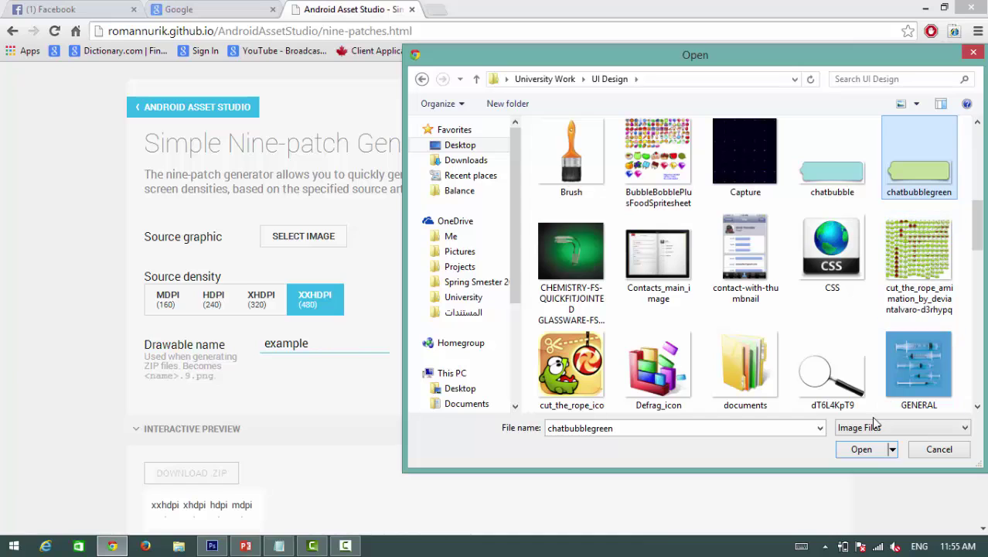
pyautogui.click(861, 449)
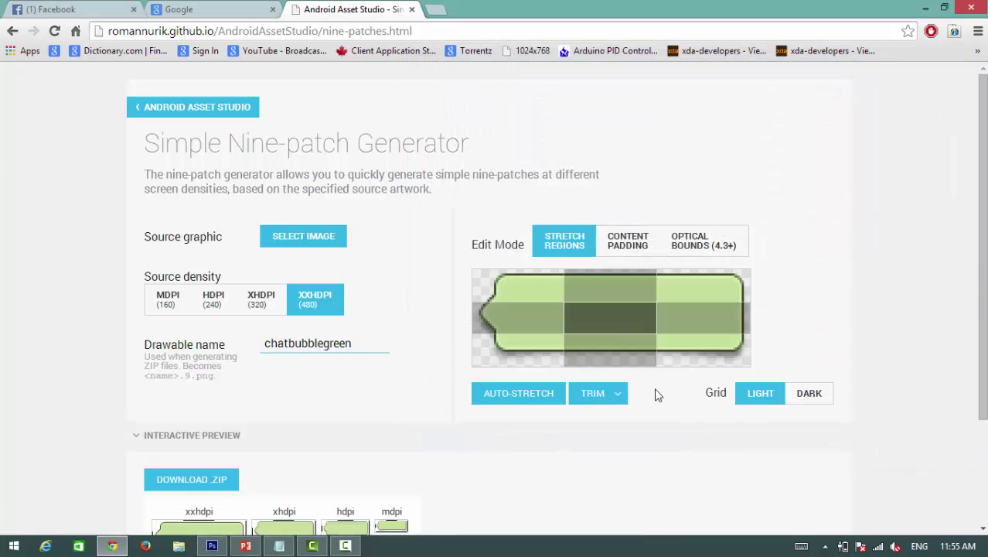
# - Narrow the stretch regions to a slim vertical strip near the bubble's middle and a thin horizontal line below the arrow
pyautogui.scroll(-1, 655, 395)
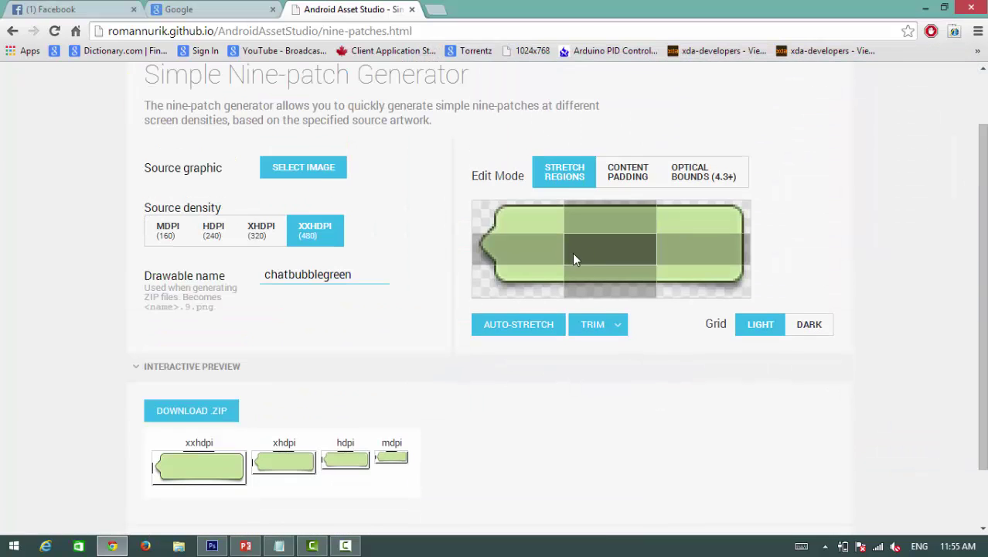
pyautogui.moveTo(565, 250); pyautogui.dragTo(609, 268)
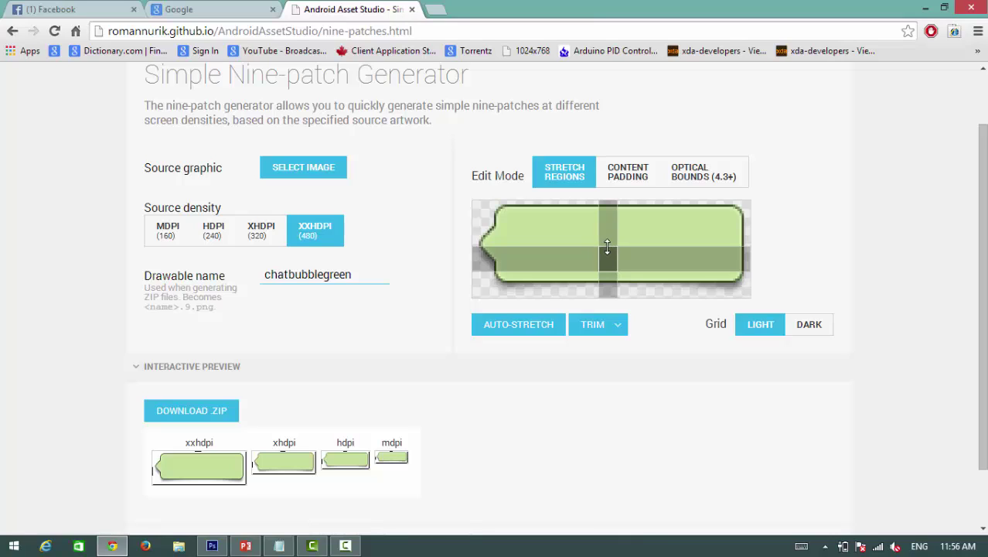
pyautogui.moveTo(607, 246)
pyautogui.mouseDown()
pyautogui.moveTo(609, 279)
pyautogui.moveTo(609, 265)
pyautogui.mouseUp()
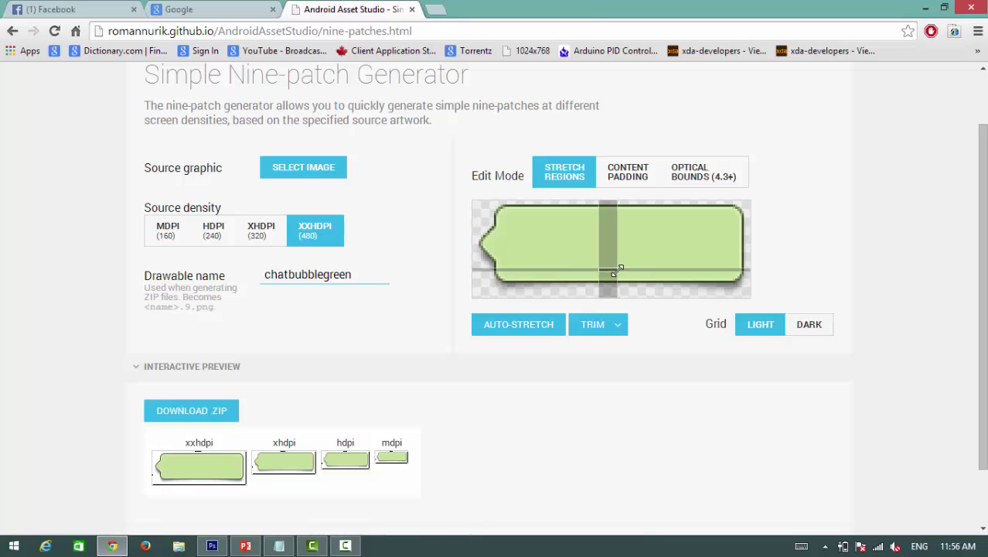
pyautogui.moveTo(619, 269); pyautogui.dragTo(656, 266)
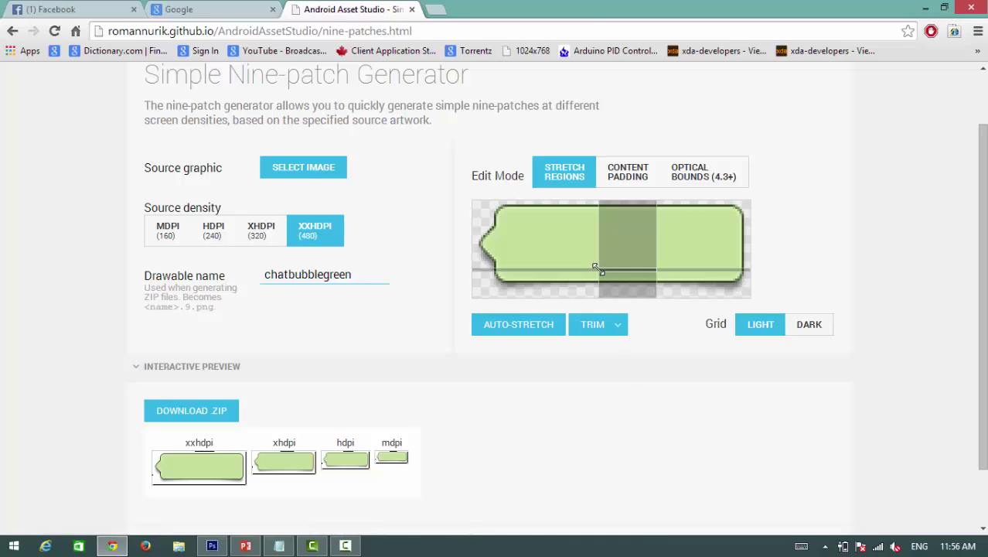
pyautogui.moveTo(596, 266); pyautogui.dragTo(626, 269)
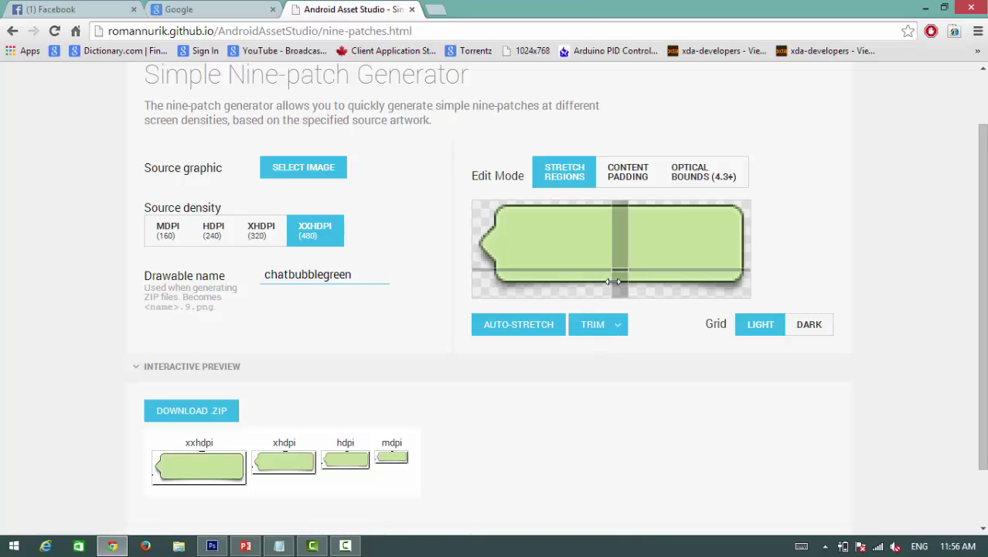
# - Start saving the xxhdpi nine-patch preview image and browse to the University Work > UI Design folder on the Desktop
pyautogui.rightClick(195, 470)
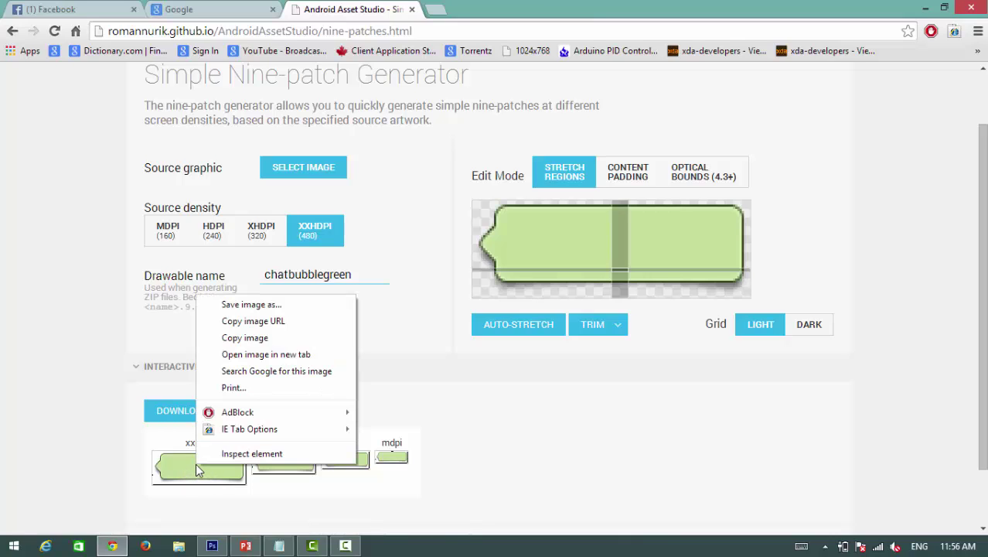
pyautogui.click(272, 306)
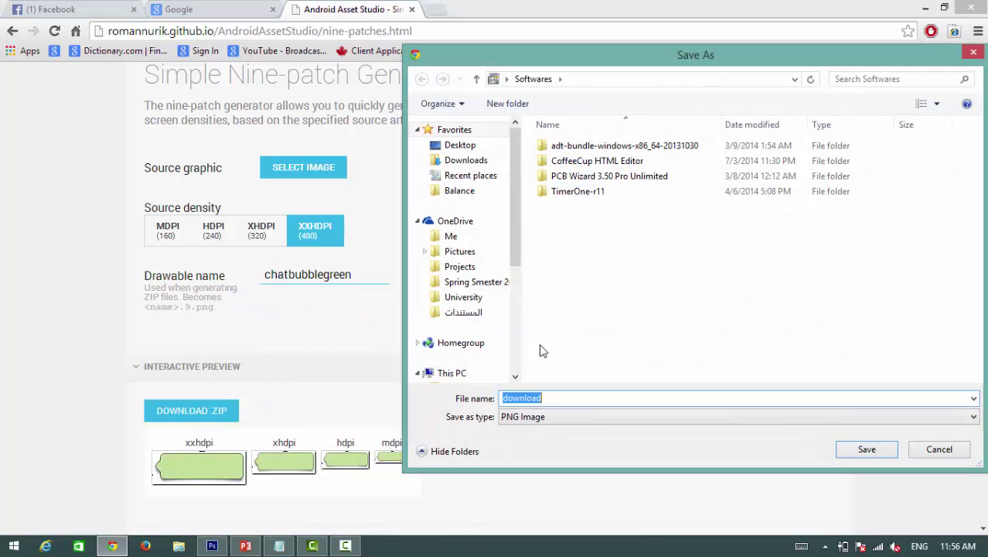
pyautogui.click(441, 145)
pyautogui.click(607, 311)
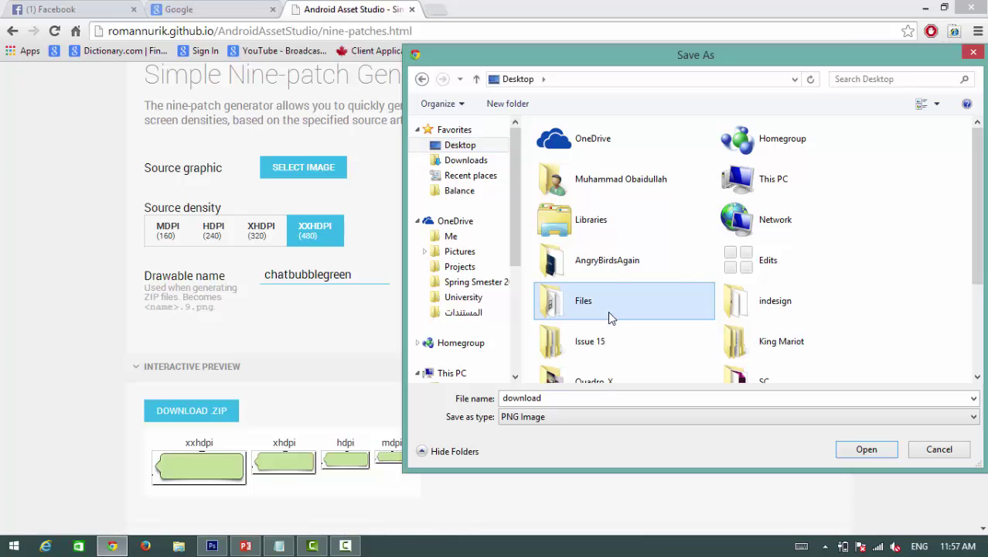
pyautogui.scroll(-3, 608, 311)
pyautogui.press('Return')
pyautogui.press('u')
pyautogui.press('i')
pyautogui.press('Return')
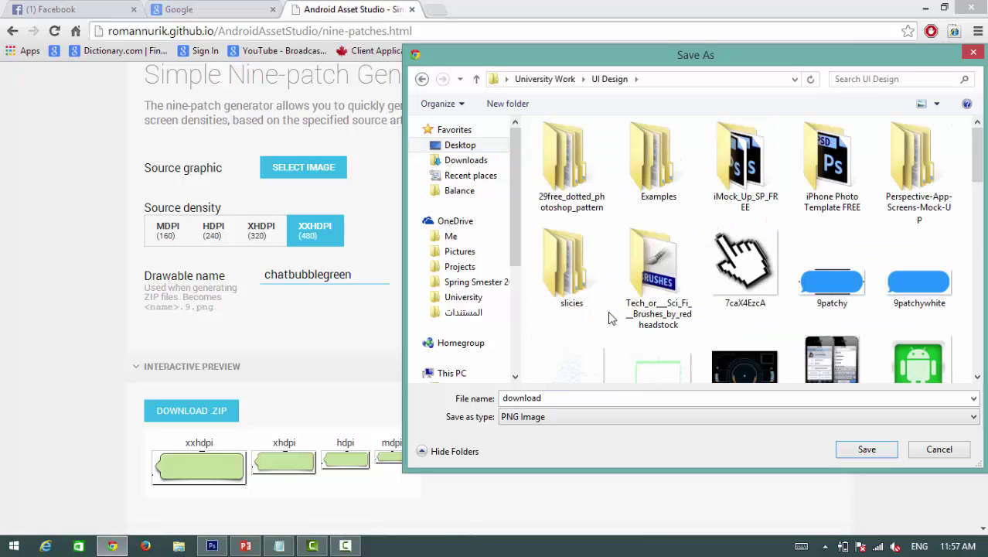
# - Base the file name on the existing chatbubblegreen image and save the nine-patch as chatbubblegreen.9 in PNG format
pyautogui.scroll(-10, 642, 306)
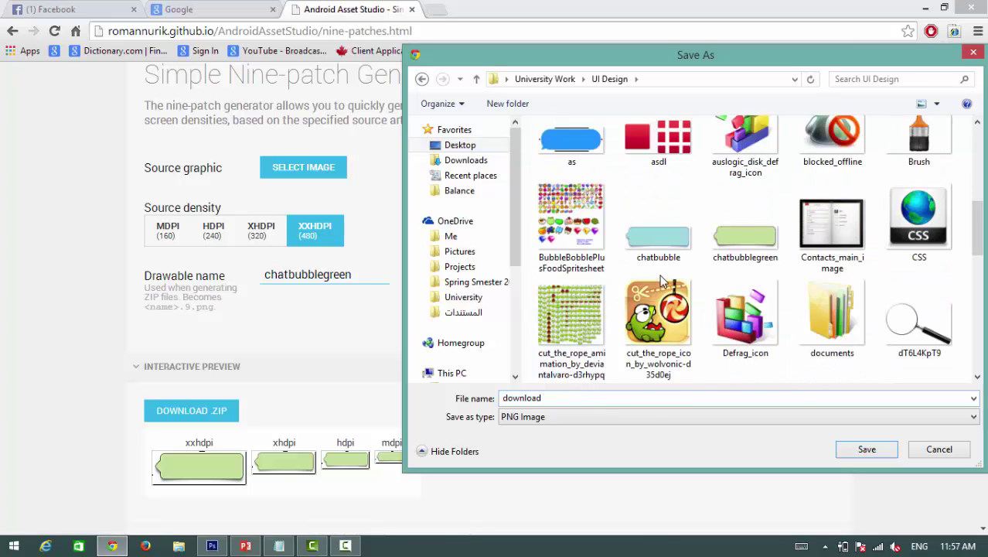
pyautogui.scroll(7, 641, 305)
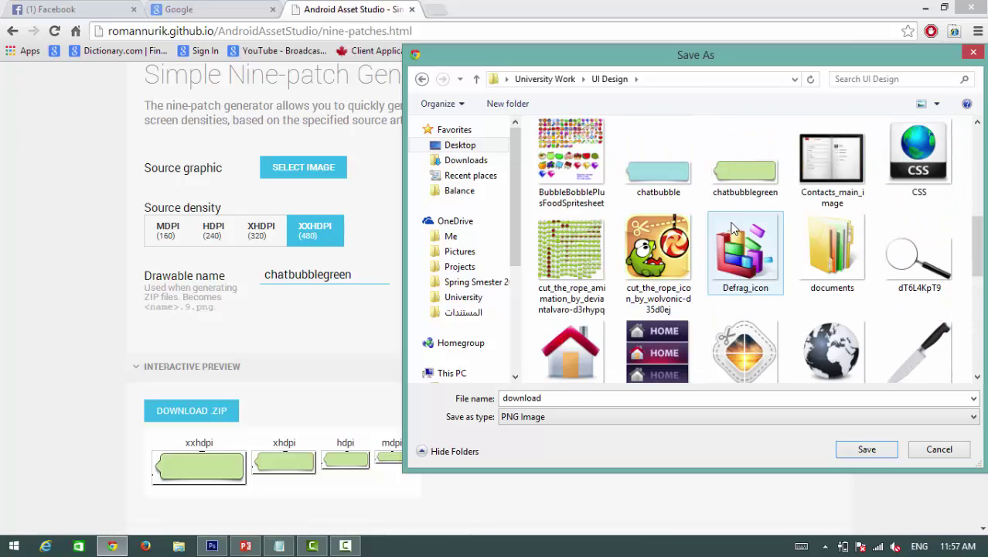
pyautogui.click(742, 166)
pyautogui.click(588, 399)
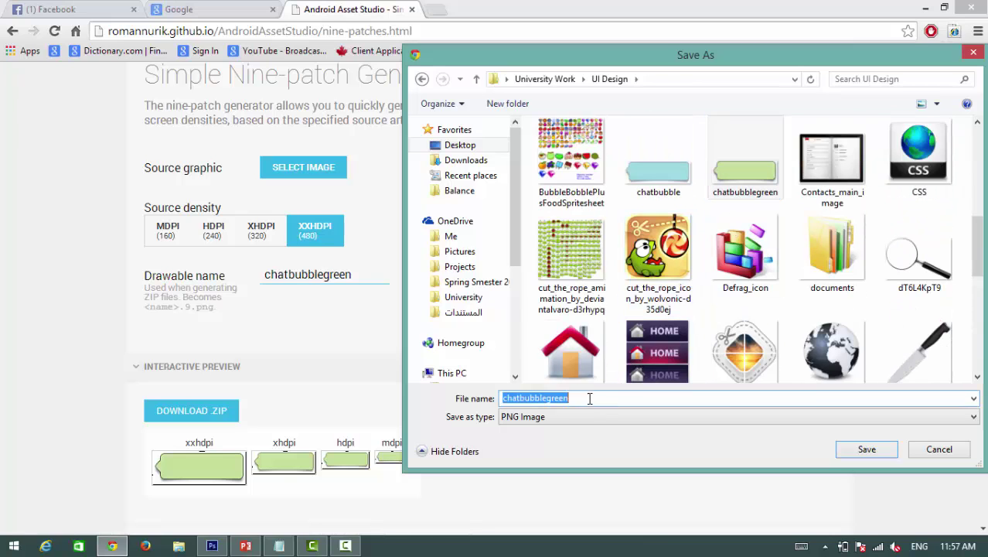
pyautogui.click(584, 399)
pyautogui.write('.')
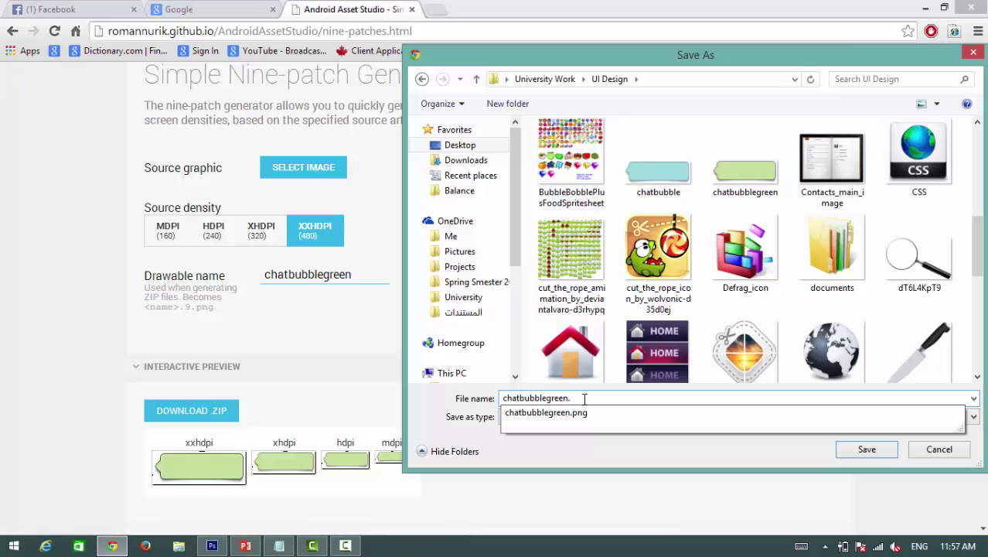
pyautogui.write('9')
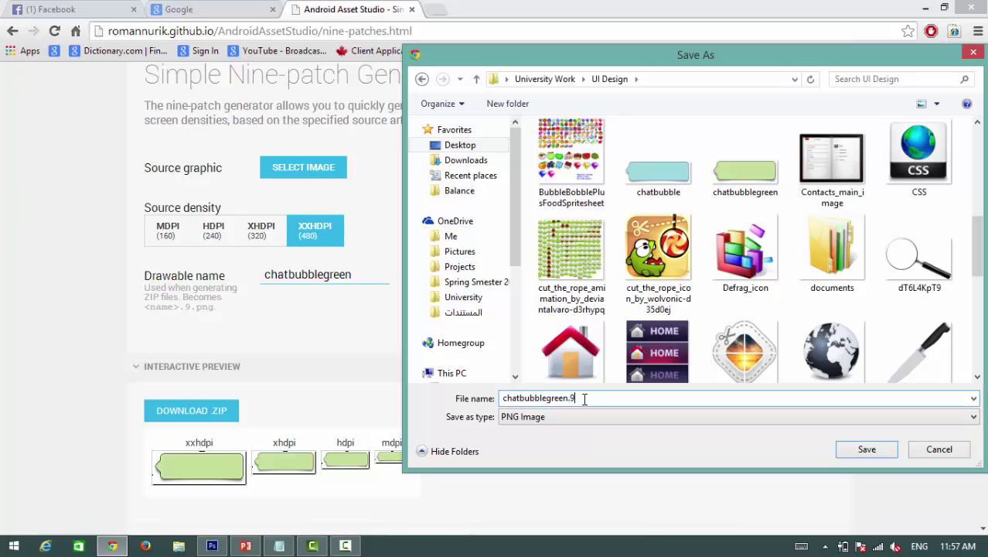
pyautogui.click(860, 451)
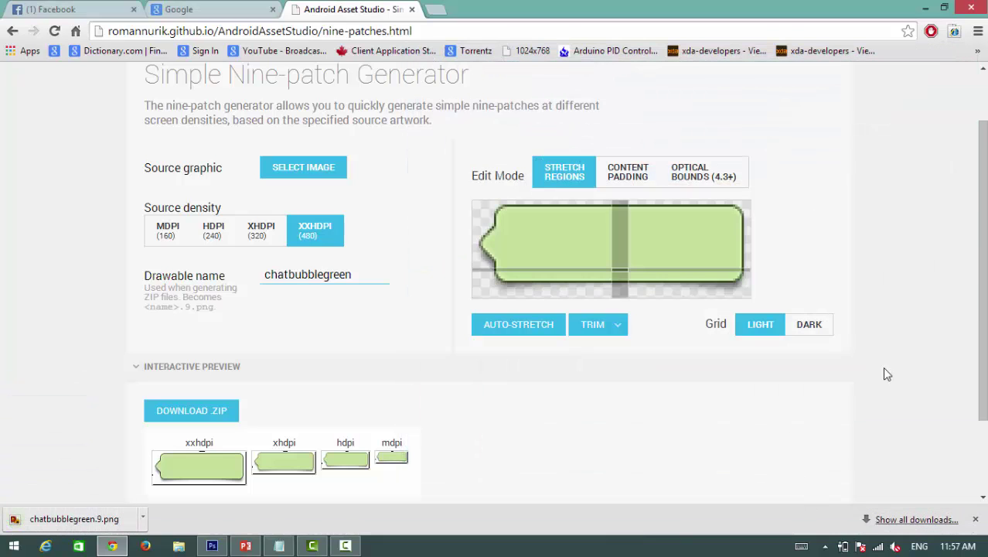
# - Minimize the browser and Photoshop windows and launch Android Studio from the desktop
pyautogui.click(925, 10)
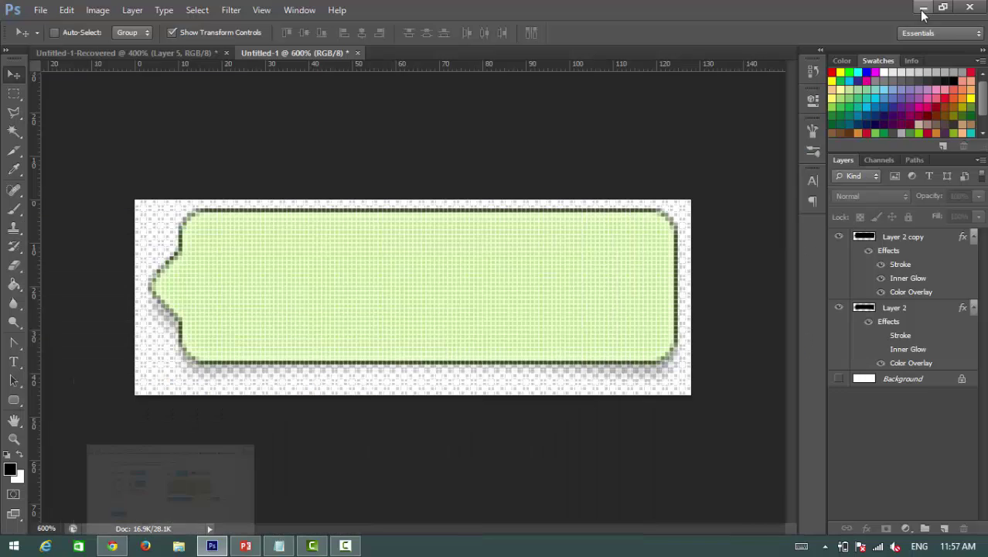
pyautogui.click(920, 8)
pyautogui.click(651, 503)
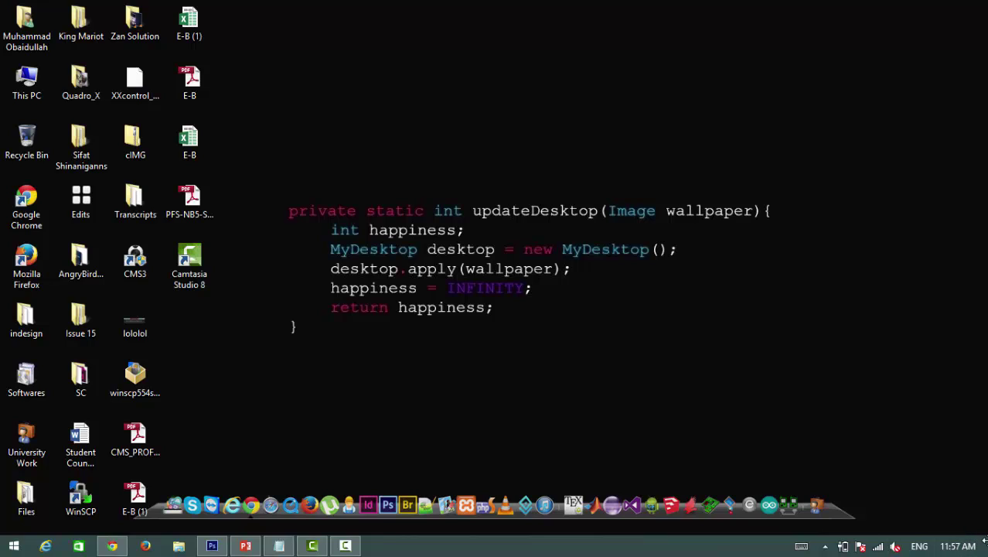
pyautogui.moveTo(986, 553)
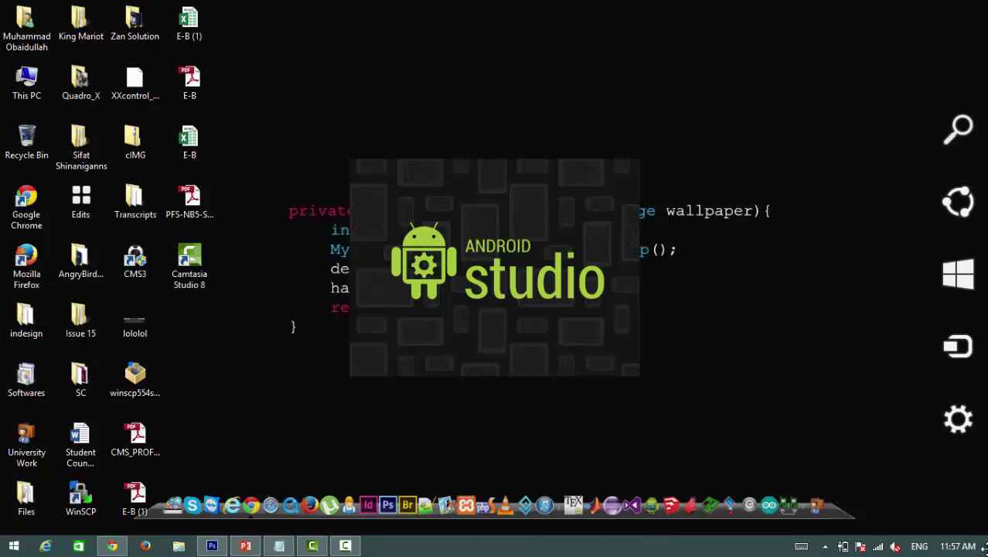
pyautogui.click(825, 546)
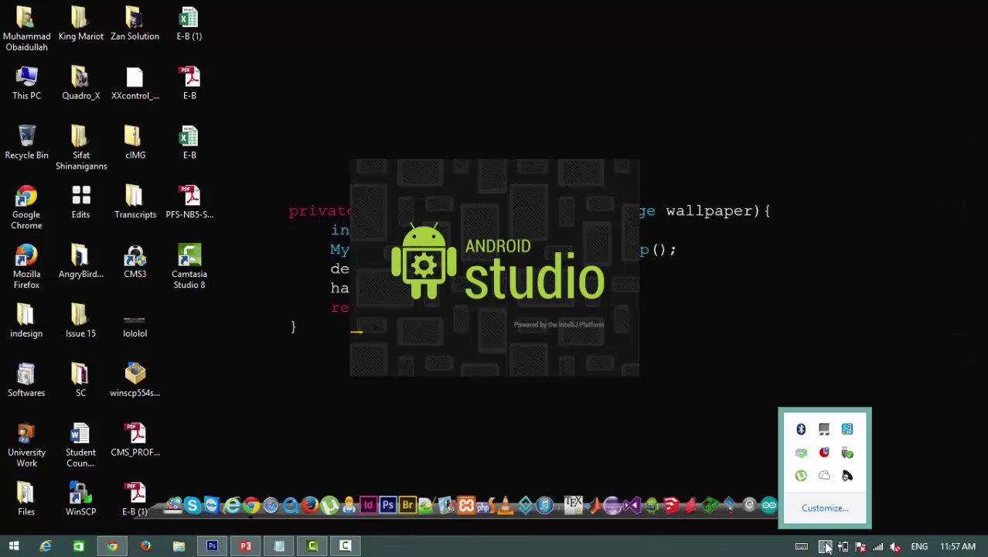
pyautogui.click(825, 546)
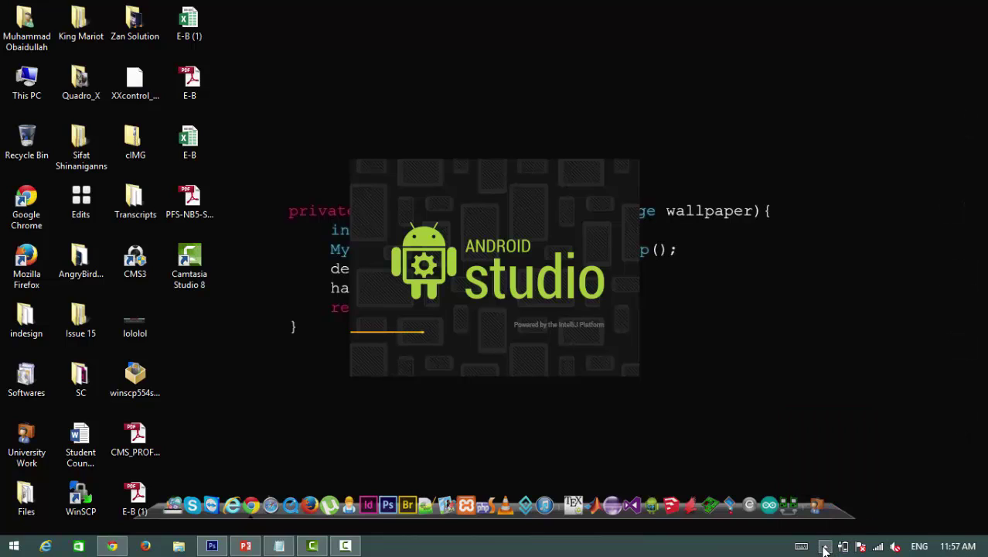
pyautogui.click(349, 546)
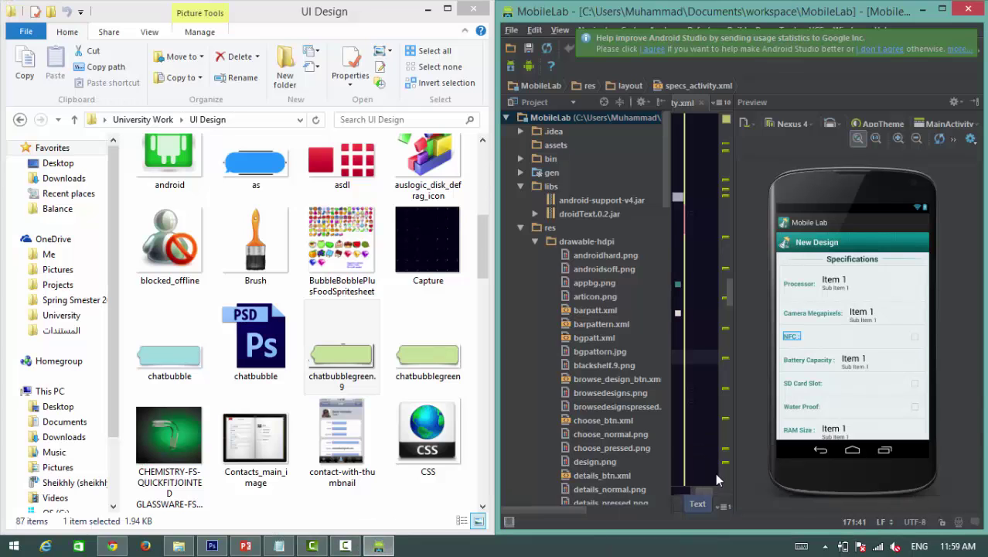
# - Move chatbubblegreen.9.png from the UI Design folder into the MobileLab project's res/drawable-hdpi folder and maximize Android Studio
pyautogui.click(348, 376)
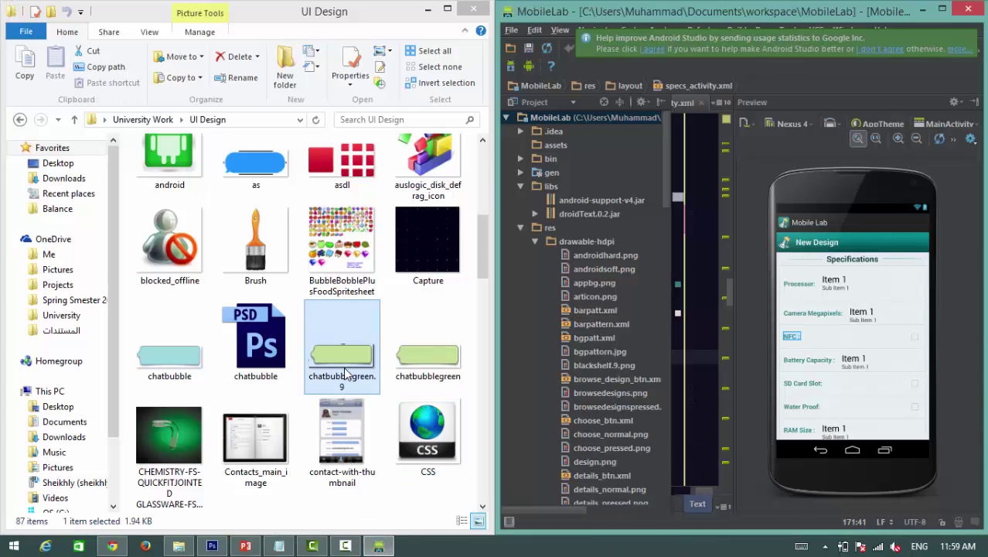
pyautogui.moveTo(341, 356); pyautogui.dragTo(585, 245)
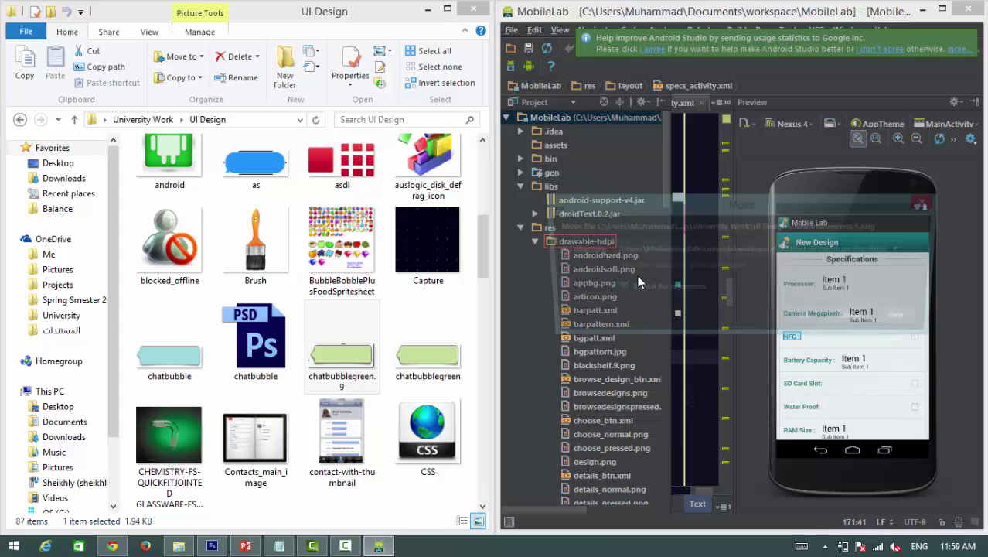
pyautogui.click(810, 321)
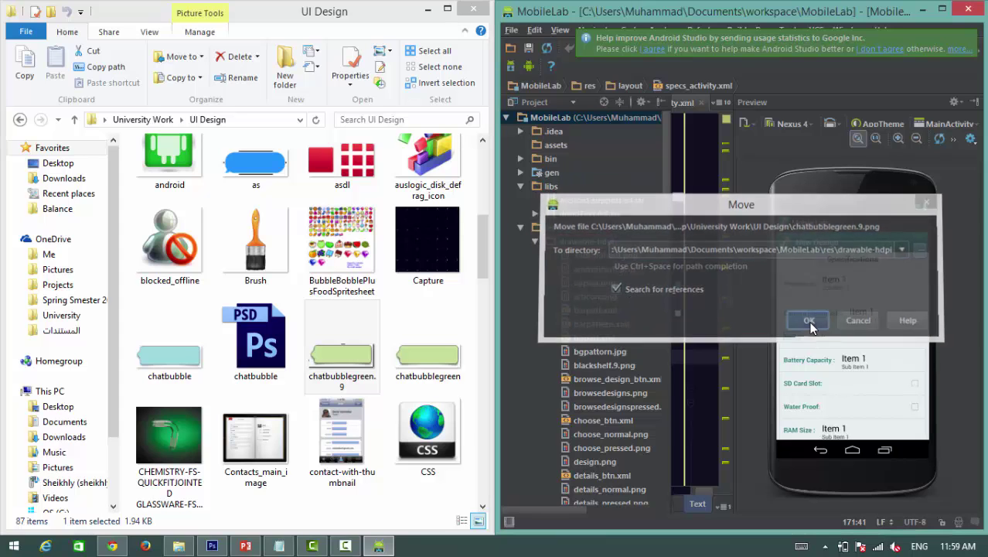
pyautogui.click(942, 8)
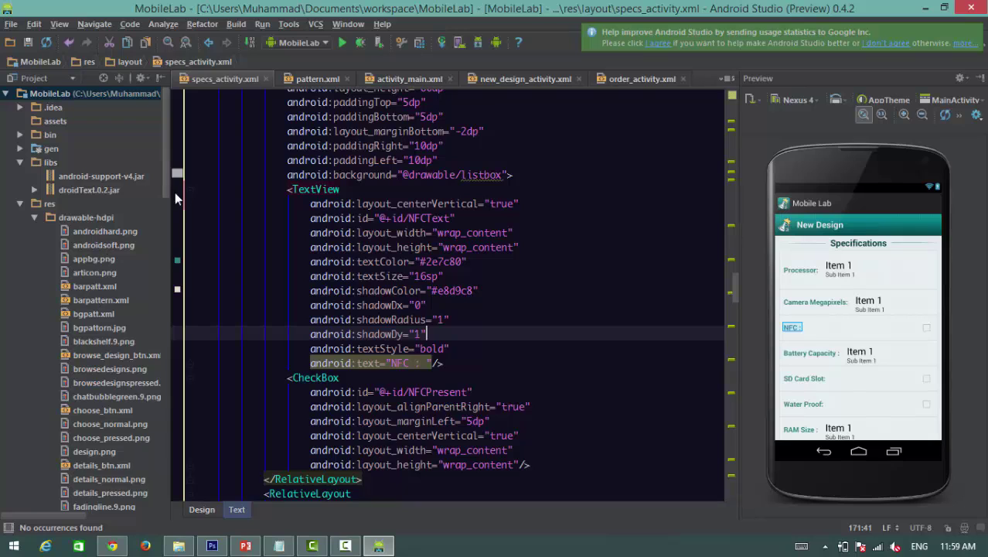
# - Inspect chatbubblegreen.9.png in the 9-patch editor, close it, and ignore all fidelity warnings for this session
pyautogui.moveTo(166, 177); pyautogui.dragTo(119, 232)
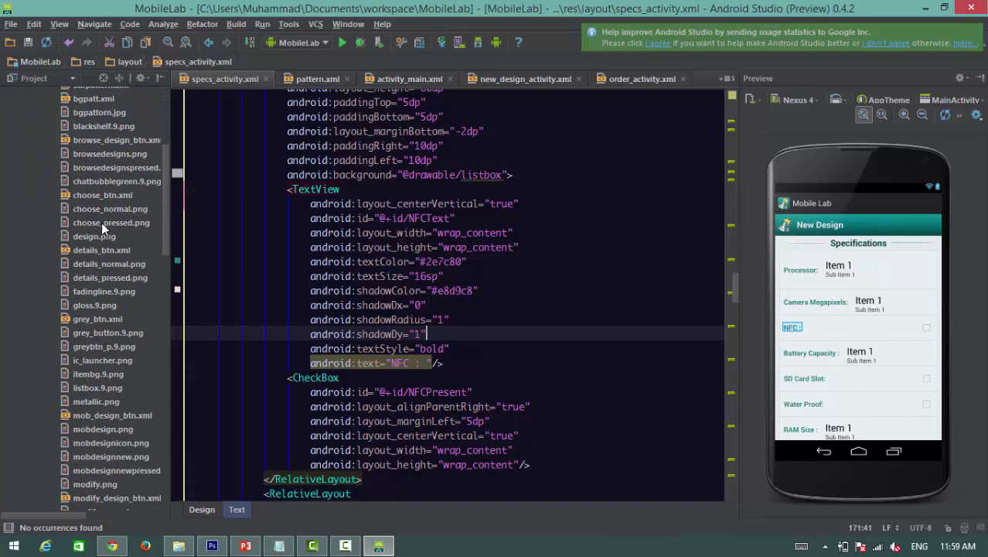
pyautogui.doubleClick(98, 184)
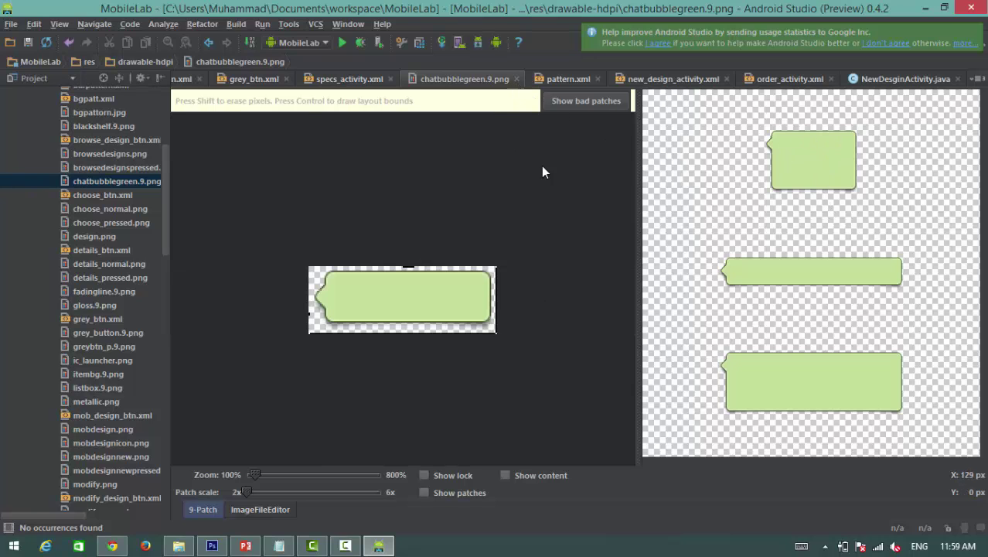
pyautogui.click(516, 79)
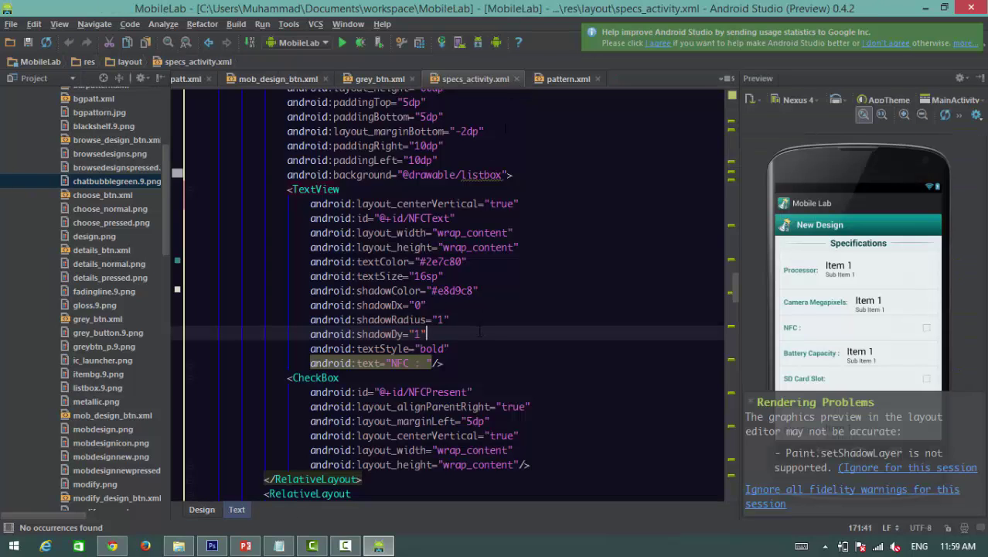
pyautogui.click(915, 493)
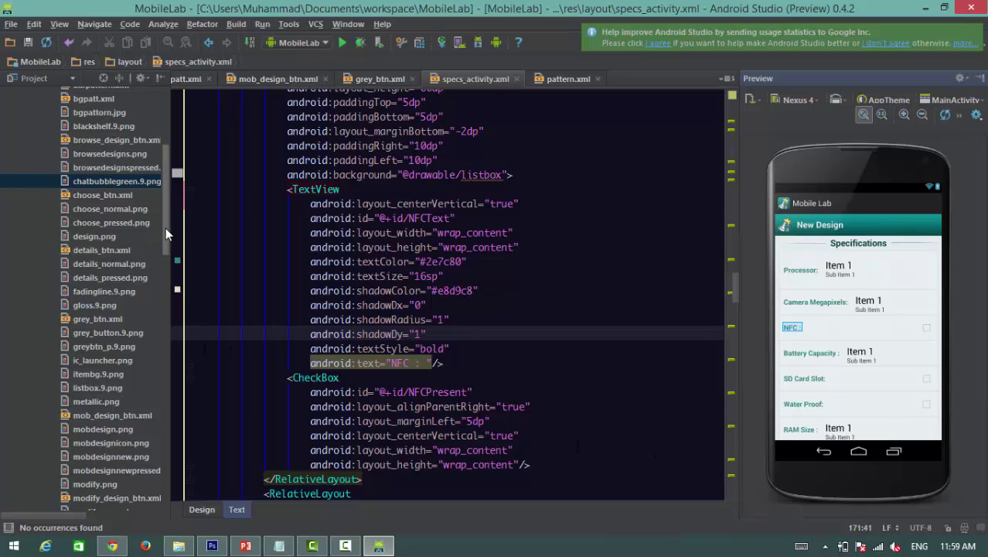
# - Copy activity_main.xml in the layout folder as chatwindow.xml and open the copy in the editor
pyautogui.moveTo(165, 231); pyautogui.dragTo(180, 393)
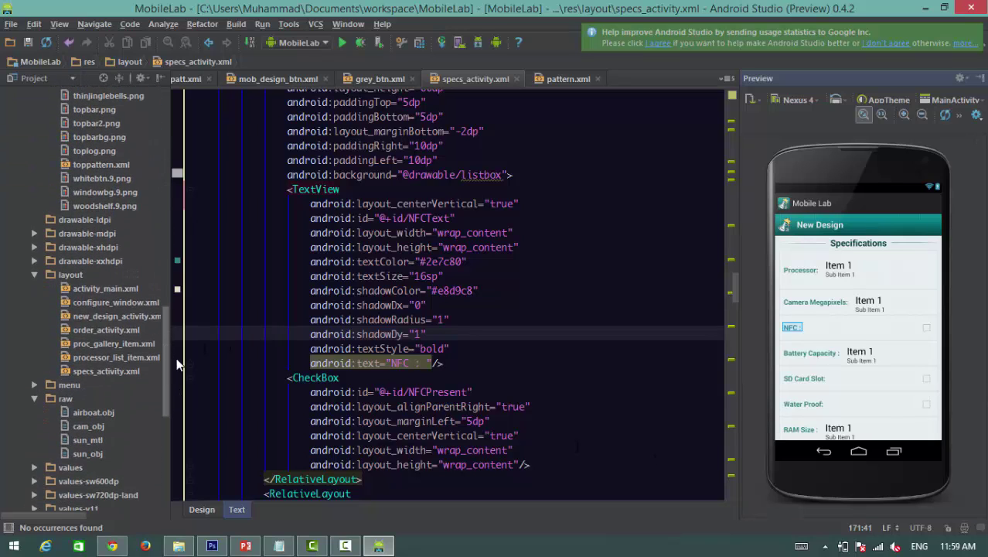
pyautogui.click(105, 289)
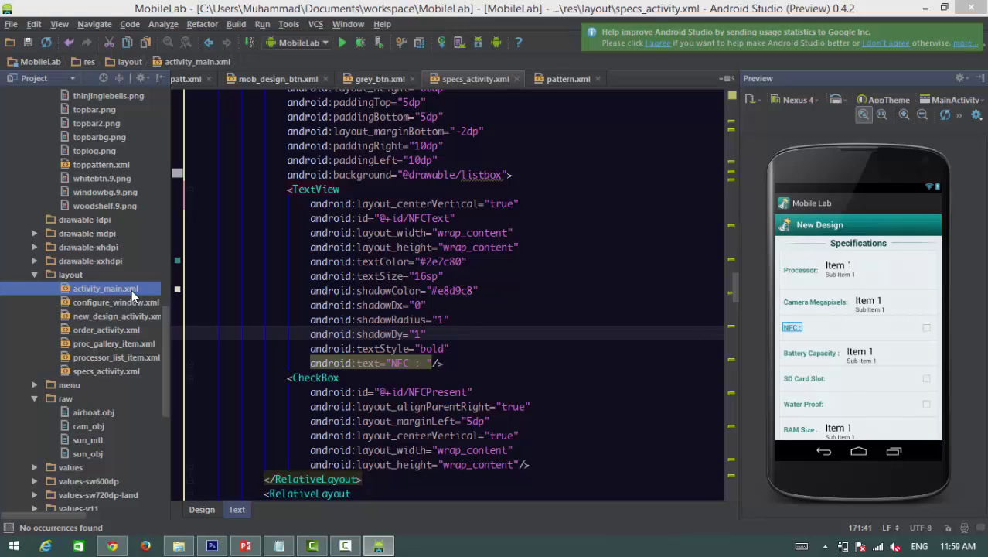
pyautogui.press('F5')
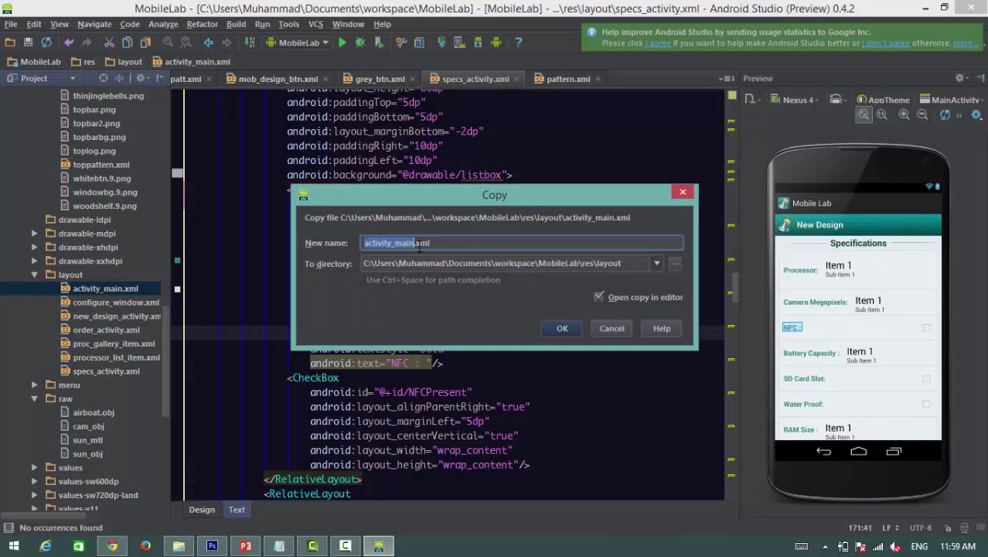
pyautogui.write('chatwind')
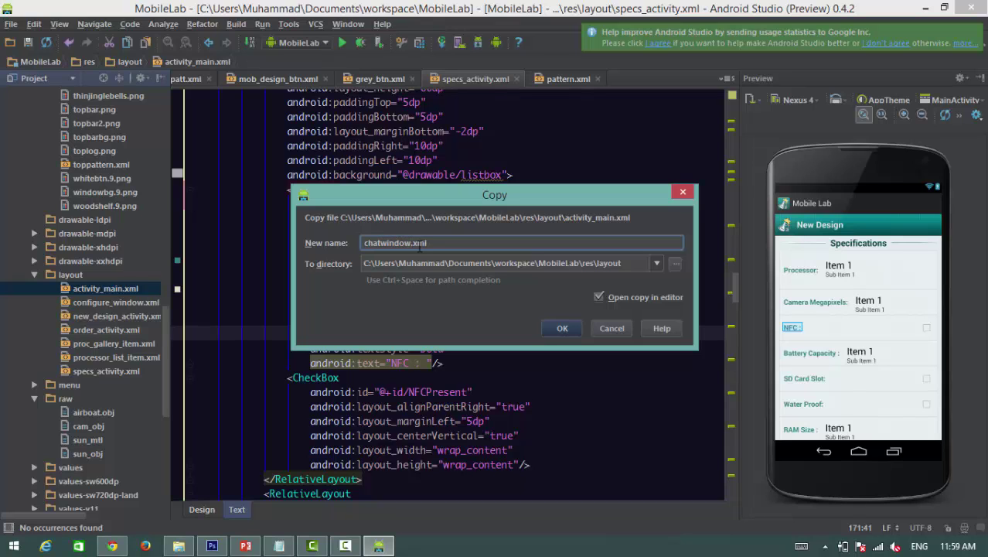
pyautogui.write('ow')
pyautogui.press('Return')
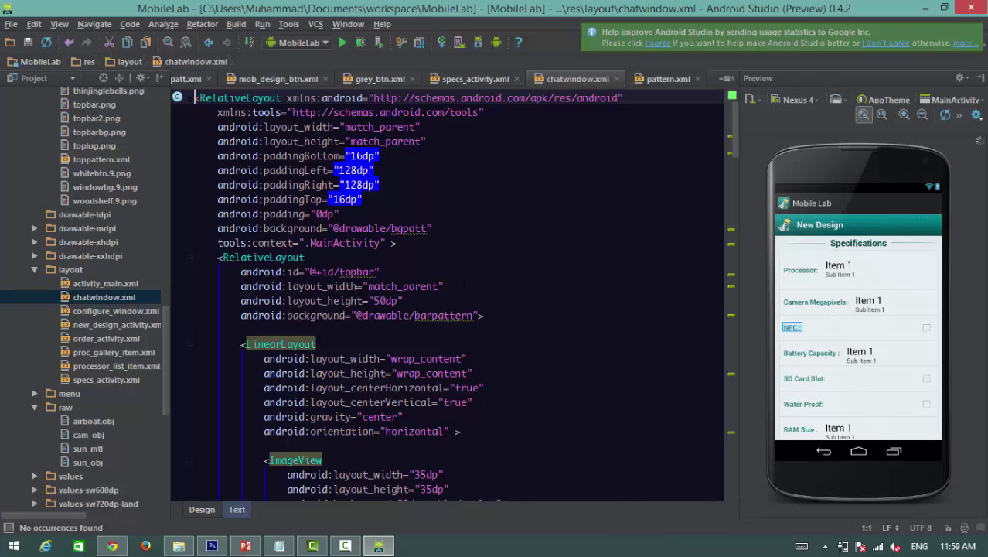
# - Examine the chatwindow.xml code from the top bar through the window title to the shelf layout, matching each element with the preview
pyautogui.press('F3')
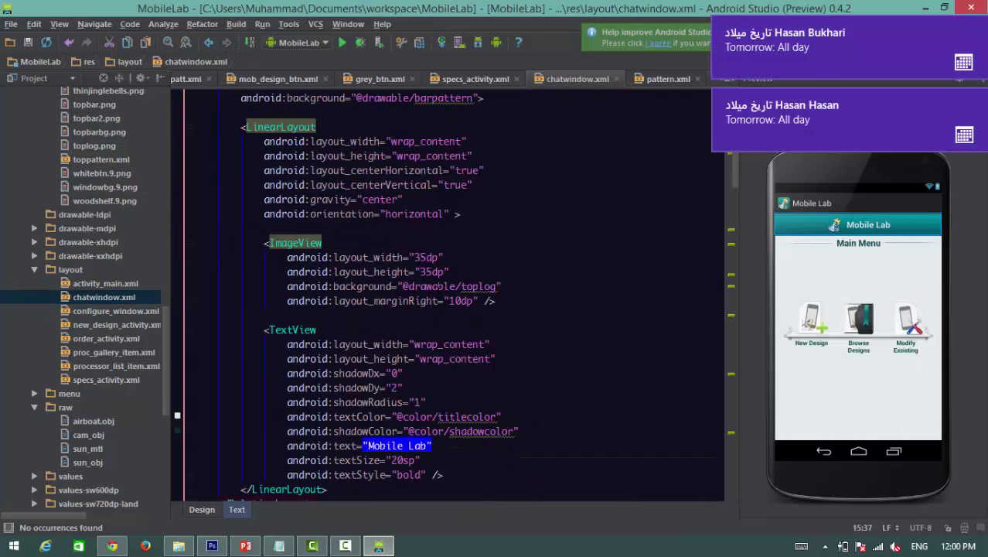
pyautogui.click(363, 286)
pyautogui.scroll(-4, 448, 309)
pyautogui.click(358, 329)
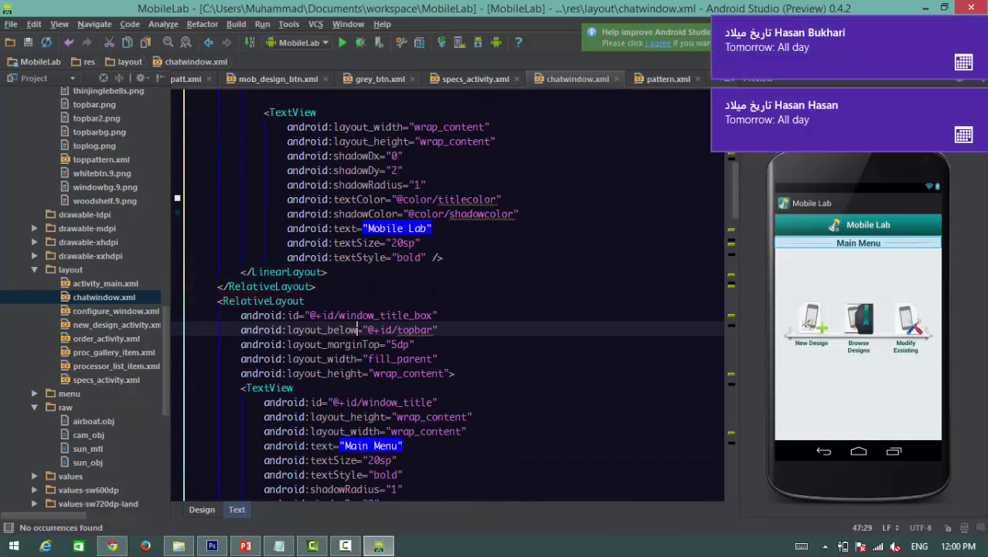
pyautogui.scroll(-6, 448, 309)
pyautogui.click(311, 223)
pyautogui.scroll(1, 449, 309)
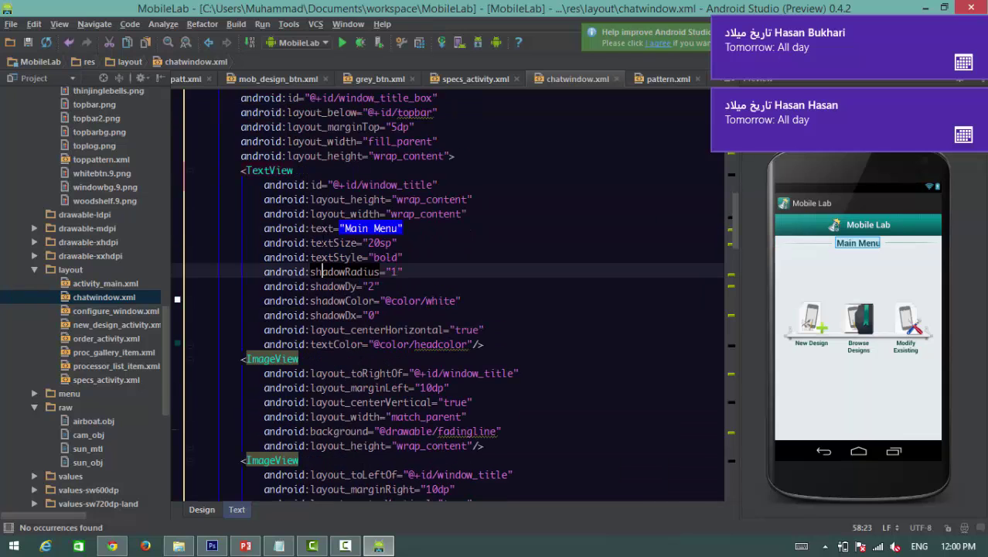
pyautogui.scroll(-9, 448, 309)
pyautogui.click(317, 257)
pyautogui.scroll(-2, 448, 310)
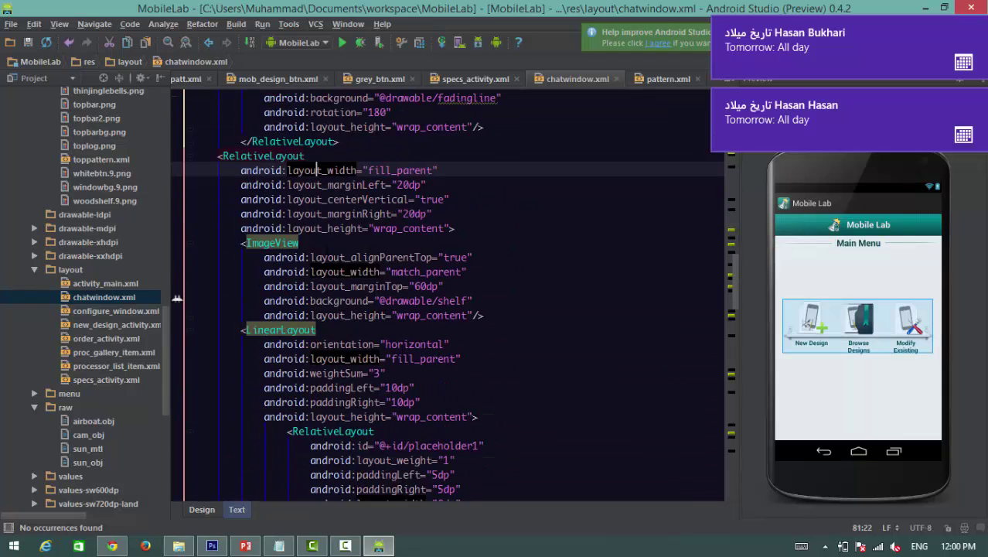
pyautogui.scroll(-1, 448, 309)
pyautogui.scroll(1, 448, 310)
pyautogui.click(850, 127)
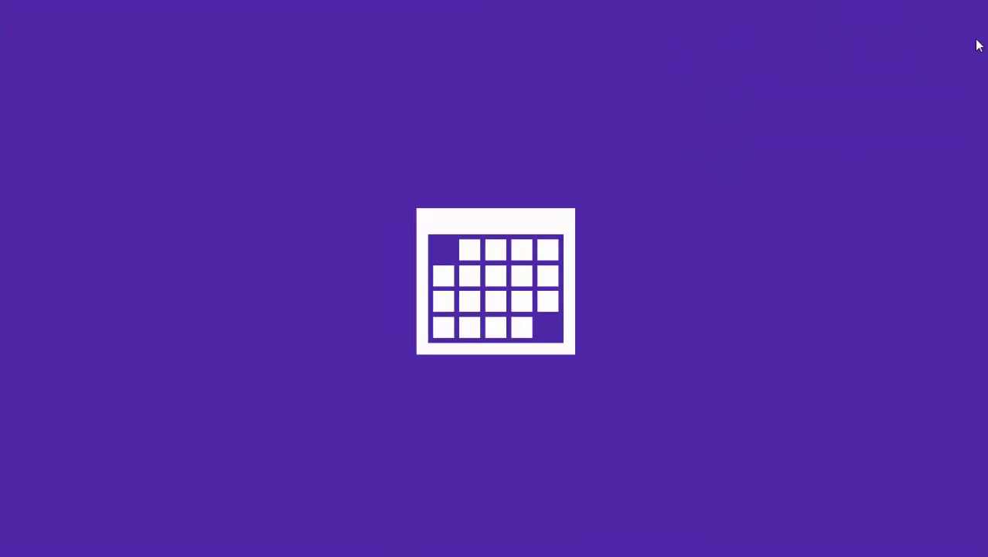
pyautogui.moveTo(763, 34); pyautogui.dragTo(556, 504)
pyautogui.click(392, 272)
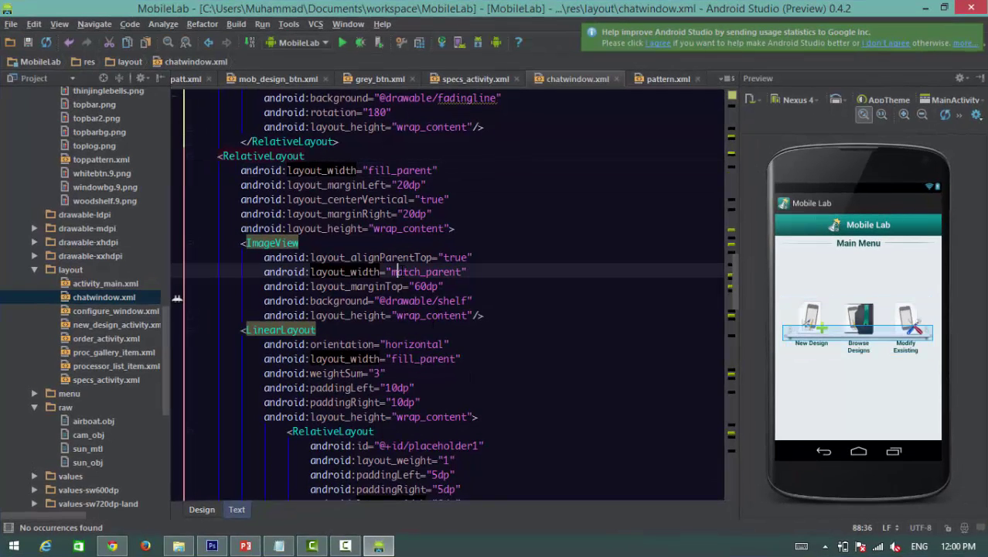
# - Delete the shelf ImageView and the entire LinearLayout of menu buttons from the centred RelativeLayout in chatwindow.xml
pyautogui.scroll(-1, 448, 294)
pyautogui.click(327, 228)
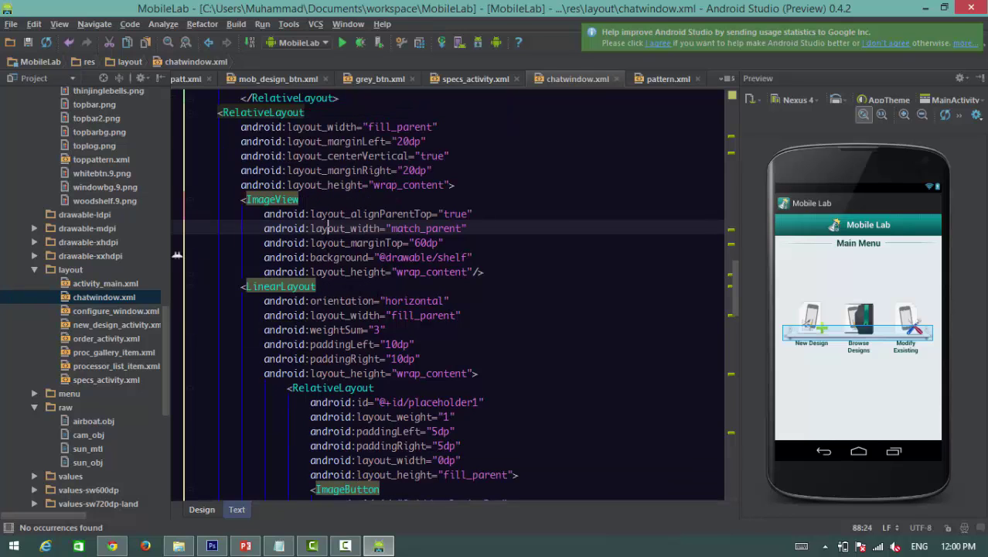
pyautogui.moveTo(241, 199); pyautogui.dragTo(546, 393)
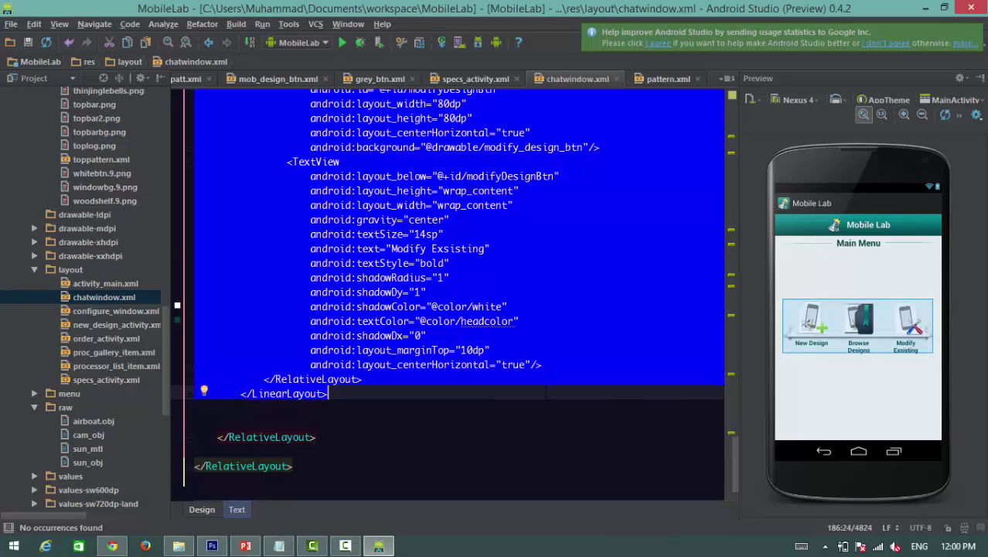
pyautogui.press('BackSpace')
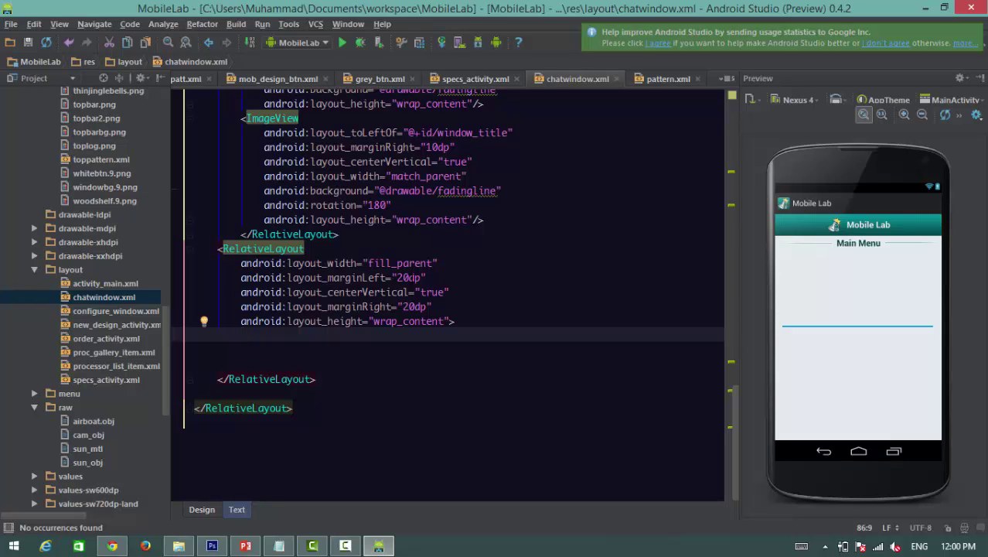
# - Add a TextView inside the emptied RelativeLayout with both layout_width and layout_height set to wrap_content
pyautogui.click(440, 292)
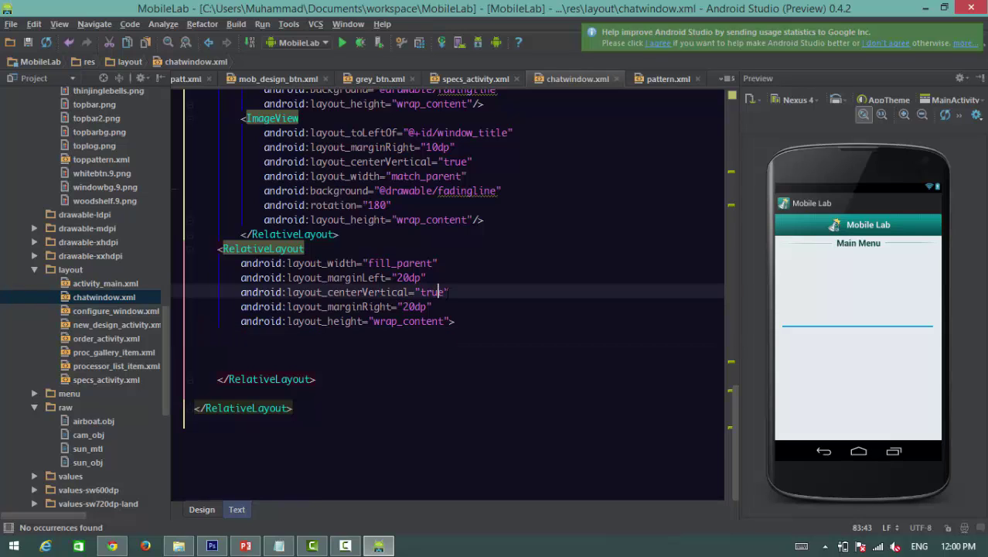
pyautogui.click(453, 292)
pyautogui.click(411, 336)
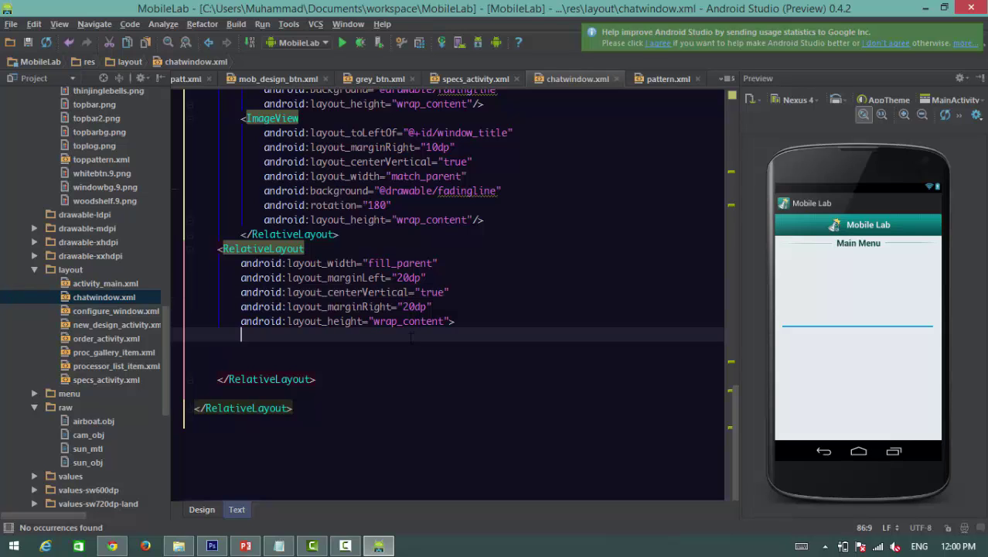
pyautogui.write('<Ima')
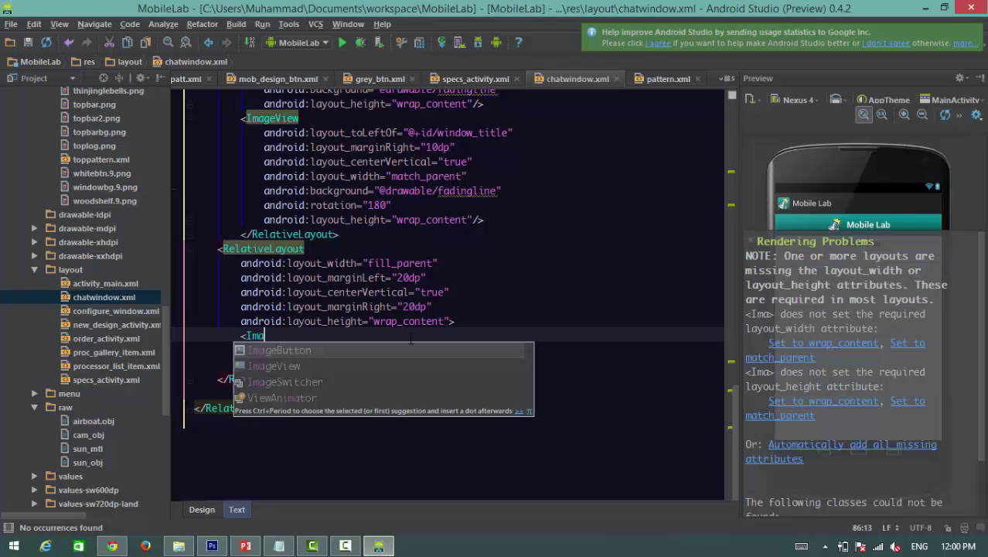
pyautogui.press('BackSpace')
pyautogui.press('BackSpace')
pyautogui.press('BackSpace')
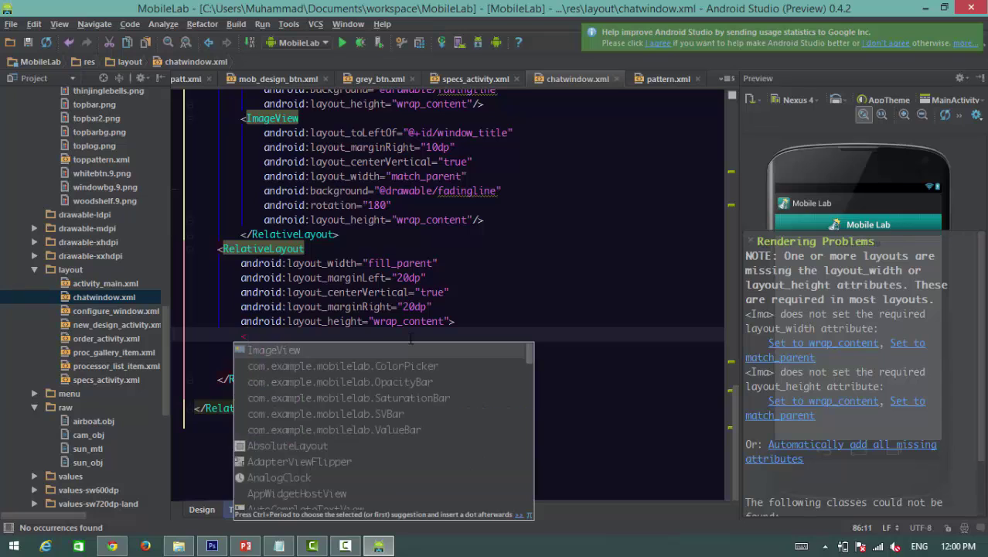
pyautogui.write('Te')
pyautogui.press('Return')
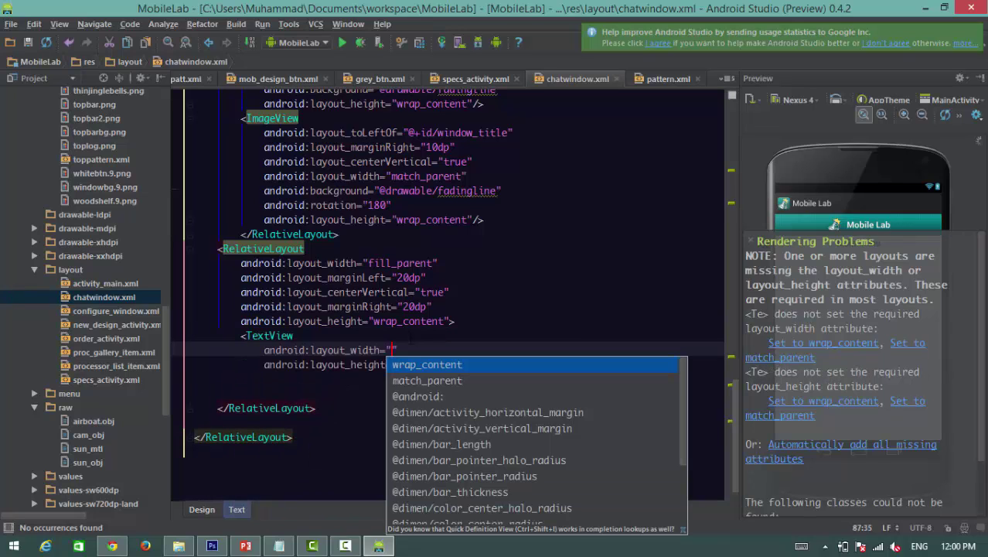
pyautogui.press('Return')
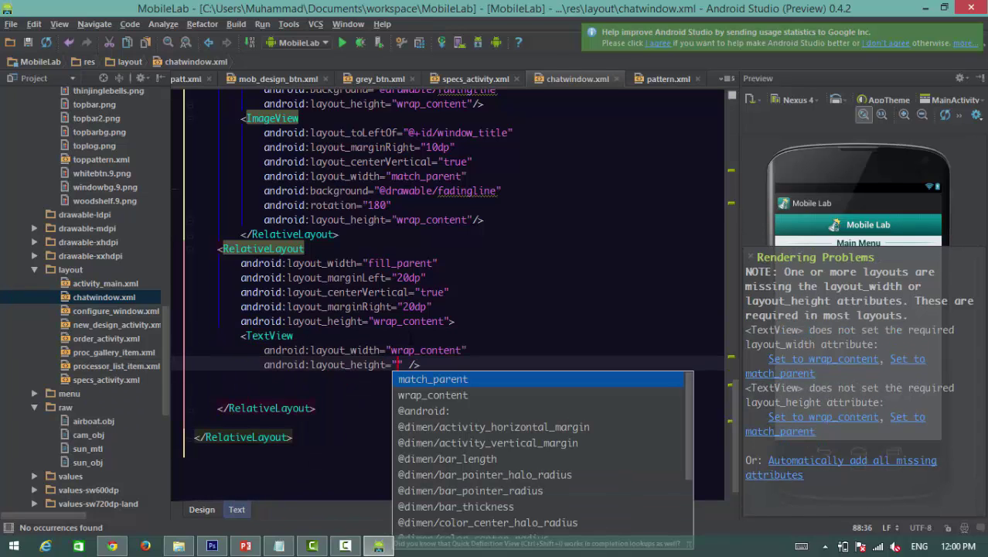
pyautogui.hotkey('ctrl', 'q')
pyautogui.write('w')
pyautogui.press('Return')
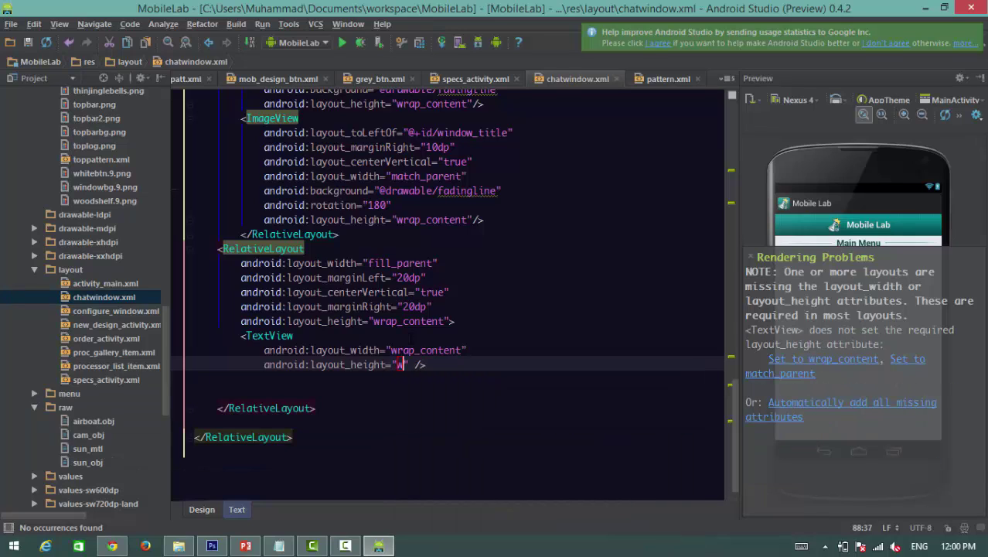
pyautogui.press('End')
pyautogui.press('Left')
pyautogui.press('Left')
pyautogui.press('Return')
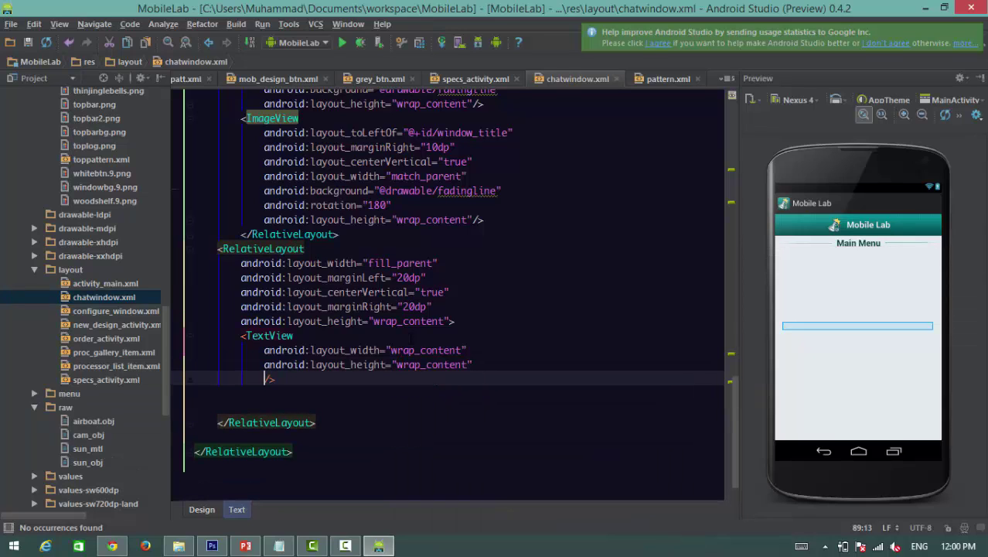
pyautogui.write('and')
pyautogui.press('Return')
pyautogui.write('ba')
pyautogui.press('Return')
pyautogui.press('Return')
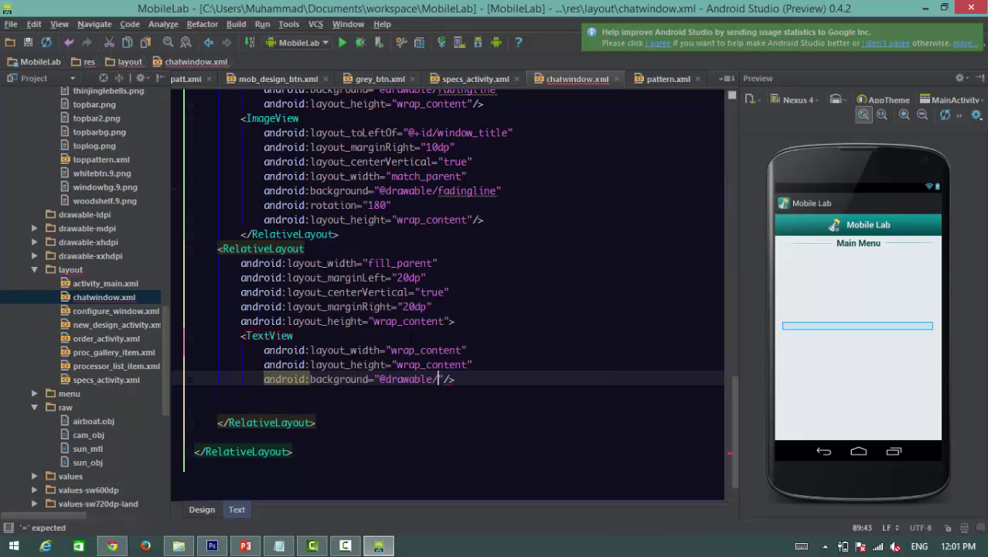
pyautogui.moveTo(164, 325); pyautogui.dragTo(182, 158)
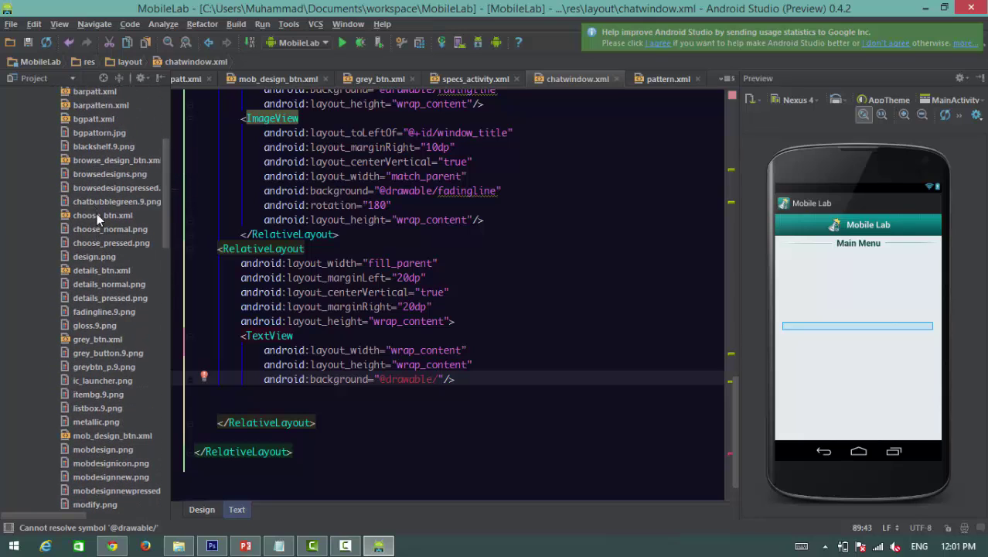
pyautogui.write('cha')
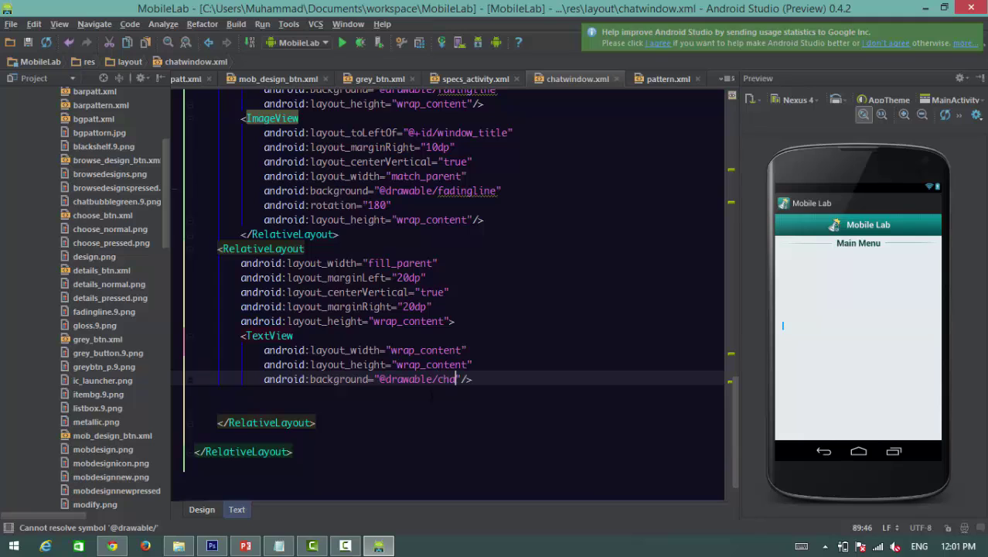
pyautogui.press('Return')
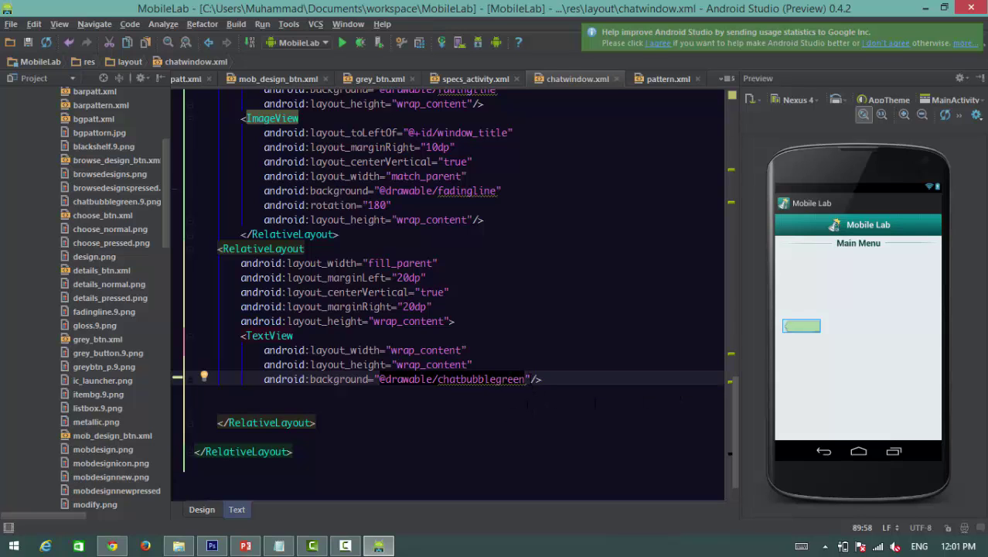
# - Add an android:text attribute to the TextView reading "Hello I am the designer of this screen."
pyautogui.press('Right')
pyautogui.press('Return')
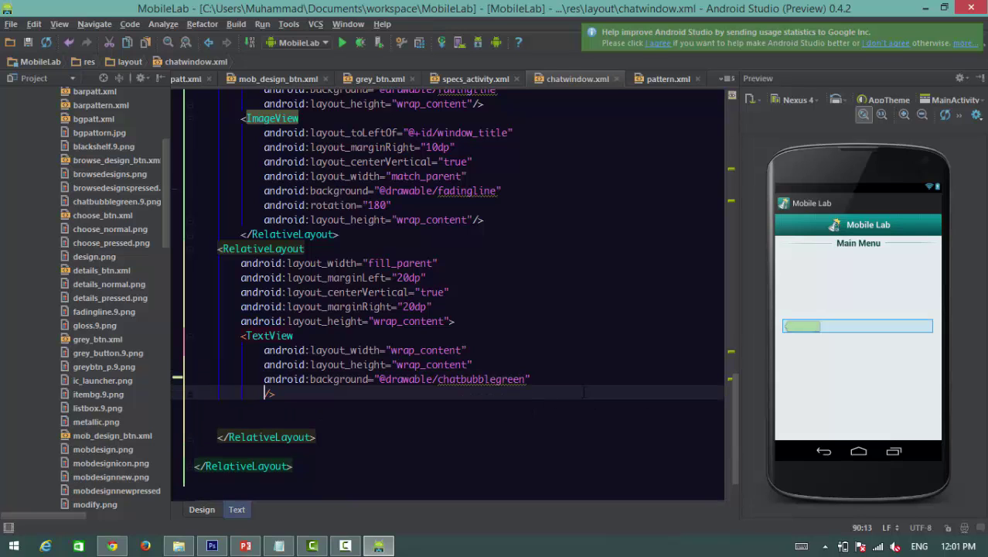
pyautogui.write('and')
pyautogui.press('Return')
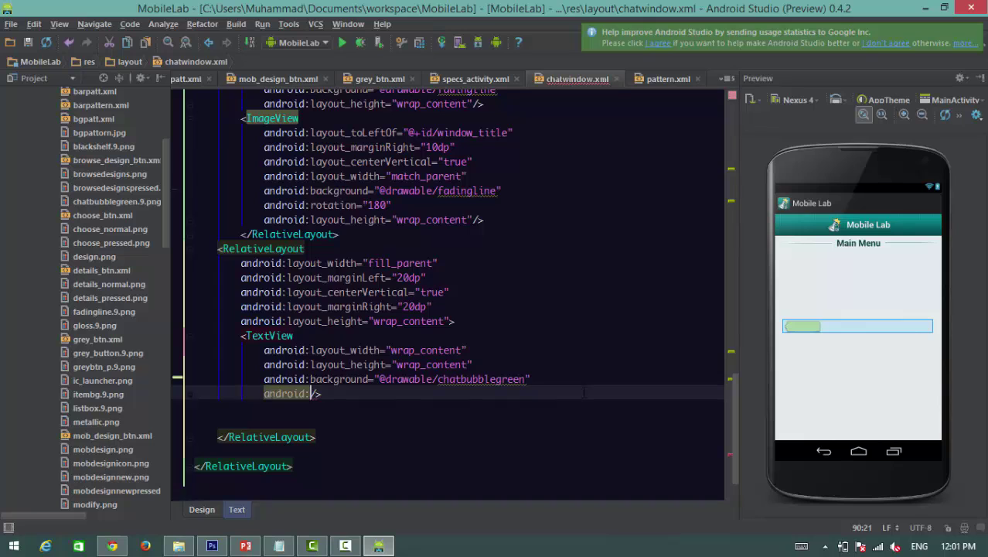
pyautogui.write('te')
pyautogui.write('x')
pyautogui.press('Return')
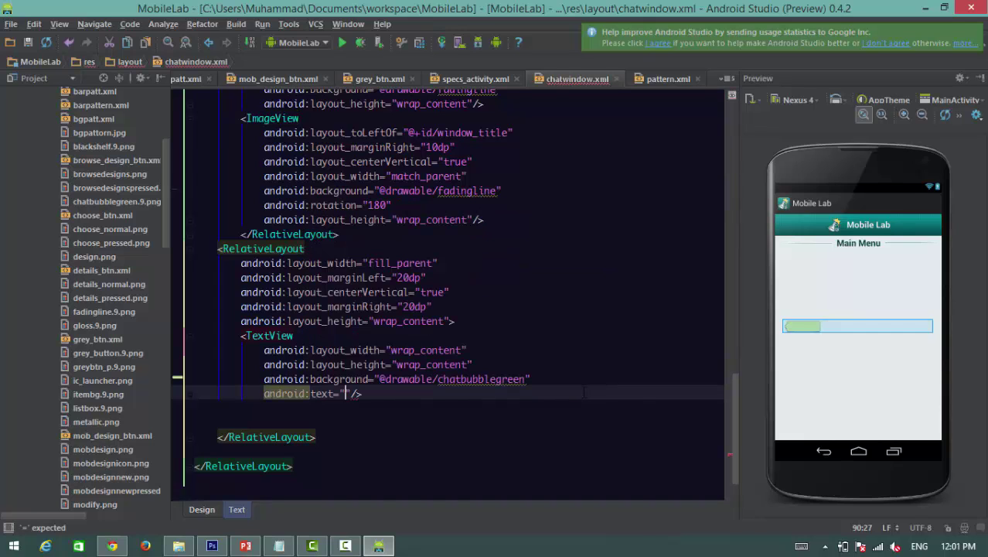
pyautogui.write('Hello I ')
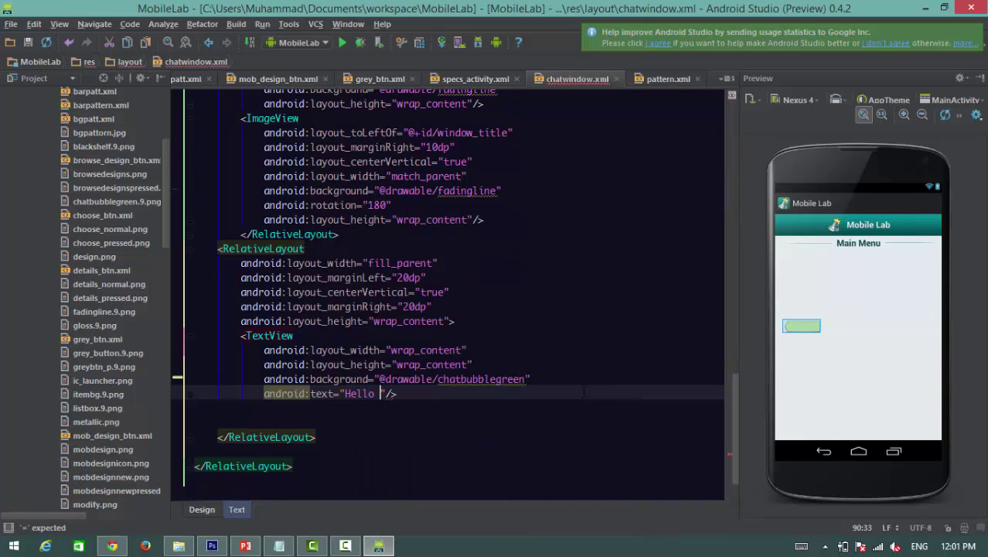
pyautogui.write('am th')
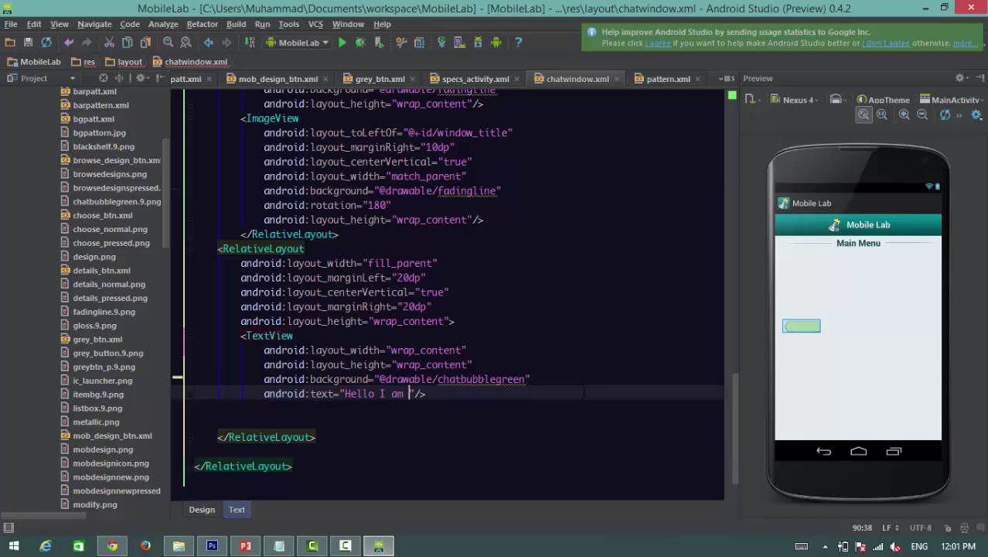
pyautogui.write('e ')
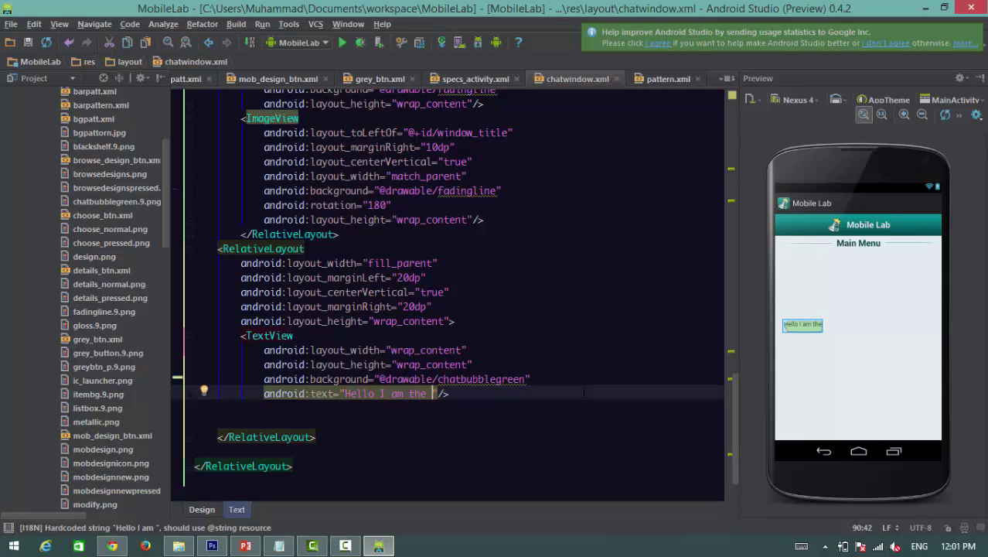
pyautogui.write('designer o')
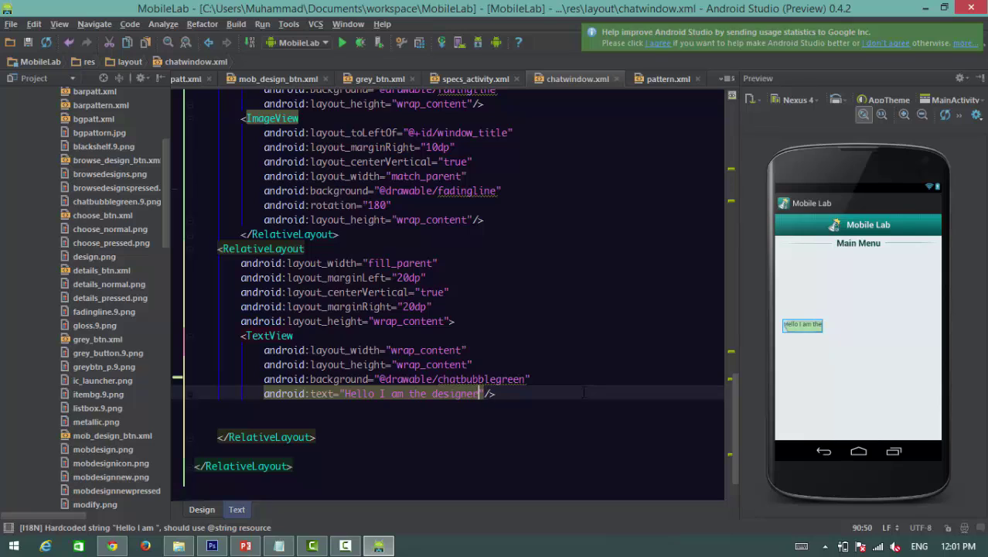
pyautogui.write('f ')
pyautogui.write('these')
pyautogui.press('BackSpace')
pyautogui.press('BackSpace')
pyautogui.press('BackSpace')
pyautogui.press('BackSpace')
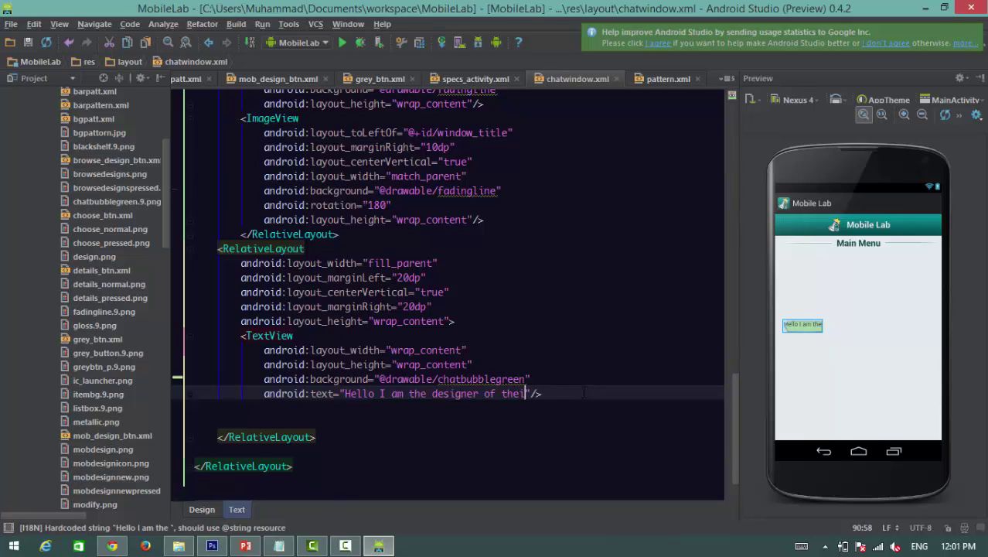
pyautogui.write('is screen')
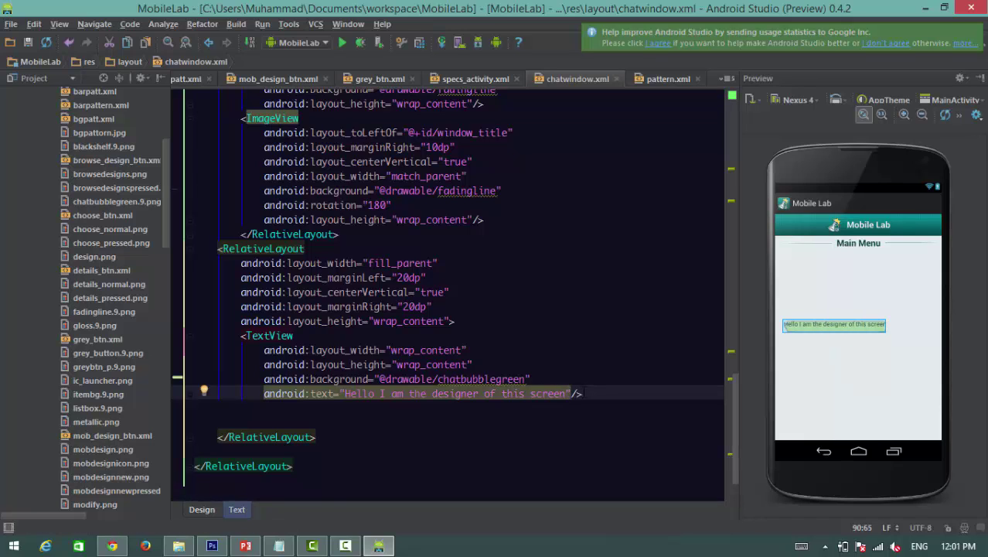
pyautogui.write('.')
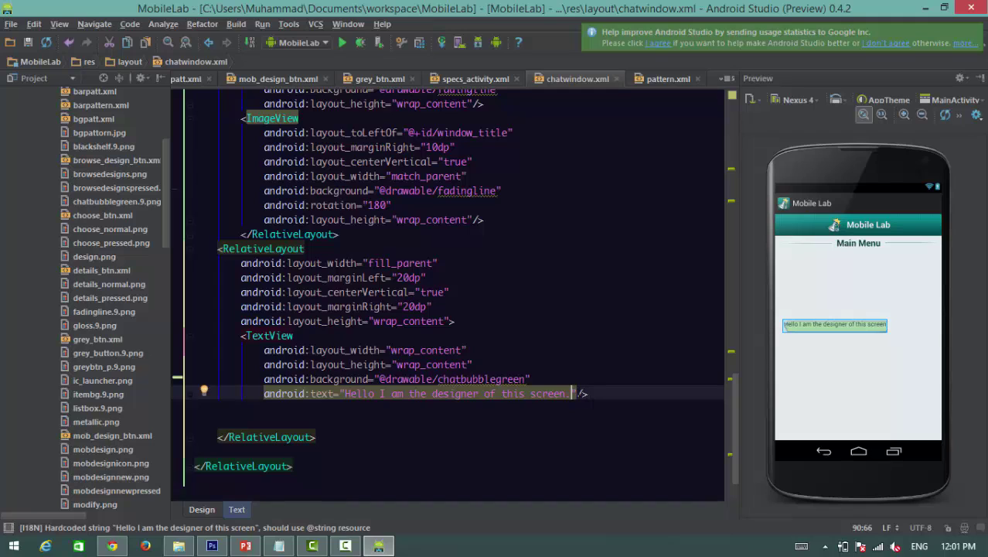
# - Examine the chat bubble and its message text enlarged in the layout preview
pyautogui.click(544, 378)
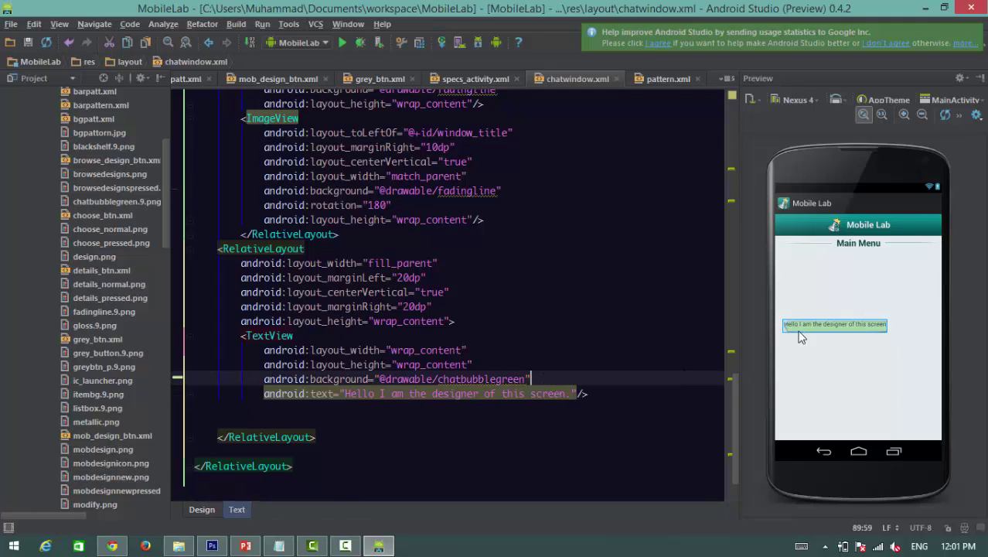
pyautogui.click(906, 118)
pyautogui.click(908, 119)
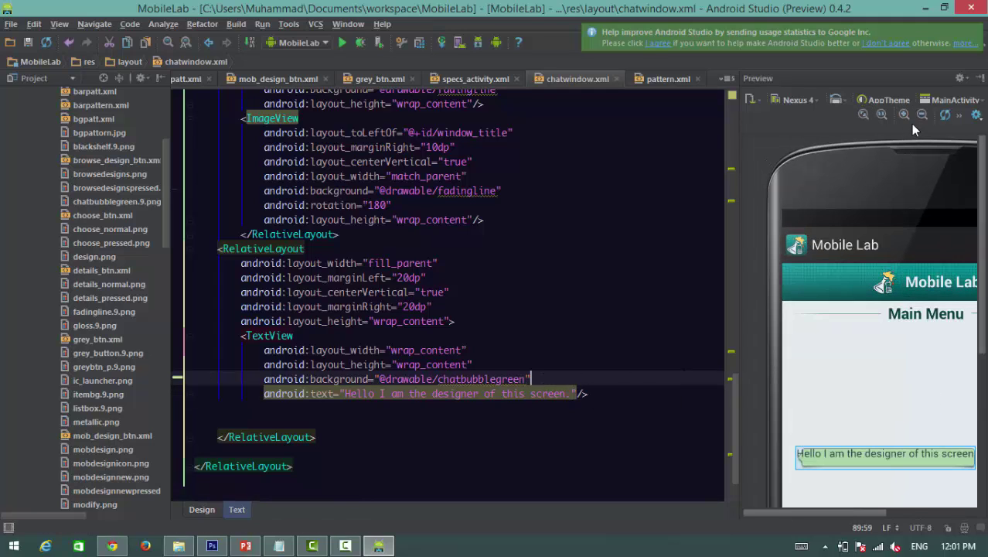
pyautogui.click(910, 122)
pyautogui.moveTo(858, 513); pyautogui.dragTo(889, 513)
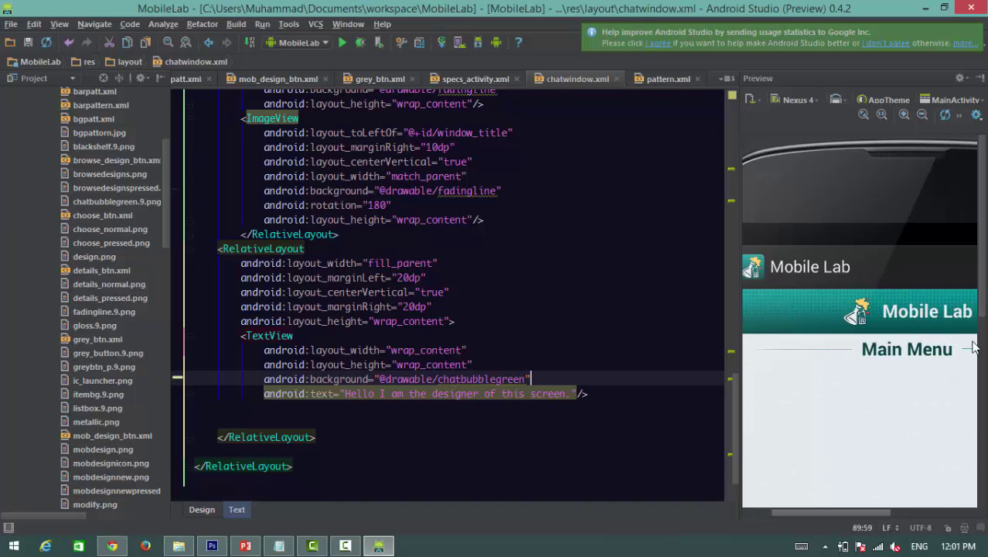
pyautogui.scroll(-5, 859, 309)
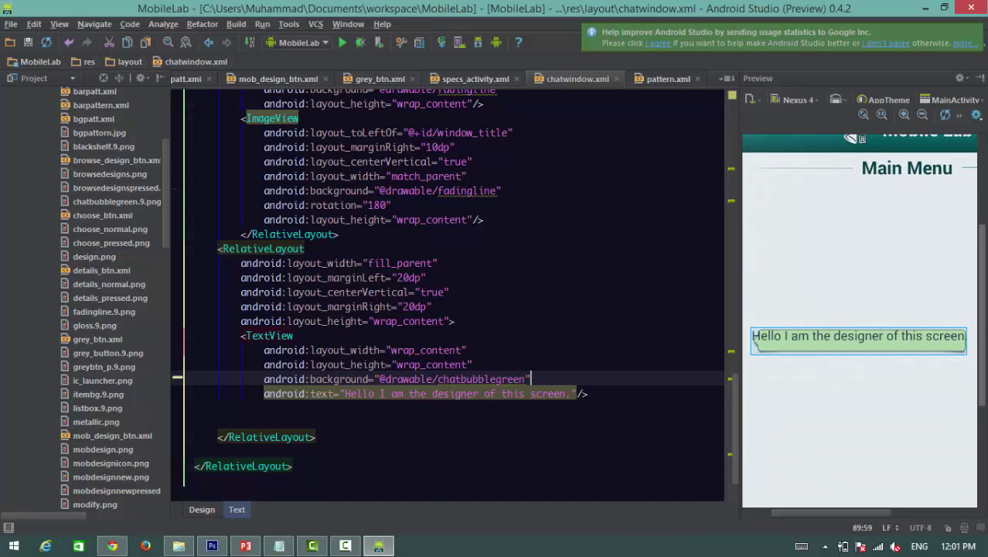
pyautogui.click(305, 248)
pyautogui.click(439, 190)
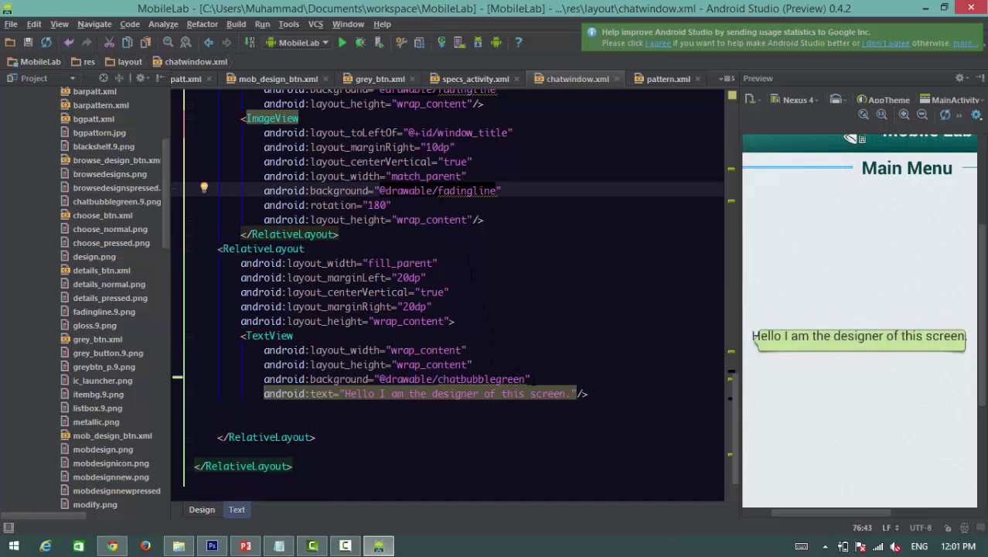
# - Add an empty android:textColor attribute to the chat bubble's TextView below its text attribute
pyautogui.click(577, 393)
pyautogui.press('Return')
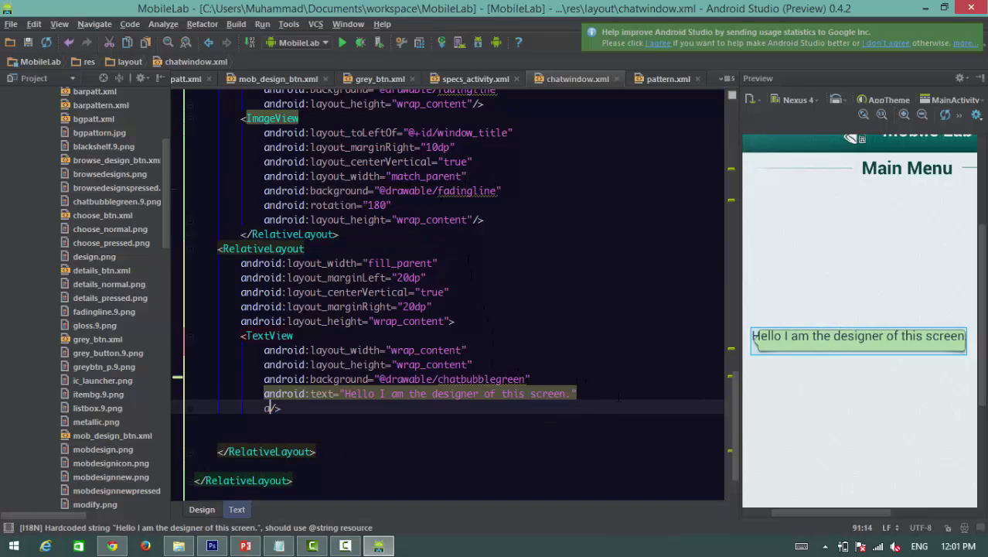
pyautogui.write('andr')
pyautogui.press('Return')
pyautogui.write('te')
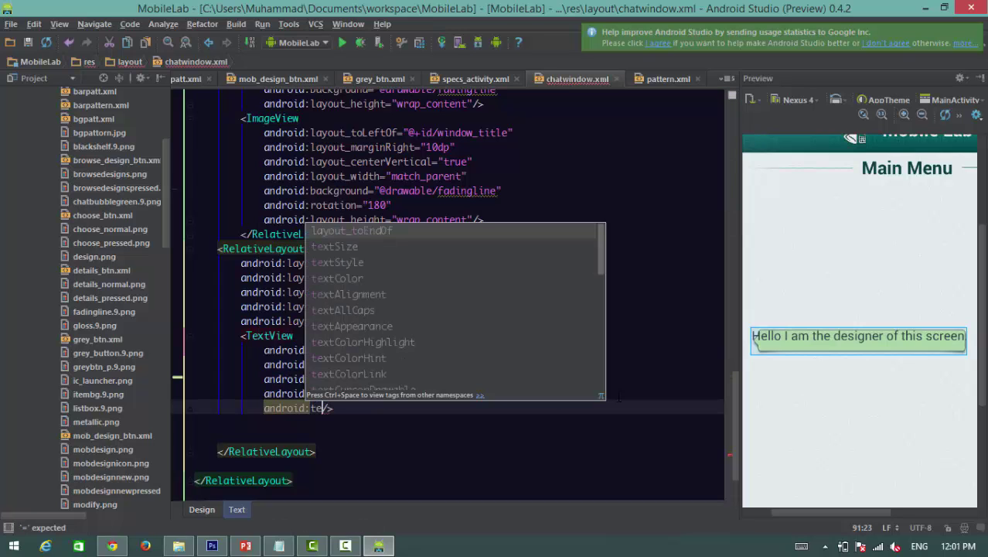
pyautogui.press('Down')
pyautogui.press('Down')
pyautogui.press('Return')
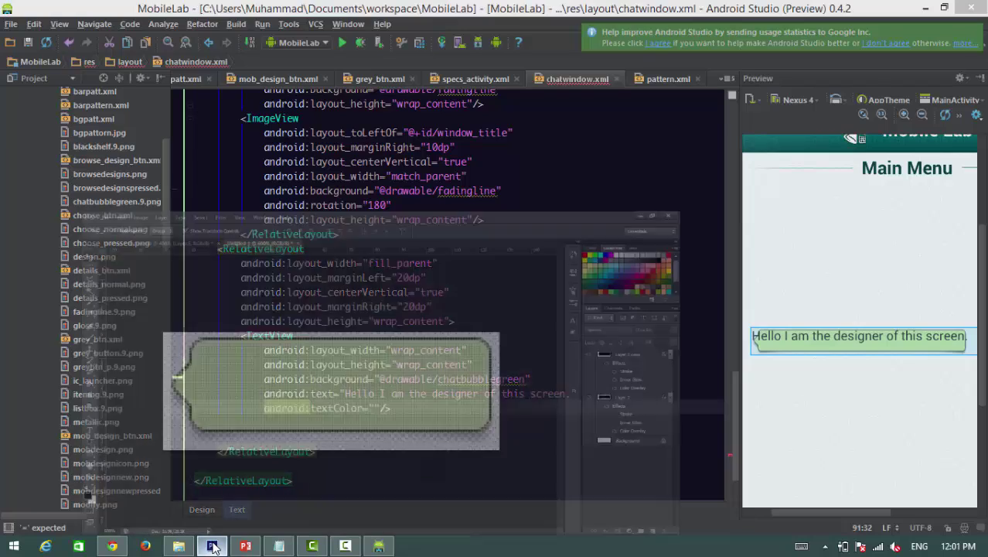
# - Switch to Photoshop, sample the chat bubble's dark outline as the foreground color, and copy its hex code 384a1d
pyautogui.click(212, 546)
pyautogui.click(9, 469)
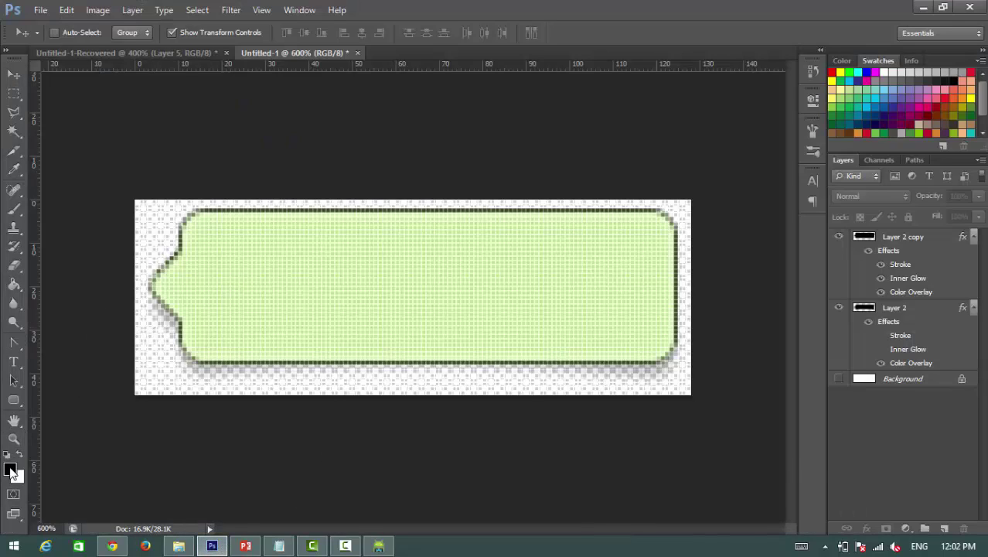
pyautogui.click(230, 207)
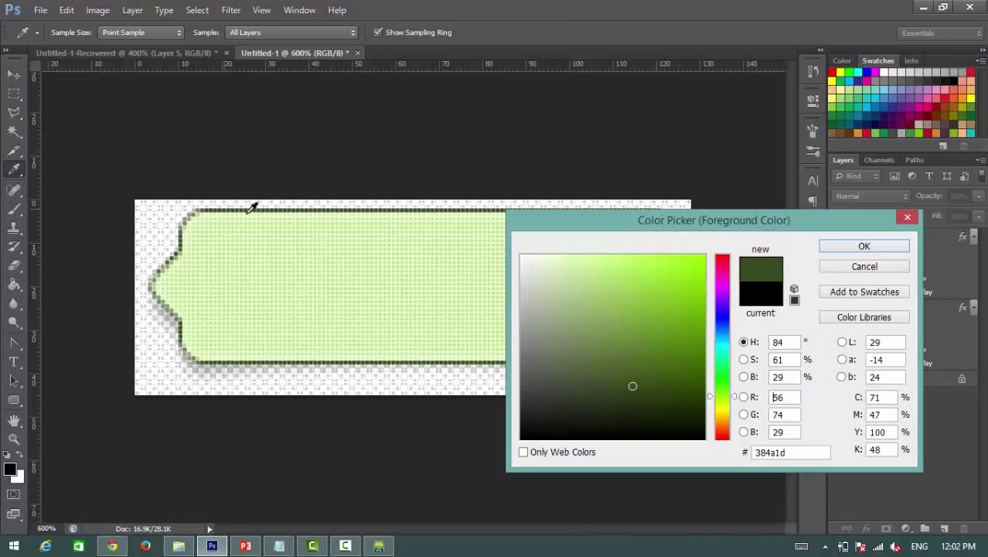
pyautogui.moveTo(790, 451); pyautogui.dragTo(756, 455)
pyautogui.hotkey('ctrl', 'c')
# - Return to Android Studio and set the TextView's android:textColor to #384a1d
pyautogui.click(379, 546)
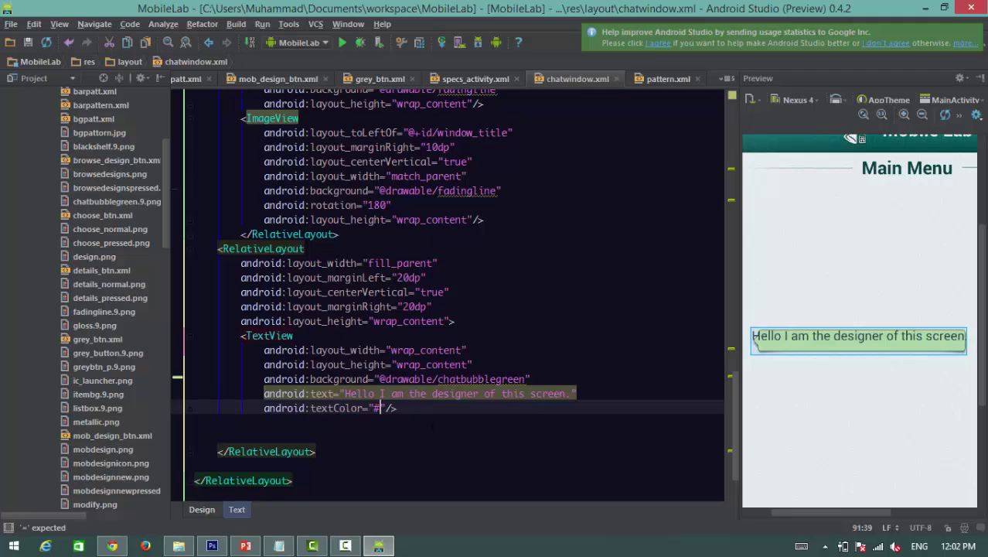
pyautogui.write('#')
pyautogui.hotkey('ctrl', 'v')
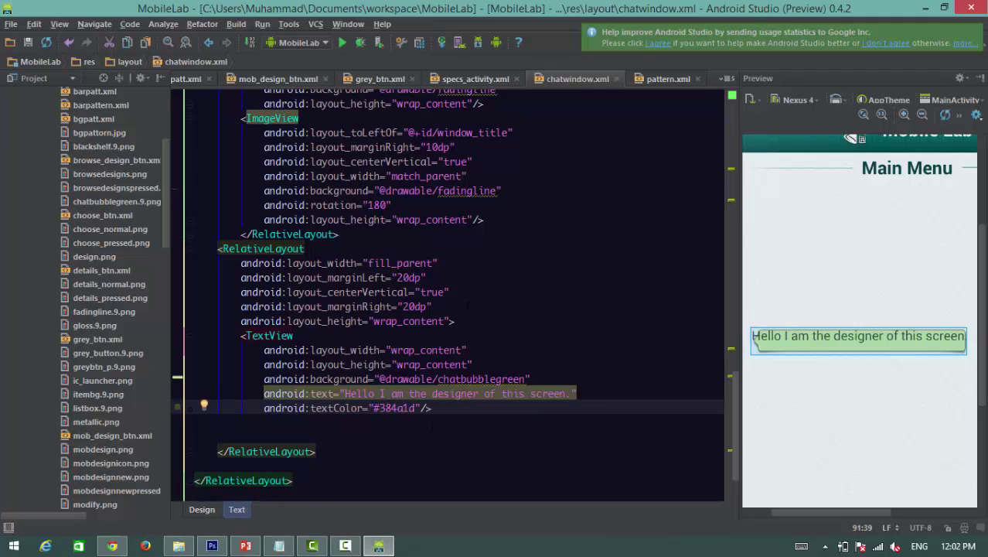
pyautogui.click(467, 191)
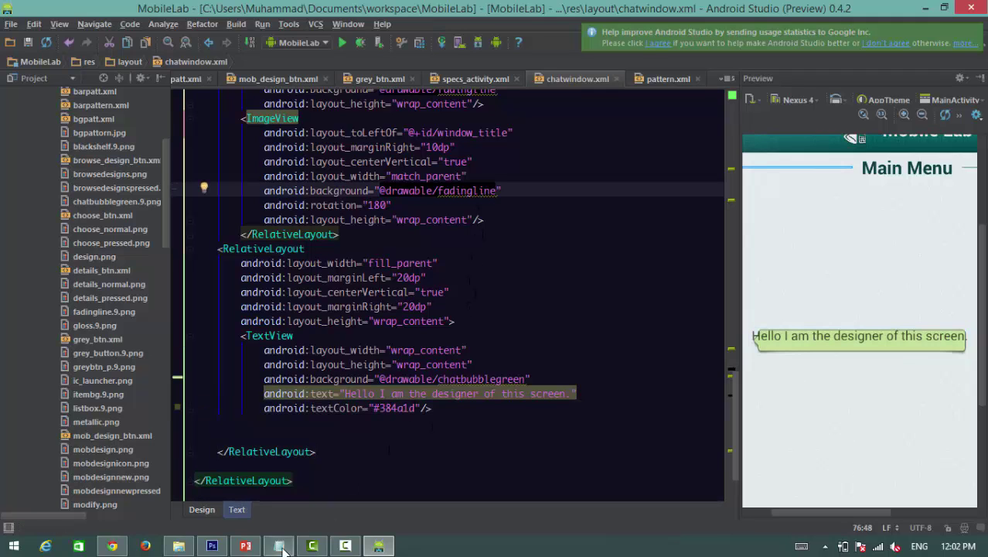
# - Pick the darker green 1b2808 in Photoshop's Color Picker and make #1b2808 the TextView's android:textColor in Android Studio
pyautogui.click(212, 546)
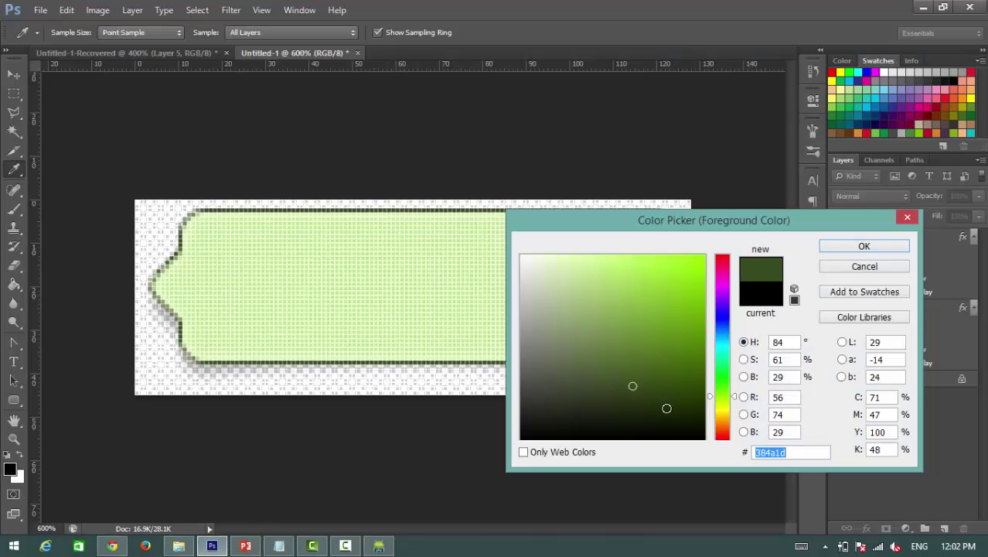
pyautogui.moveTo(667, 408); pyautogui.dragTo(667, 411)
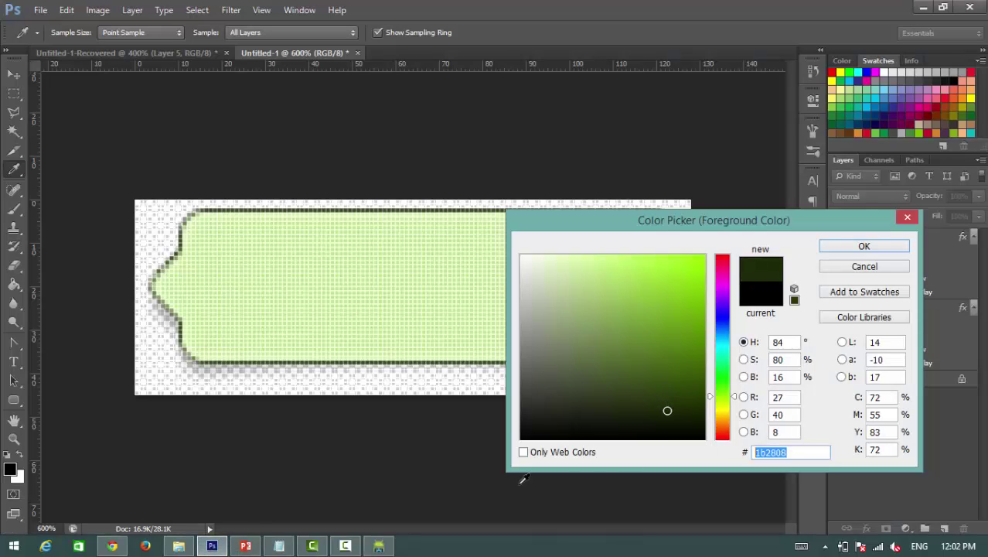
pyautogui.click(379, 546)
pyautogui.click(502, 379)
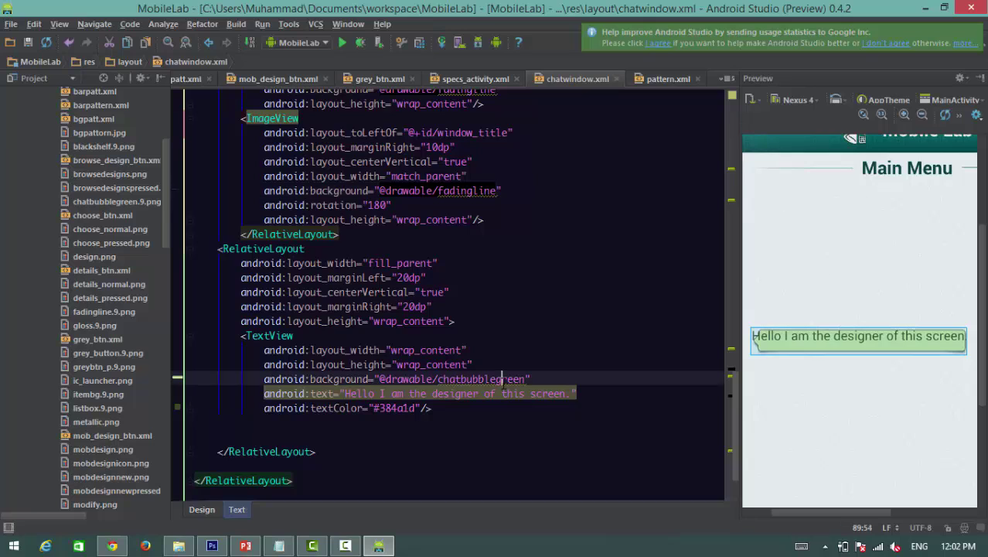
pyautogui.click(375, 408)
pyautogui.write('1b2808')
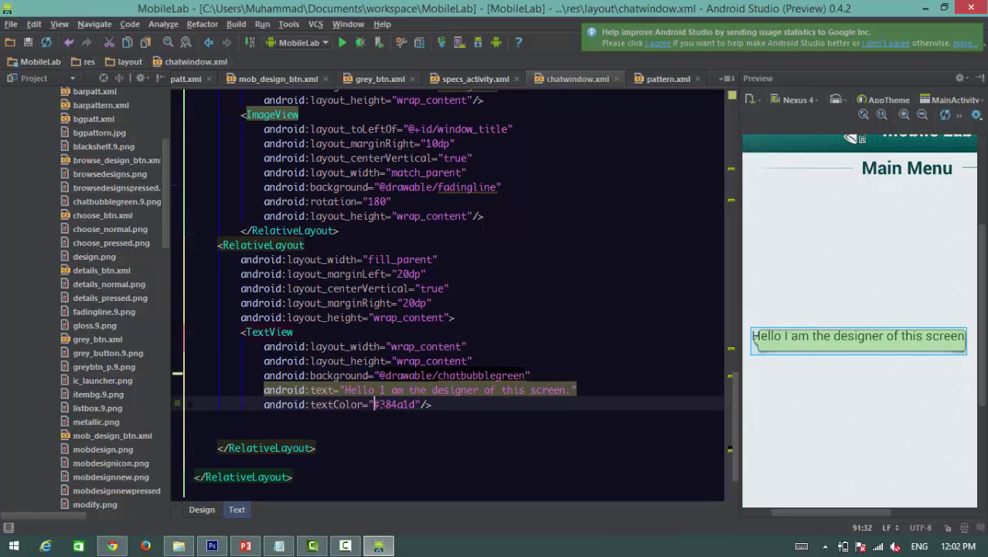
pyautogui.scroll(-2, 424, 395)
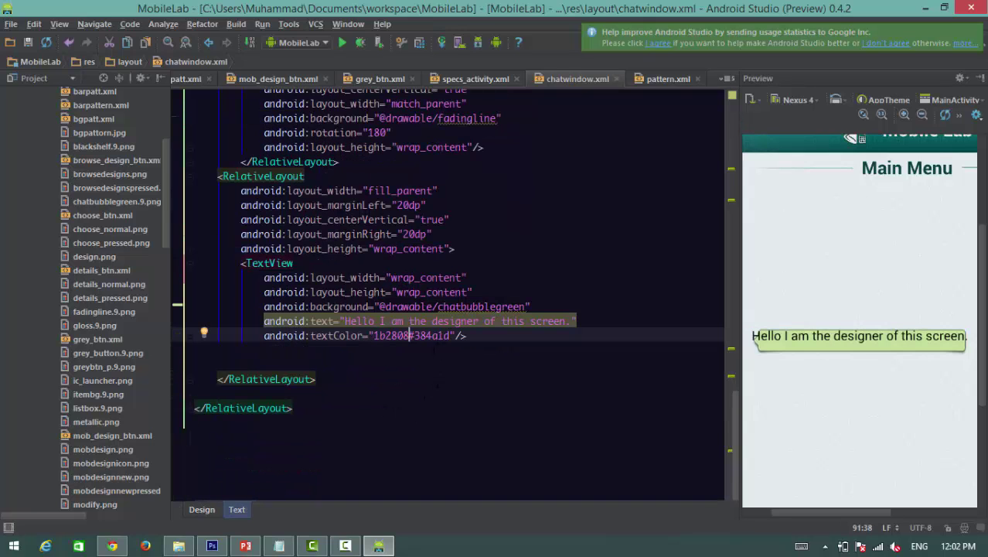
pyautogui.write('#')
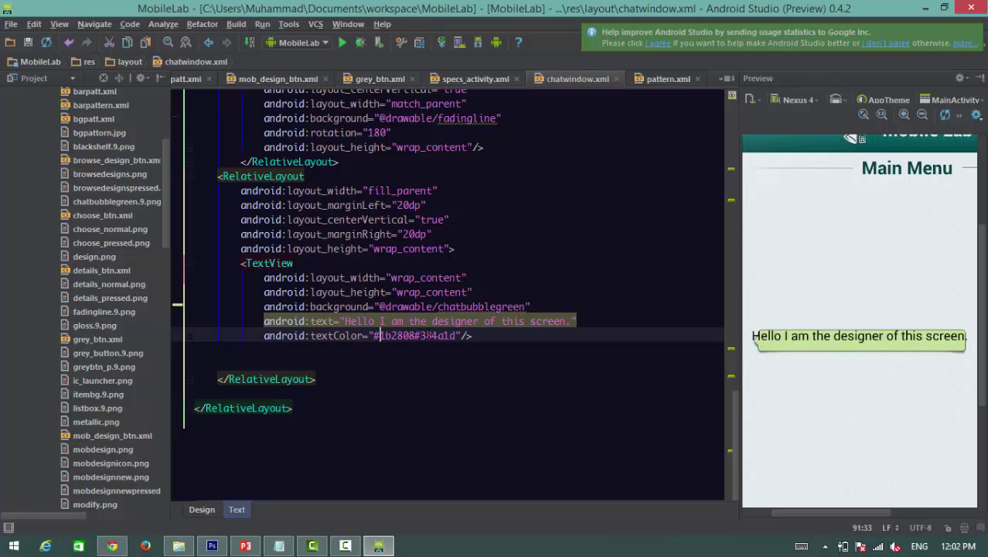
pyautogui.moveTo(413, 335); pyautogui.dragTo(445, 336)
pyautogui.press('BackSpace')
pyautogui.press('Right')
pyautogui.press('Right')
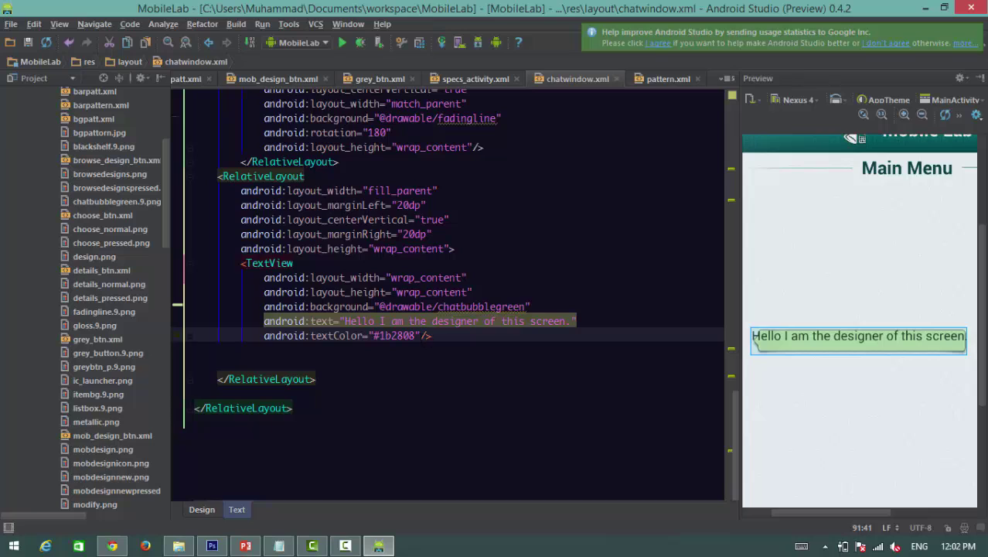
# - Add an empty android:shadowColor attribute to the TextView below its textColor attribute
pyautogui.press('Return')
pyautogui.write('android:')
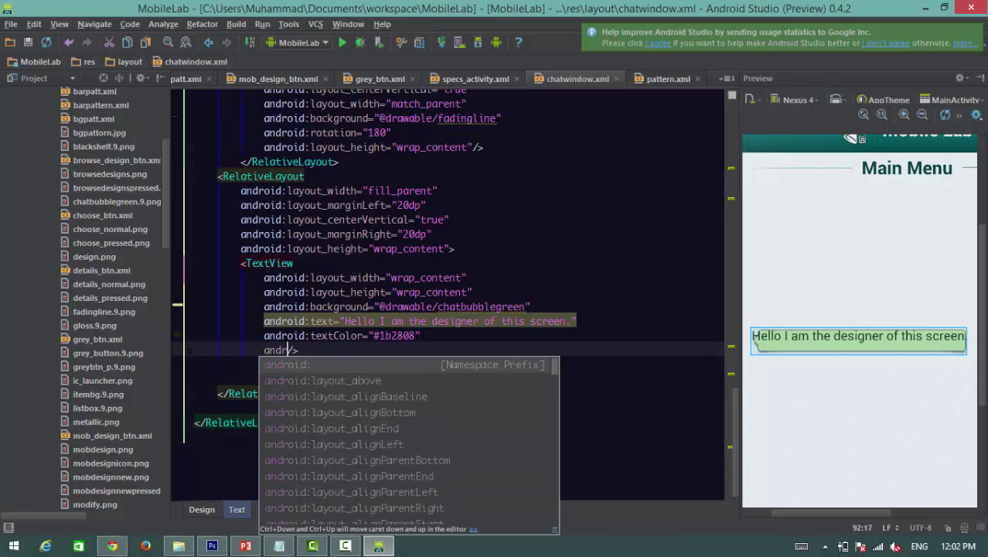
pyautogui.write('sho')
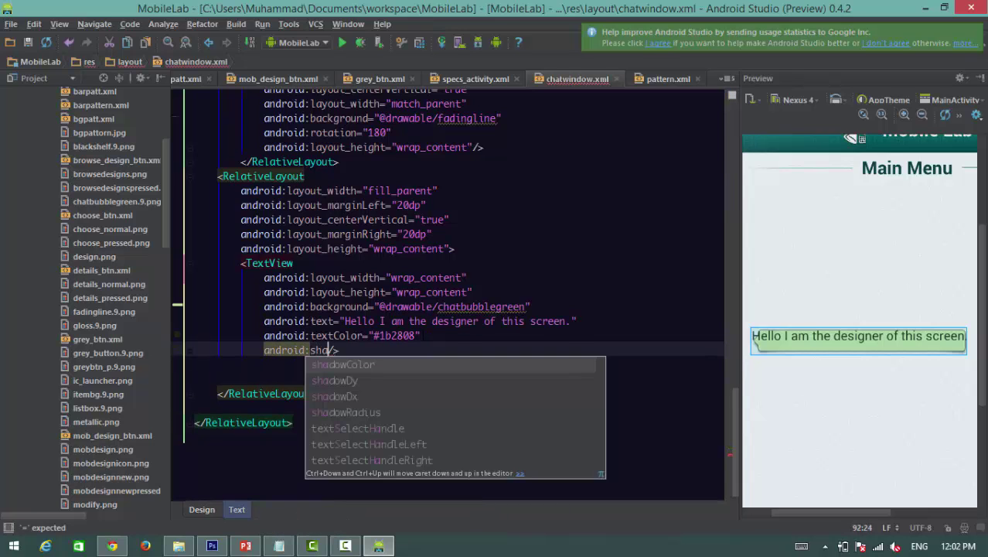
pyautogui.press('Return')
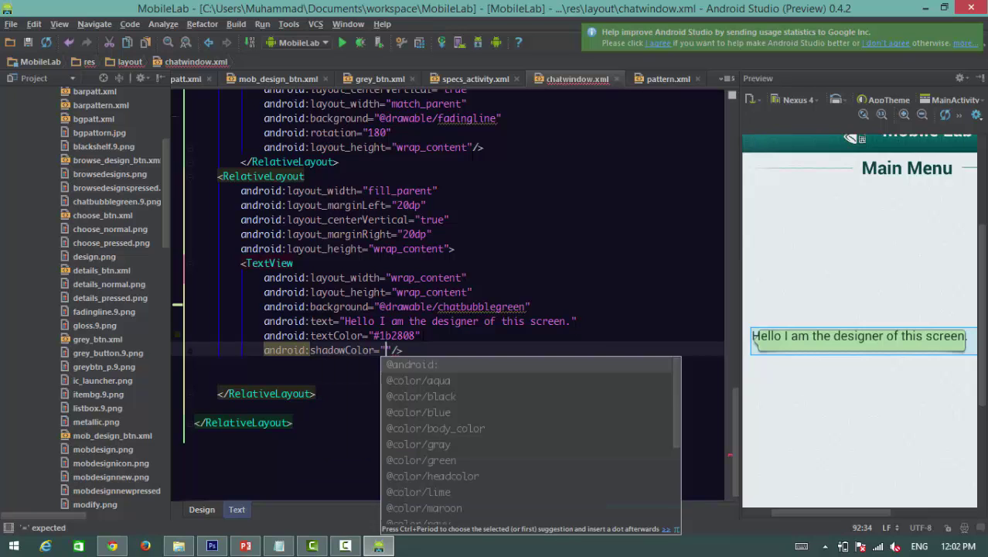
# - Pick the pale green f1ffdb in Photoshop's Color Picker and set the TextView's android:shadowColor to #f1ffdb in Android Studio
pyautogui.click(211, 545)
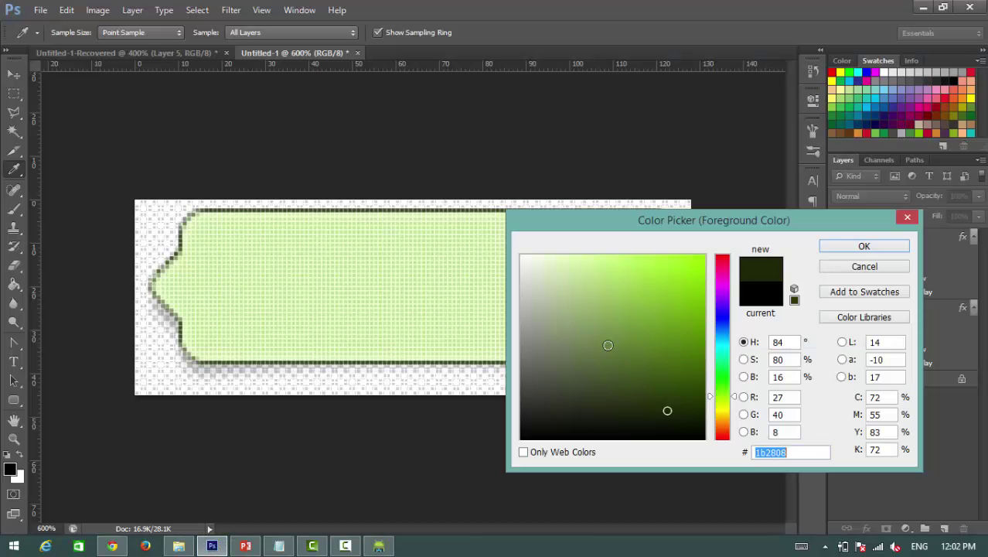
pyautogui.moveTo(573, 295); pyautogui.dragTo(546, 252)
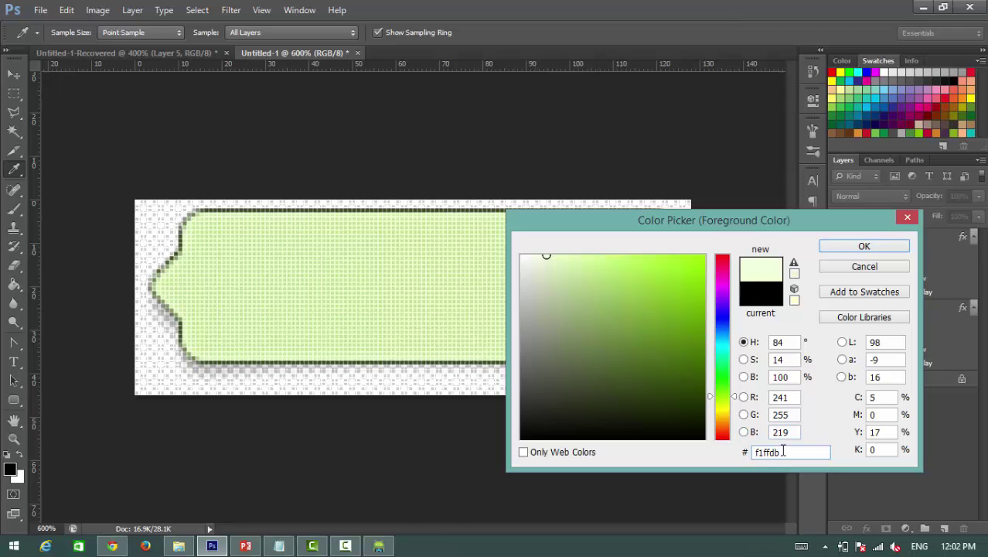
pyautogui.doubleClick(776, 449)
pyautogui.hotkey('ctrl', 'c')
pyautogui.click(379, 545)
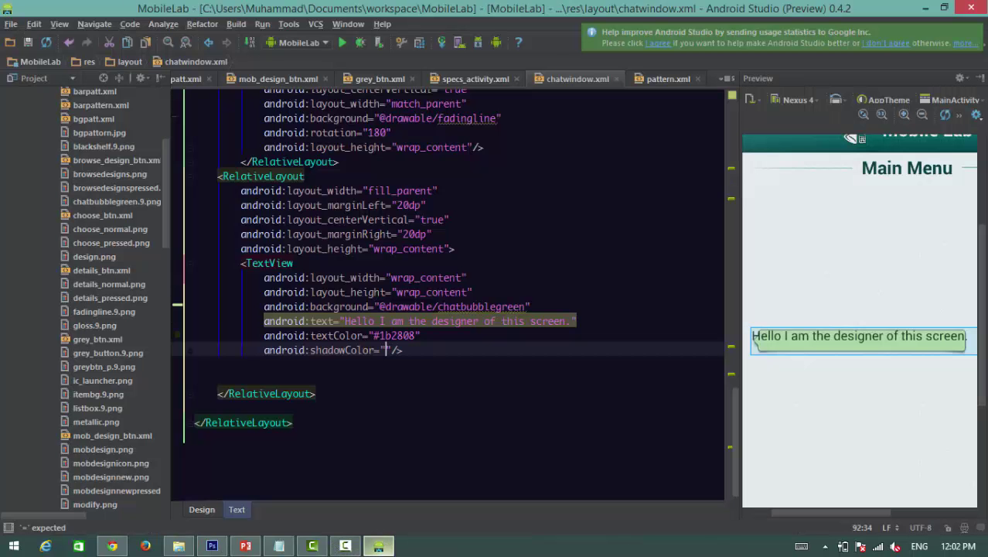
pyautogui.hotkey('ctrl', 'v')
pyautogui.click(386, 350)
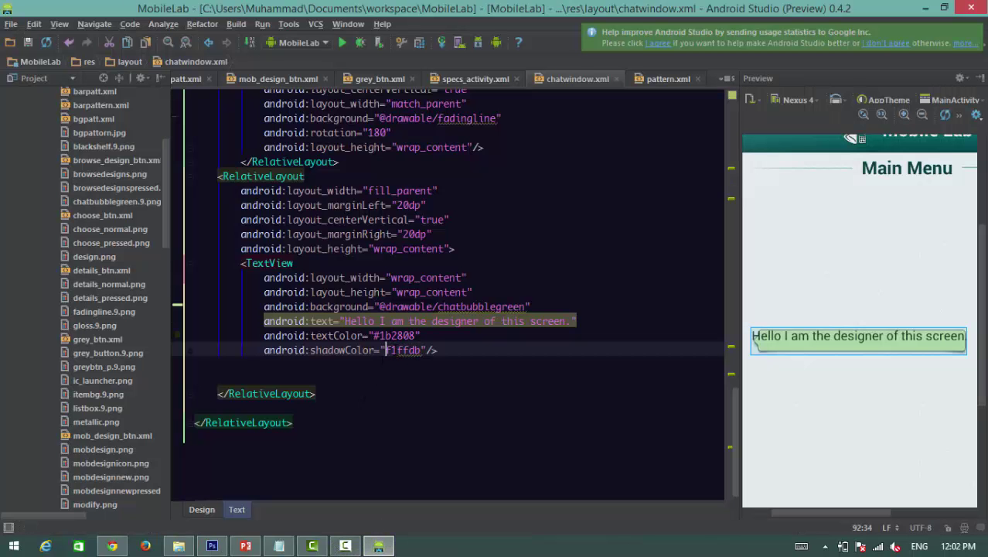
pyautogui.write('#')
# - Add an android:shadowDx attribute of 0 to the TextView below its shadowColor
pyautogui.click(431, 350)
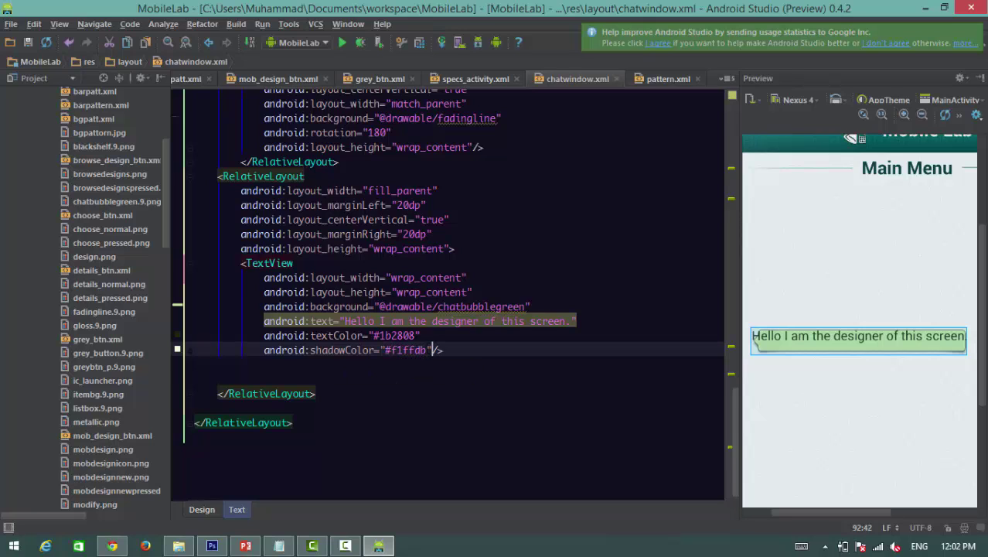
pyautogui.press('Return')
pyautogui.write('android:/>')
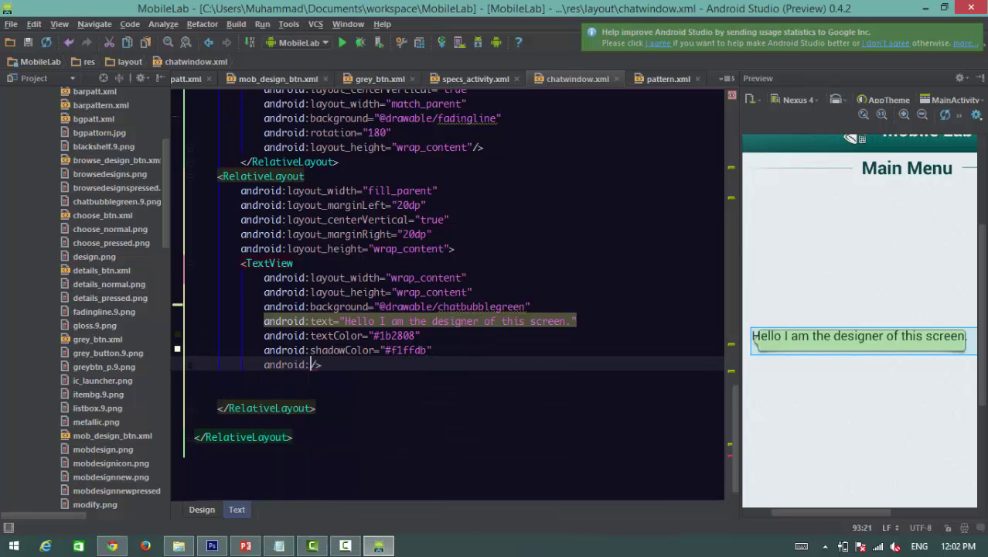
pyautogui.write('sho')
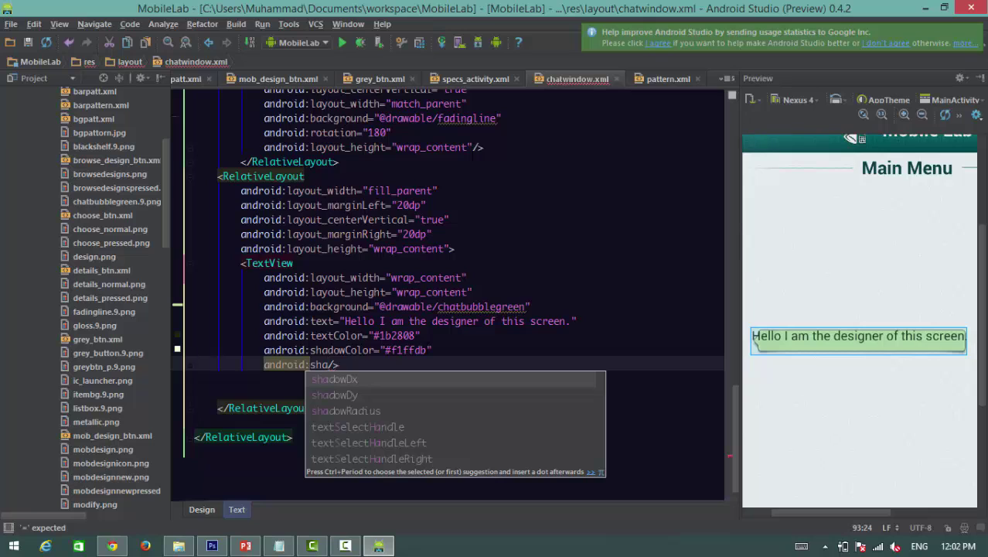
pyautogui.press('Return')
pyautogui.write('0')
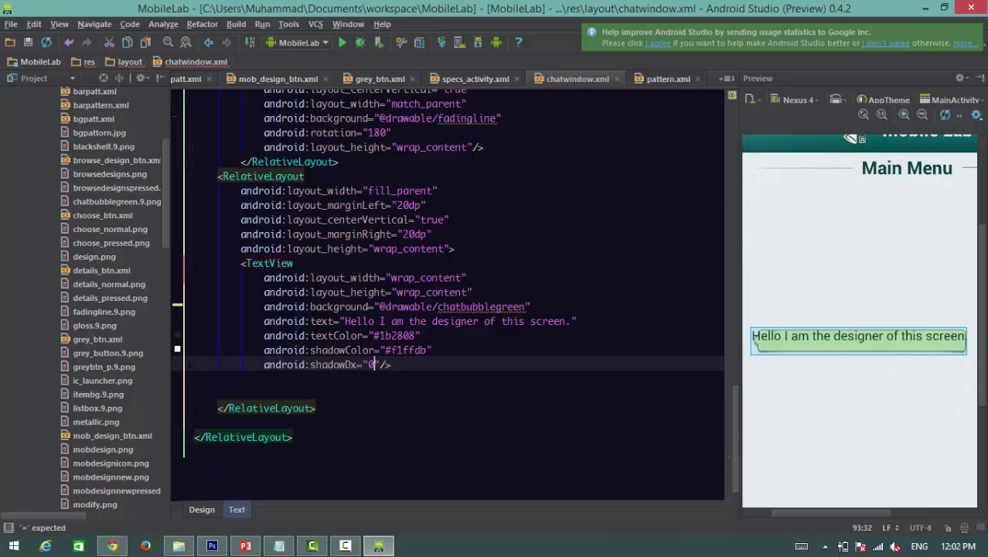
# - Add an android:shadowDy attribute of 1 to the TextView below its shadowDx
pyautogui.press('Right')
pyautogui.press('Return')
pyautogui.write('android:s')
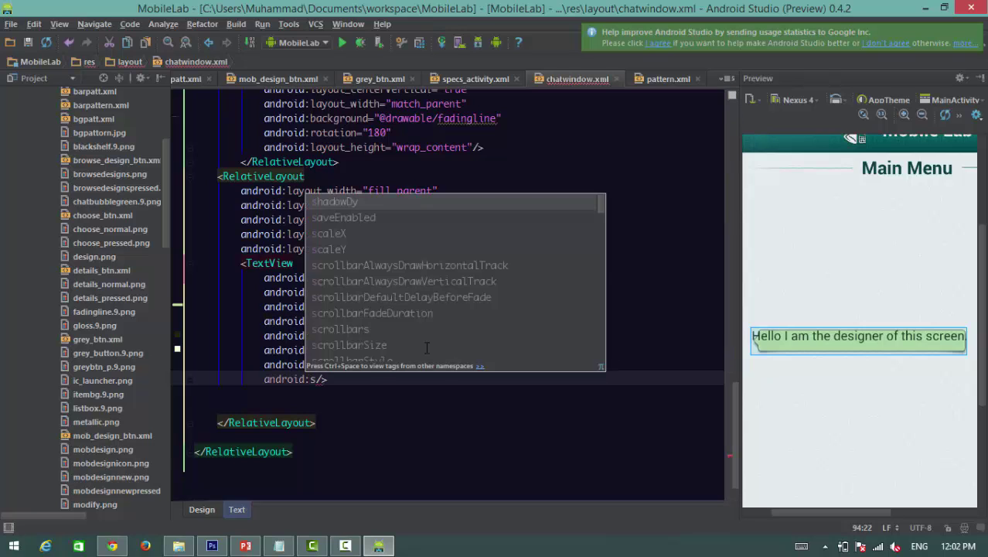
pyautogui.press('Return')
pyautogui.write('0')
# - Add an android:shadowRadius attribute of 1 to the TextView below its shadowDy
pyautogui.press('Right')
pyautogui.press('Return')
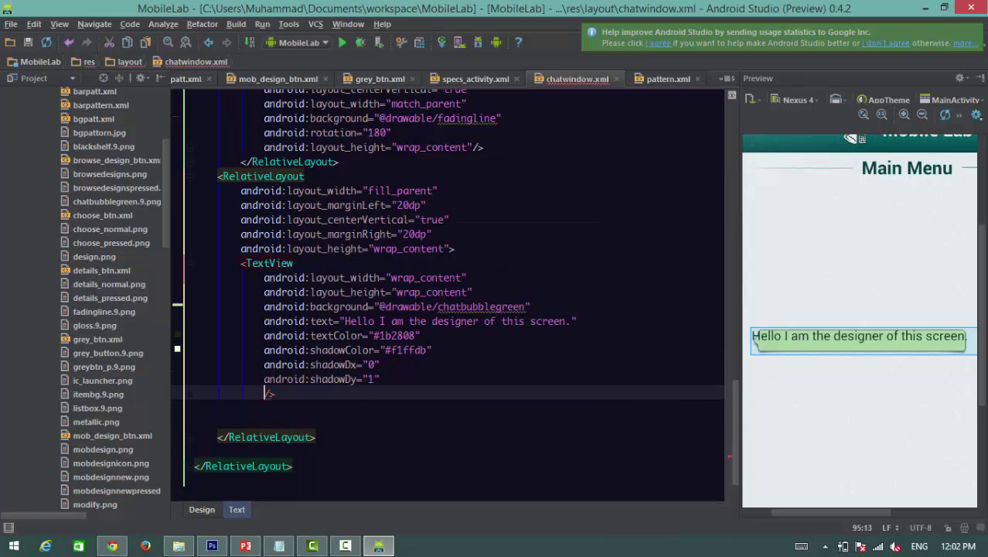
pyautogui.write('and')
pyautogui.write('roid:s')
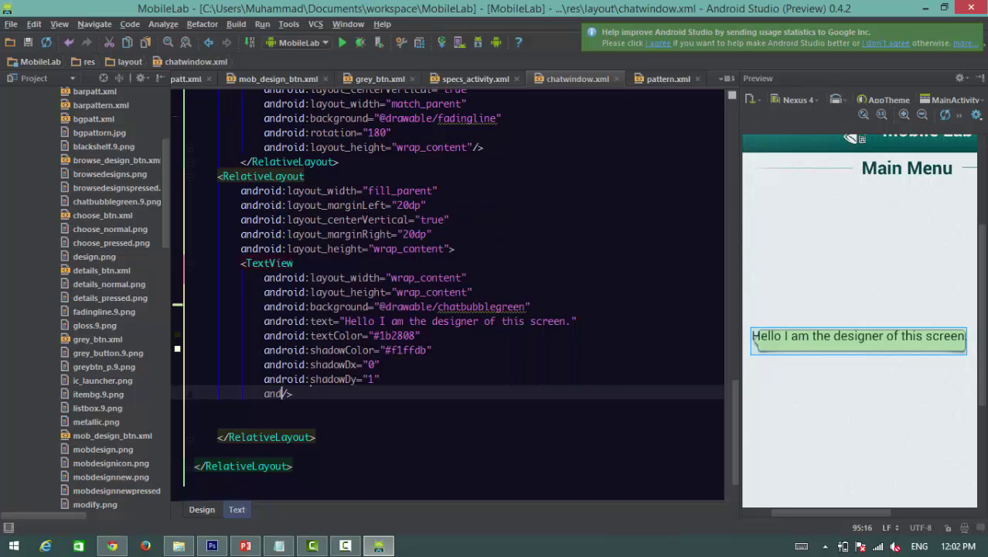
pyautogui.write('ha')
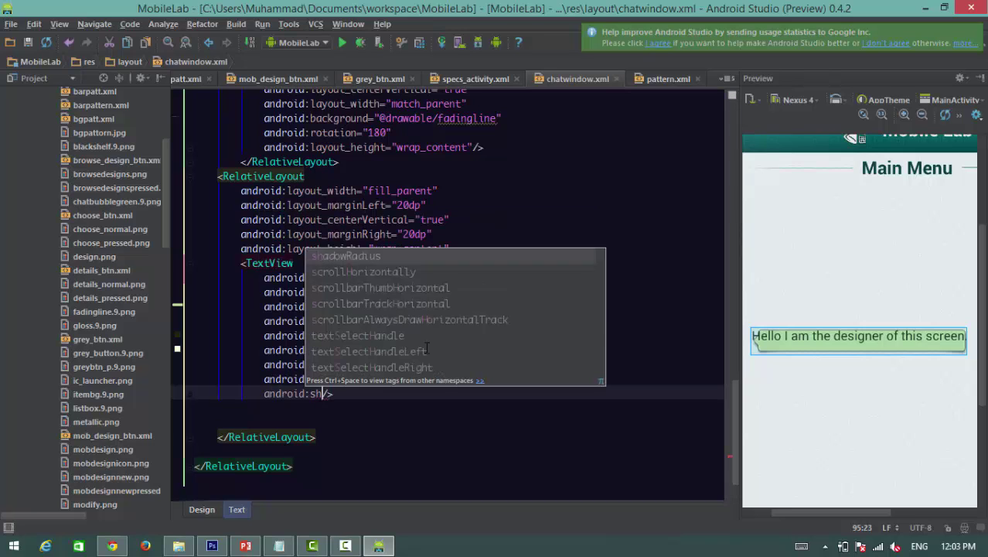
pyautogui.press('Return')
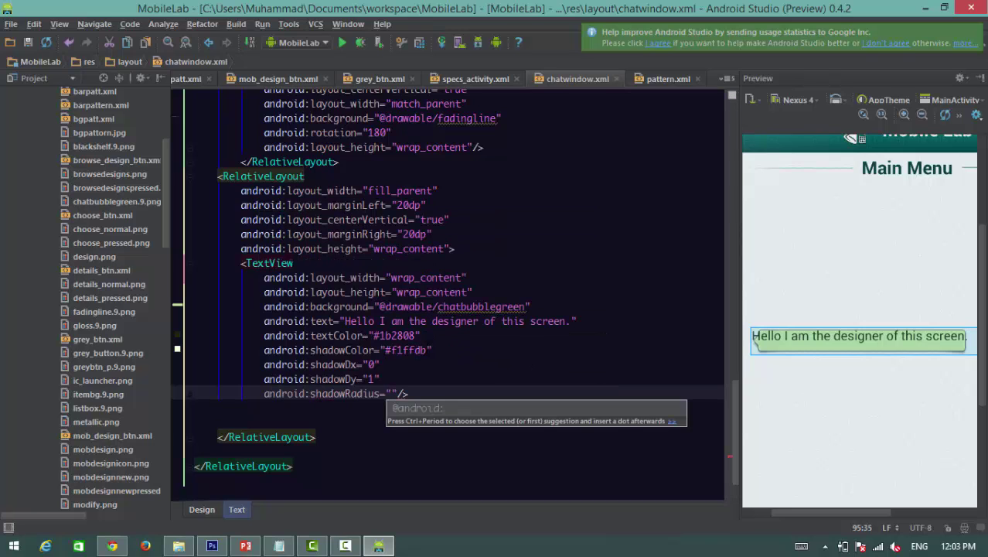
pyautogui.write('1')
# - Examine the message text's shadow enlarged in the layout preview
pyautogui.scroll(1, 449, 325)
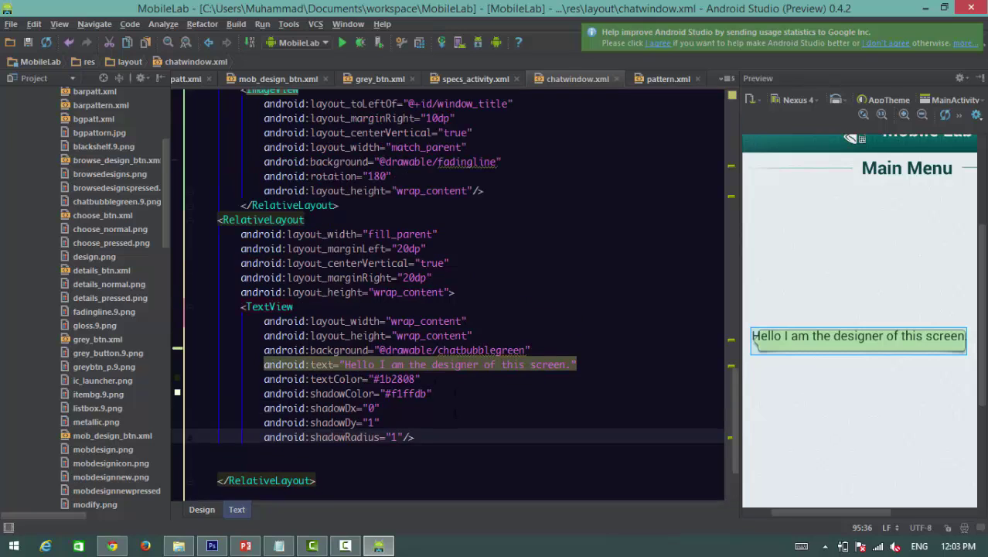
pyautogui.click(456, 409)
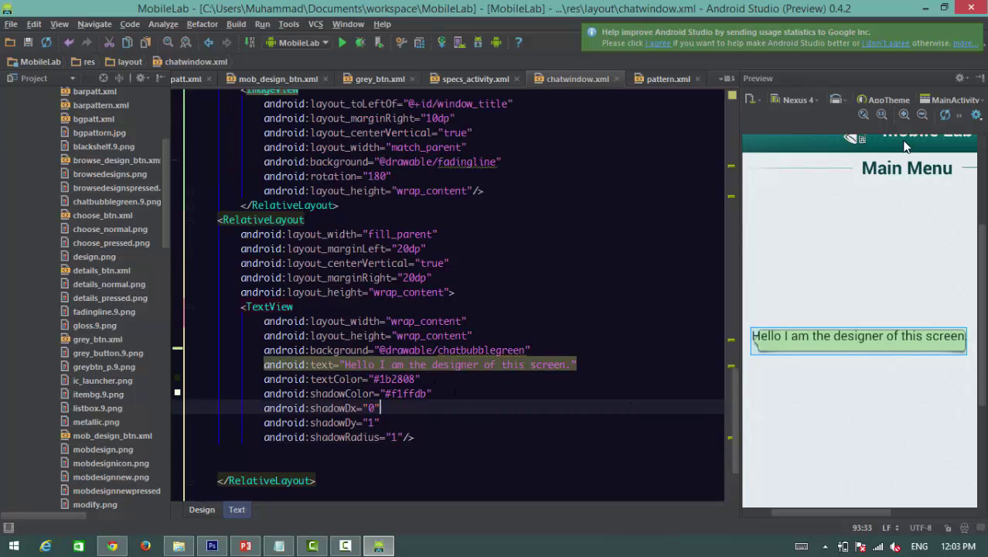
pyautogui.click(902, 115)
pyautogui.scroll(-4, 942, 316)
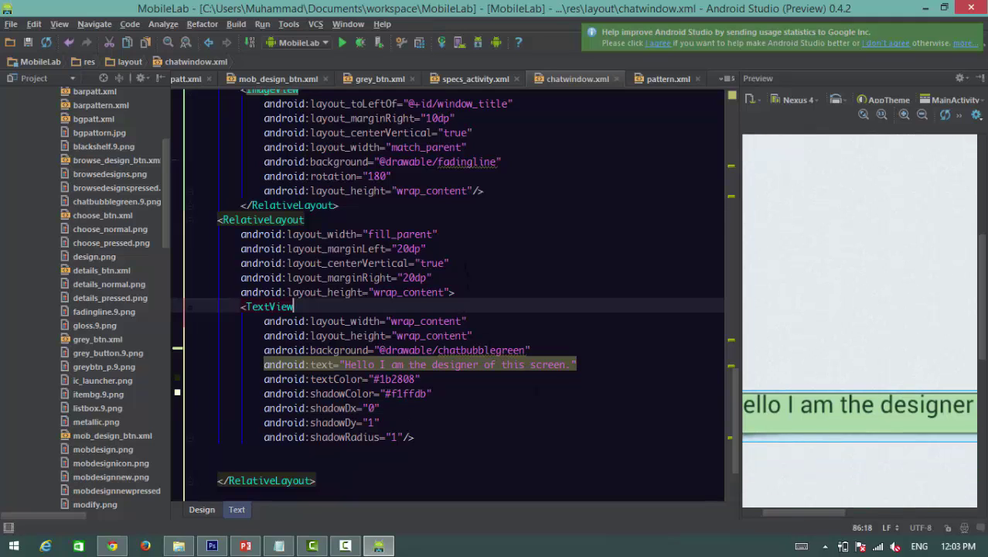
pyautogui.click(462, 264)
# - Try an android:shadowDy of 2 on the TextView and restore it to 1
pyautogui.click(447, 424)
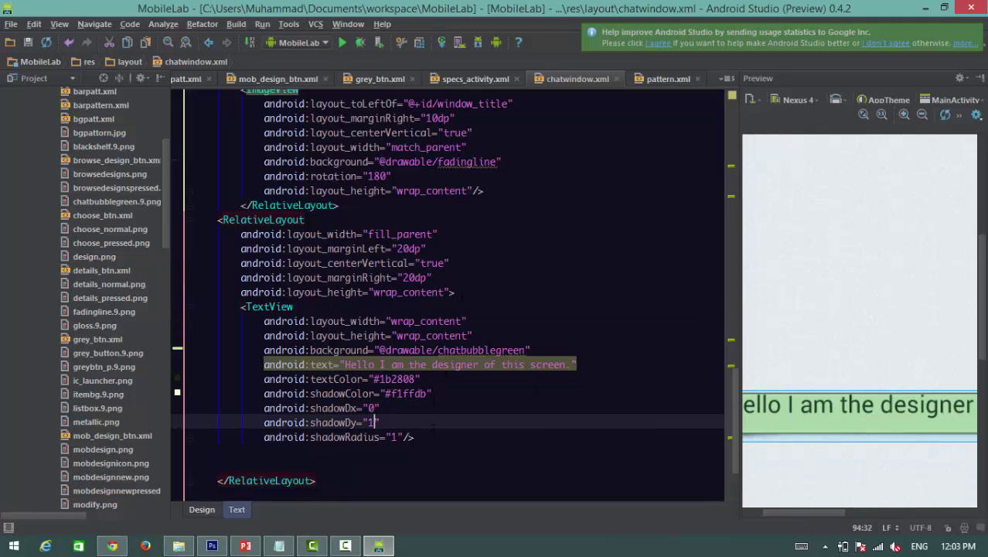
pyautogui.press('Left')
pyautogui.press('BackSpace')
pyautogui.write('2')
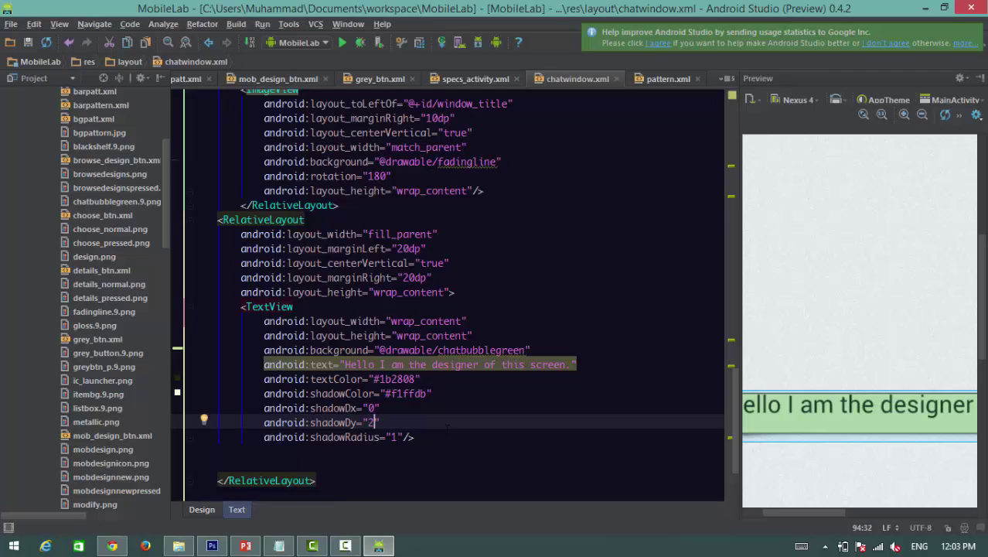
pyautogui.press('BackSpace')
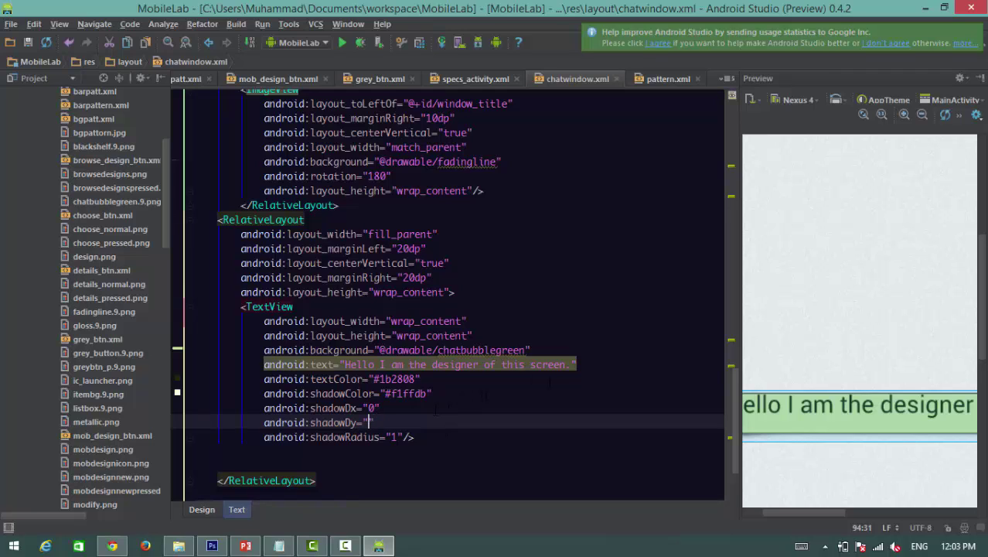
pyautogui.click(464, 394)
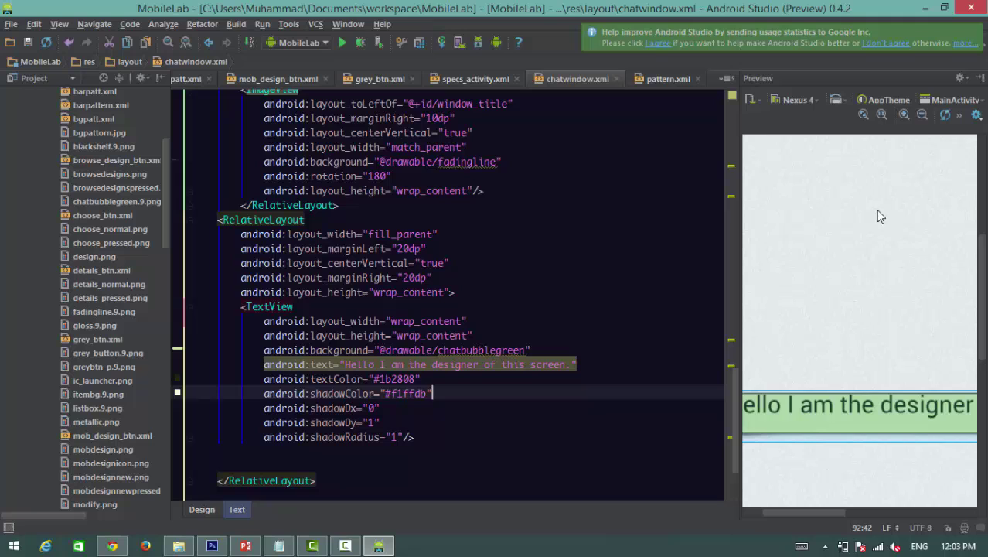
# - Add an android:paddingLeft attribute of 5dp to the TextView below its shadowRadius
pyautogui.click(921, 115)
pyautogui.click(921, 115)
pyautogui.scroll(3, 897, 232)
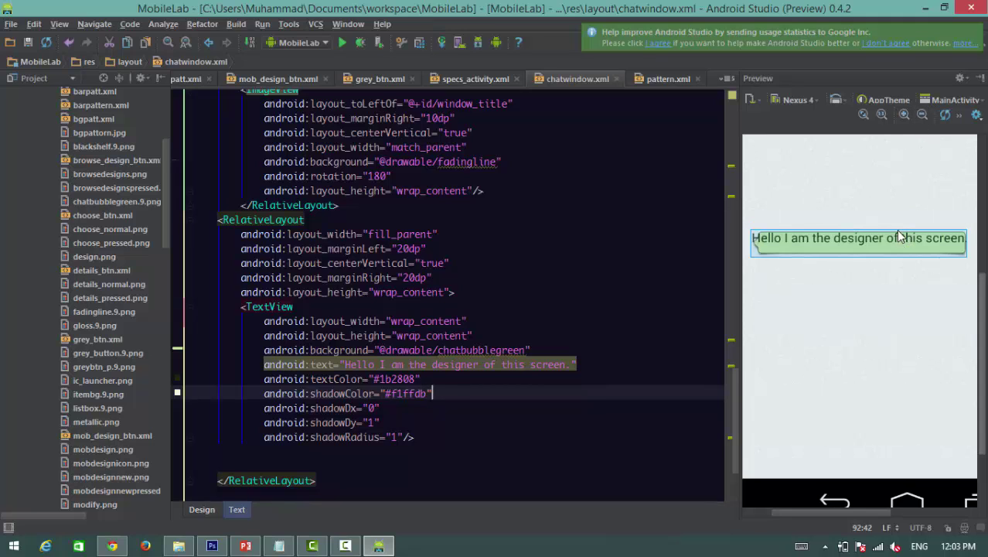
pyautogui.scroll(2, 896, 230)
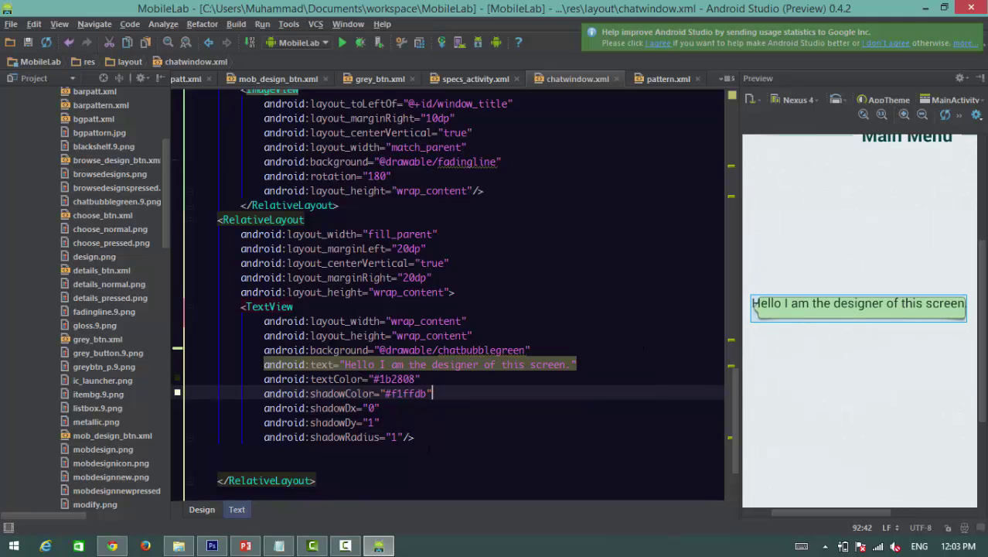
pyautogui.click(402, 436)
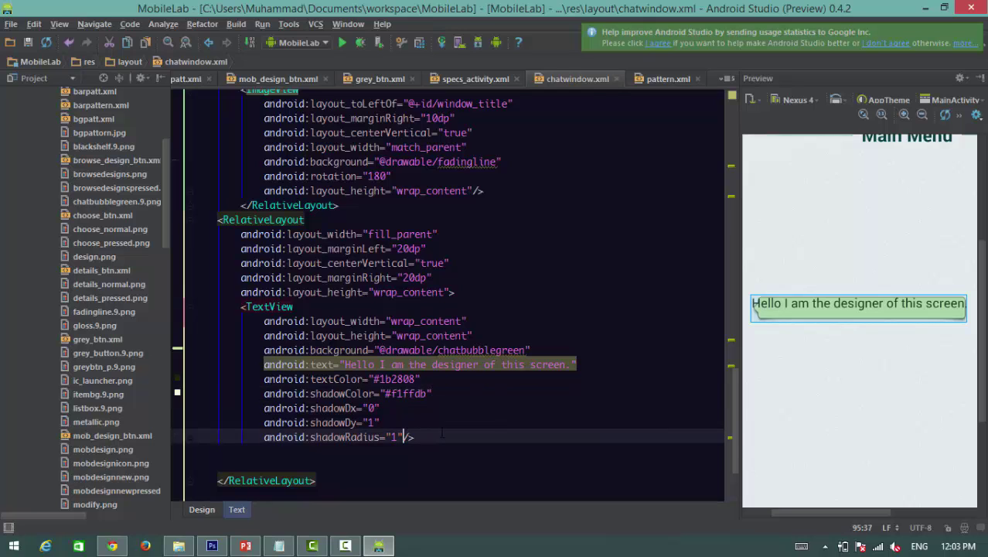
pyautogui.press('Return')
pyautogui.write('padd/>')
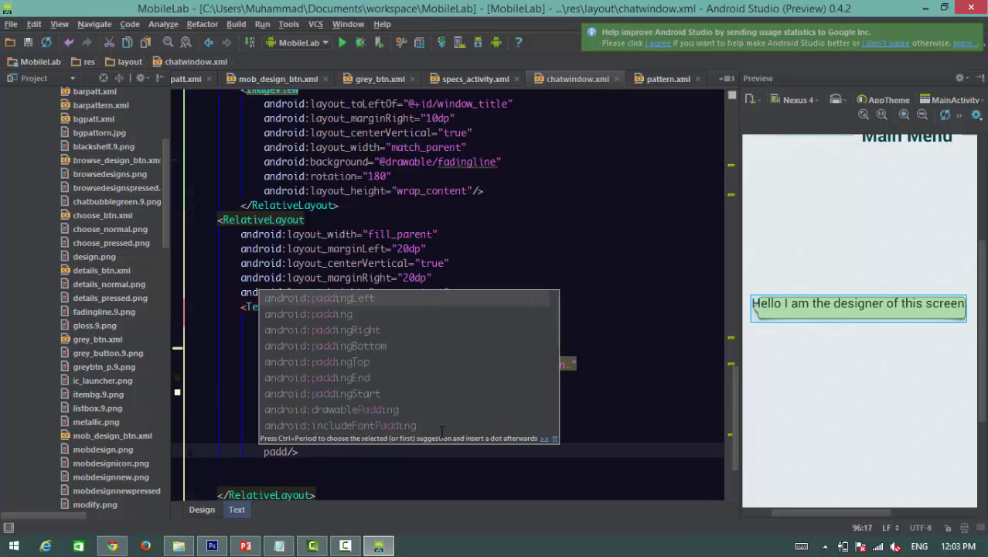
pyautogui.press('Return')
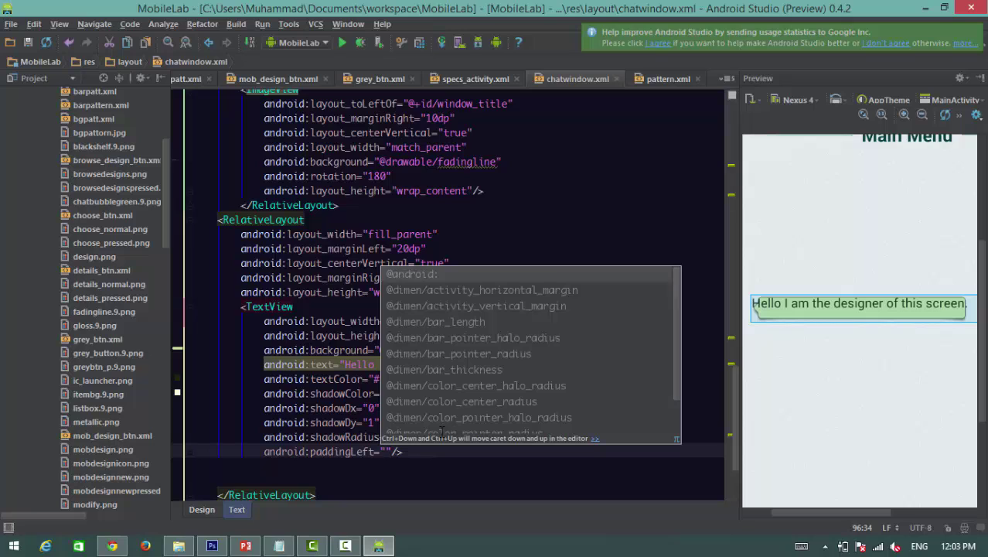
pyautogui.write('5dp')
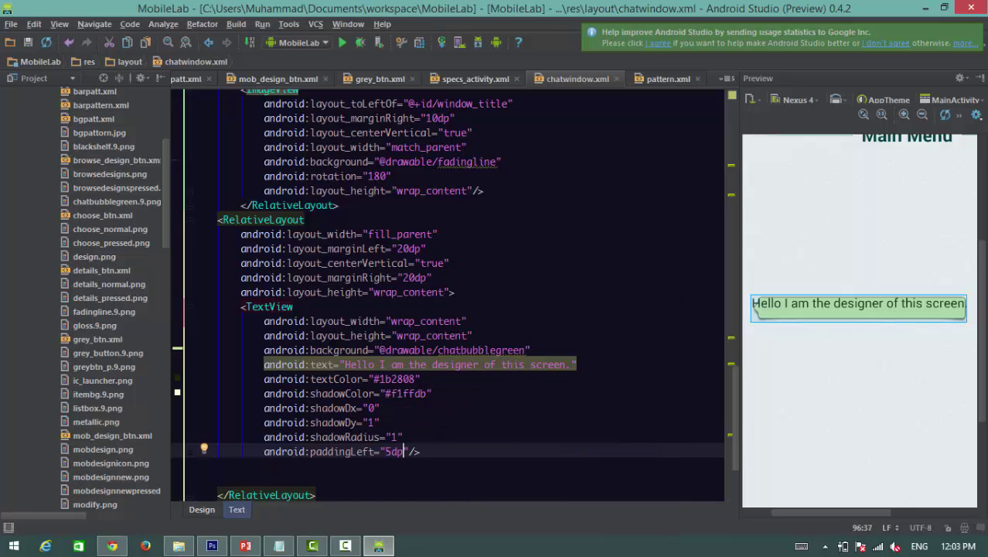
# - Try an android:paddingLeft of 10dp on the TextView and settle on 13dp
pyautogui.click(390, 452)
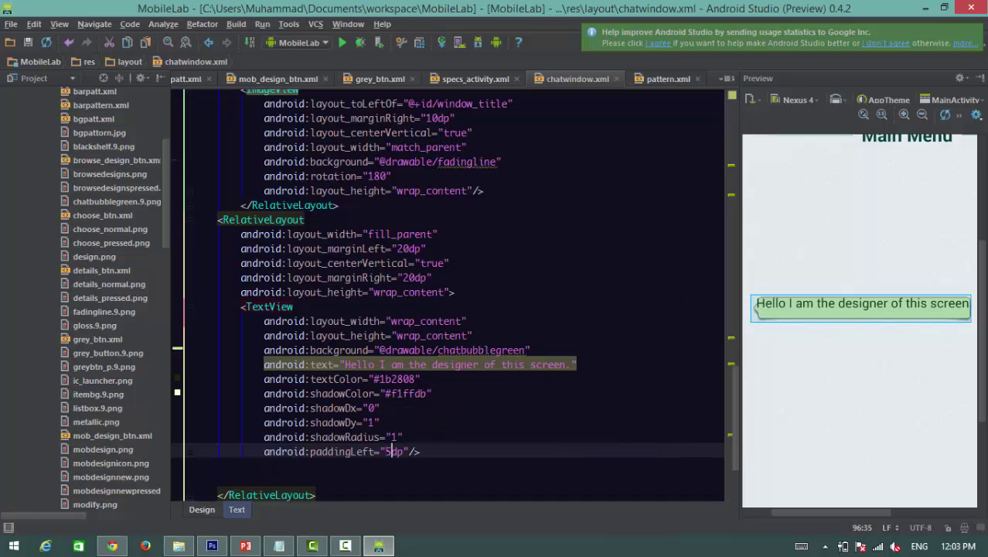
pyautogui.press('BackSpace')
pyautogui.write('10')
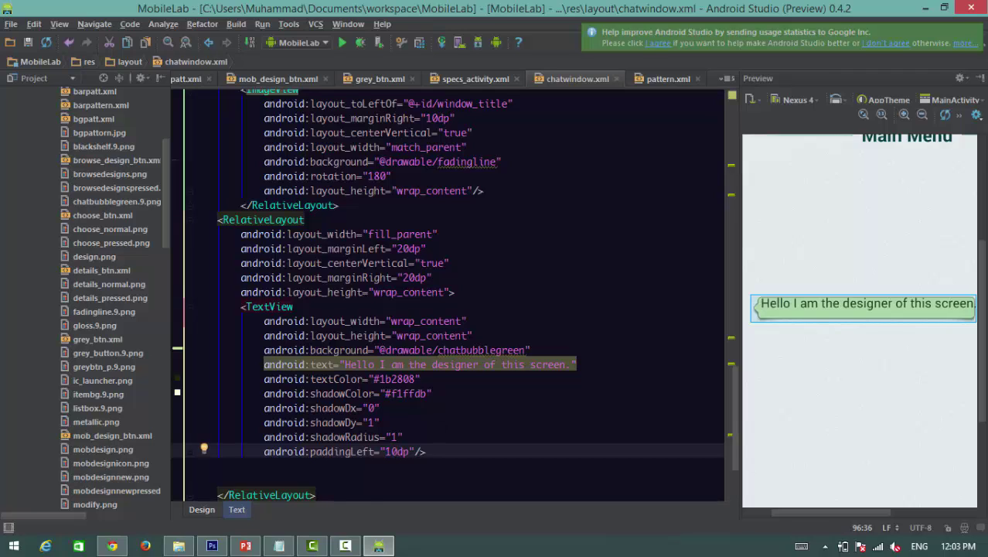
pyautogui.press('BackSpace')
pyautogui.write('3')
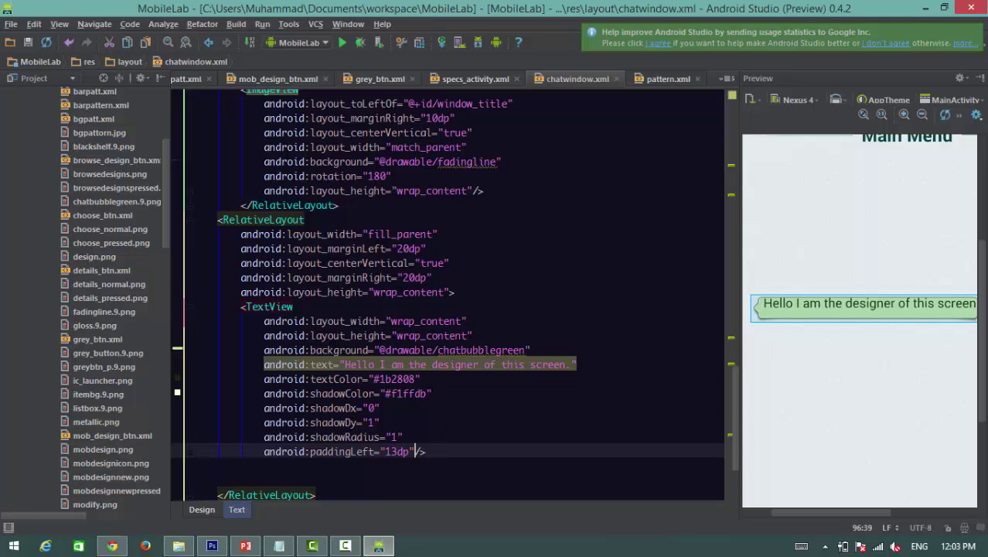
# - Add an android:paddingTop attribute of 4dp to the TextView below its paddingLeft
pyautogui.click(414, 452)
pyautogui.press('Return')
pyautogui.write('pad/>')
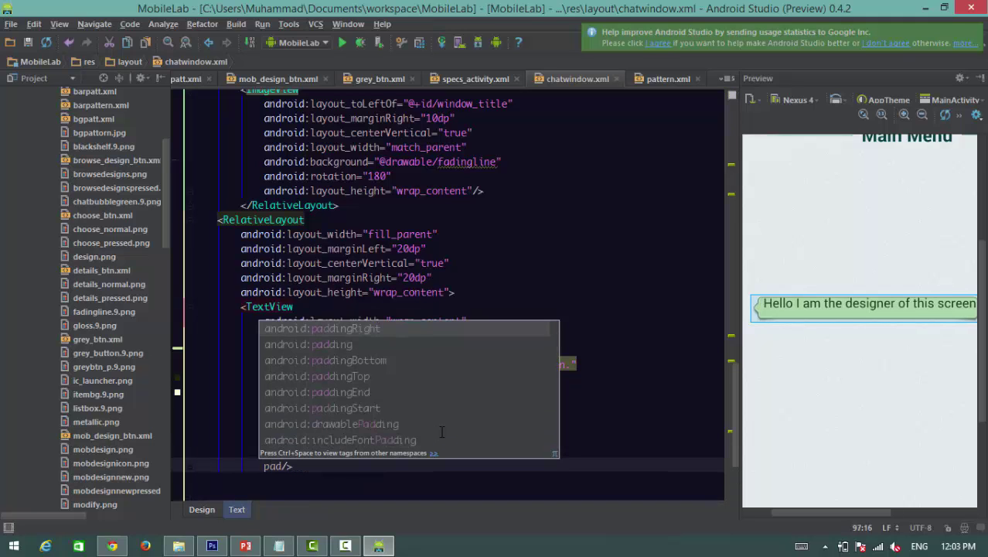
pyautogui.press('Down')
pyautogui.press('Down')
pyautogui.press('Down')
pyautogui.press('Return')
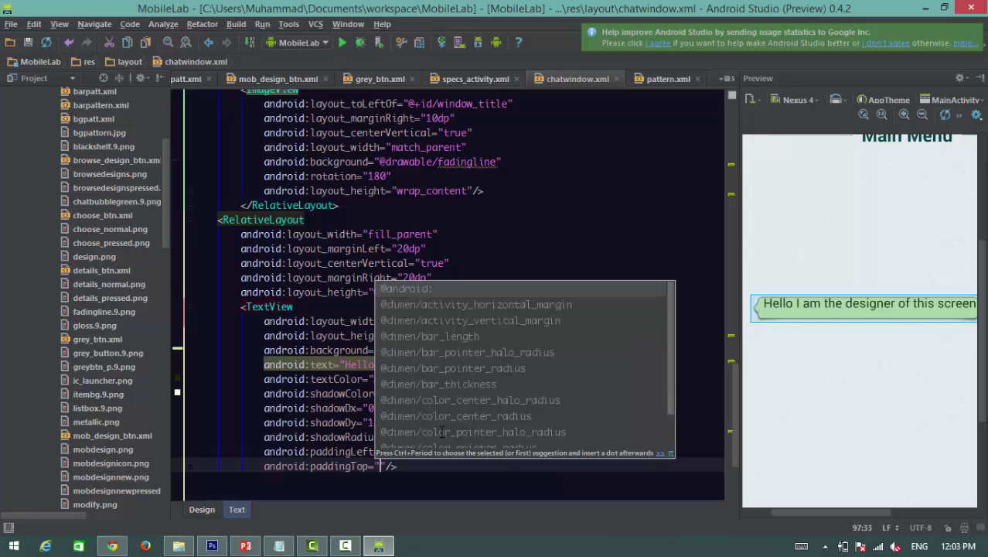
pyautogui.write('4dp')
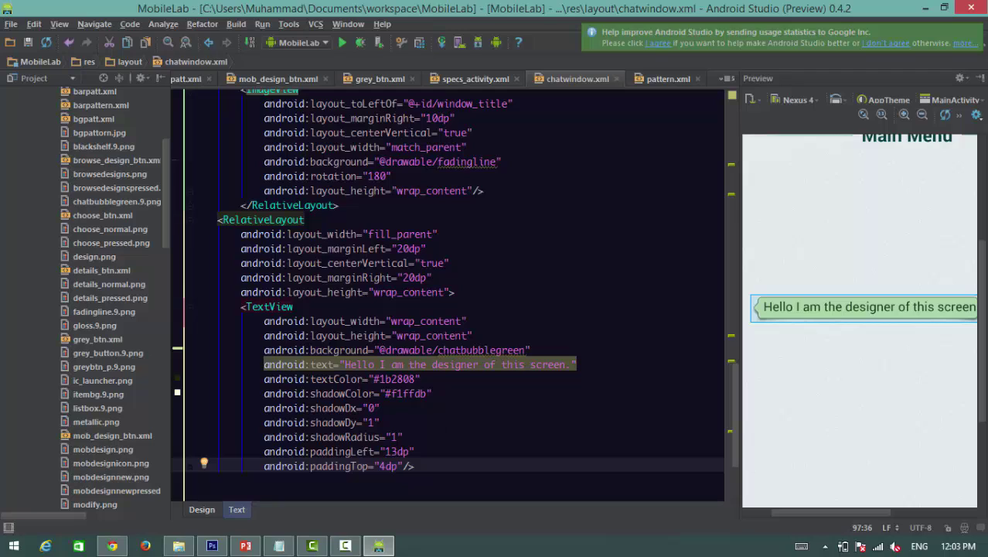
# - Try an android:paddingTop of 6dp on the TextView and settle on 5dp
pyautogui.press('Left')
pyautogui.press('Left')
pyautogui.press('BackSpace')
pyautogui.write('6')
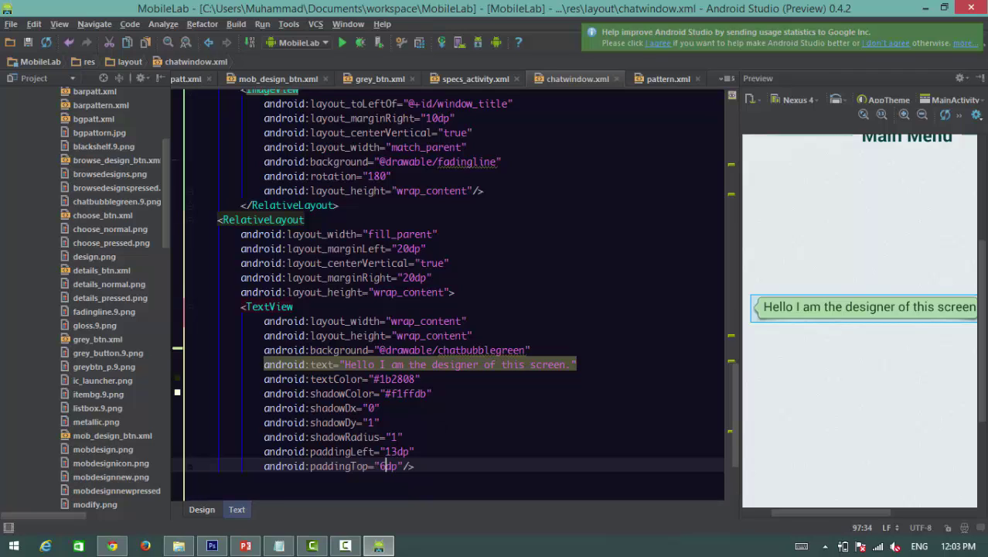
pyautogui.press('BackSpace')
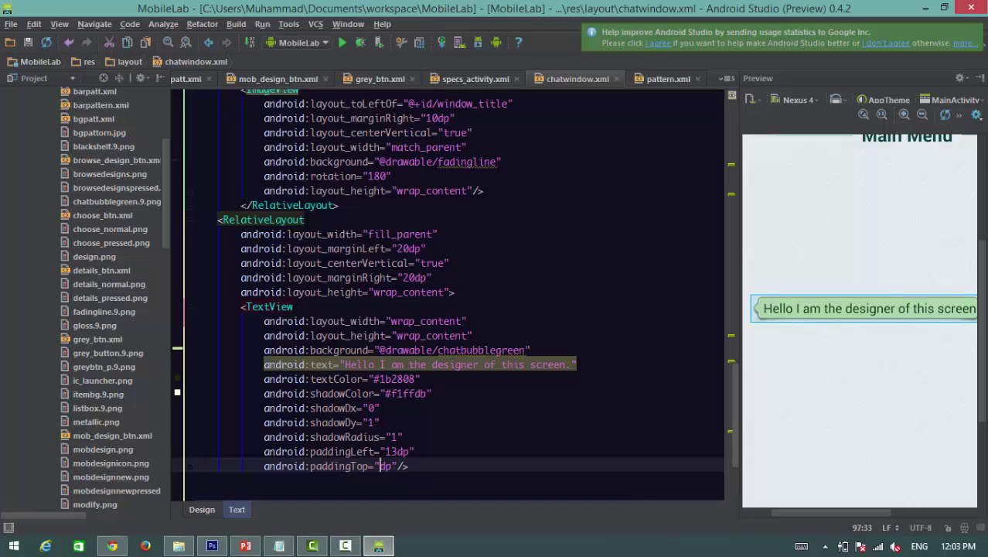
pyautogui.write('5')
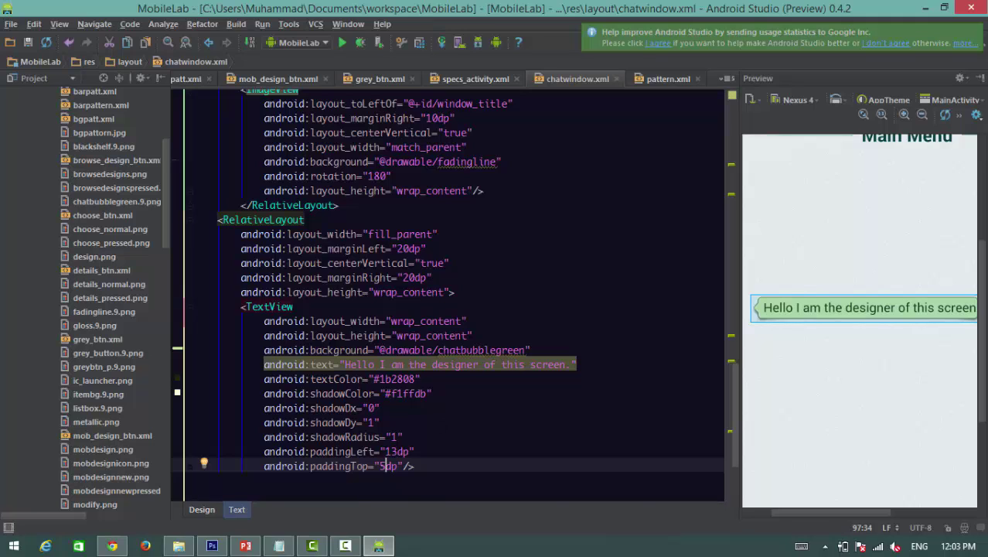
# - Add an android:paddingRight attribute of 5dp to the TextView below its paddingTop
pyautogui.press('Right')
pyautogui.press('Right')
pyautogui.press('Right')
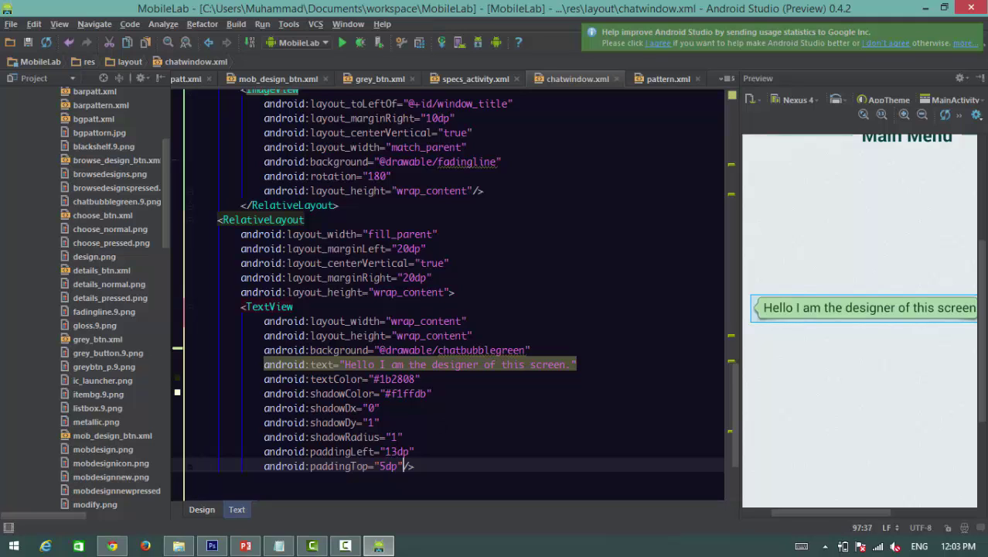
pyautogui.press('Return')
pyautogui.write('padd/>')
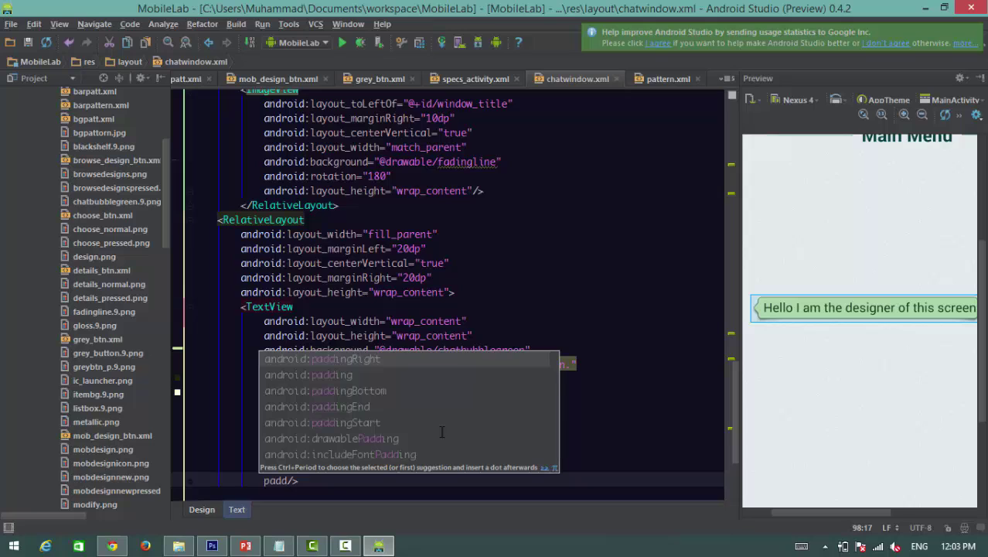
pyautogui.press('Return')
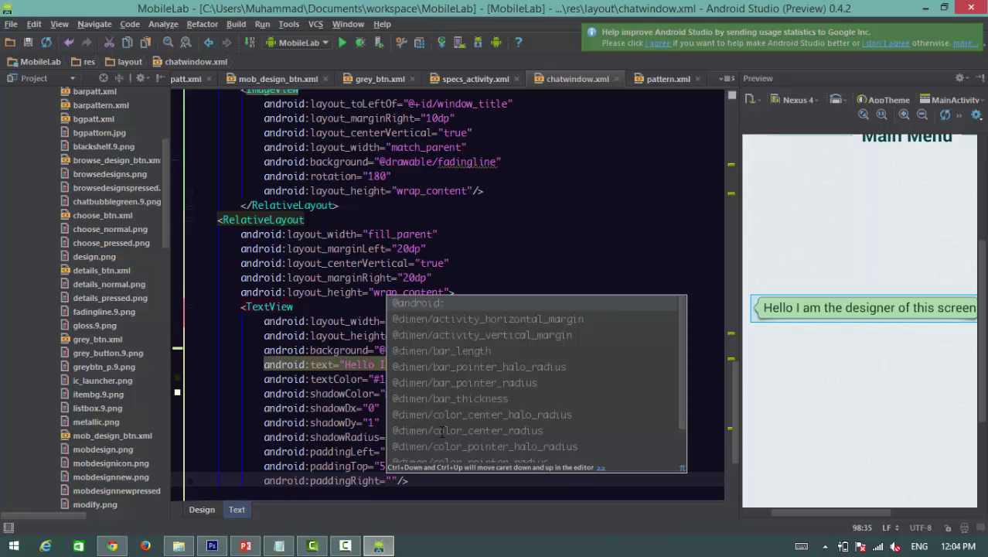
pyautogui.moveTo(842, 513); pyautogui.dragTo(853, 513)
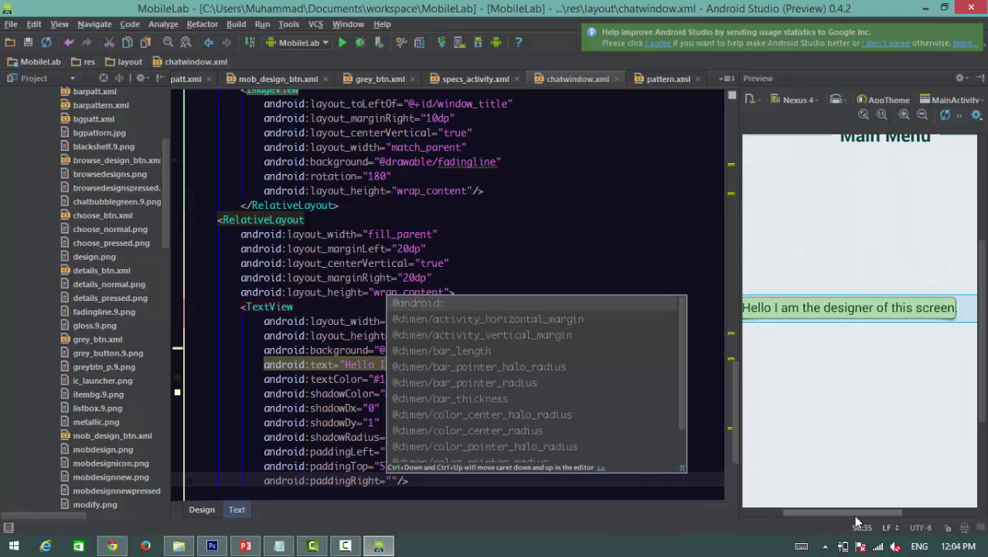
pyautogui.write('5dp')
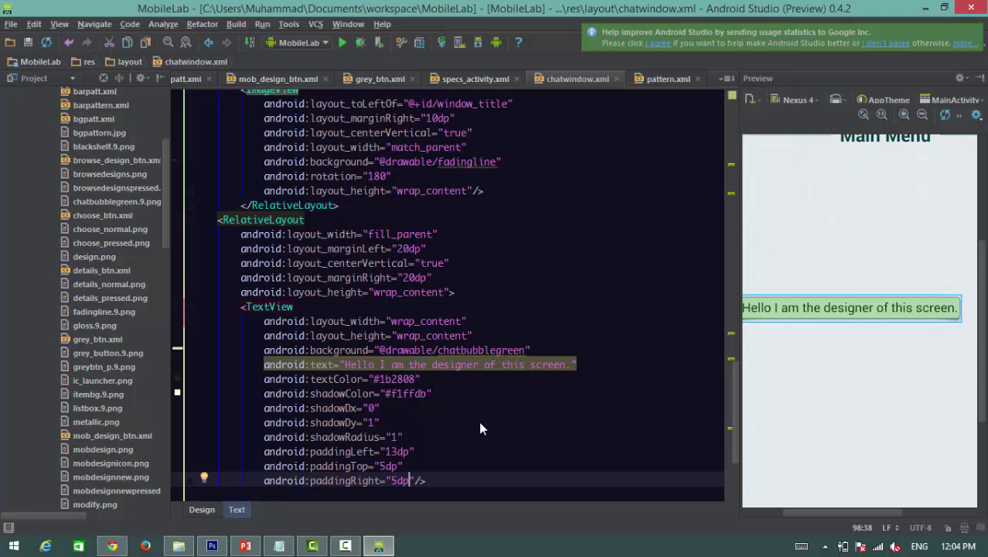
# - Set the TextView's android:paddingRight to 10dp
pyautogui.press('Left')
pyautogui.press('Left')
pyautogui.press('BackSpace')
pyautogui.write('10')
pyautogui.press('Right')
pyautogui.press('Right')
pyautogui.press('Right')
# - Add an android:paddingBottom attribute of 5dp to the TextView below its paddingRight
pyautogui.press('Return')
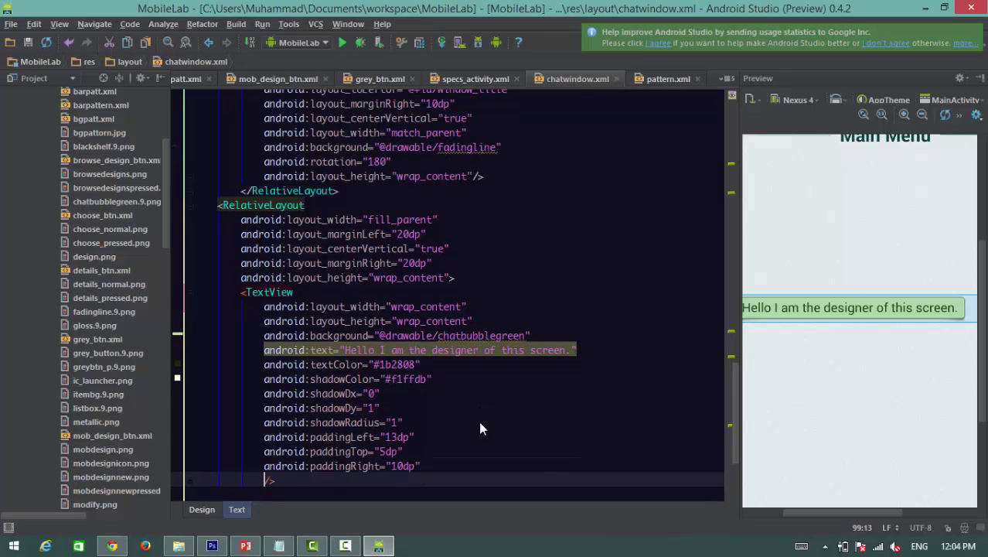
pyautogui.write('padd')
pyautogui.press('Tab')
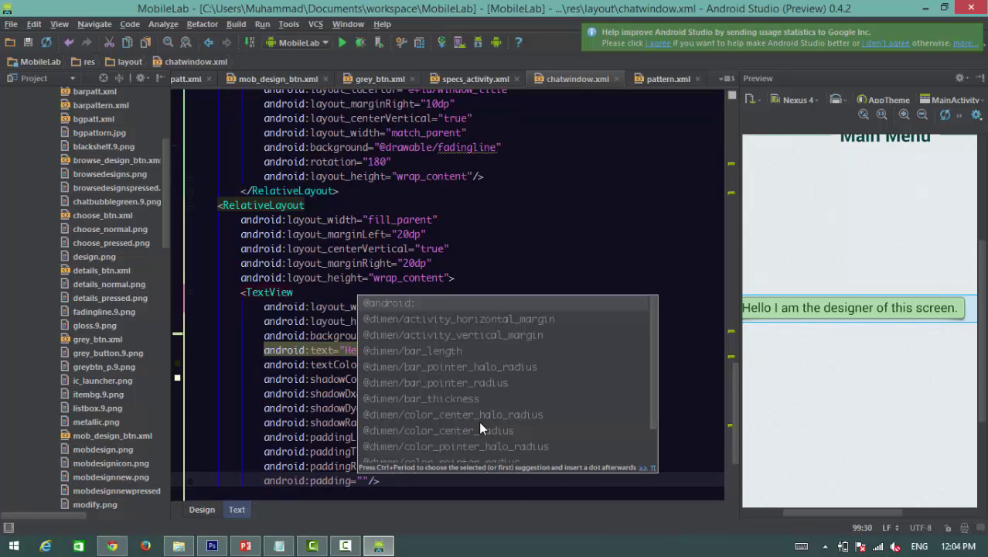
pyautogui.press('BackSpace')
pyautogui.press('BackSpace')
pyautogui.write('ngB')
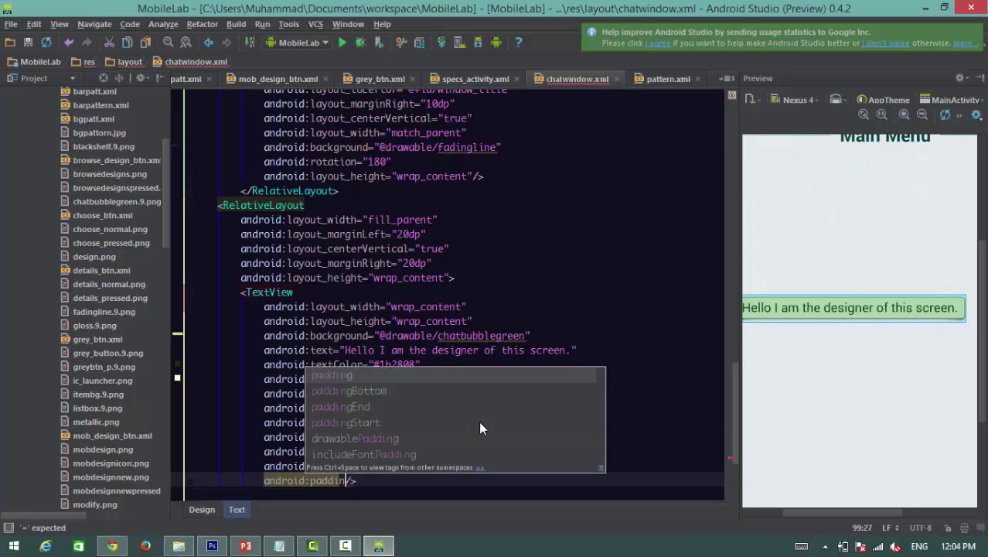
pyautogui.press('Return')
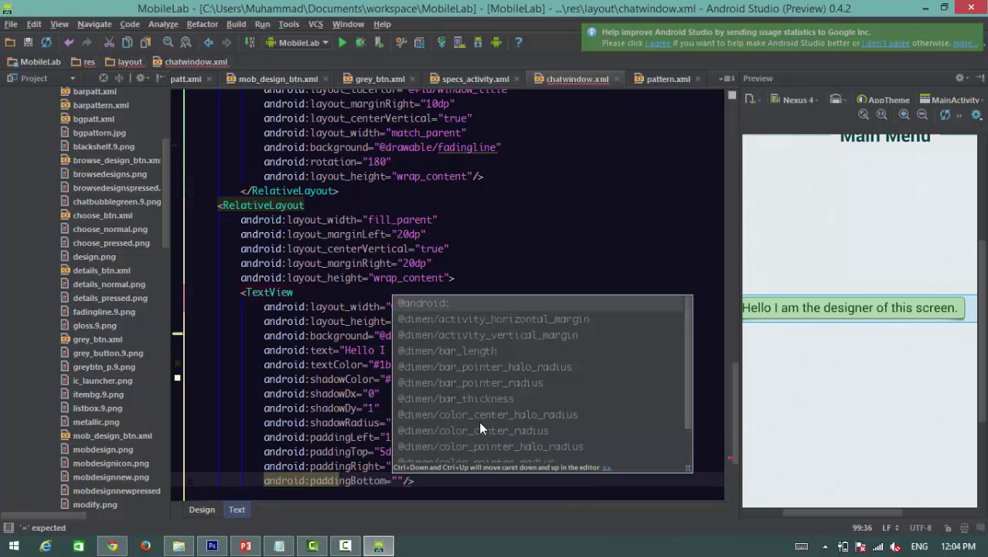
pyautogui.write('5dp')
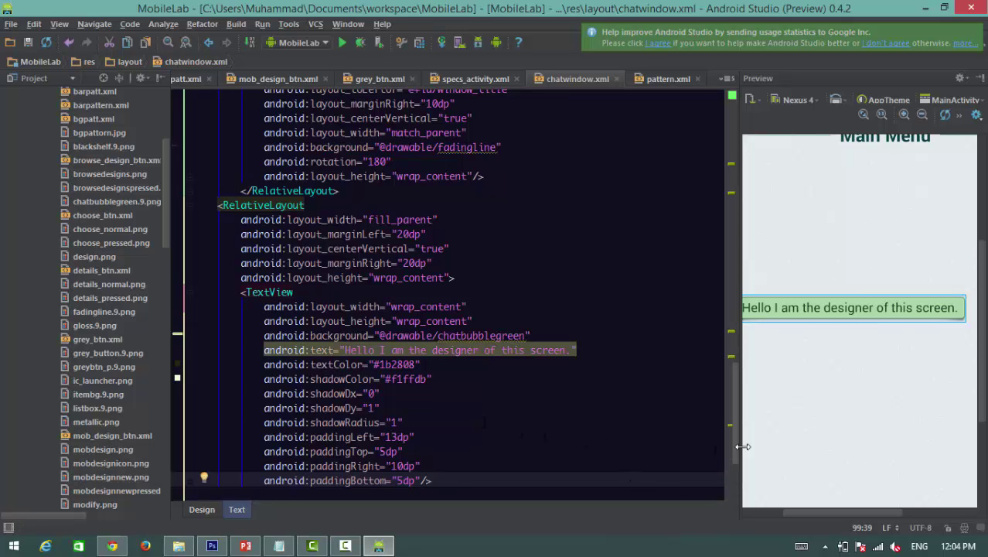
# - Append "\n adoubdo bdsov baosdvbosdv oasd voasd vnoasid" to the TextView's text and insert another "\n" before "oasd"
pyautogui.moveTo(800, 508)
pyautogui.mouseDown()
pyautogui.moveTo(775, 508)
pyautogui.moveTo(801, 510)
pyautogui.mouseUp()
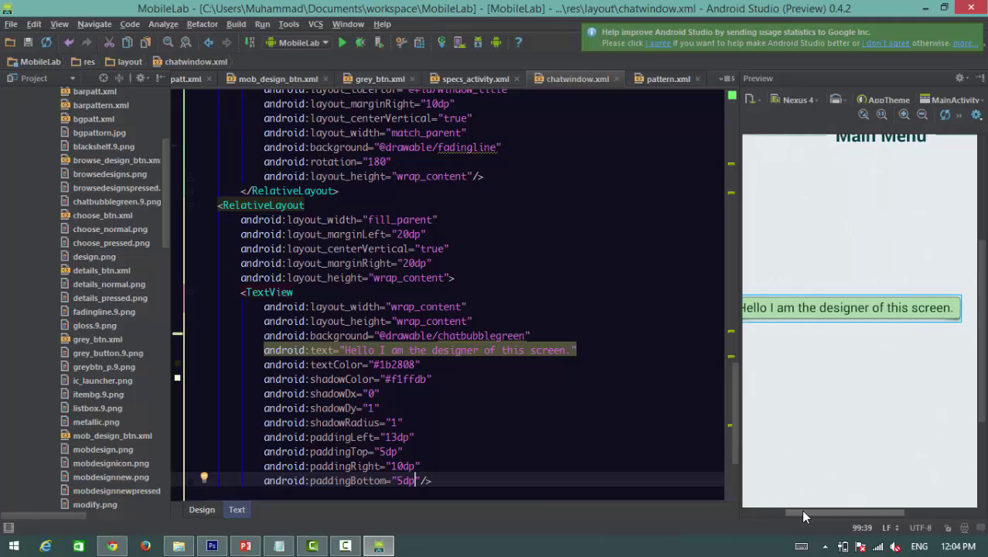
pyautogui.click(576, 350)
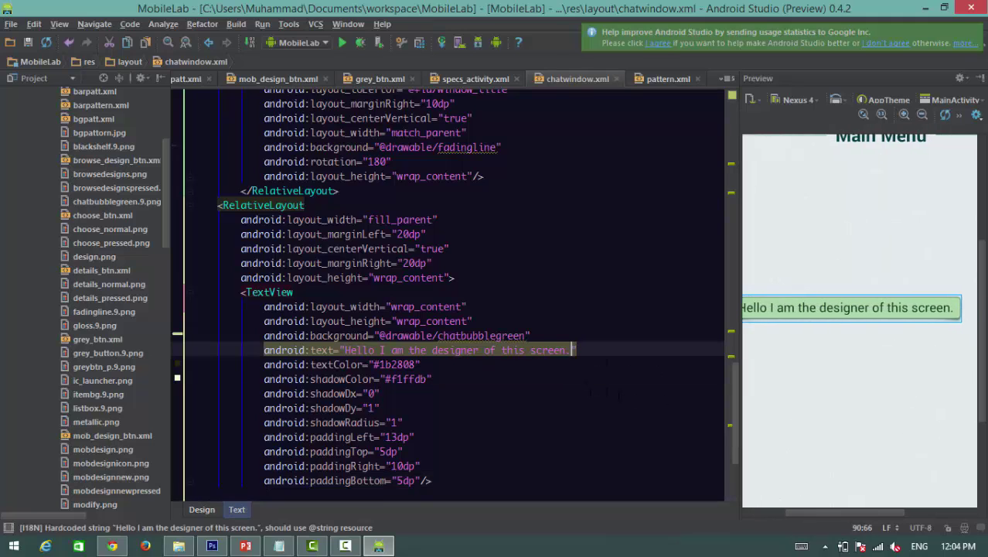
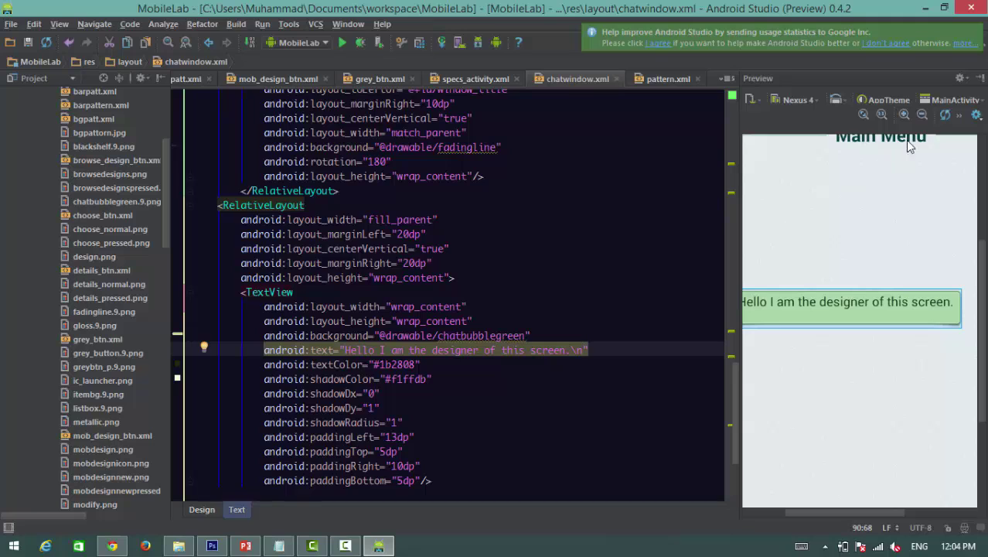
pyautogui.click(922, 115)
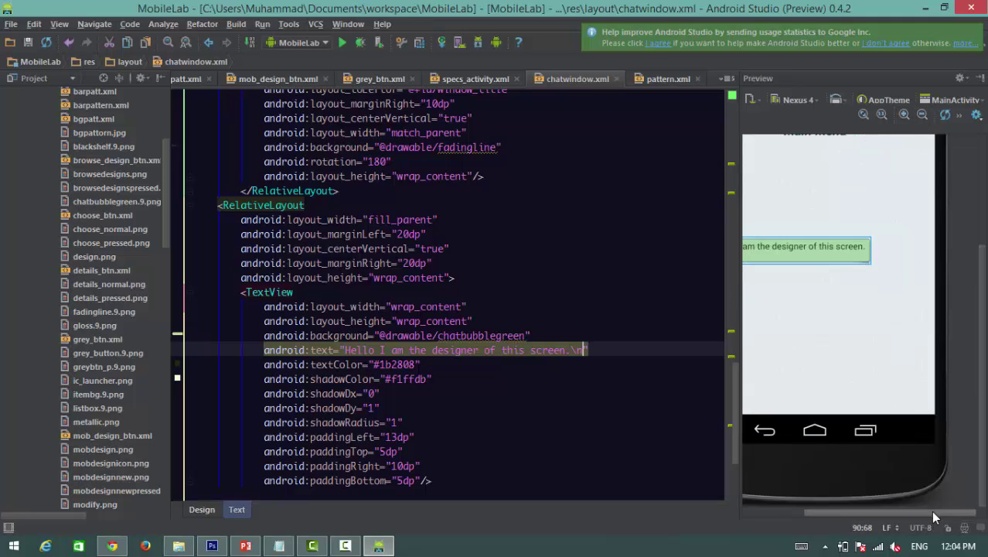
pyautogui.moveTo(931, 510); pyautogui.dragTo(879, 503)
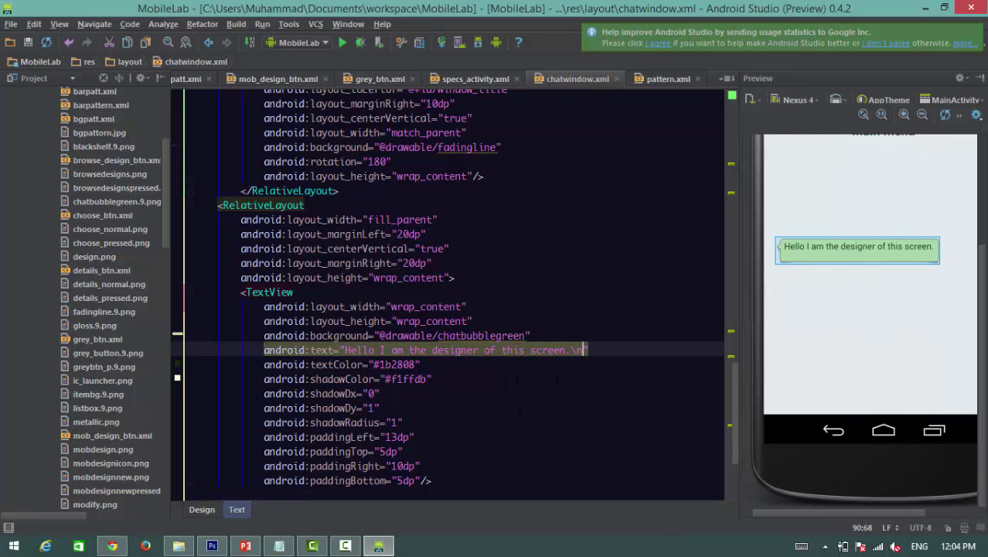
pyautogui.write('adoubdo bdsov baosdvbosdv oasd voasd vnoasid')
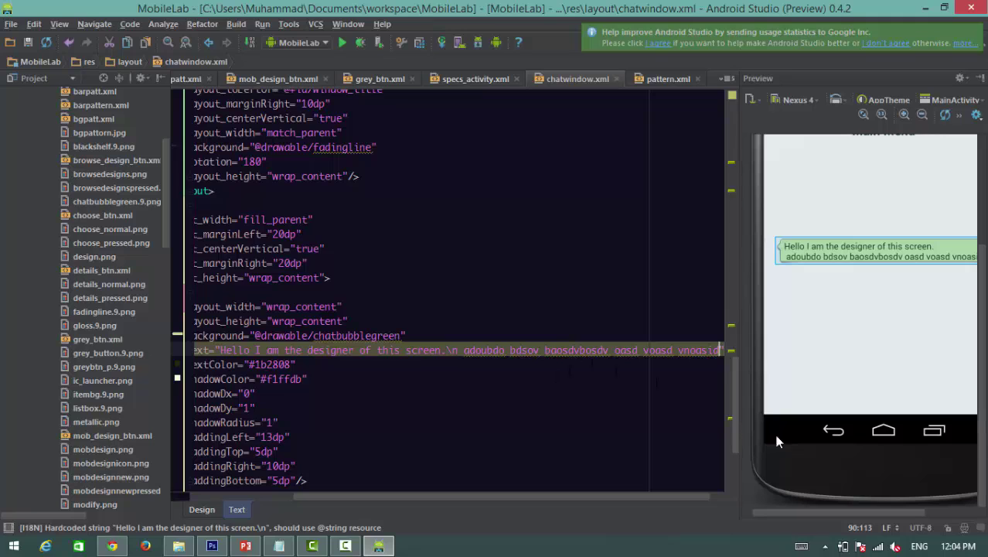
pyautogui.moveTo(825, 512); pyautogui.dragTo(847, 505)
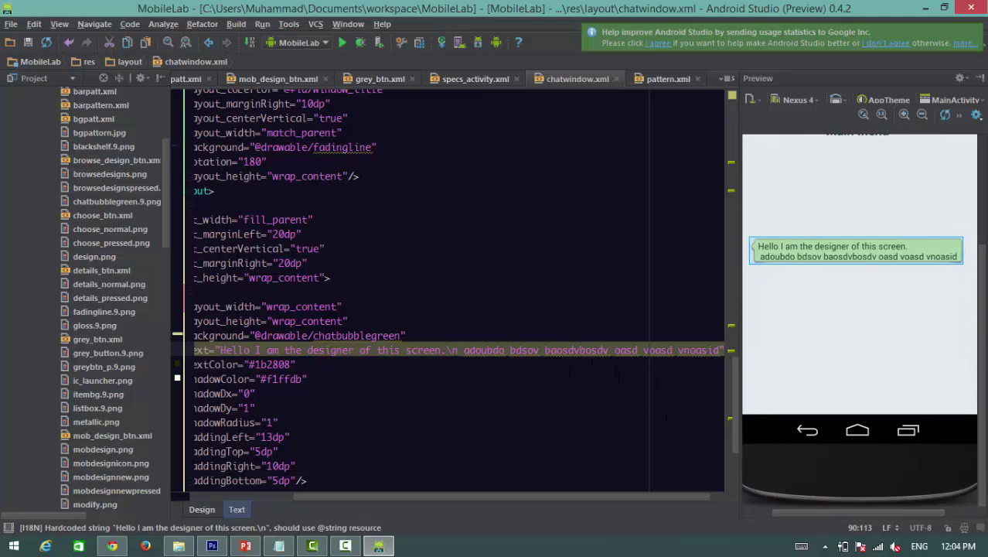
pyautogui.click(614, 350)
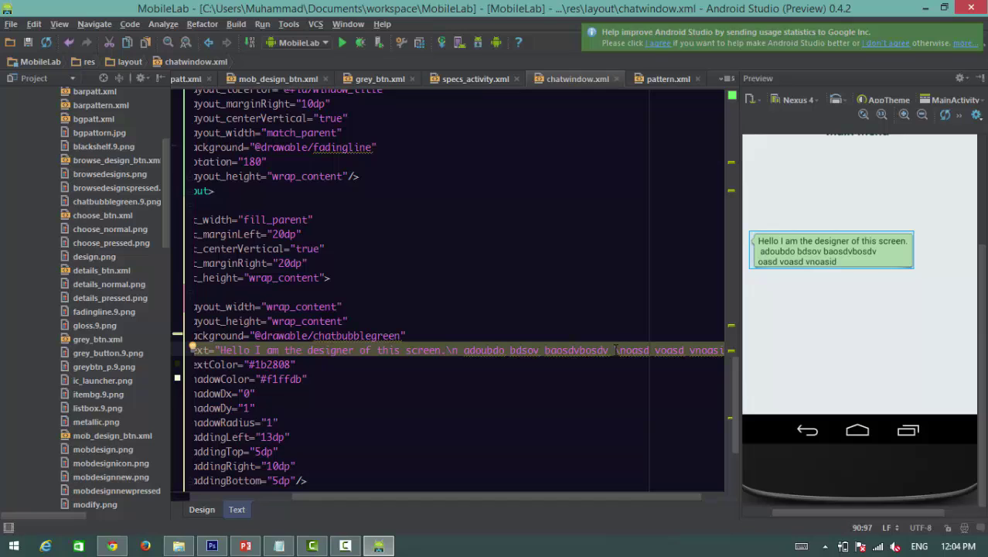
# - Remove the space between the first \n and "adoubdo" in the green chat bubble TextView's text
pyautogui.press('Left')
pyautogui.press('Left')
pyautogui.press('Left')
pyautogui.press('Left')
pyautogui.press('Left')
pyautogui.press('Left')
pyautogui.press('Left')
pyautogui.press('Left')
pyautogui.press('Left')
pyautogui.press('Left')
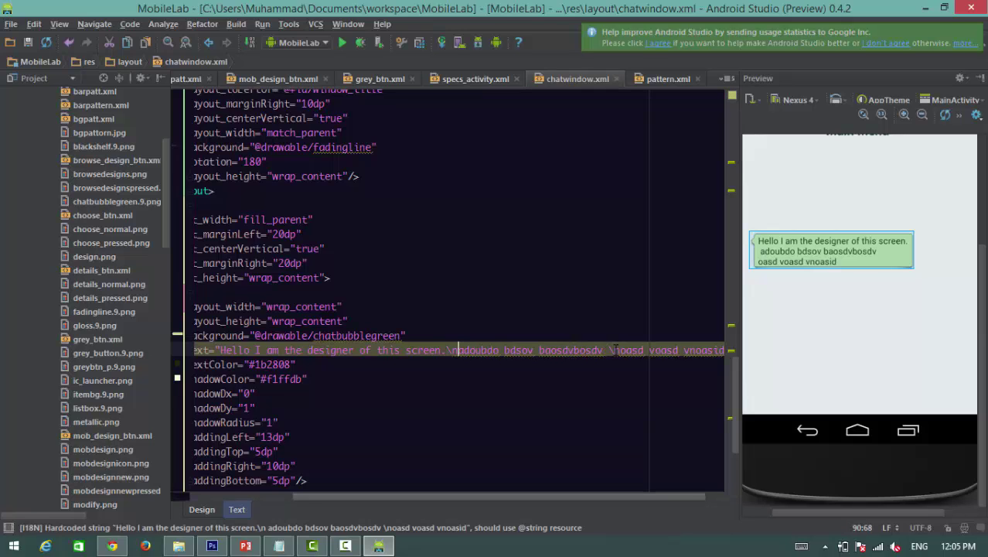
pyautogui.press('BackSpace')
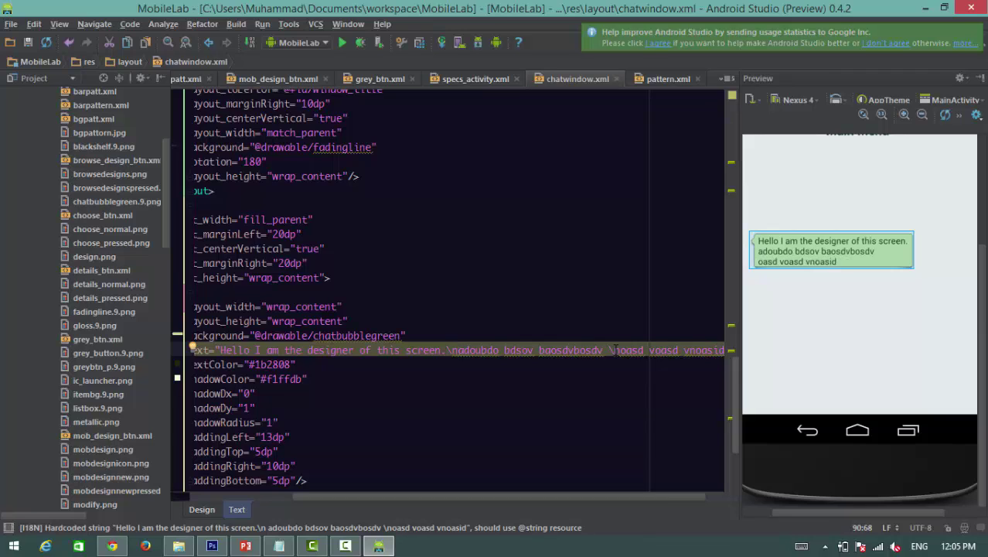
pyautogui.moveTo(582, 498); pyautogui.dragTo(452, 496)
pyautogui.press('Down')
pyautogui.press('Down')
pyautogui.press('Down')
pyautogui.scroll(-3, 448, 309)
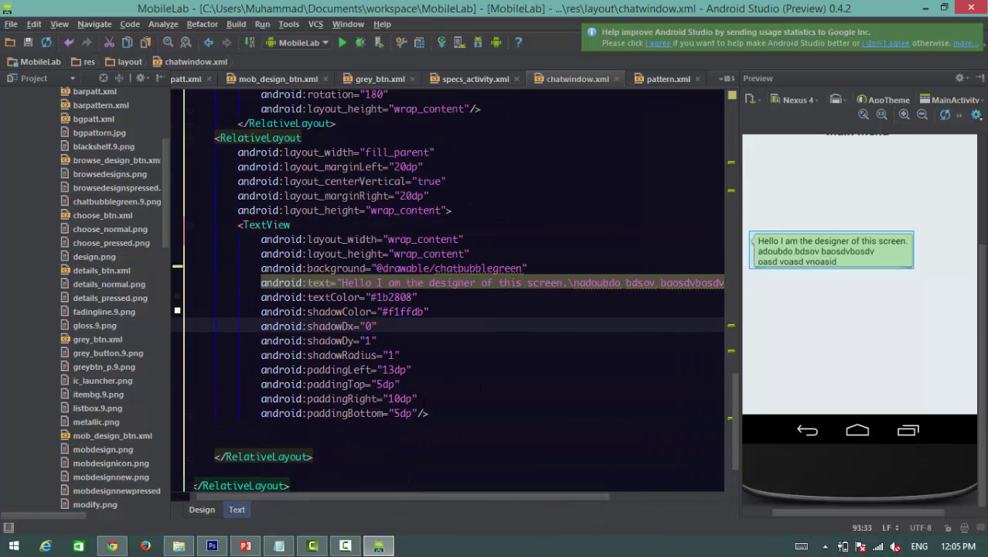
# - Switch to Photoshop, dismiss the foreground color picker and create a new document with the preset settings
pyautogui.click(212, 546)
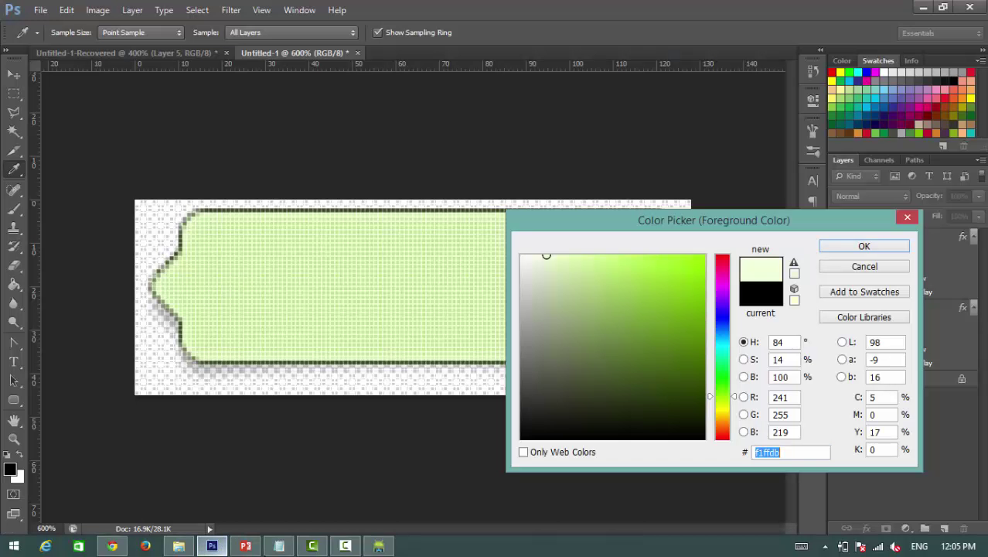
pyautogui.click(858, 266)
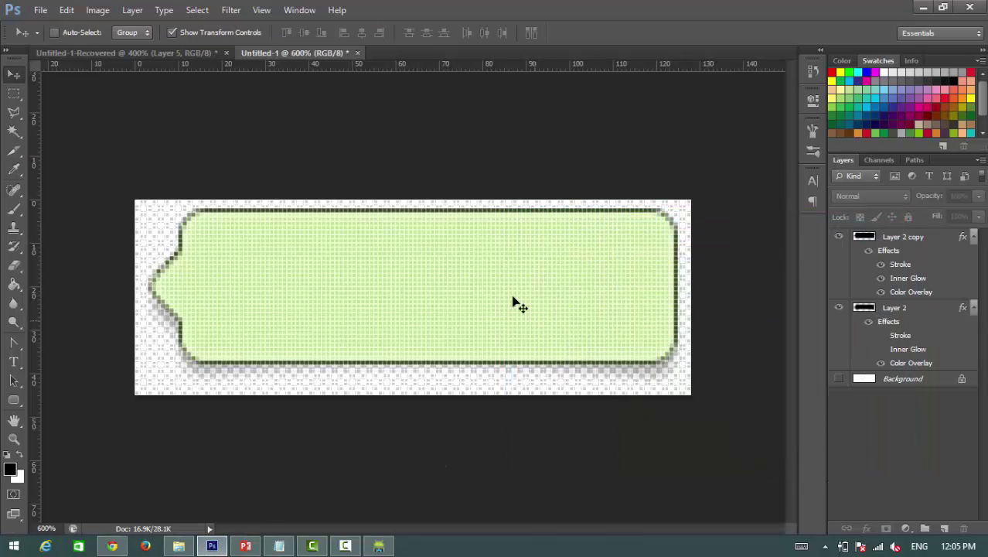
pyautogui.click(41, 10)
pyautogui.click(47, 20)
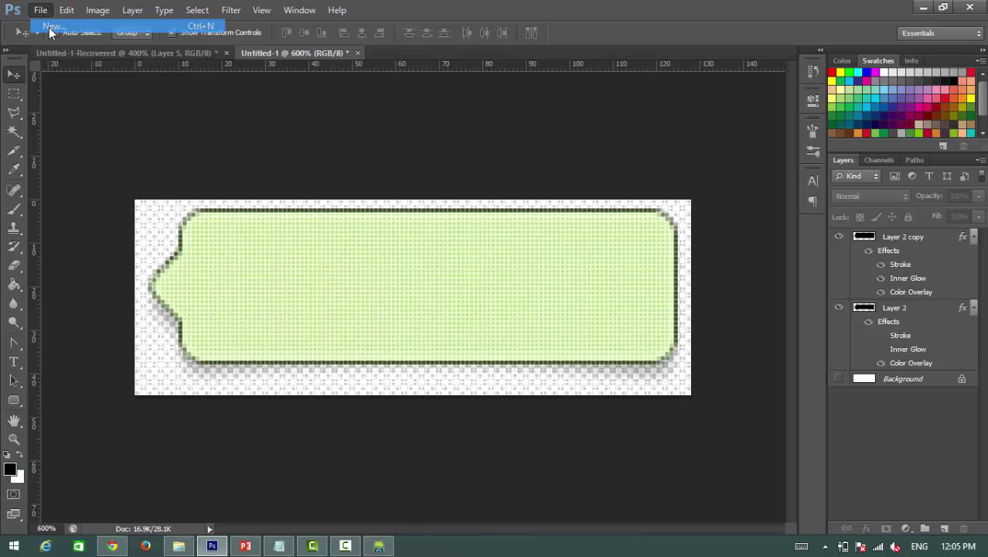
pyautogui.click(424, 136)
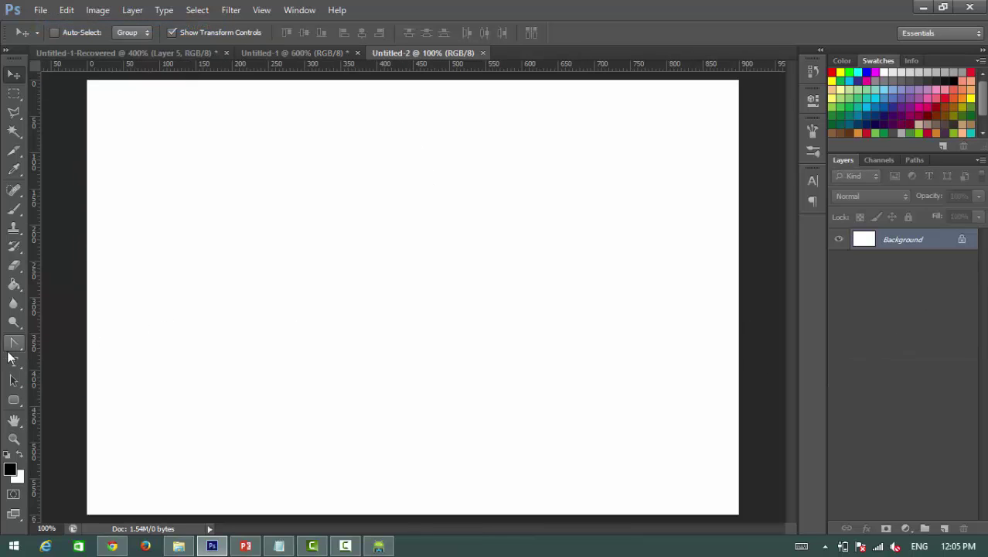
# - Add a new layer and draw a small black rectangle about 75 by 35 px on it with the Rectangle tool
pyautogui.click(15, 400)
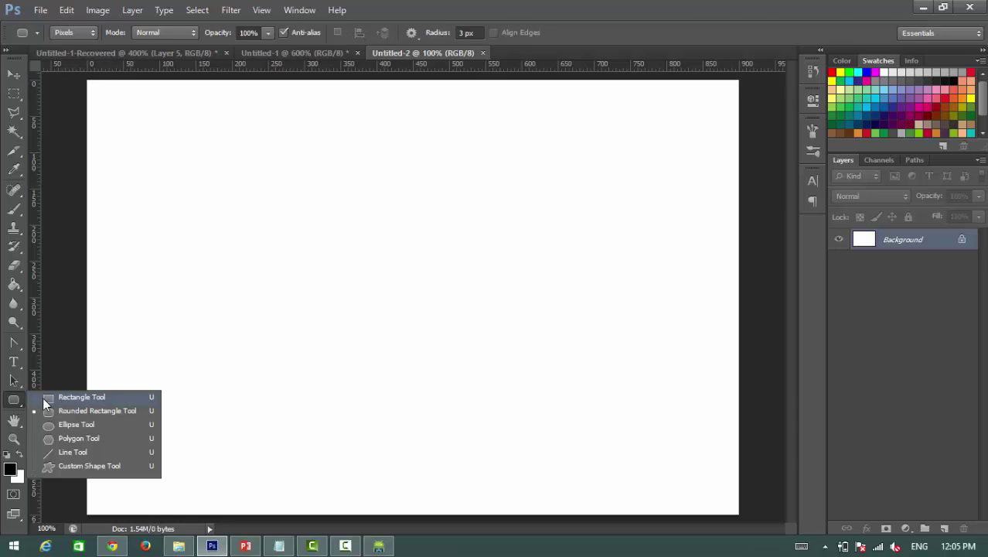
pyautogui.click(43, 397)
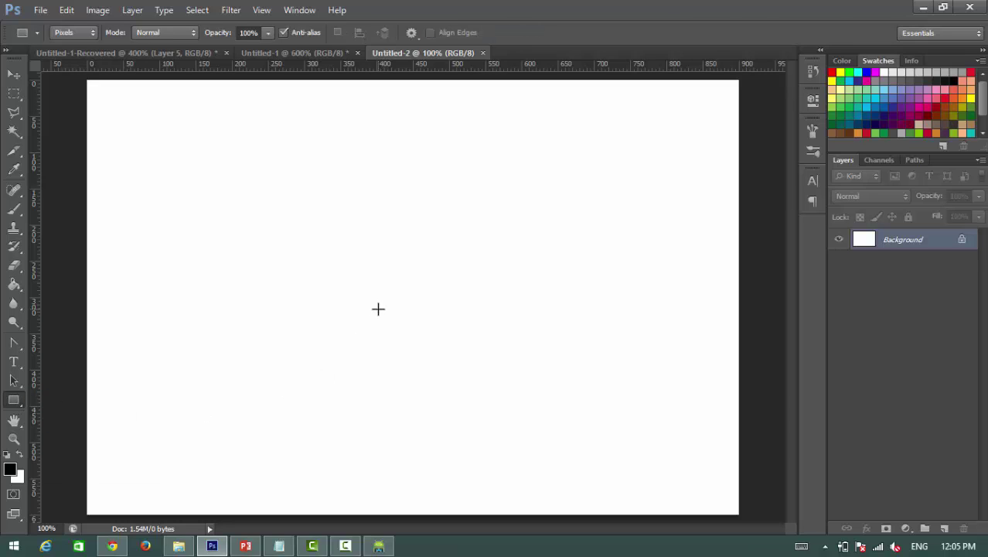
pyautogui.moveTo(259, 261); pyautogui.dragTo(485, 355)
pyautogui.hotkey('ctrl', 'z')
pyautogui.click(944, 528)
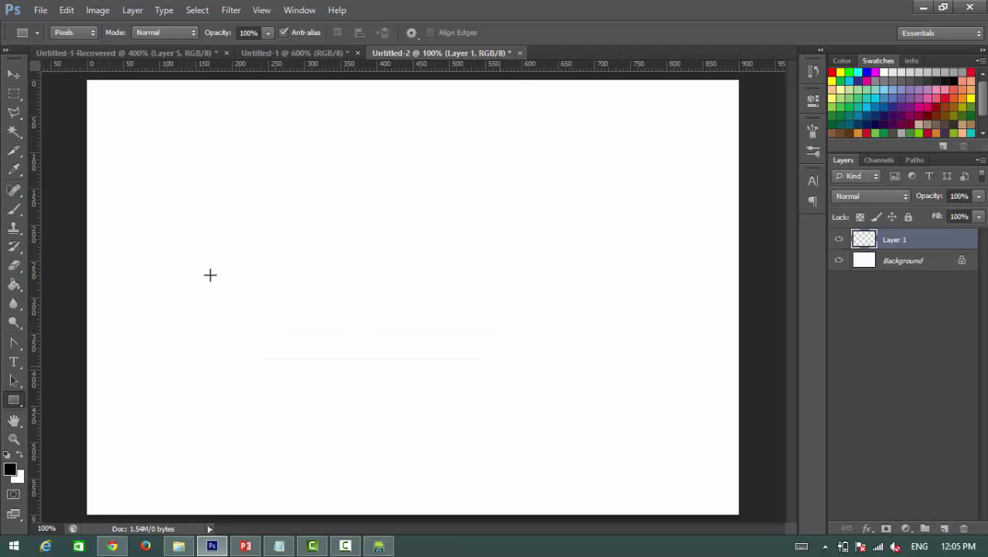
pyautogui.moveTo(202, 248); pyautogui.dragTo(257, 272)
pyautogui.click(13, 75)
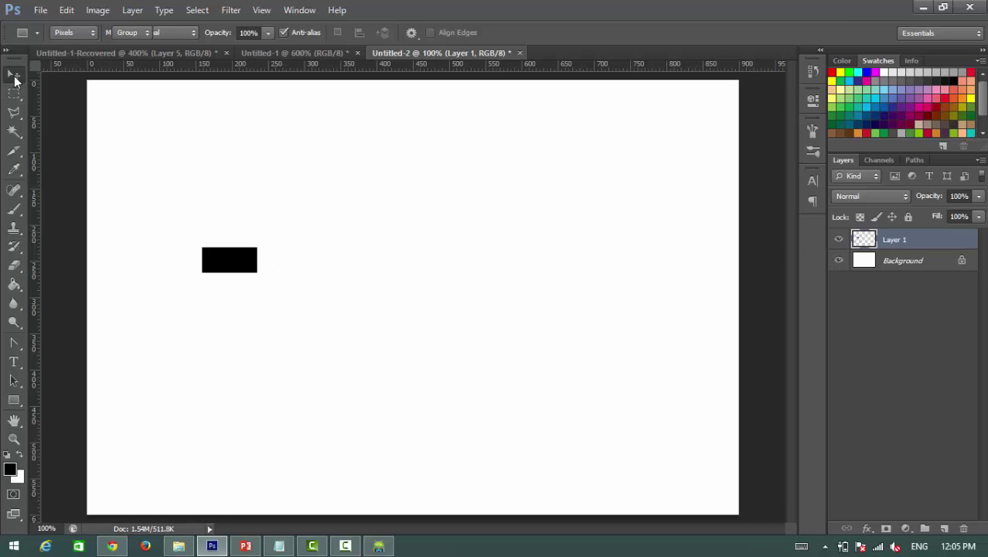
pyautogui.click(915, 267)
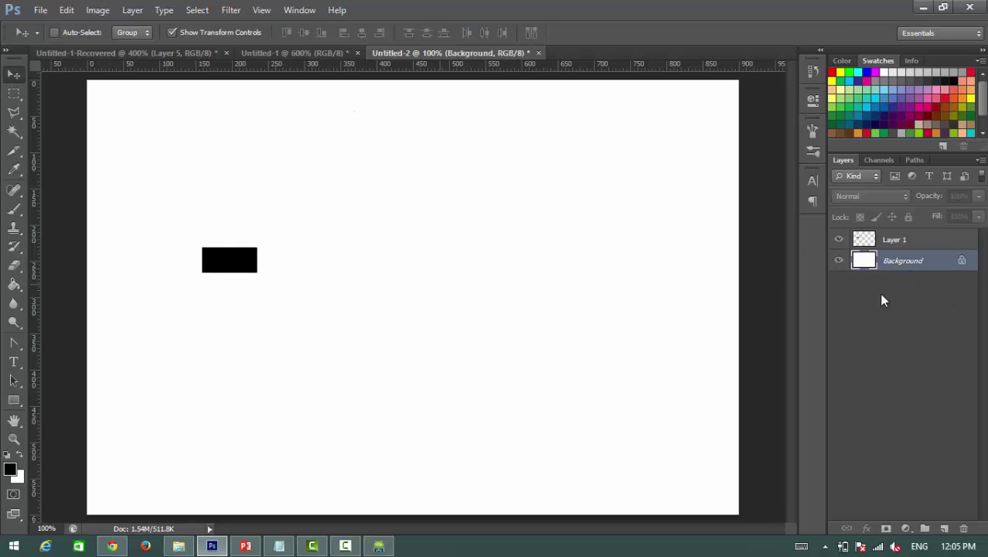
pyautogui.rightClick(895, 241)
pyautogui.click(789, 49)
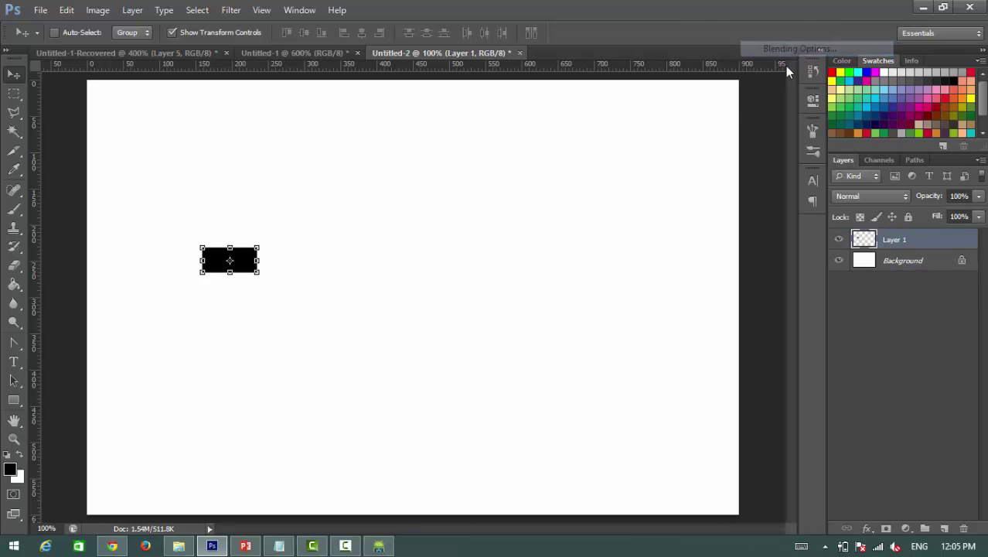
pyautogui.moveTo(538, 228); pyautogui.dragTo(492, 130)
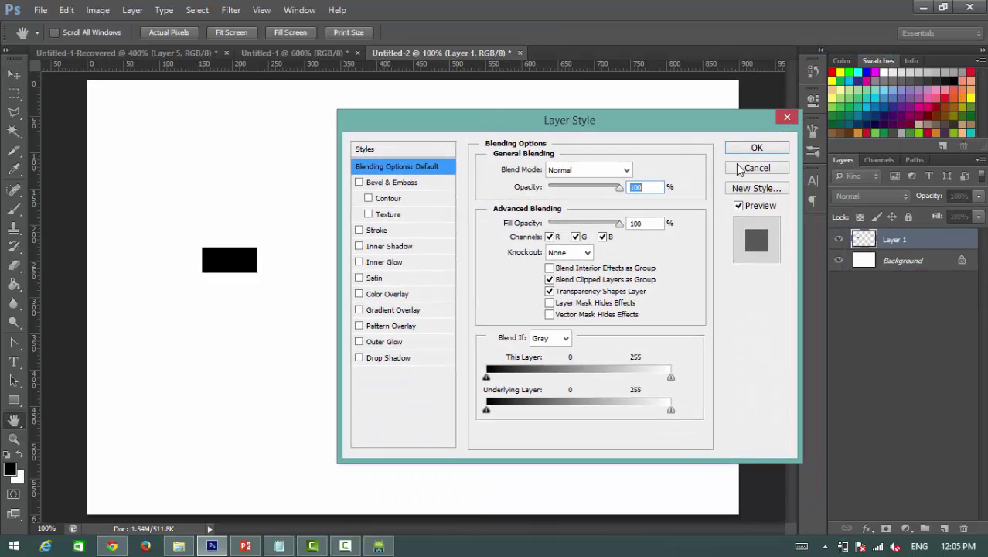
pyautogui.press('Escape')
# - Switch to Chrome and search Google for "gradients for photoshop" in a new tab
pyautogui.click(122, 548)
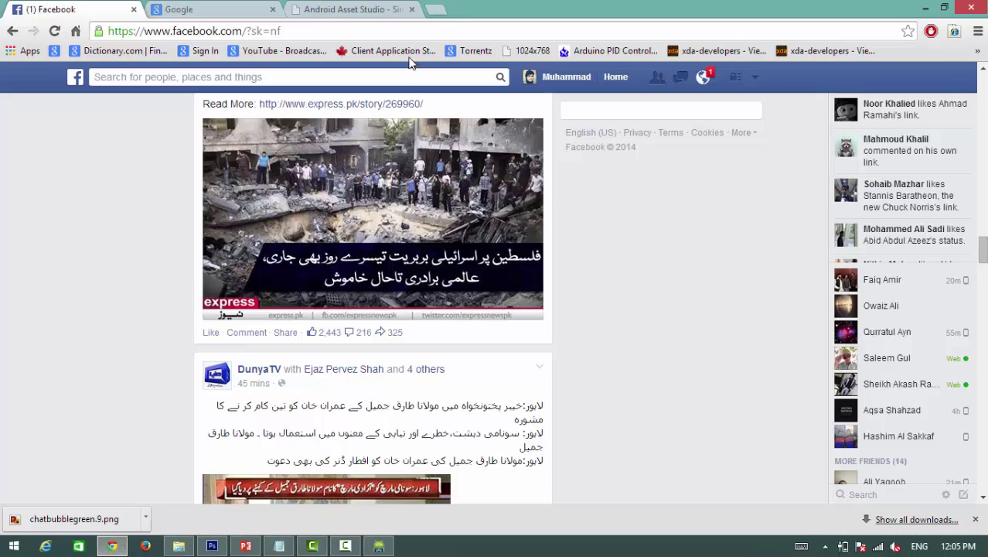
pyautogui.click(379, 10)
pyautogui.click(413, 33)
pyautogui.click(435, 10)
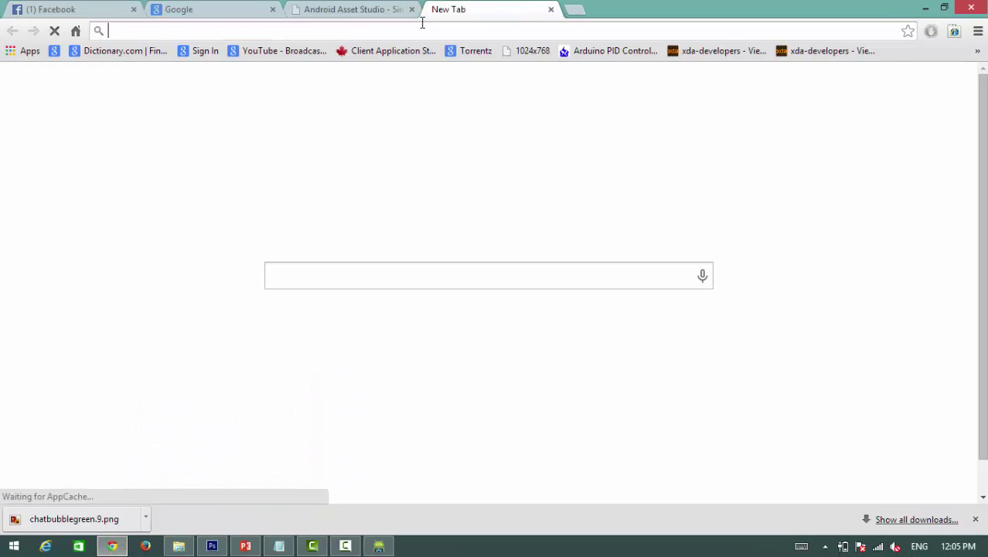
pyautogui.write('gradient')
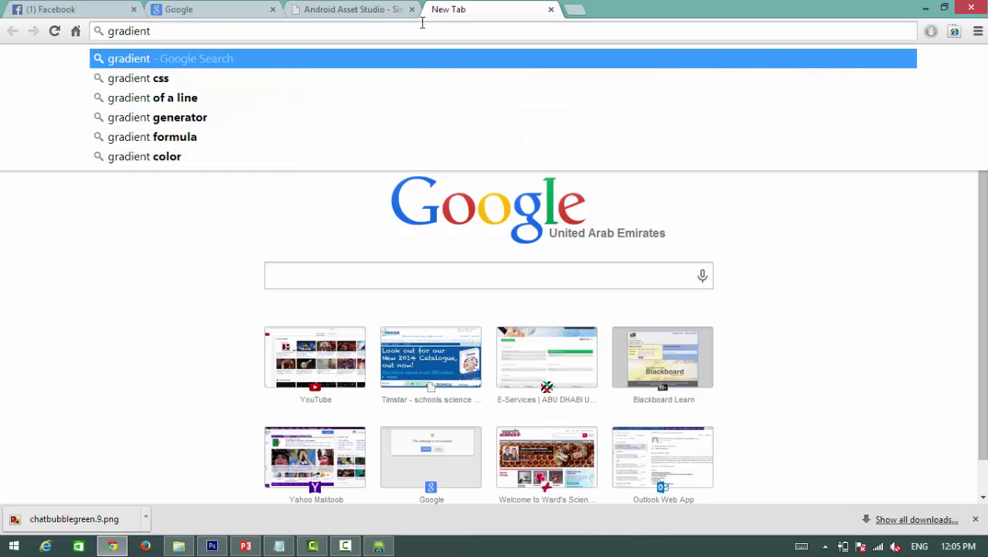
pyautogui.press('BackSpace')
pyautogui.write('s for phot')
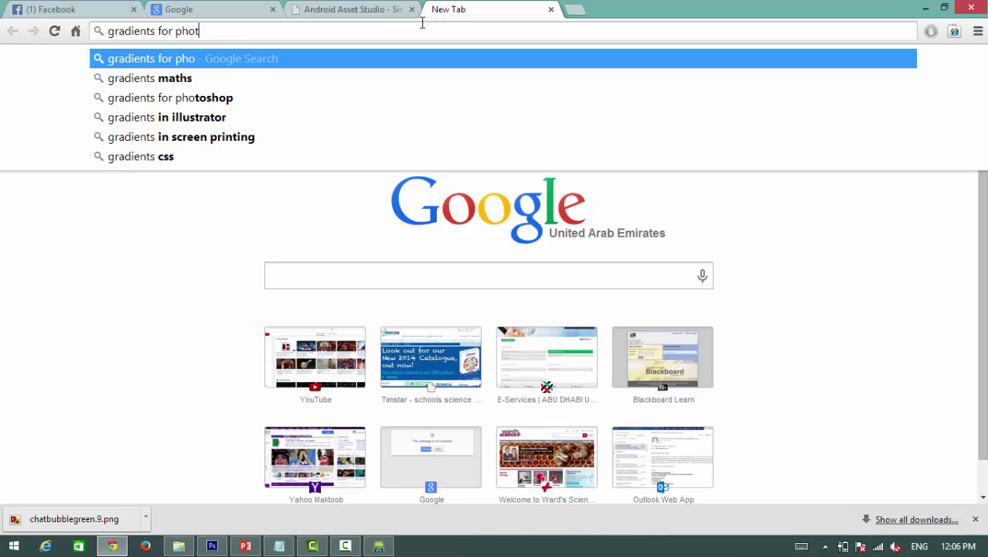
pyautogui.write('oshop')
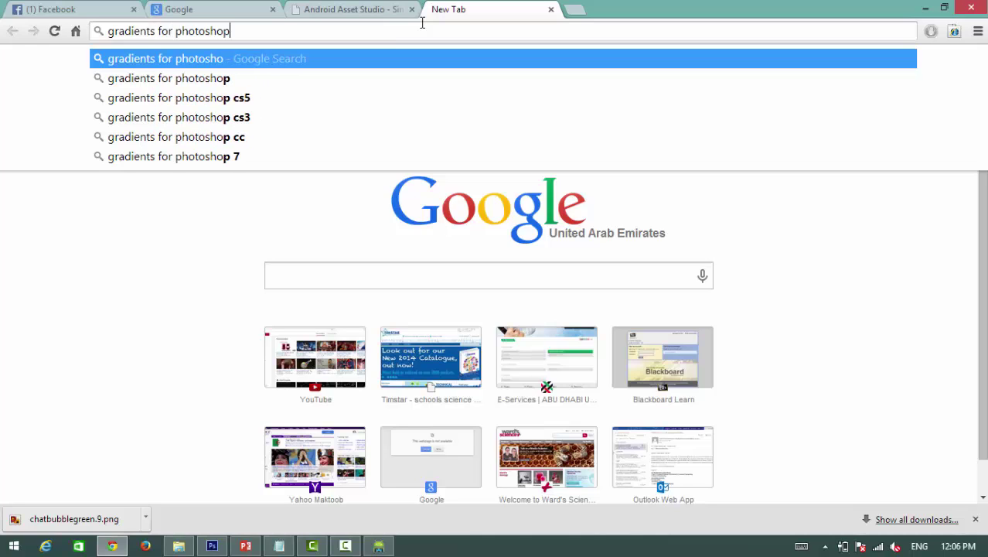
pyautogui.press('Return')
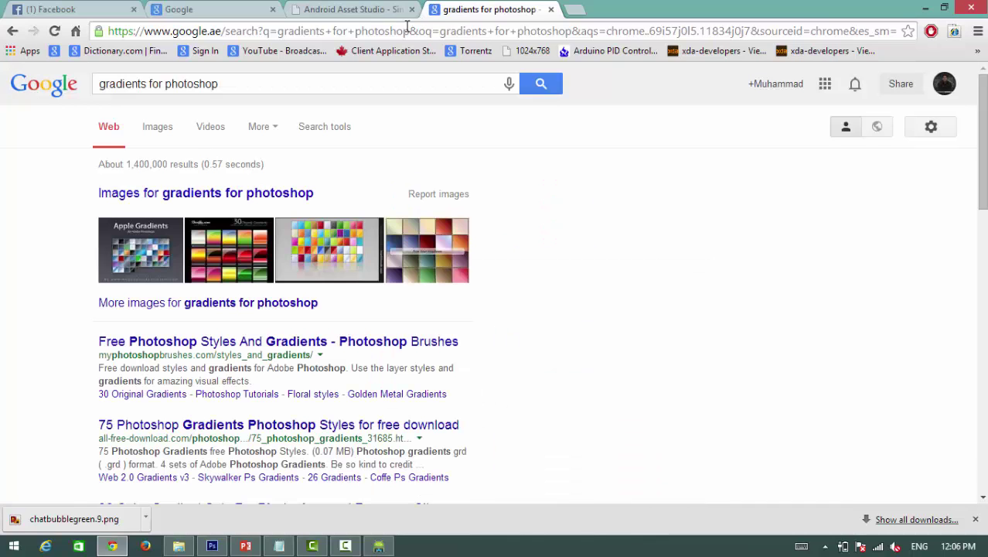
# - Open the "Free Photoshop Styles And Gradients" result from myphotoshopbrushes.com and look through its gradient and style sets
pyautogui.click(232, 344)
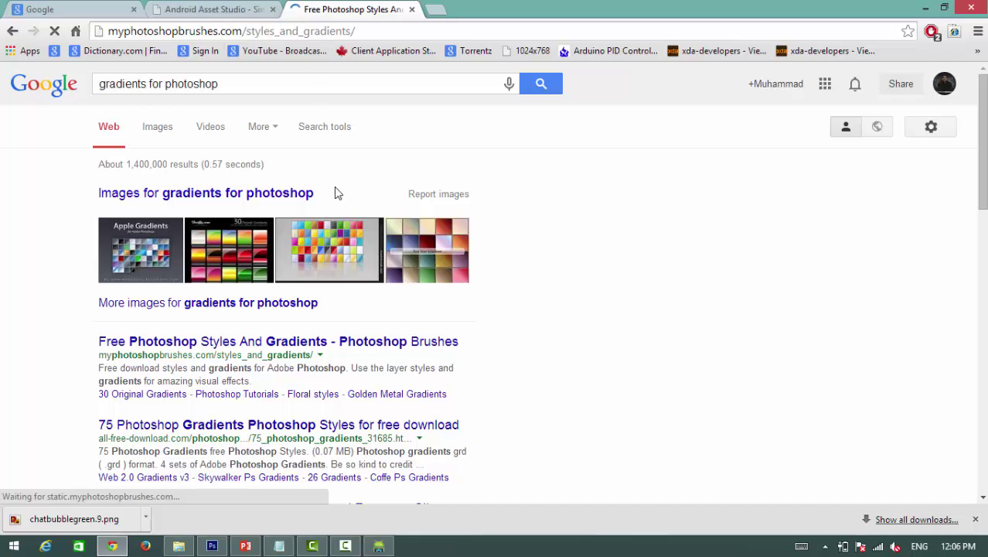
pyautogui.scroll(-3, 348, 317)
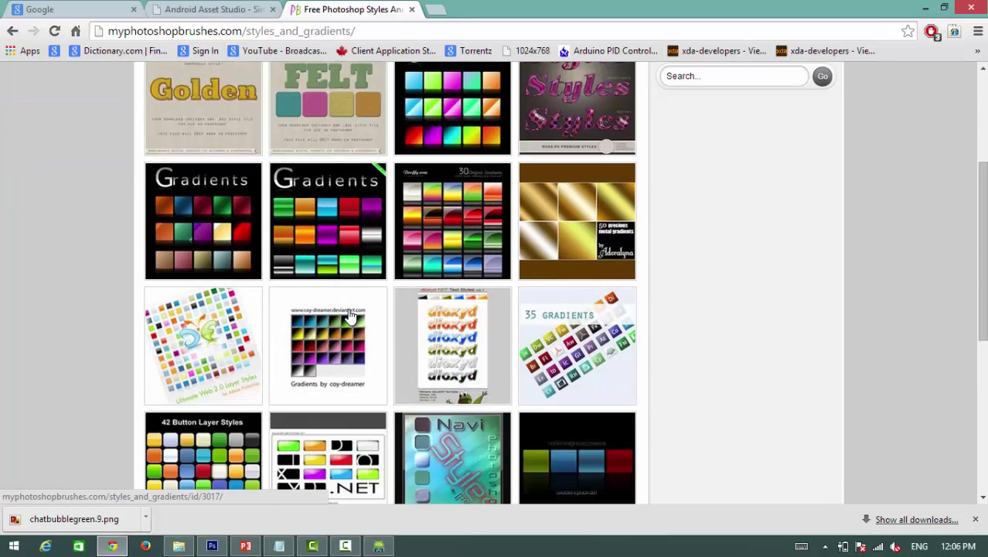
pyautogui.scroll(-5, 350, 316)
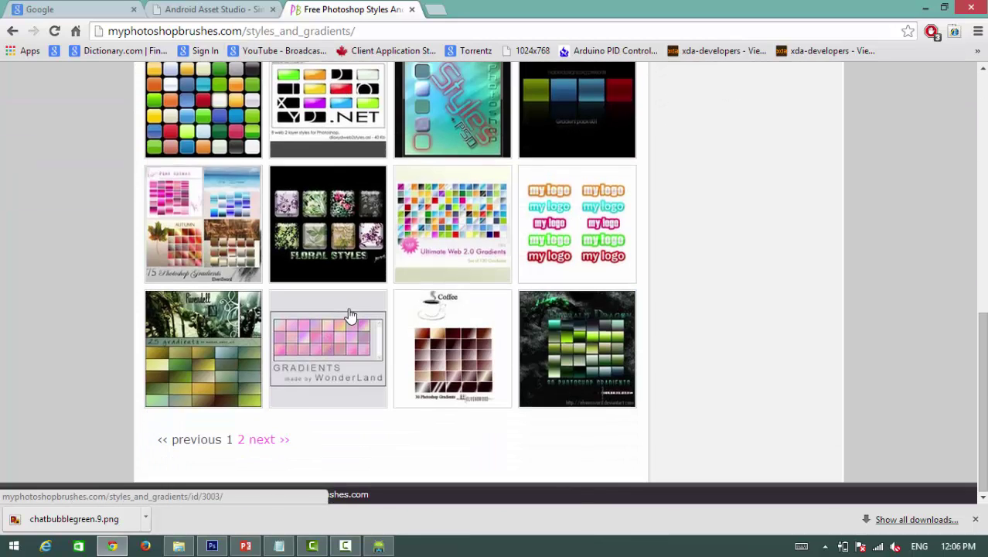
pyautogui.scroll(7, 349, 315)
pyautogui.scroll(2, 351, 315)
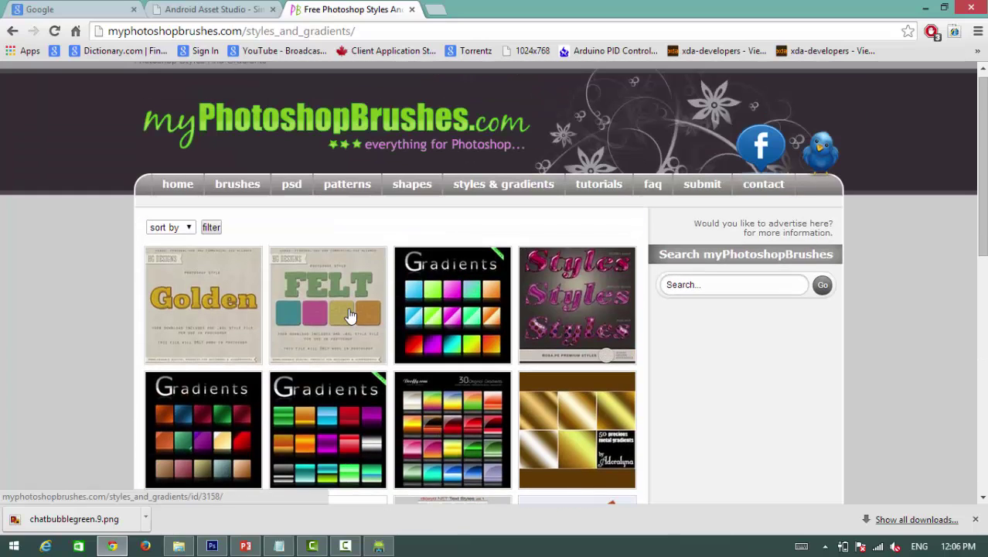
# - Return to the search results and change the query to "button gradients for photoshop"
pyautogui.click(13, 31)
pyautogui.click(225, 85)
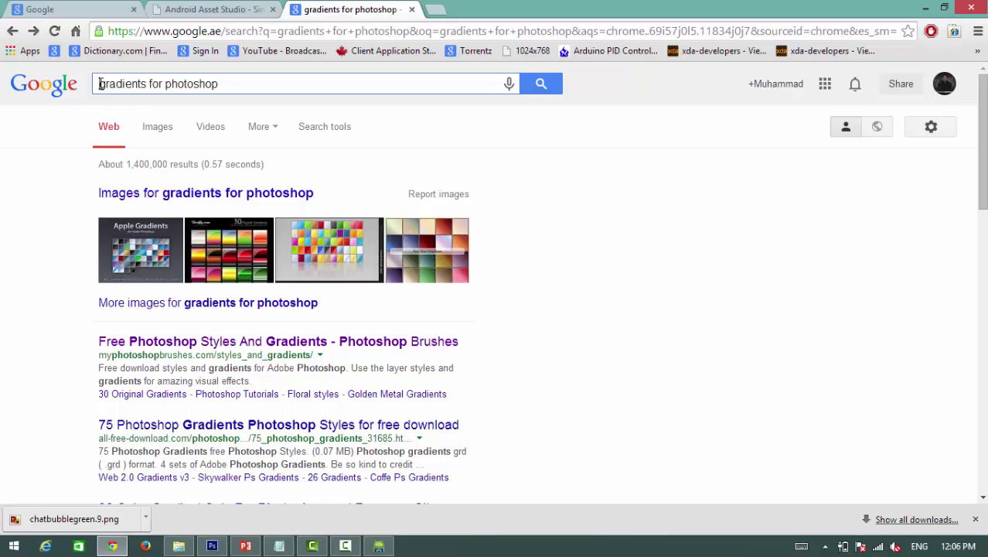
pyautogui.write('button')
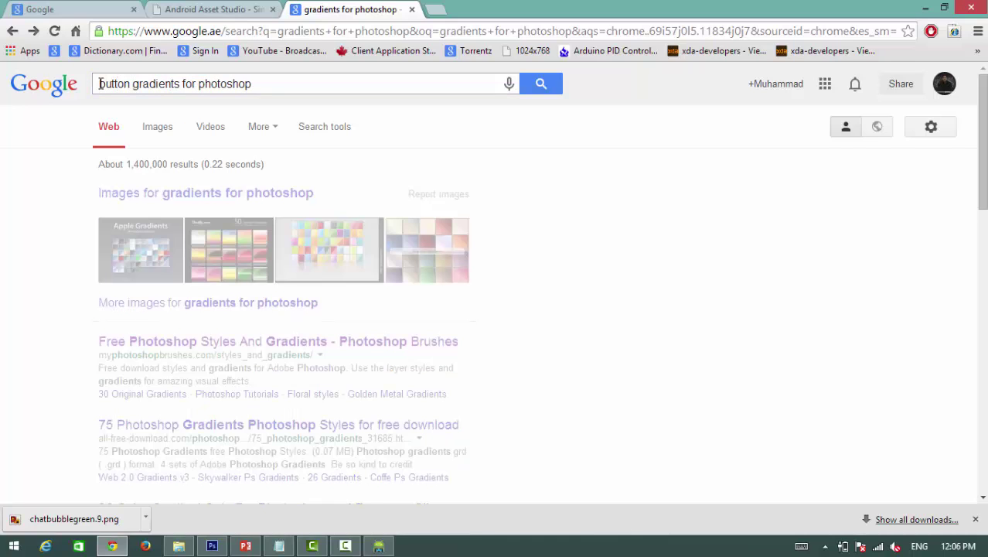
# - Open the "60 Free Photoshop Gradient Sets" article on the TemplateMonster blog and look through the sets it offers
pyautogui.click(197, 199)
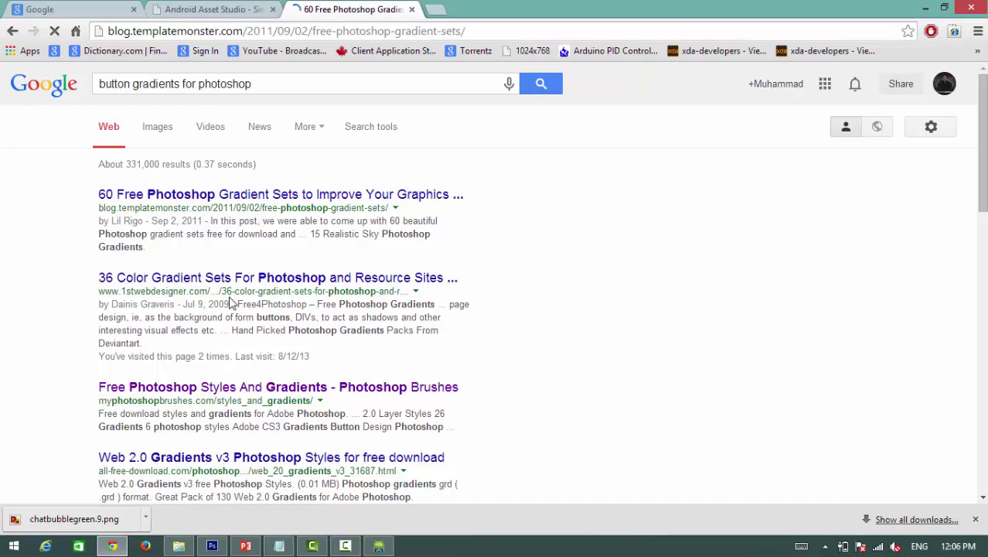
pyautogui.scroll(-4, 315, 406)
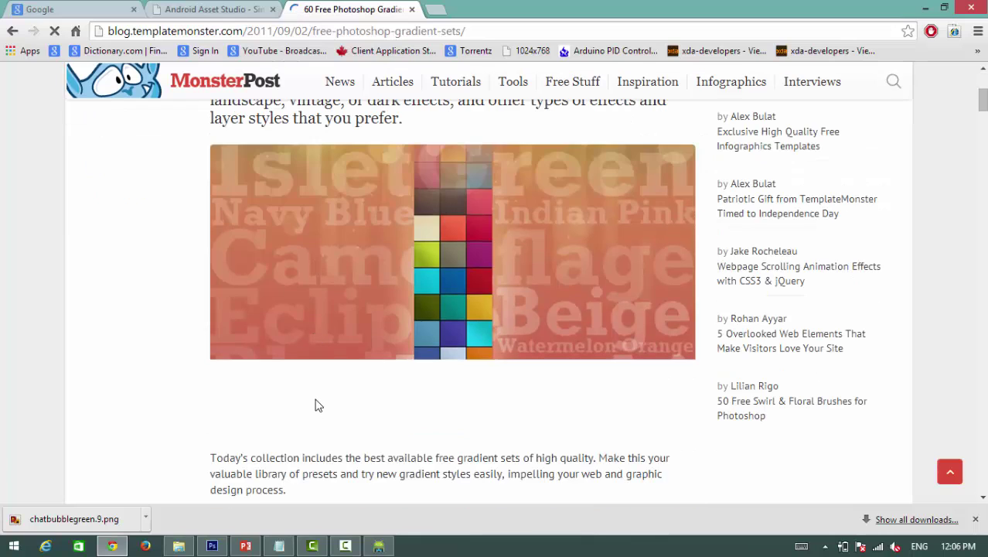
pyautogui.scroll(-10, 456, 355)
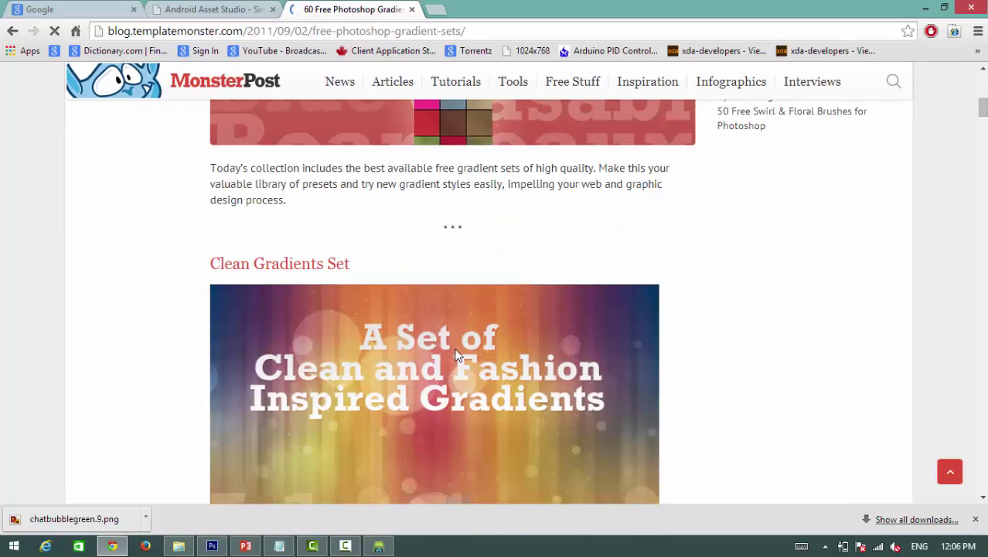
pyautogui.scroll(-15, 457, 355)
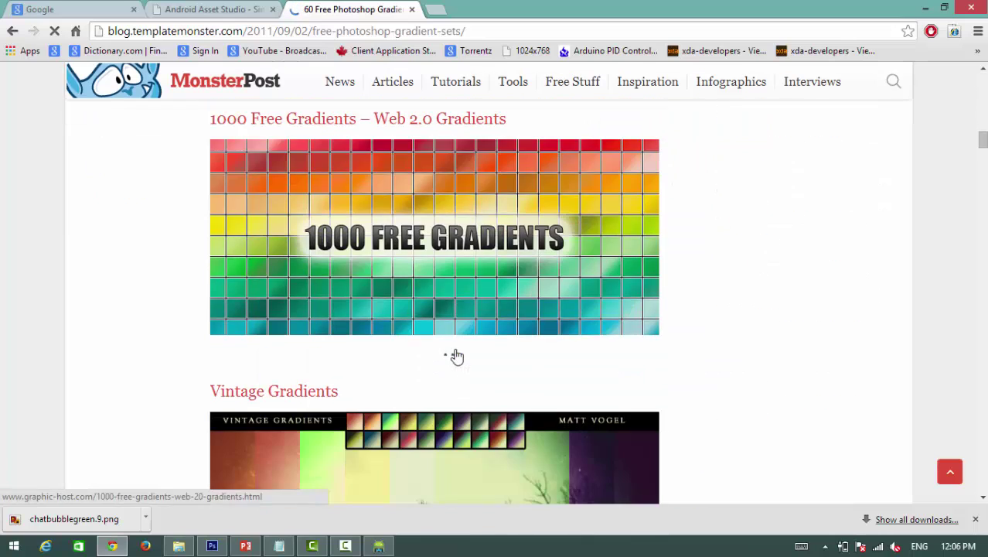
pyautogui.scroll(-12, 456, 355)
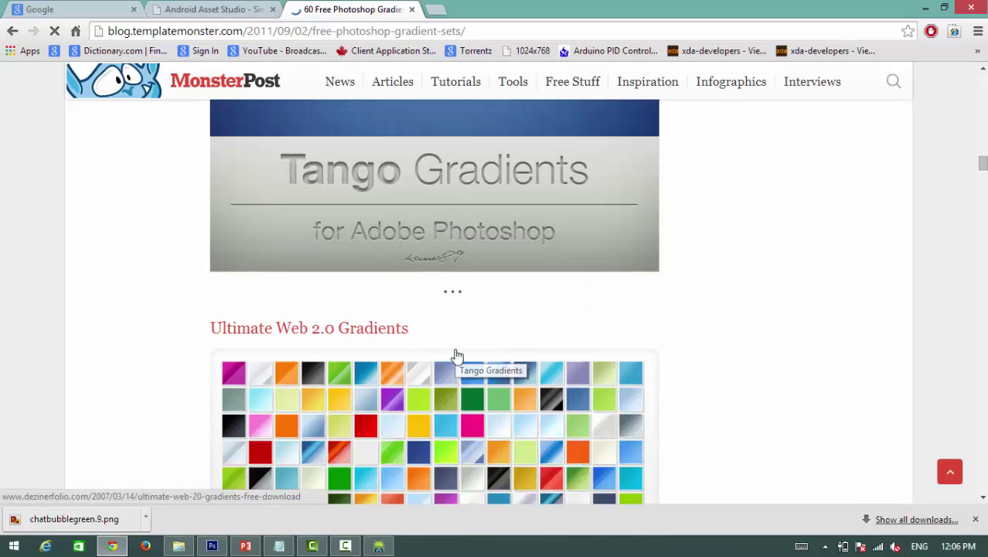
pyautogui.scroll(4, 456, 355)
pyautogui.scroll(15, 456, 355)
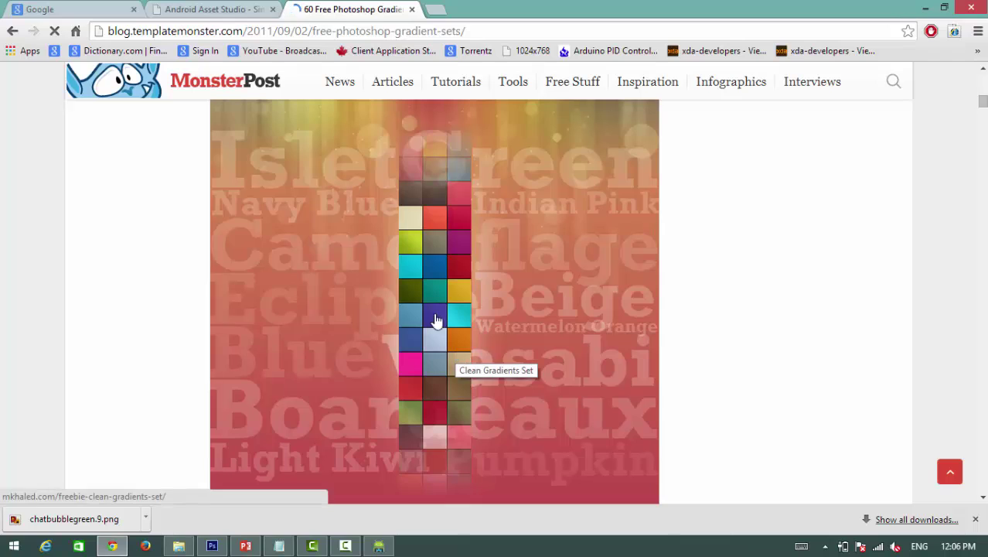
# - Open the Clean Gradients Set link, close its page and look at the article's first gradient sets again
pyautogui.click(421, 297)
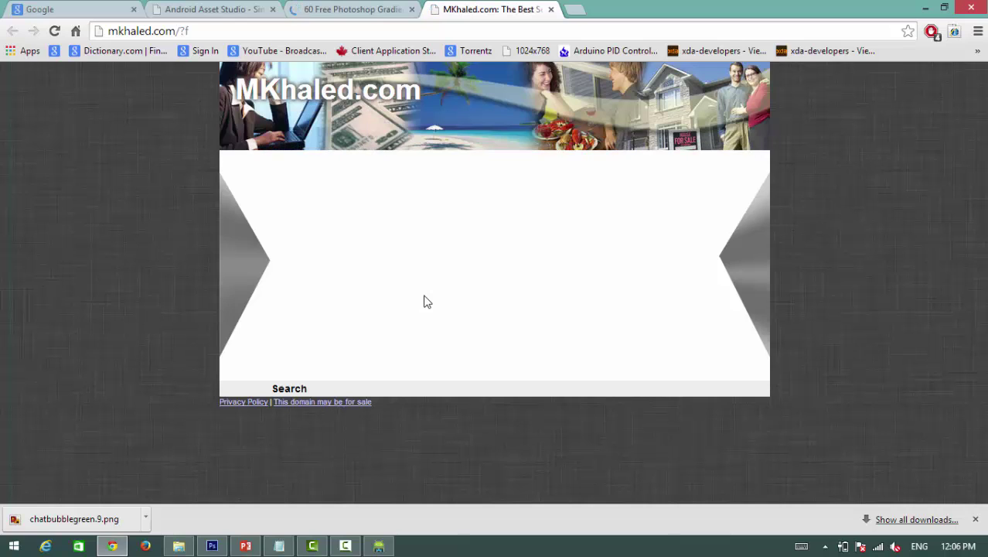
pyautogui.click(375, 8)
pyautogui.click(551, 11)
pyautogui.scroll(-5, 363, 302)
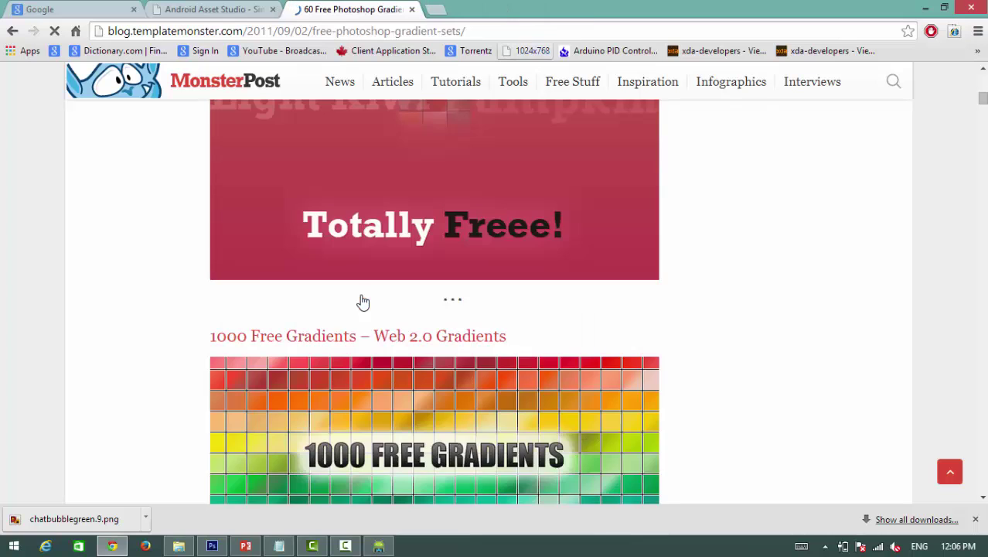
pyautogui.scroll(5, 359, 316)
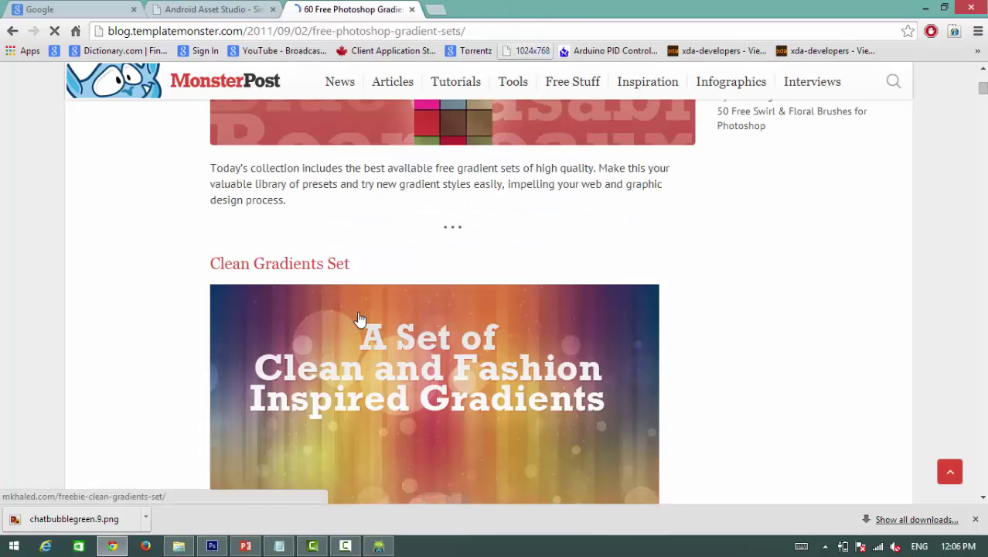
# - Look through the gradient sets in the TemplateMonster article, from its introduction down to the Ultimate Web 2.0 Gradients set
pyautogui.scroll(3, 360, 317)
pyautogui.scroll(2, 298, 188)
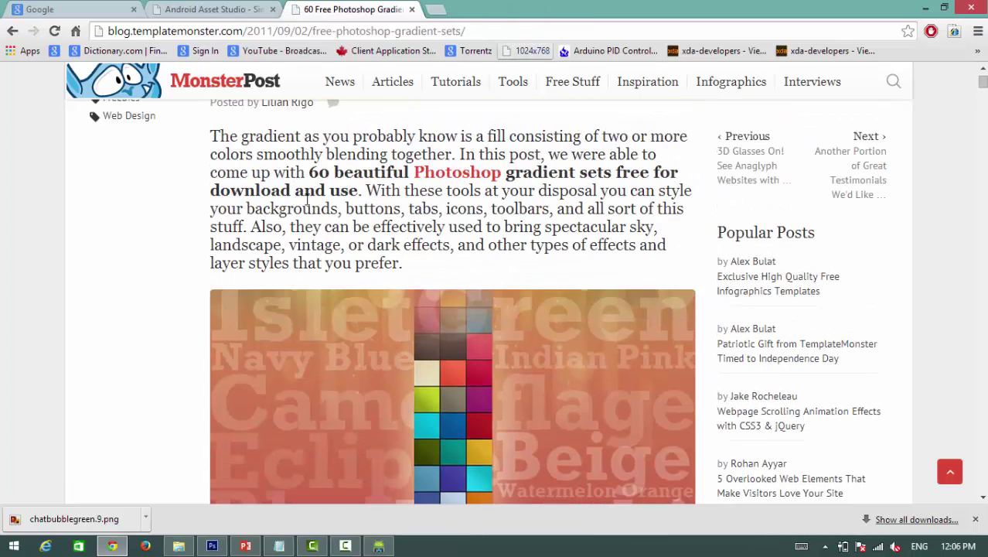
pyautogui.scroll(1, 359, 264)
pyautogui.scroll(-5, 355, 423)
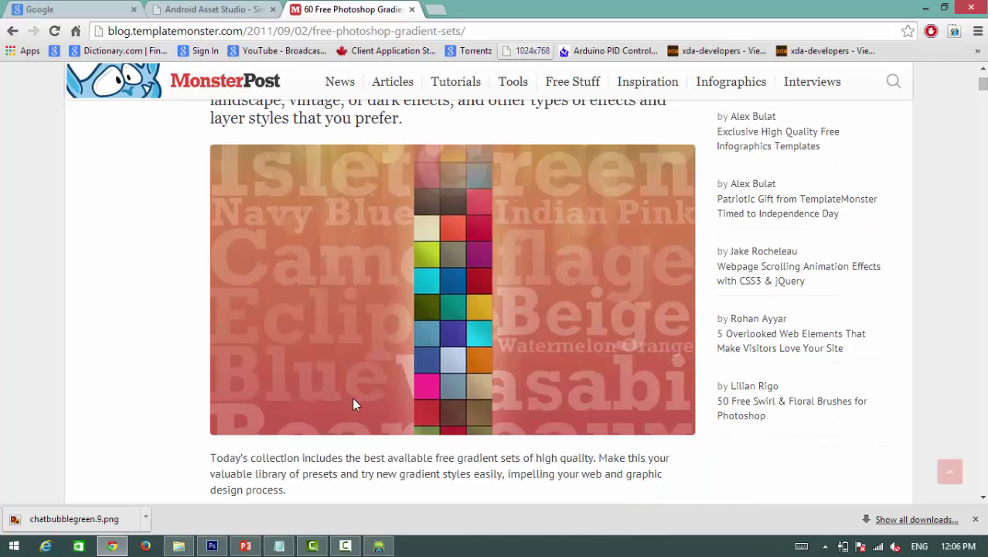
pyautogui.scroll(-10, 345, 352)
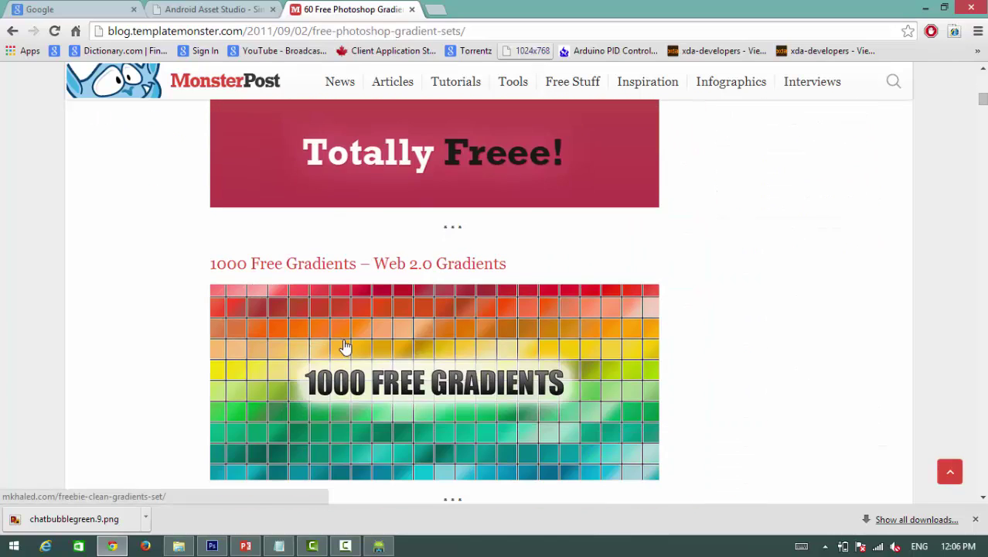
pyautogui.scroll(-12, 347, 367)
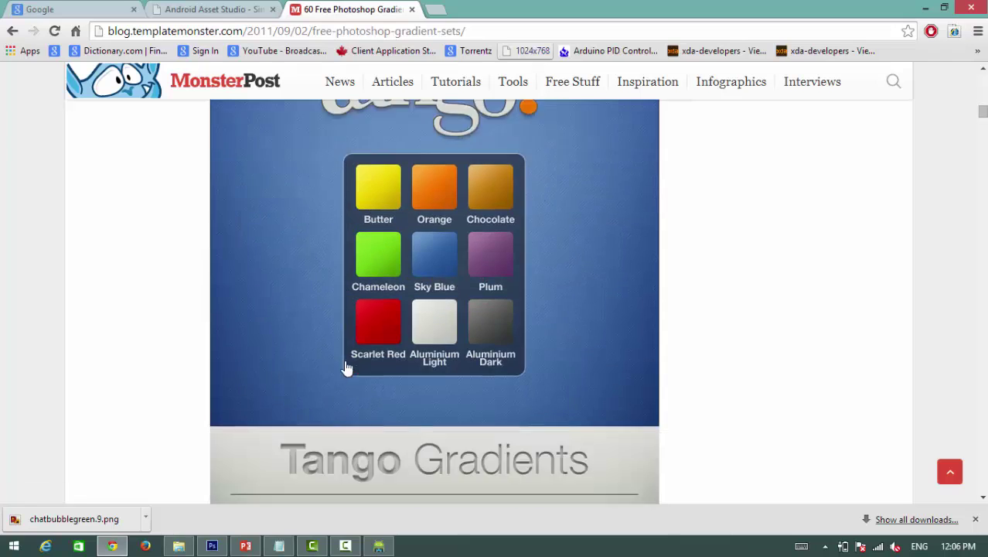
pyautogui.scroll(-6, 370, 342)
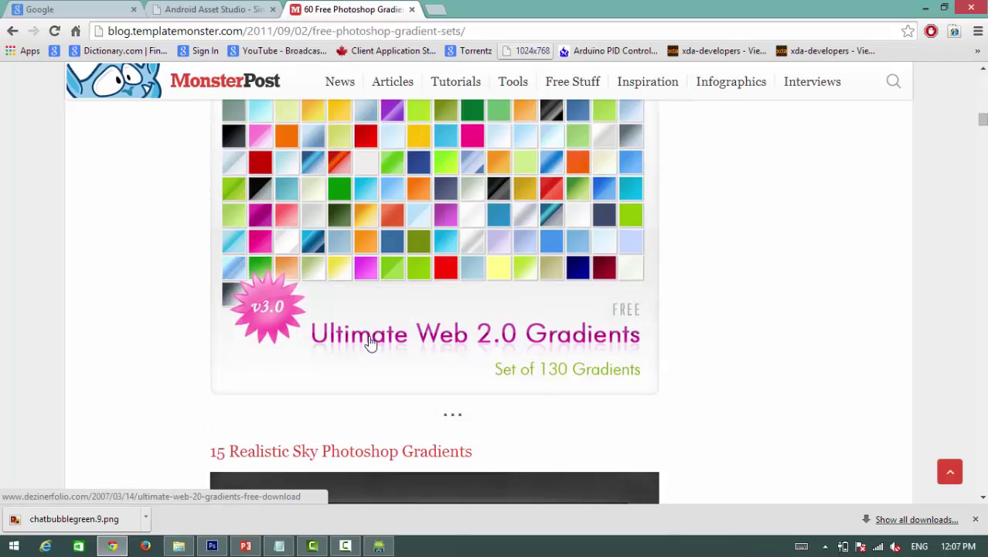
pyautogui.scroll(7, 370, 342)
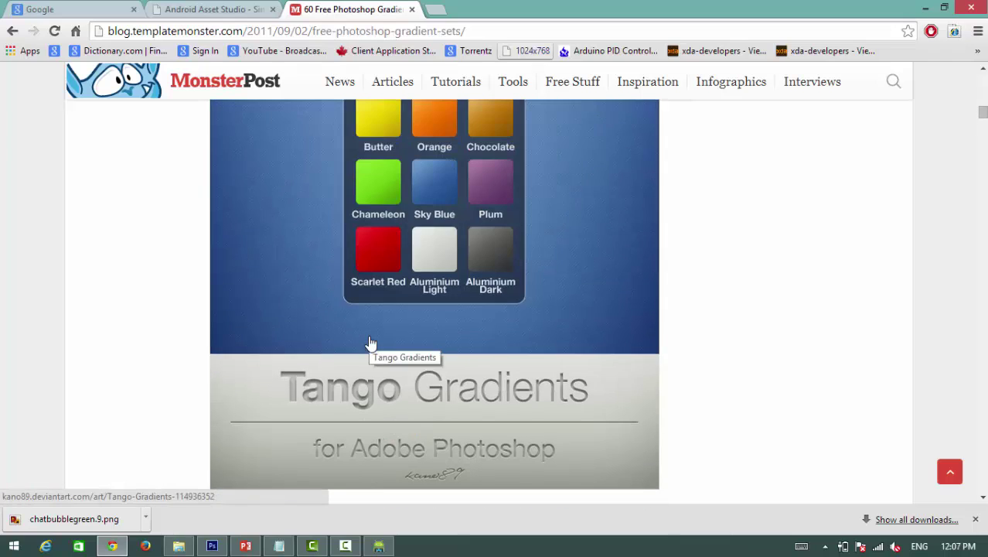
pyautogui.scroll(-5, 371, 342)
pyautogui.scroll(-1, 371, 342)
# - Open the Ultimate Web 2.0 Gradients page and download the web_2_0_grads_v30 ZIP archive into the UI Design folder
pyautogui.click(371, 337)
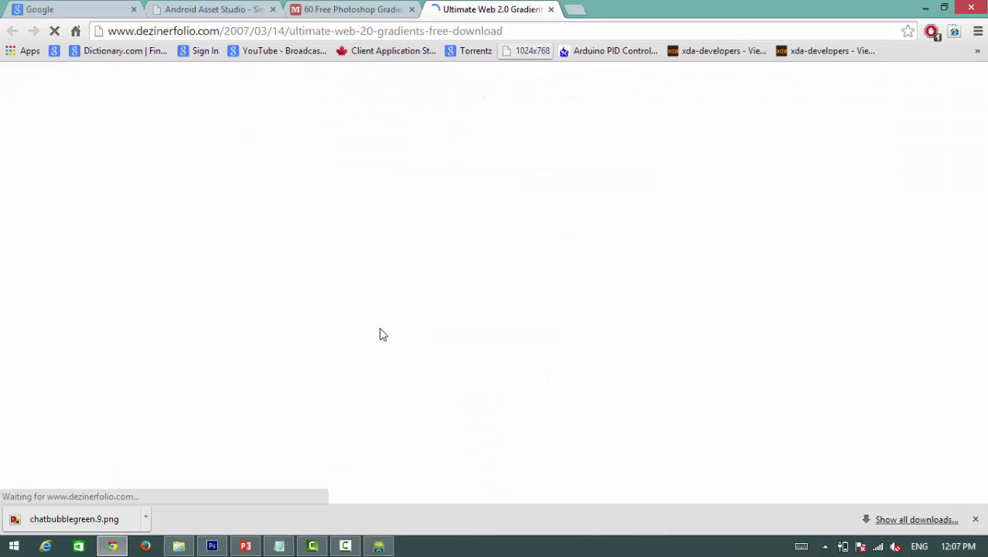
pyautogui.scroll(-10, 393, 336)
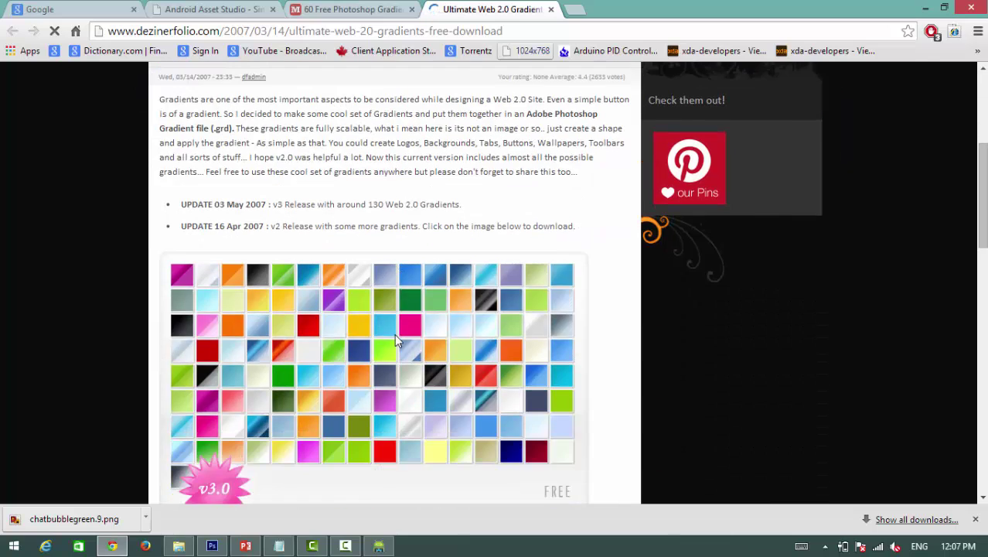
pyautogui.click(208, 317)
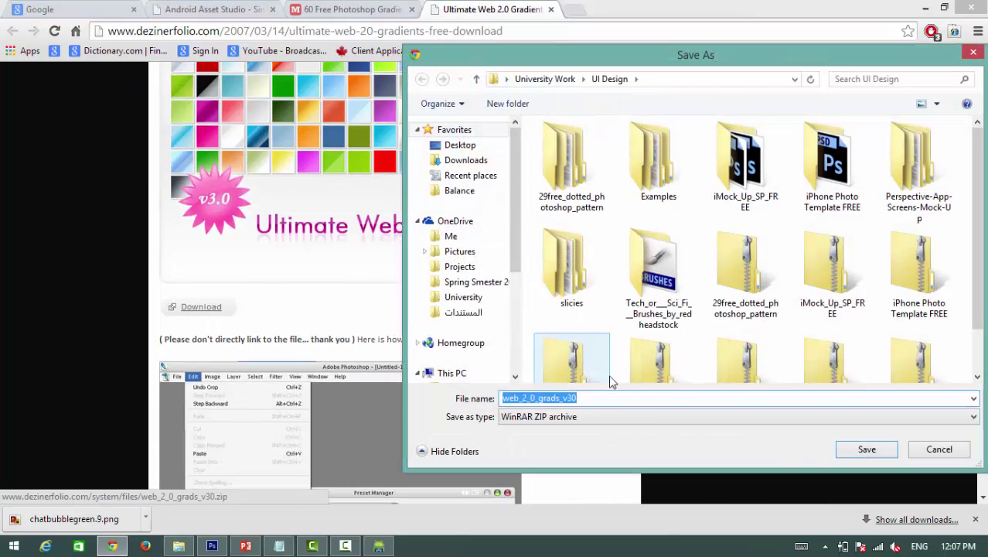
pyautogui.click(864, 450)
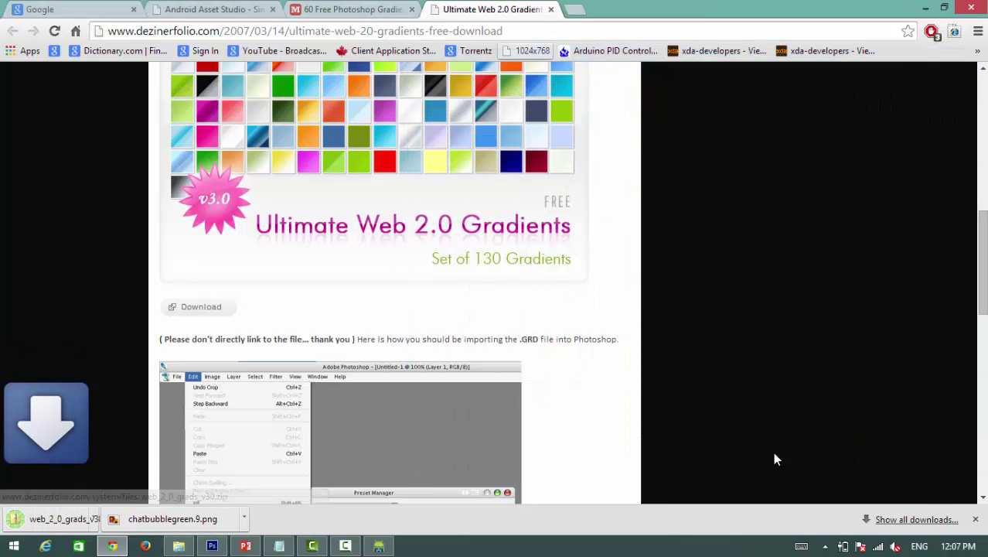
# - Extract the downloaded web_2_0_grads_v30 archive to the suggested folder in UI Design and close the file windows
pyautogui.click(69, 520)
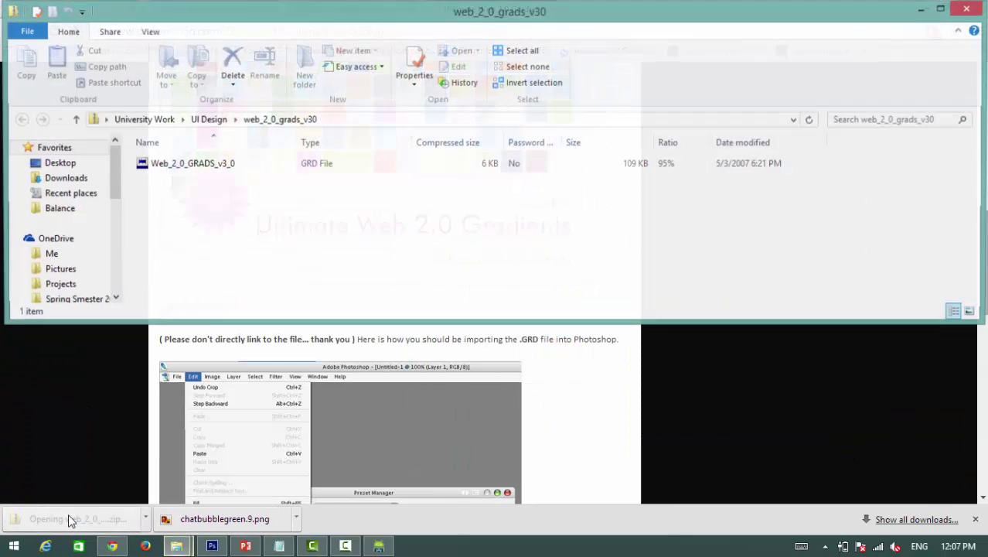
pyautogui.click(205, 166)
pyautogui.click(303, 77)
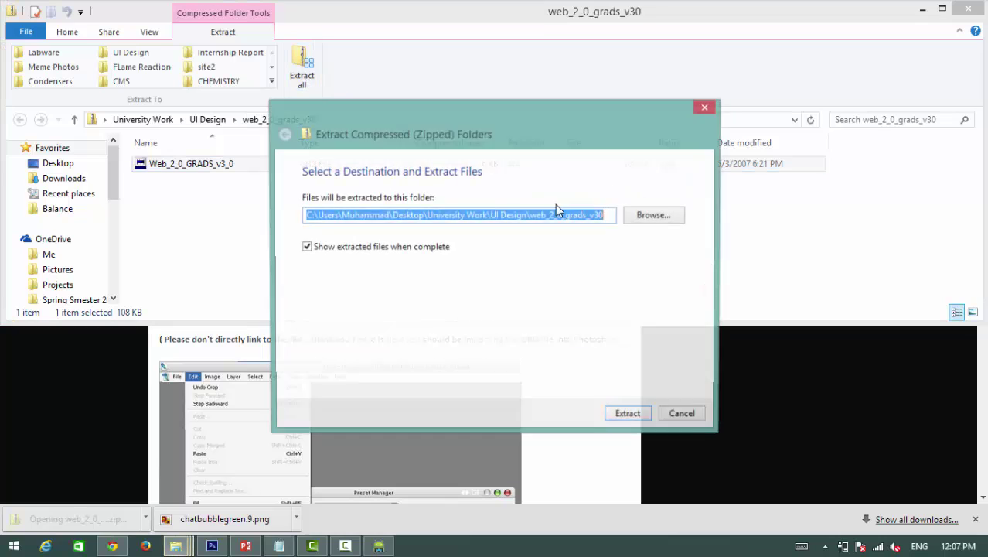
pyautogui.click(629, 415)
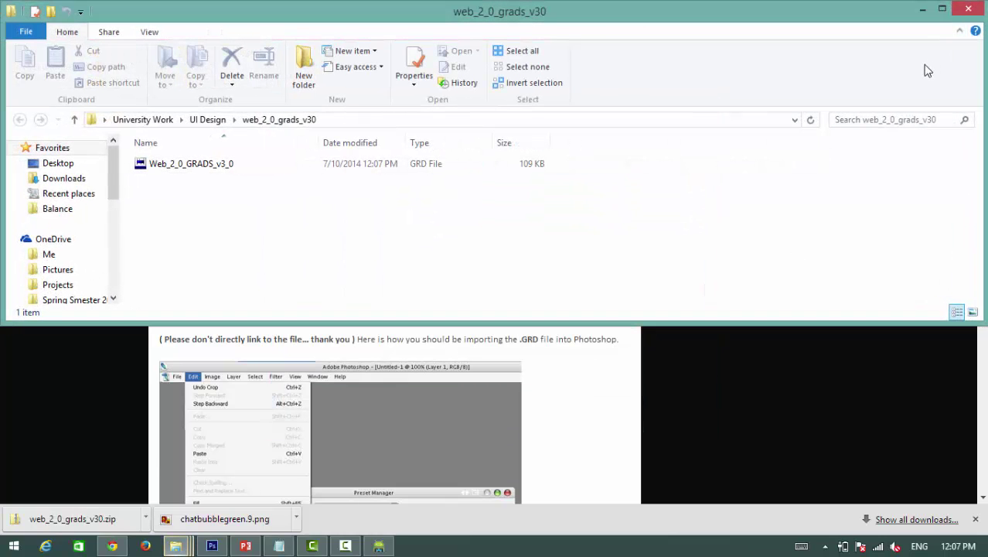
pyautogui.click(968, 8)
pyautogui.click(968, 8)
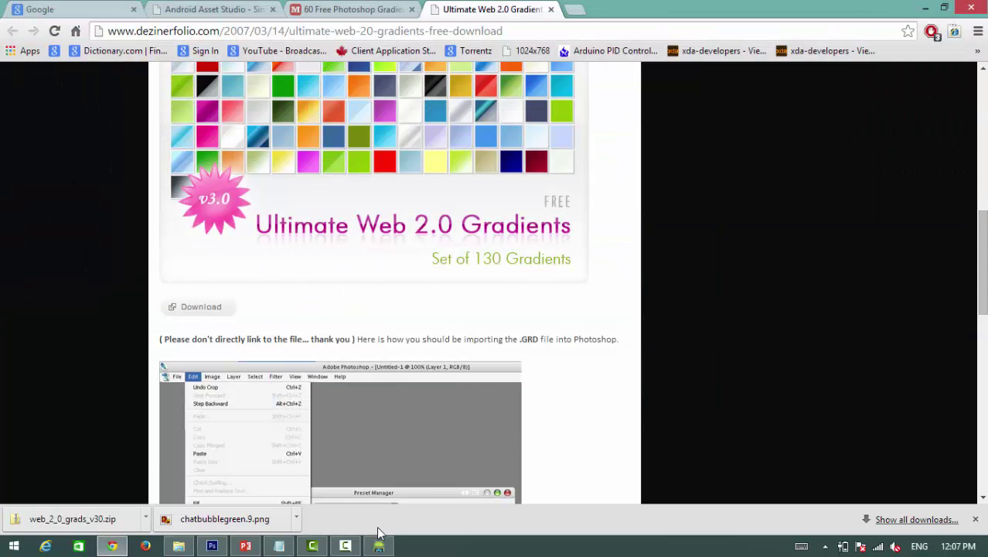
# - Switch to Photoshop, activate the Gradient Tool and open the Gradient Editor in the middle of the canvas
pyautogui.click(212, 546)
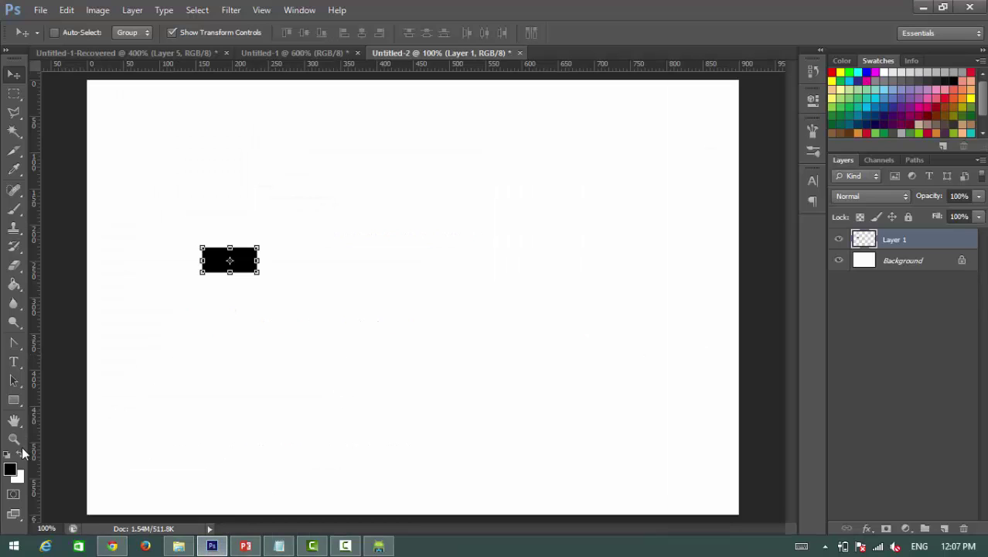
pyautogui.click(14, 284)
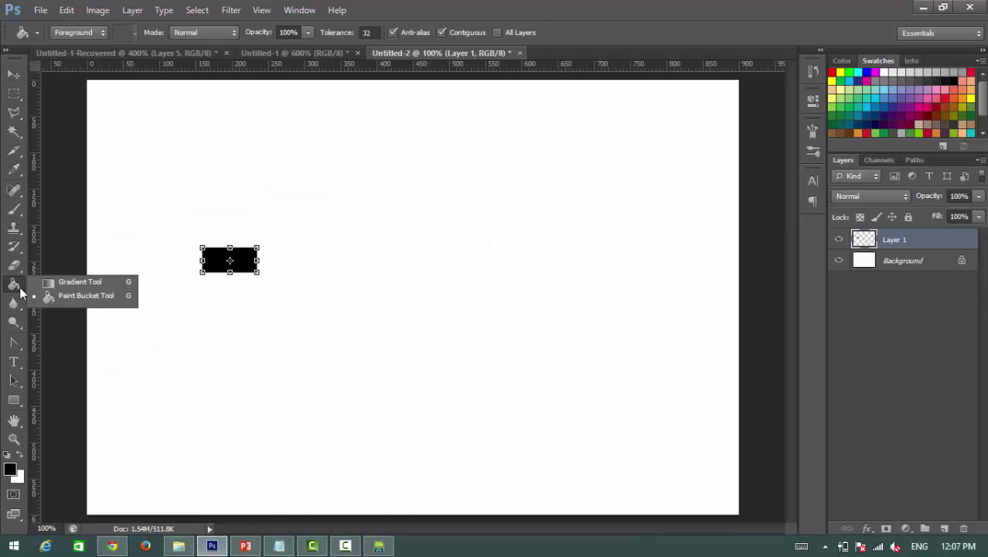
pyautogui.click(70, 282)
pyautogui.click(86, 36)
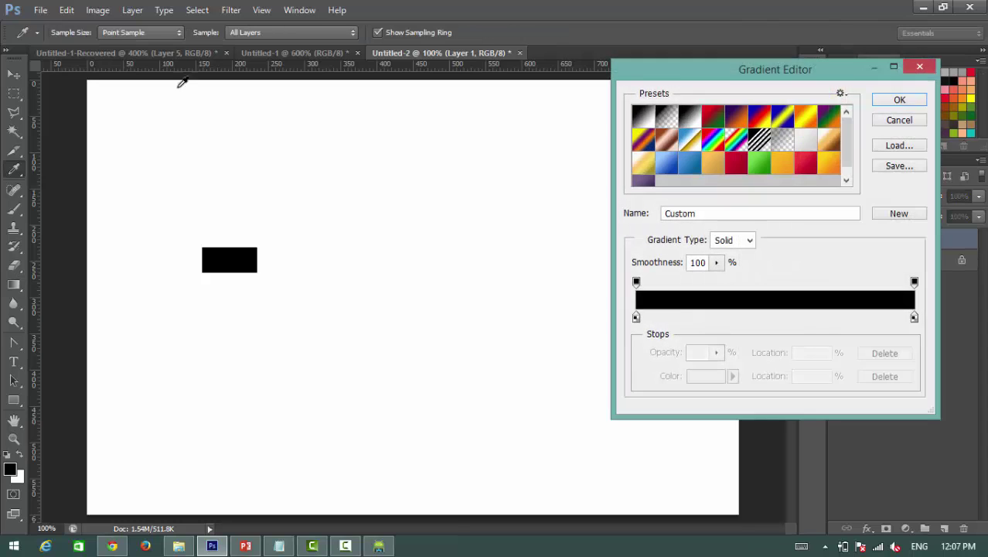
pyautogui.moveTo(829, 73); pyautogui.dragTo(504, 75)
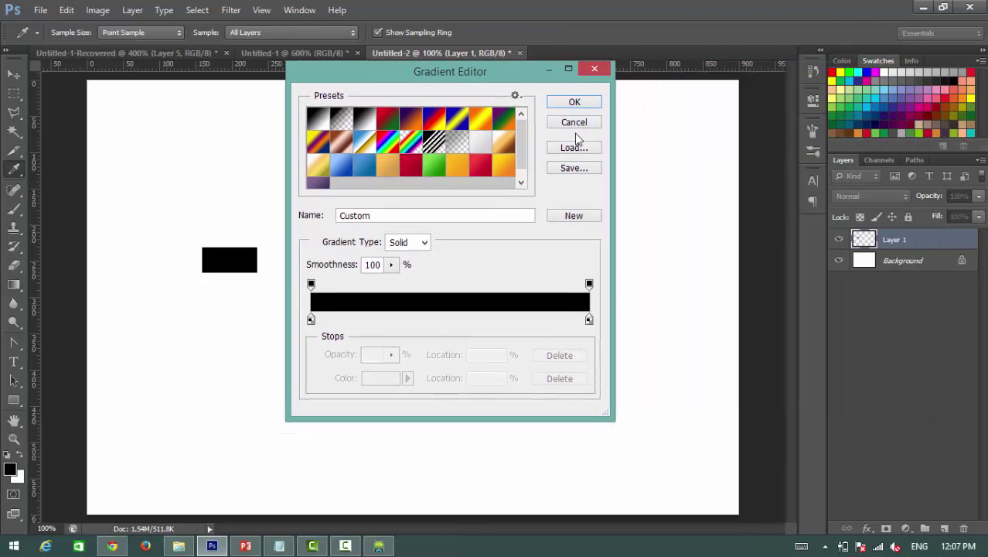
# - Load the Web_2_0_GRADS_v3_0 file from Desktop > University Work > UI Design > web_2_0_grads_v30 into the gradient presets
pyautogui.click(573, 148)
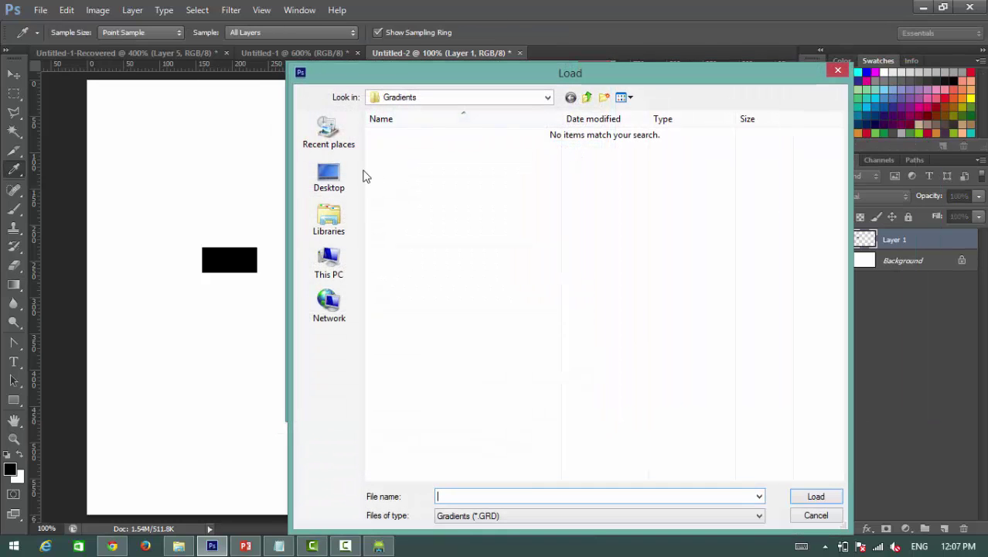
pyautogui.click(331, 176)
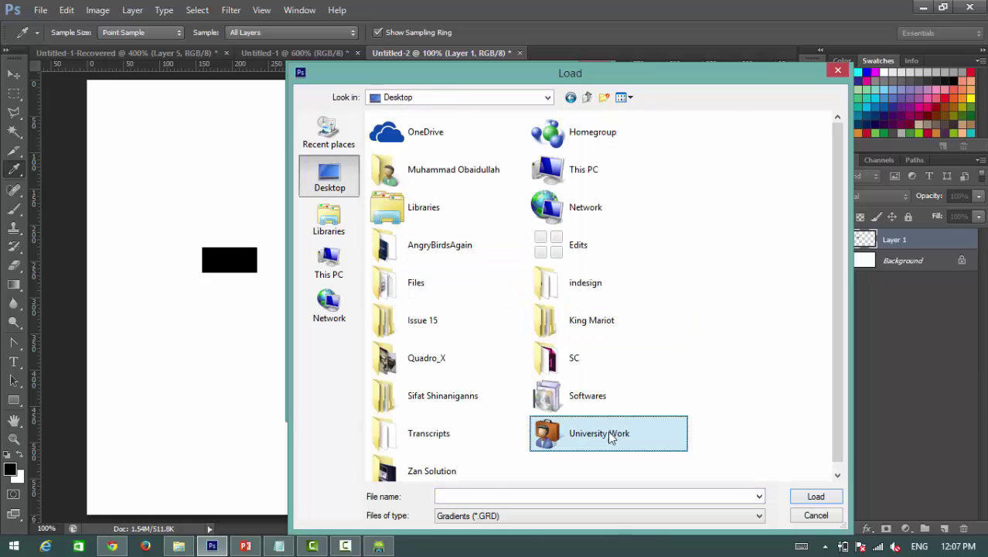
pyautogui.doubleClick(609, 434)
pyautogui.scroll(-4, 762, 348)
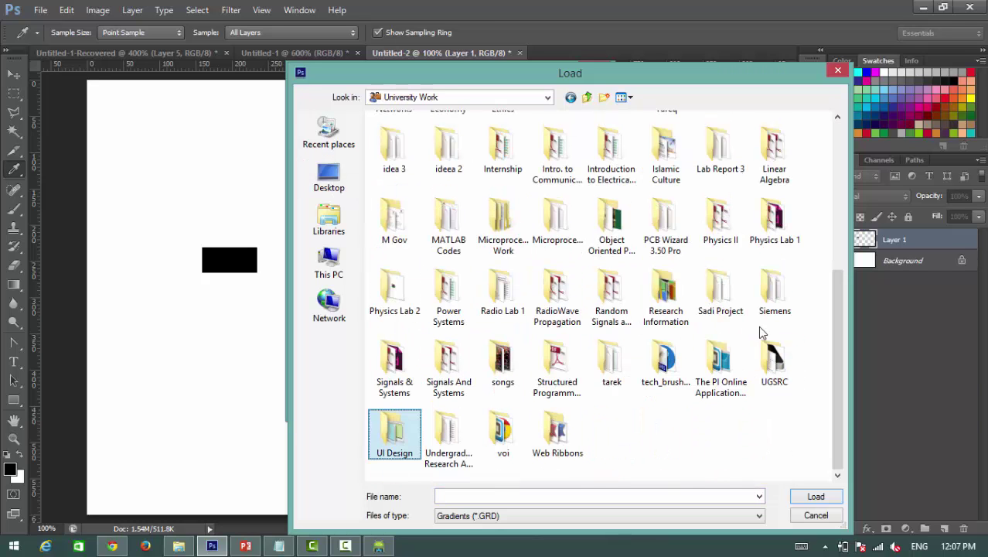
pyautogui.doubleClick(395, 439)
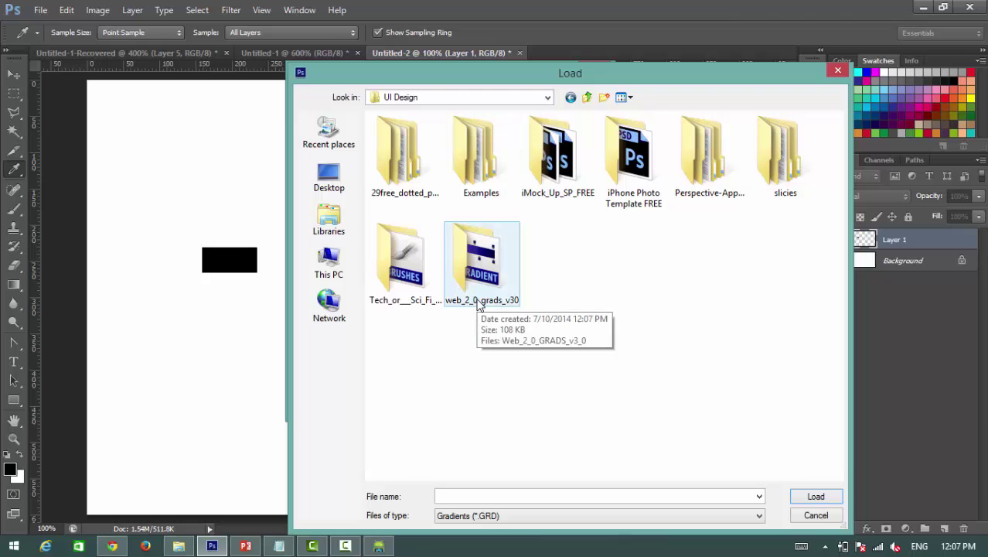
pyautogui.doubleClick(468, 244)
pyautogui.click(415, 136)
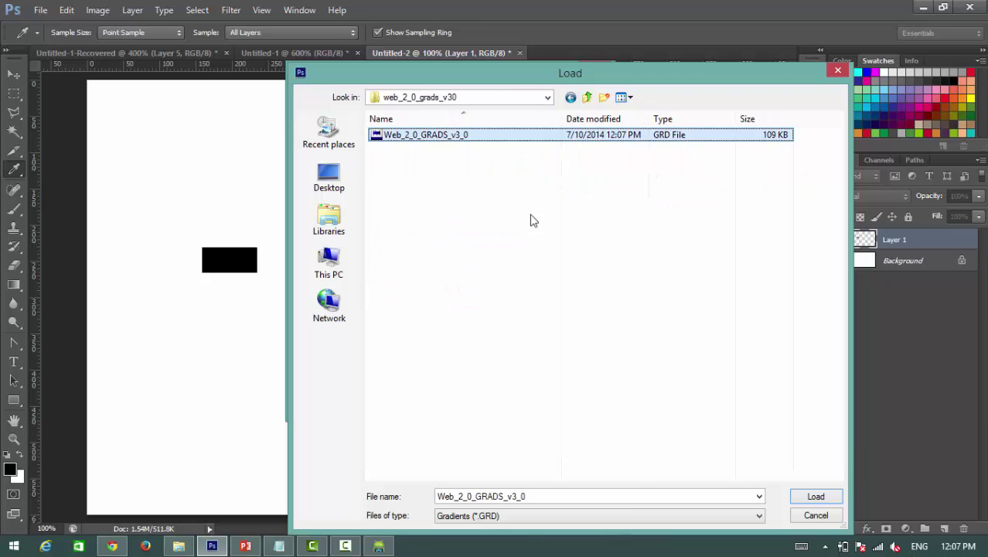
pyautogui.click(818, 497)
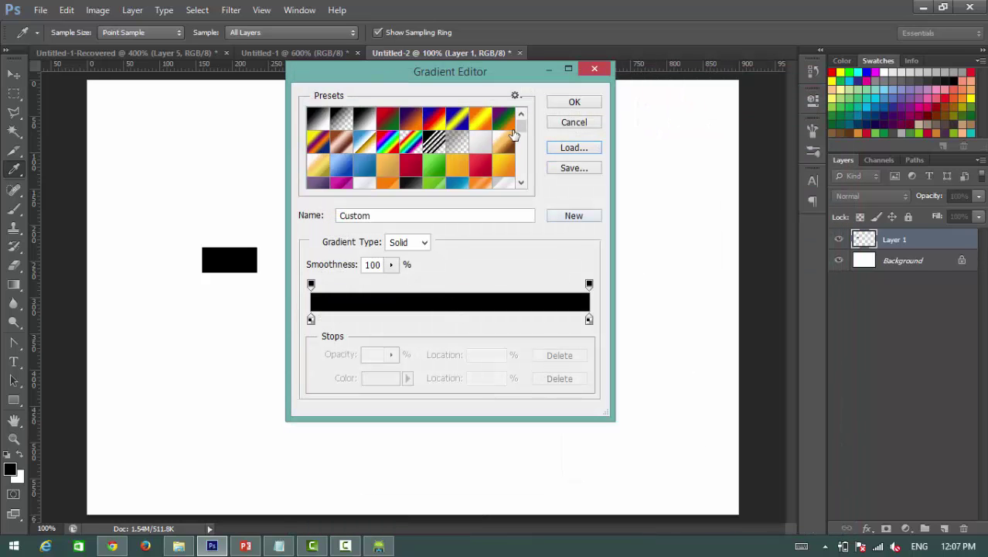
# - Try showing the gradient presets as large thumbnails and return them to the small thumbnail size
pyautogui.click(515, 96)
pyautogui.click(551, 138)
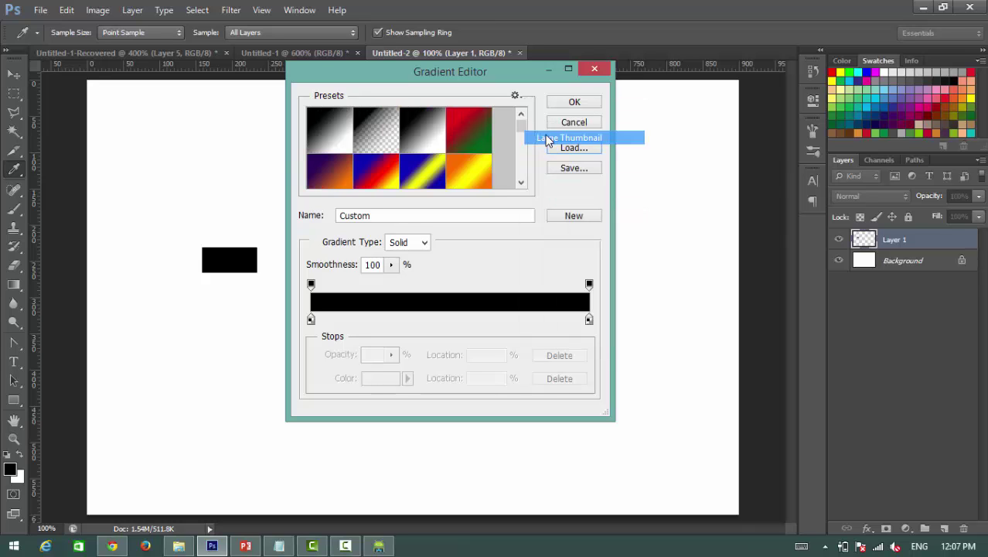
pyautogui.click(515, 95)
pyautogui.click(574, 121)
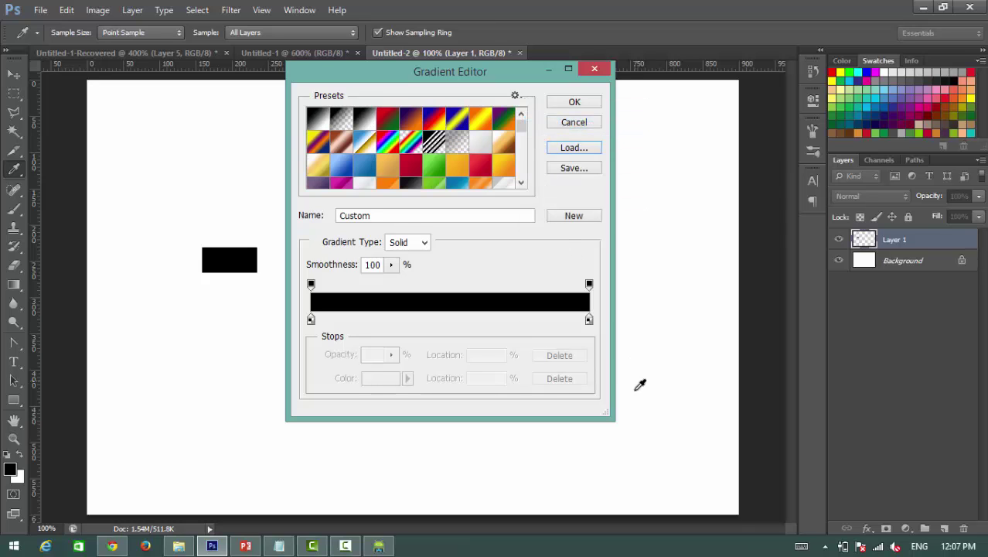
# - Enlarge the Gradient Editor, browse the loaded presets and apply the light-to-dark red gradient to the Gradient Tool
pyautogui.moveTo(608, 418); pyautogui.dragTo(653, 481)
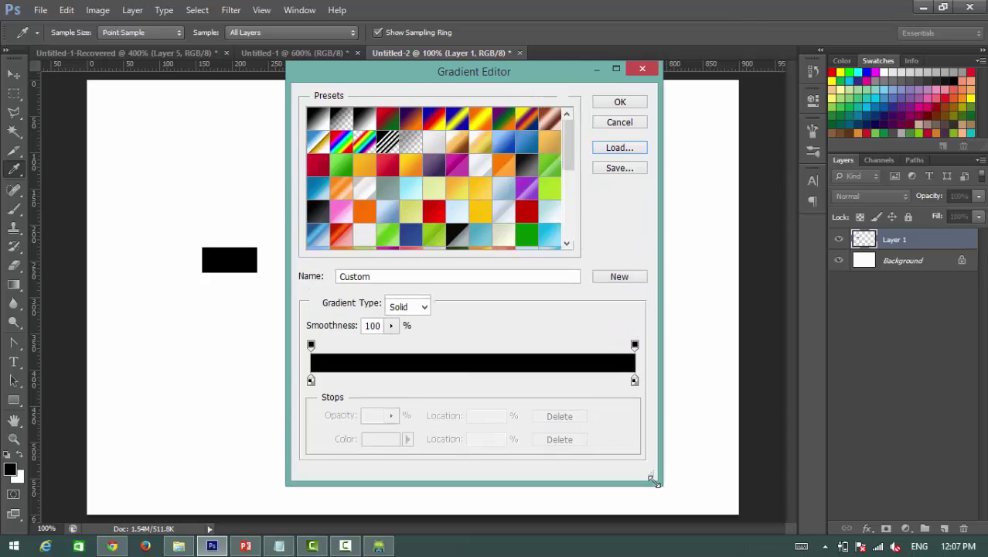
pyautogui.moveTo(572, 158); pyautogui.dragTo(572, 235)
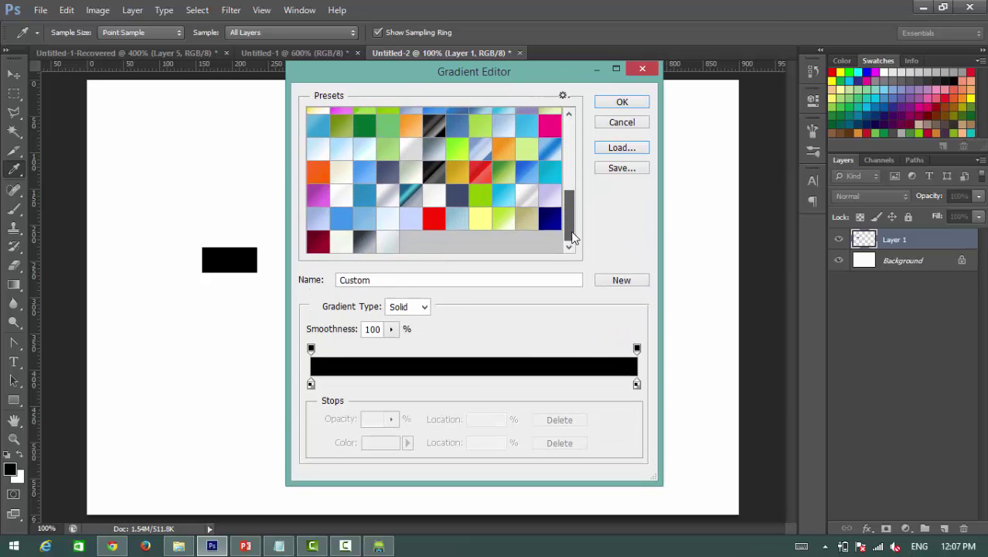
pyautogui.click(319, 243)
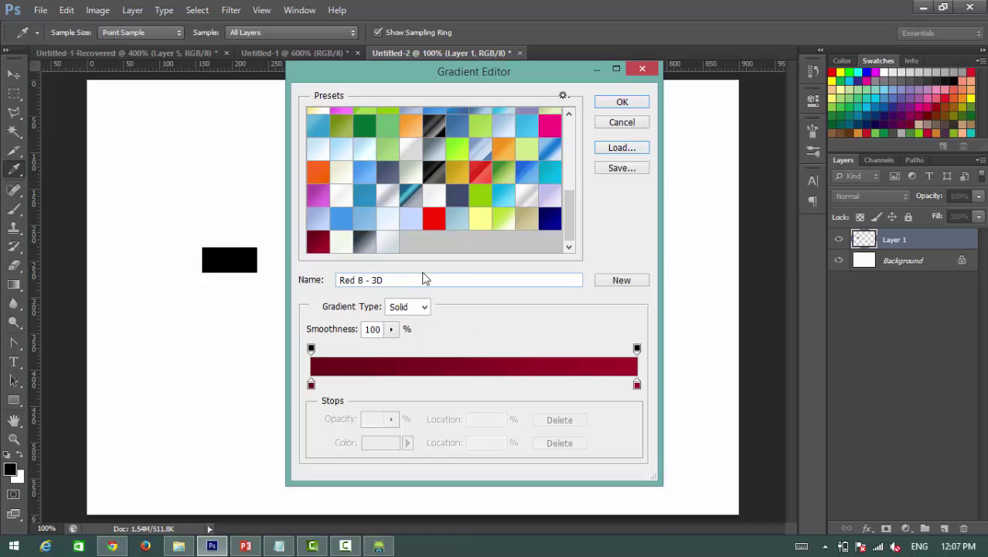
pyautogui.scroll(10, 445, 233)
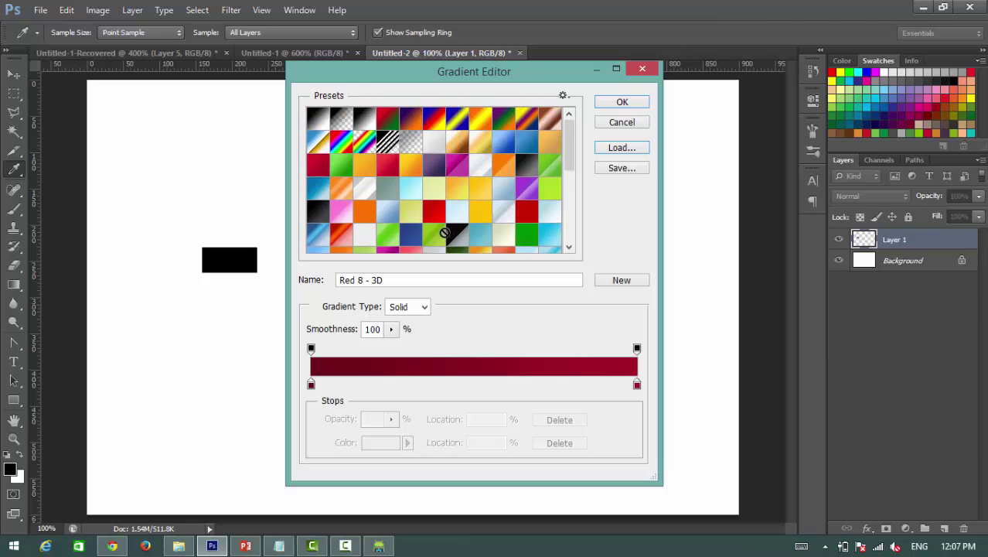
pyautogui.click(408, 171)
pyautogui.click(379, 170)
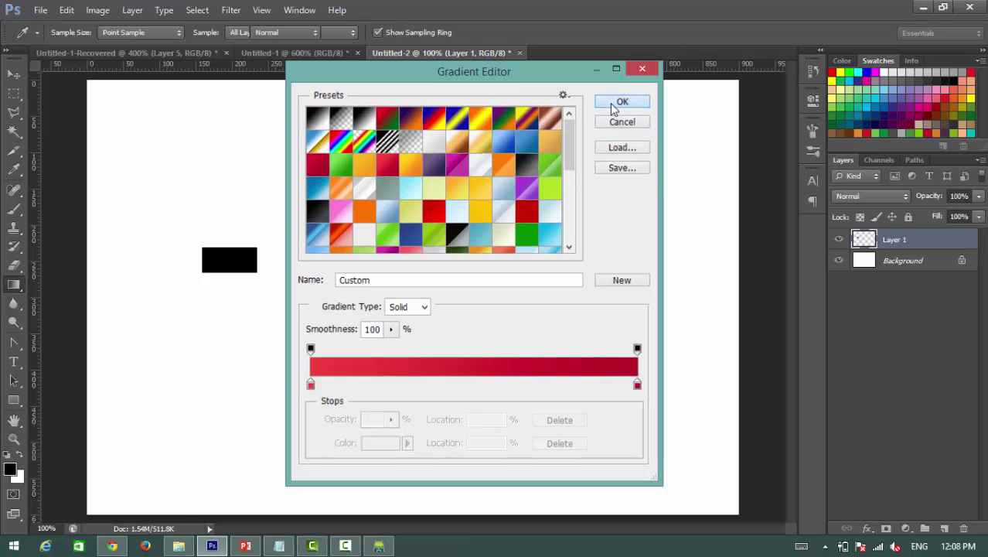
pyautogui.click(616, 106)
# - Add a Gradient Overlay to Layer 1 and open its gradient for editing
pyautogui.rightClick(891, 244)
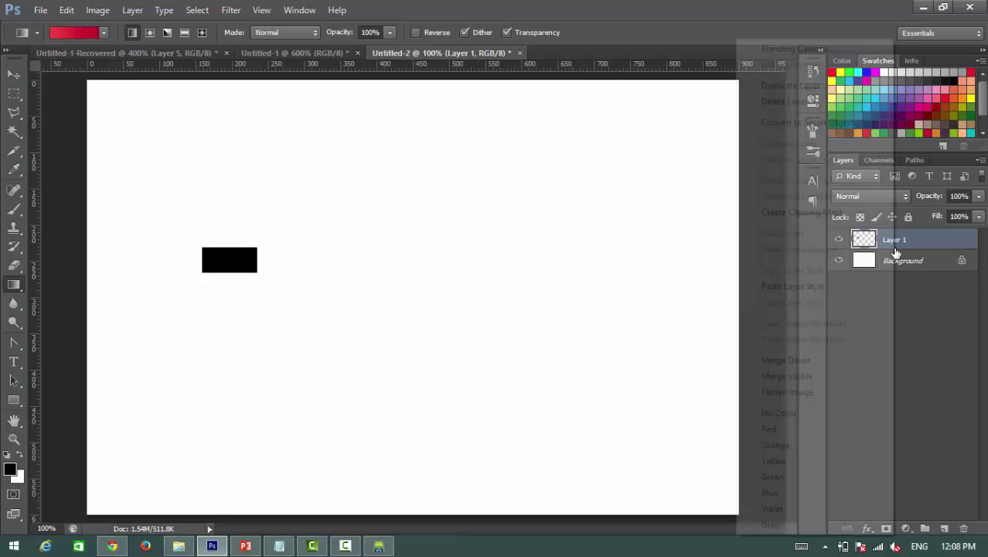
pyautogui.click(784, 49)
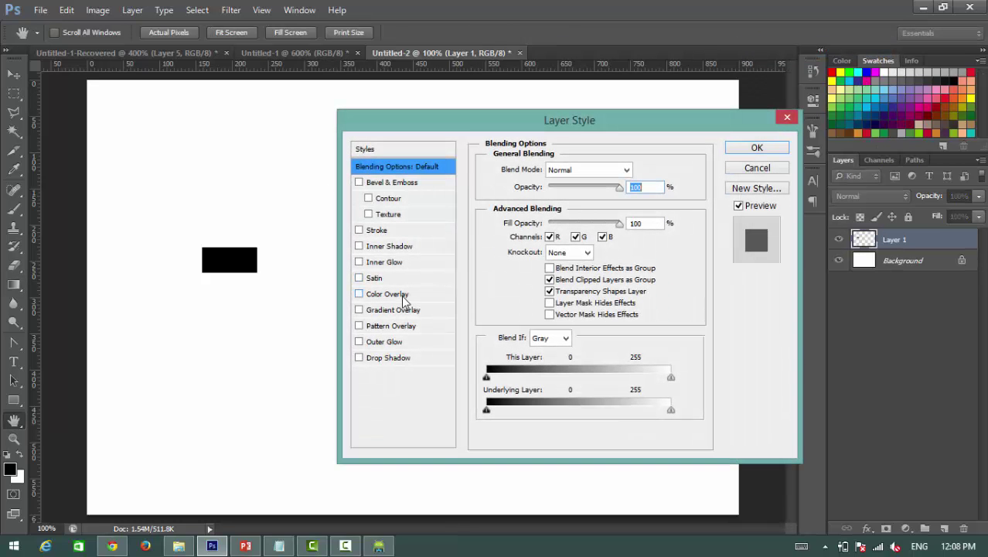
pyautogui.click(393, 309)
pyautogui.click(572, 200)
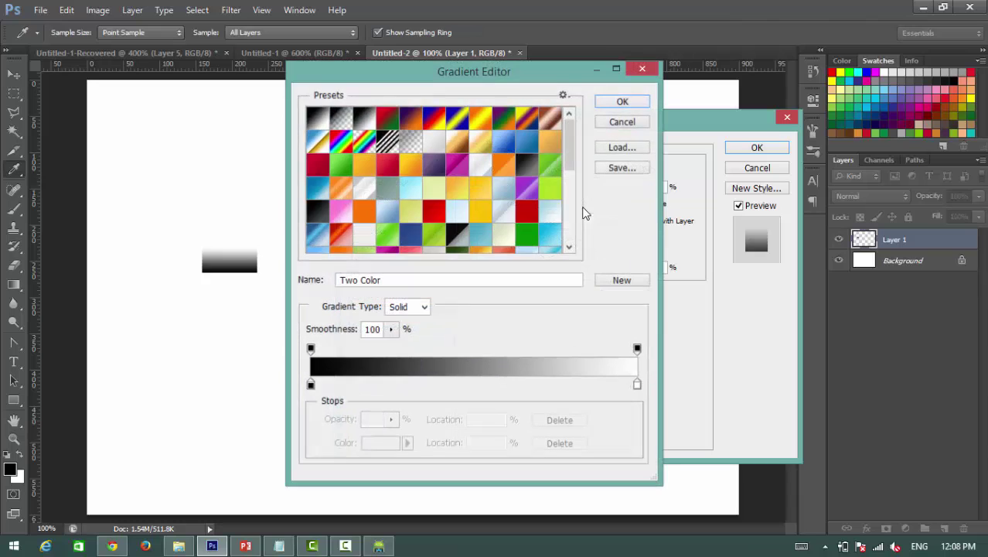
# - Try the Red 1 - 3D, Orange 2 - Semi Flat and Orange 11 - 3D presets on the overlay
pyautogui.moveTo(573, 147); pyautogui.dragTo(572, 161)
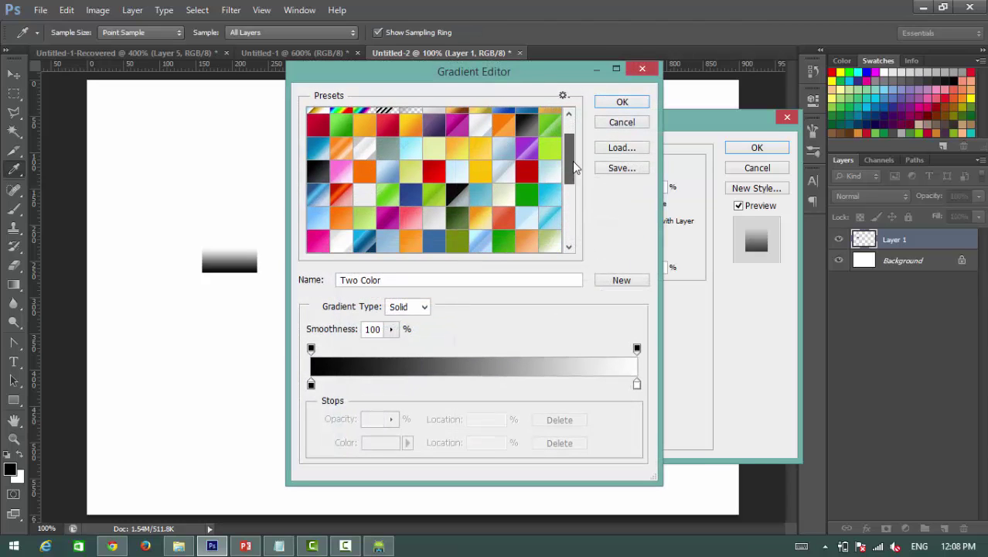
pyautogui.click(442, 180)
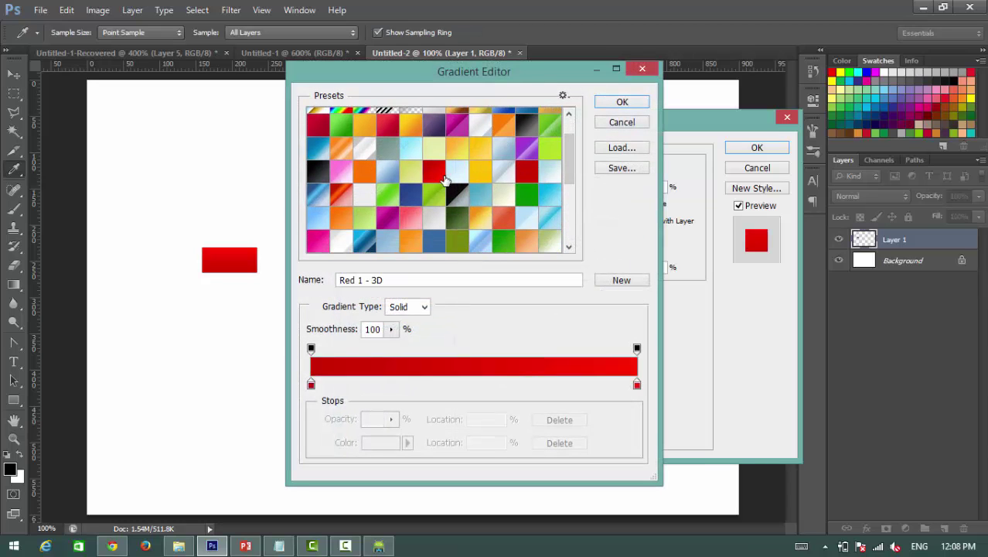
pyautogui.click(366, 171)
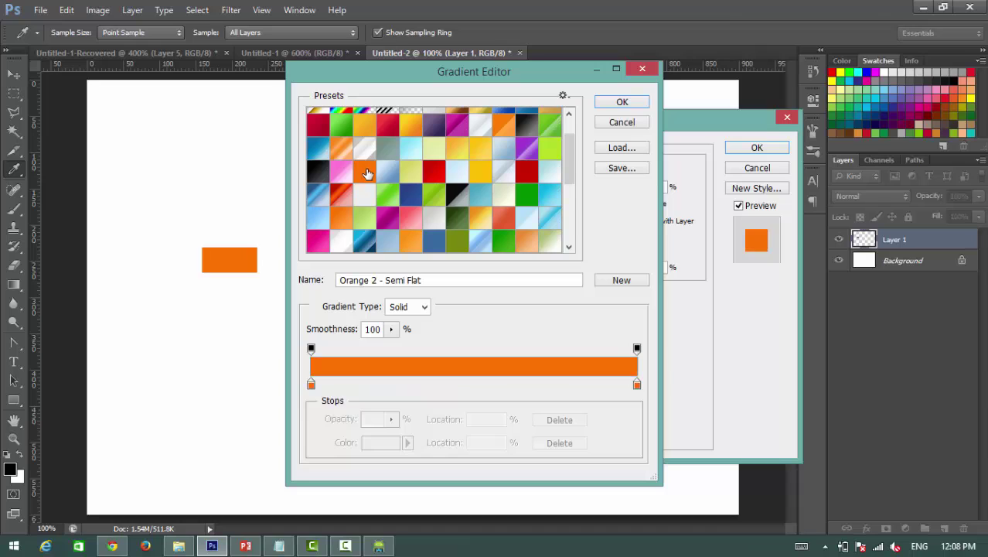
pyautogui.click(481, 220)
pyautogui.scroll(-1, 488, 224)
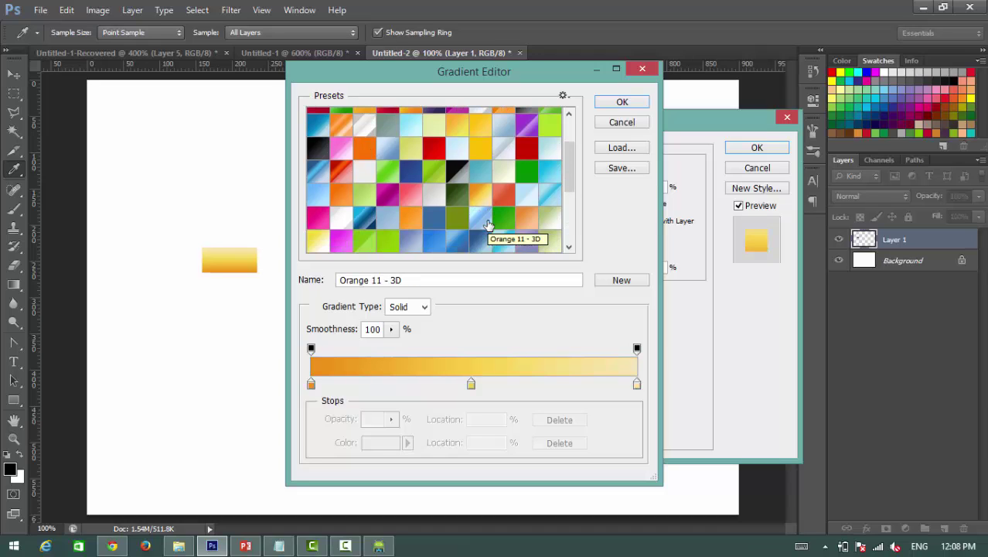
# - Try turning the orange gradient plain yellow by recolouring its end stops and removing the middle stop
pyautogui.click(636, 385)
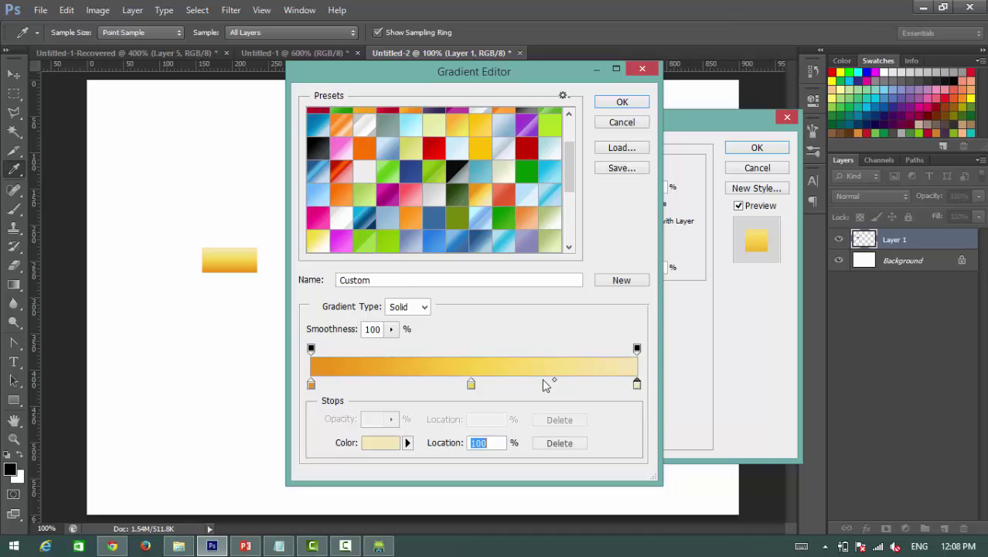
pyautogui.click(493, 365)
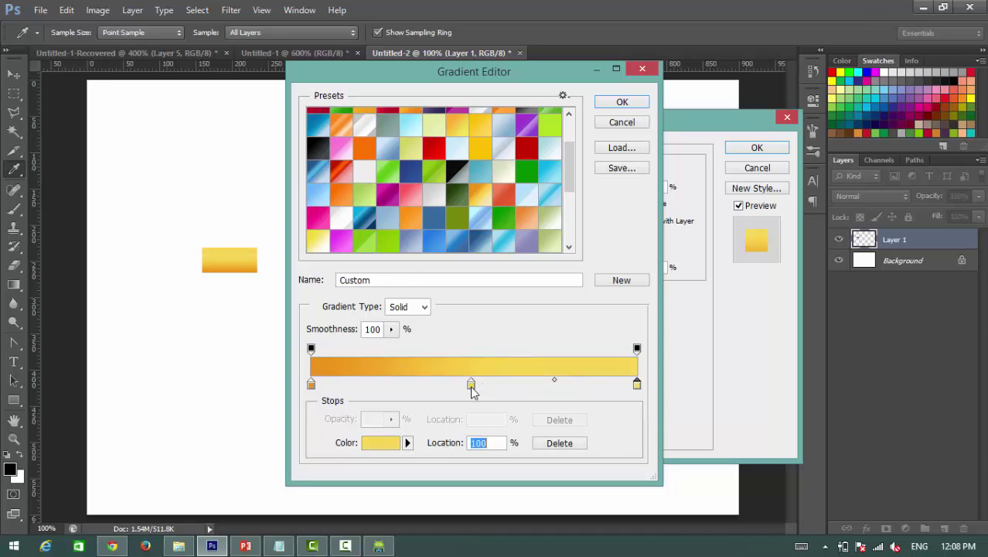
pyautogui.click(472, 385)
pyautogui.press('BackSpace')
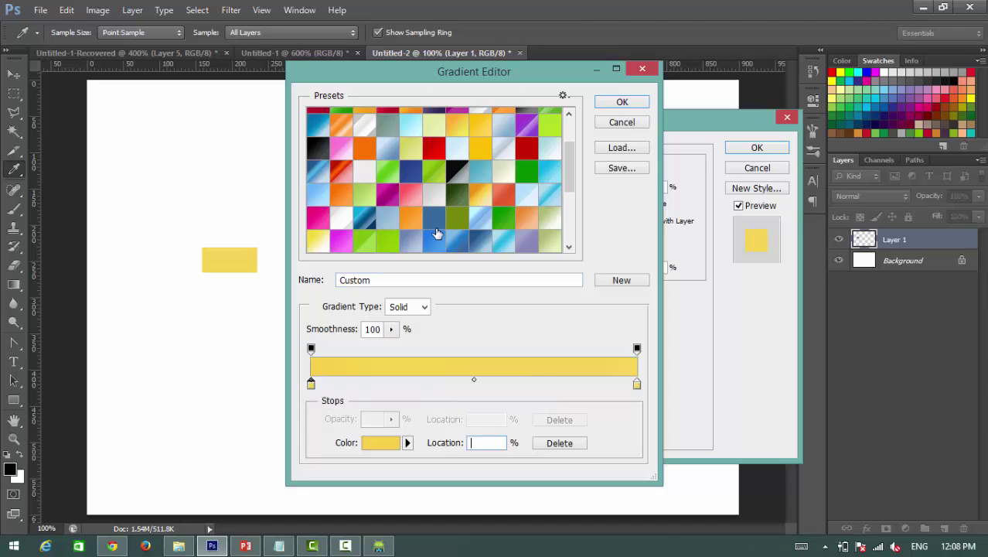
# - Try the Red 6 - Gloss preset, settle on the light-to-dark red gradient for the overlay and reverse its direction
pyautogui.click(342, 179)
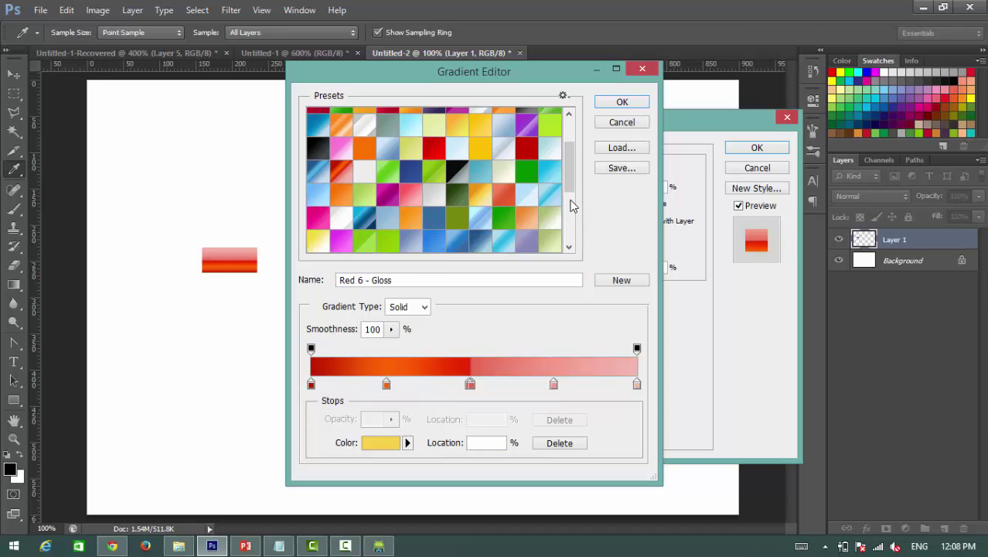
pyautogui.scroll(3, 573, 205)
pyautogui.click(386, 173)
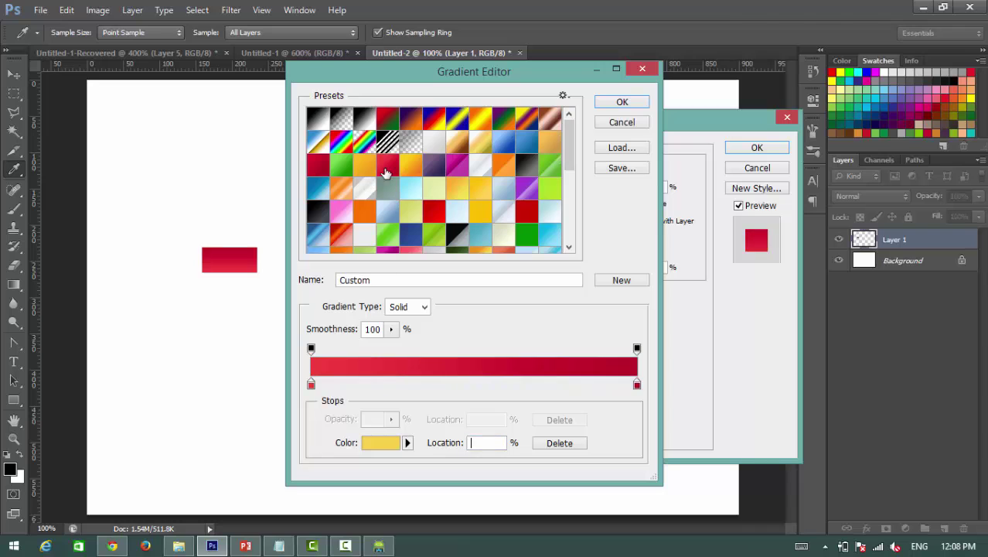
pyautogui.click(622, 102)
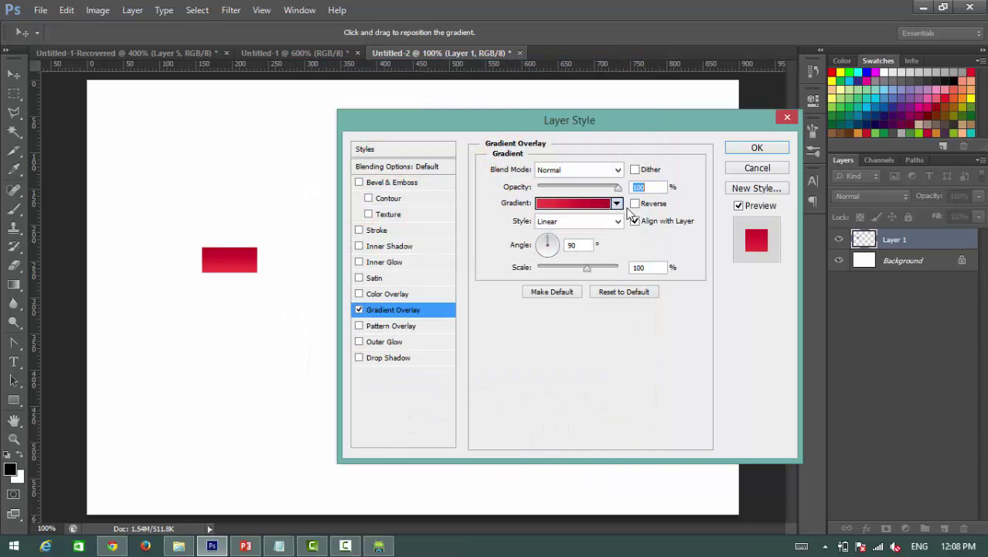
pyautogui.click(634, 203)
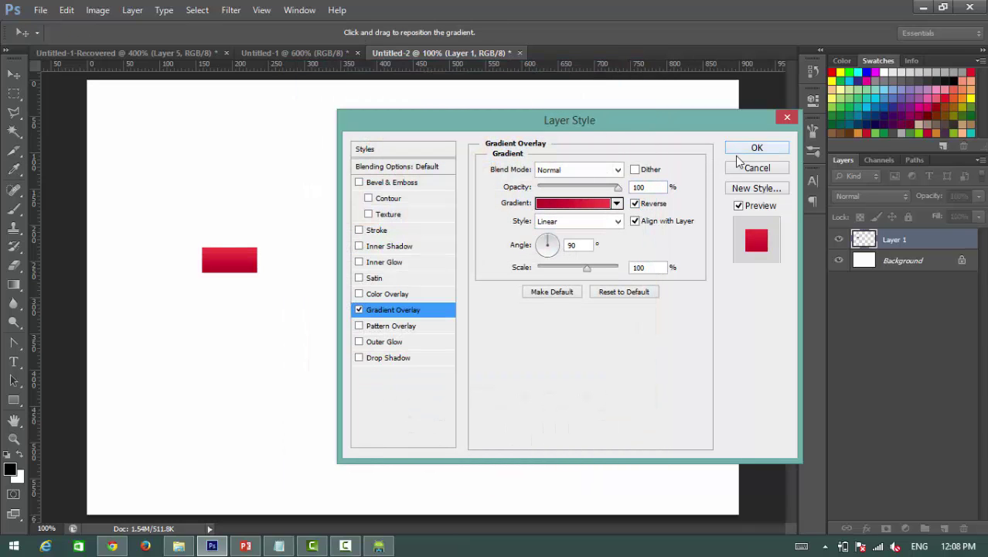
# - Add a stroke to the button layer with a size of 1 px
pyautogui.click(377, 230)
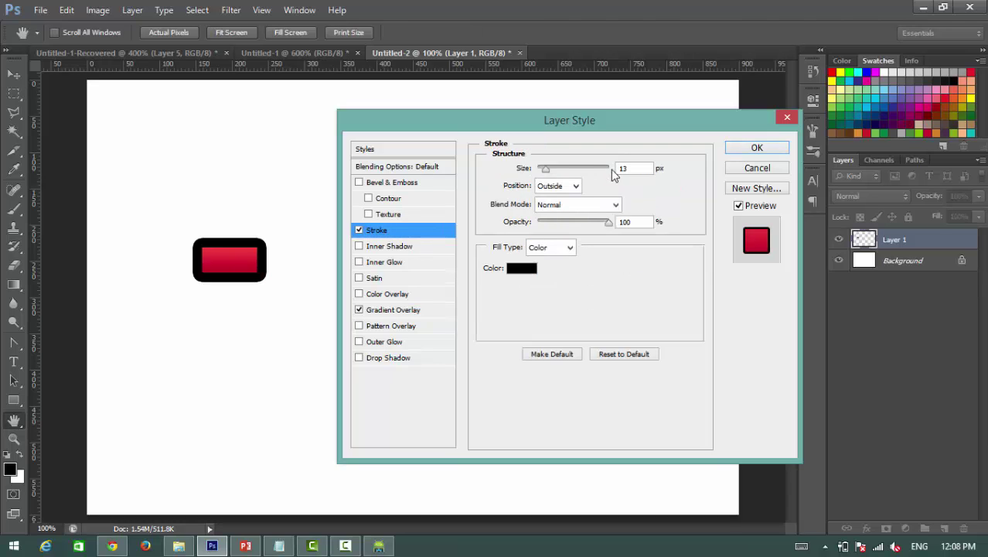
pyautogui.write('1')
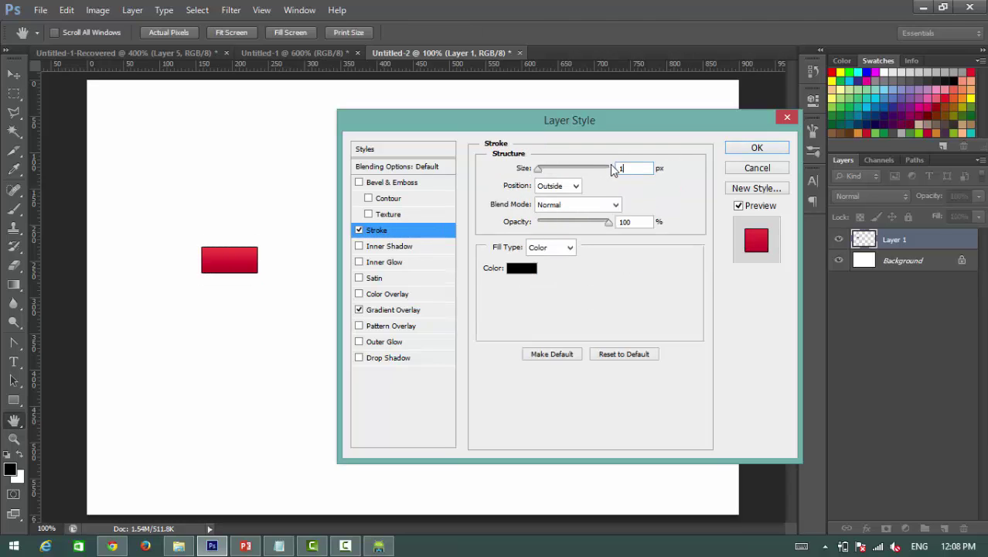
pyautogui.click(519, 268)
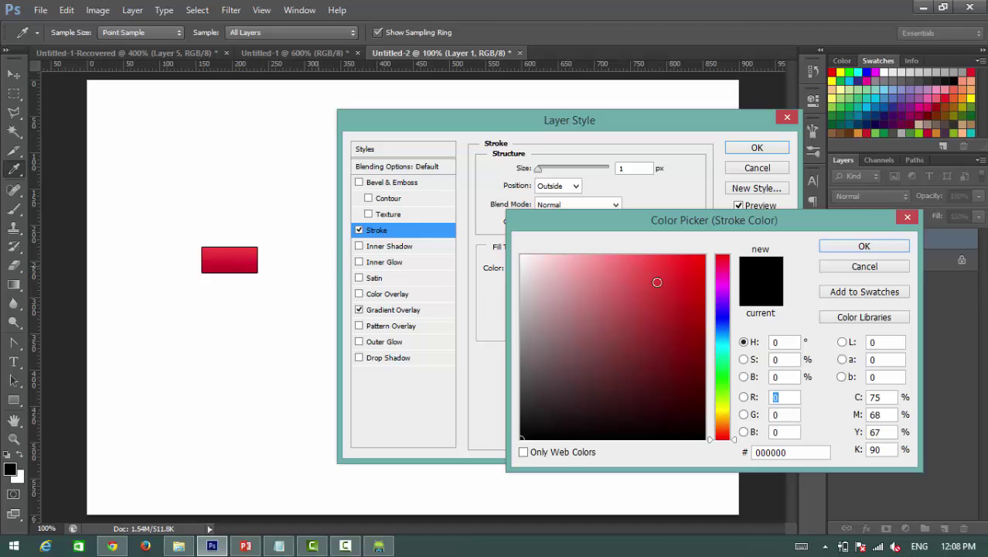
pyautogui.click(832, 247)
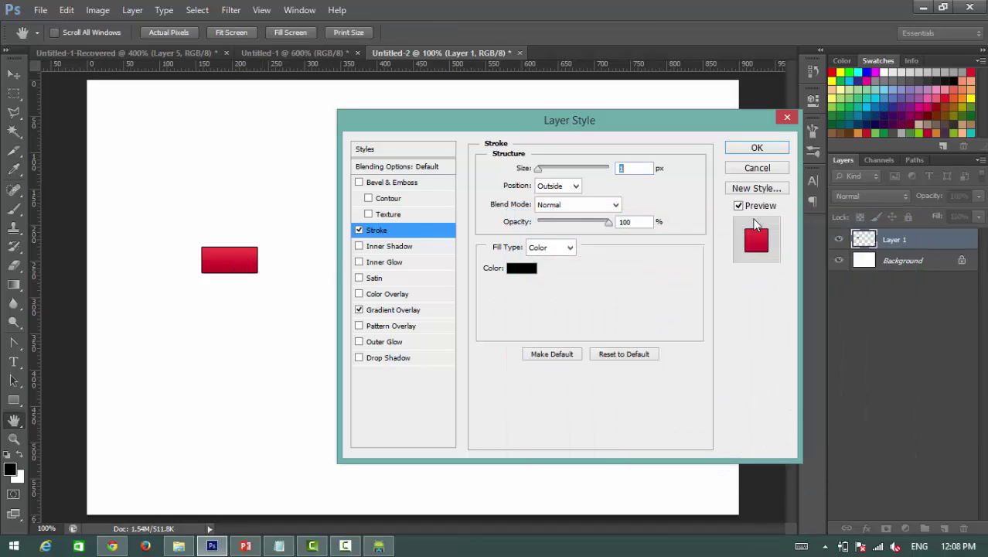
# - Try several reds for the stroke and set its colour to the very dark red 411111
pyautogui.click(514, 270)
pyautogui.moveTo(764, 217); pyautogui.dragTo(498, 281)
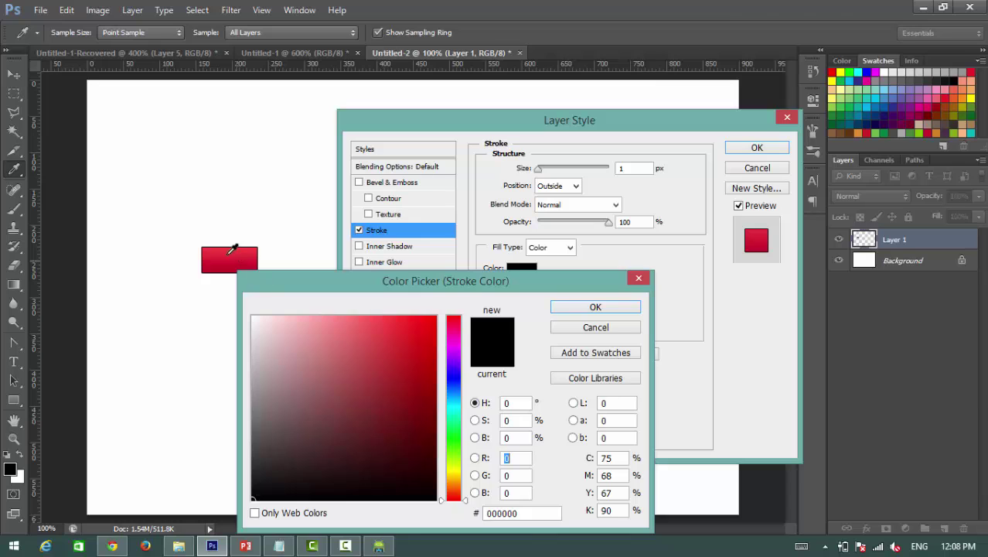
pyautogui.click(435, 317)
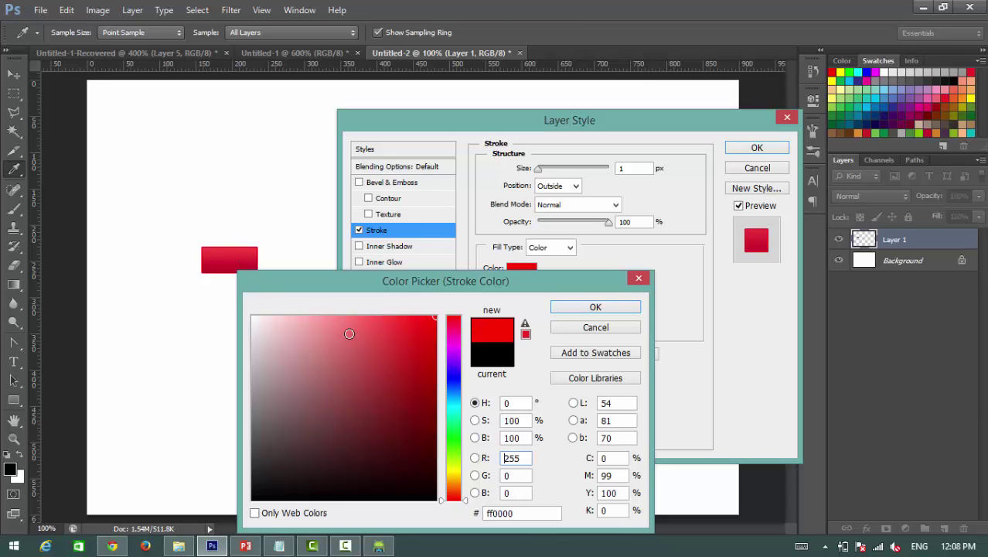
pyautogui.click(315, 315)
pyautogui.click(382, 423)
pyautogui.click(399, 455)
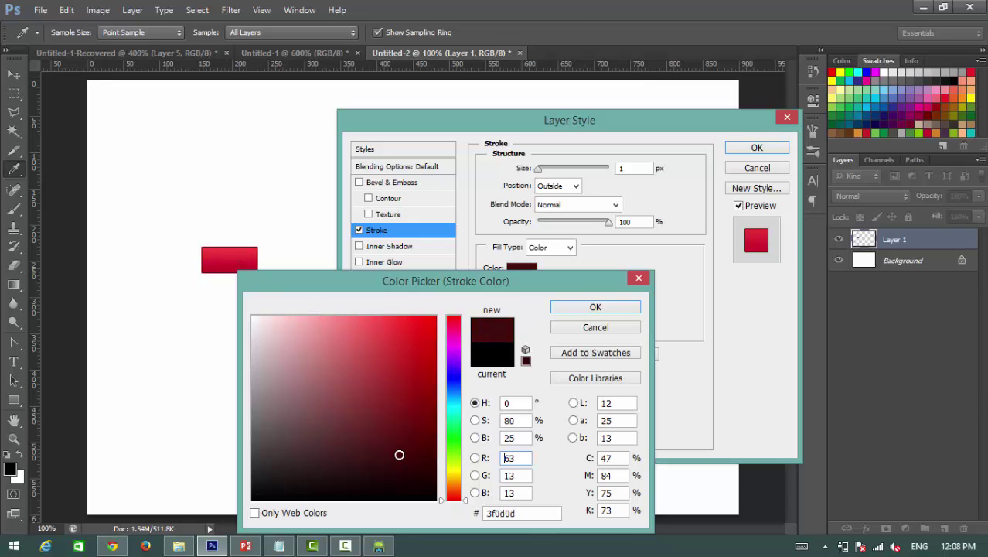
pyautogui.click(389, 453)
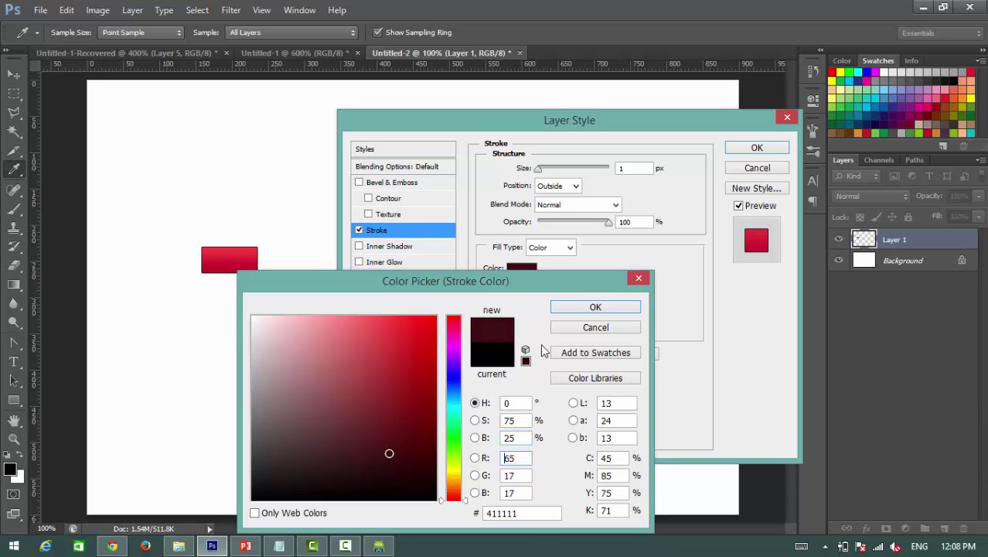
pyautogui.click(564, 310)
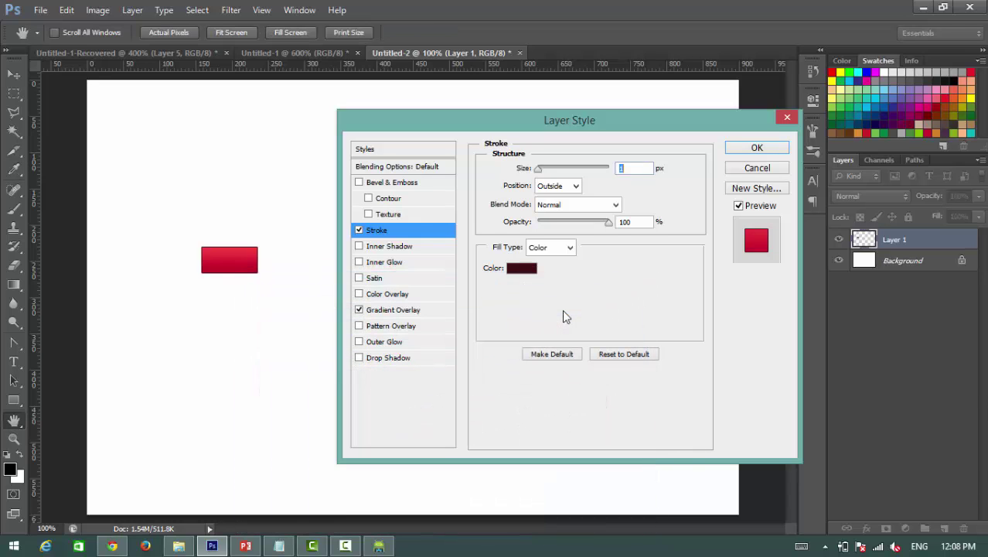
# - Add a 2 px inner glow in light pink ffa6a6 and apply the layer style to the button
pyautogui.click(386, 262)
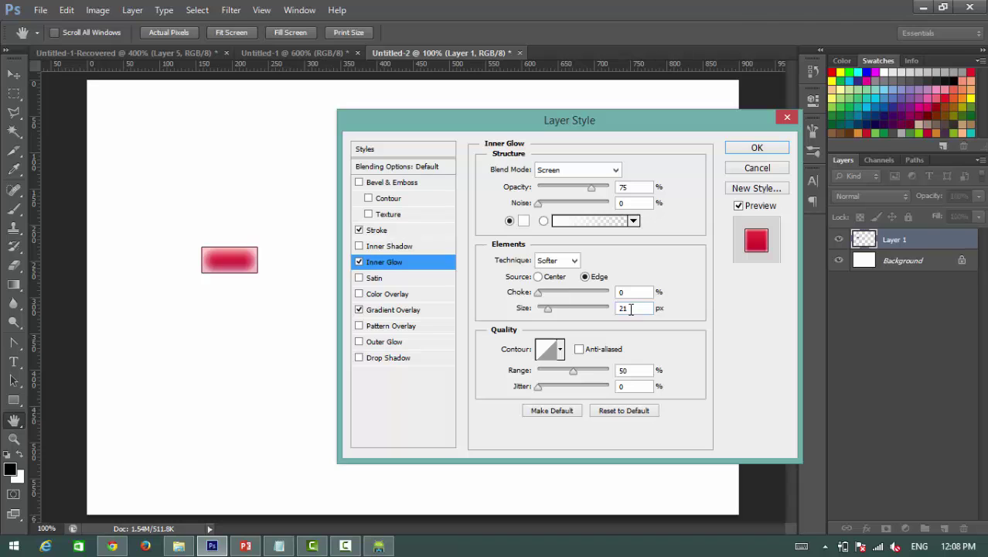
pyautogui.write('2')
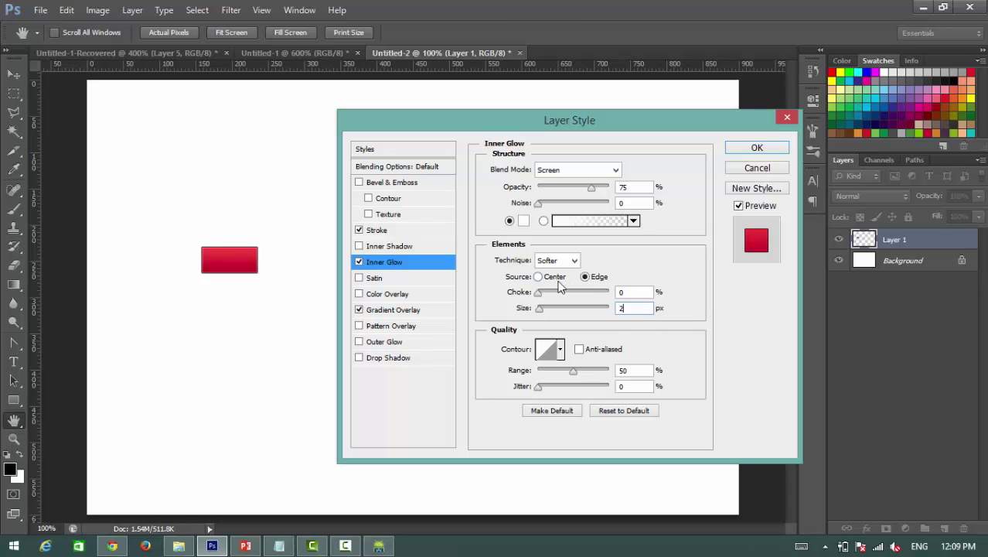
pyautogui.click(523, 221)
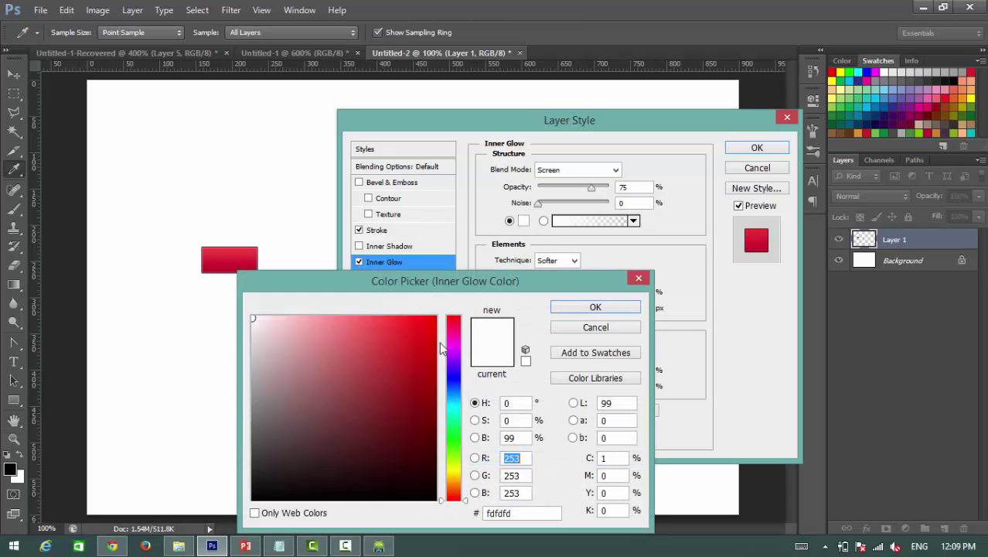
pyautogui.click(289, 314)
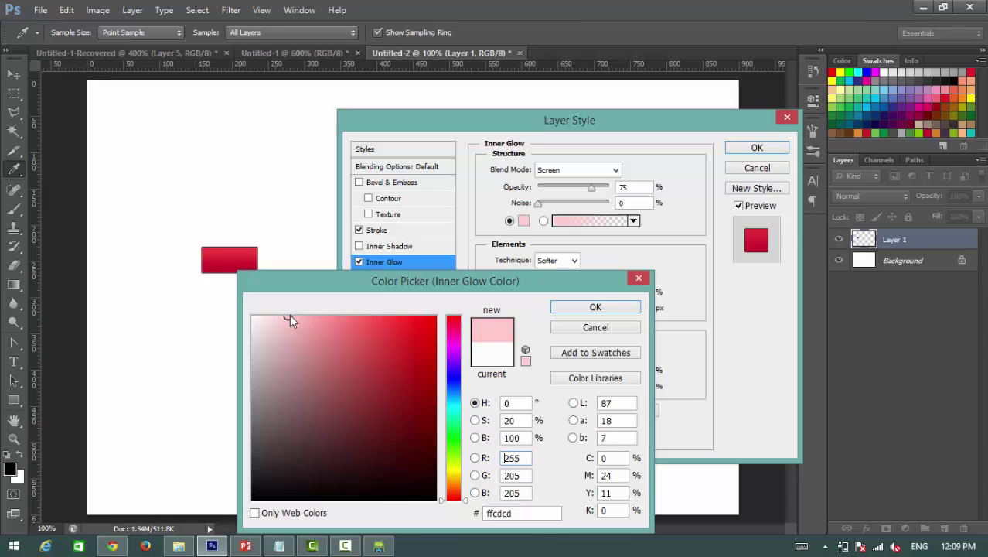
pyautogui.moveTo(320, 317); pyautogui.dragTo(315, 305)
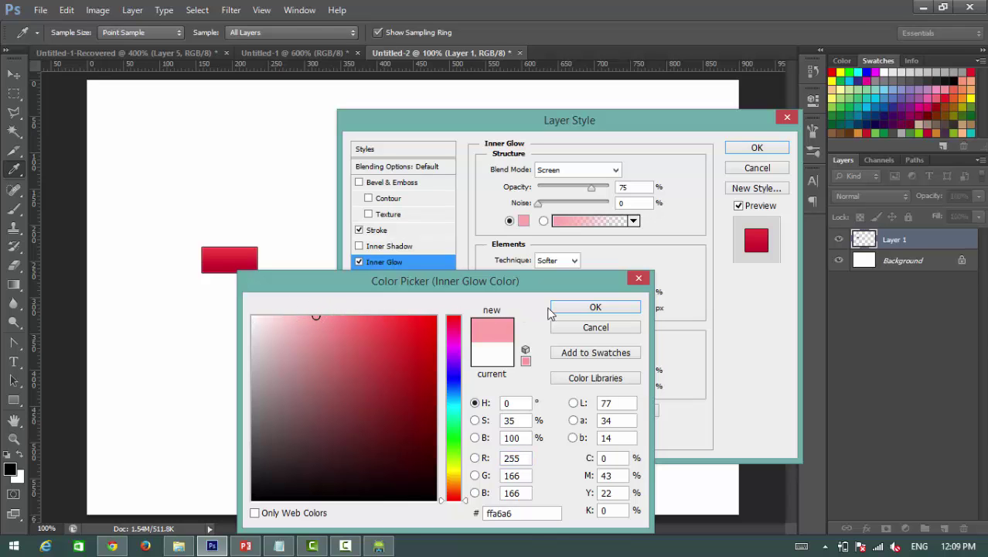
pyautogui.click(580, 309)
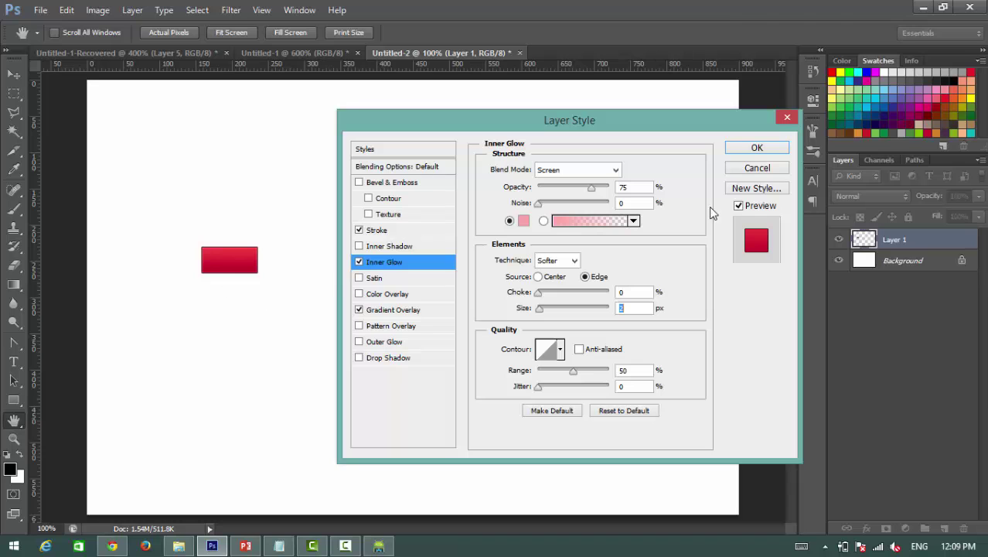
pyautogui.click(754, 148)
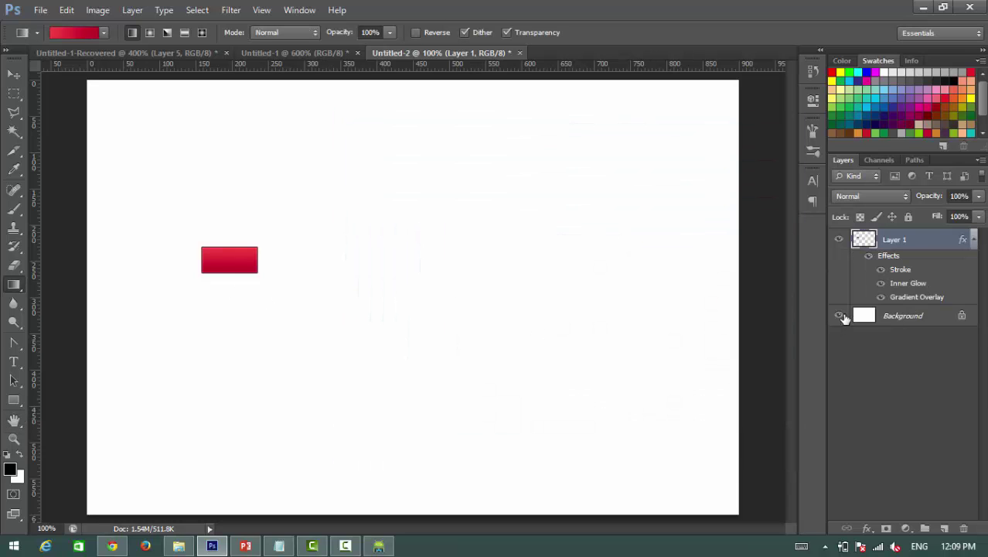
# - Reopen the button layer's blending options and add a drop shadow with a distance of 4 px
pyautogui.rightClick(932, 252)
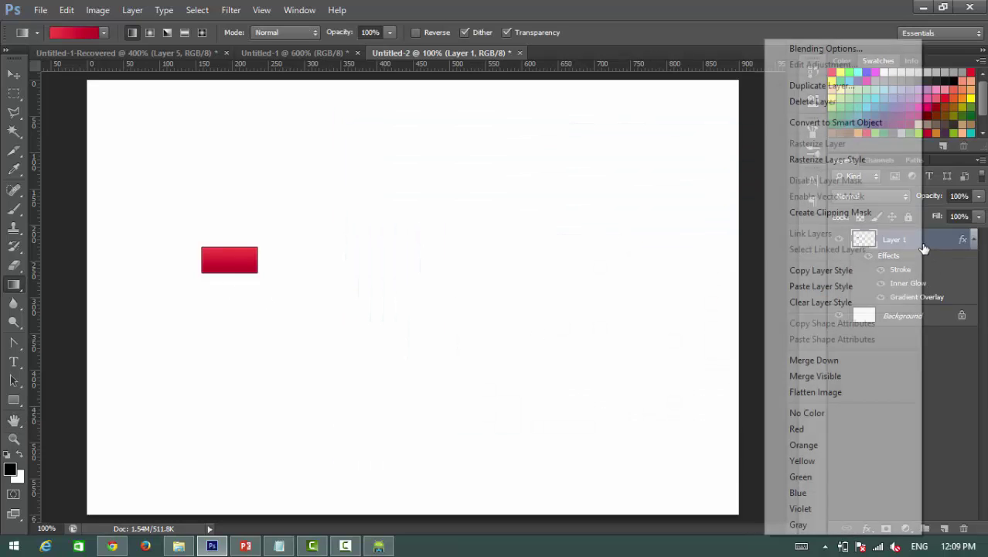
pyautogui.click(792, 48)
pyautogui.press('F1')
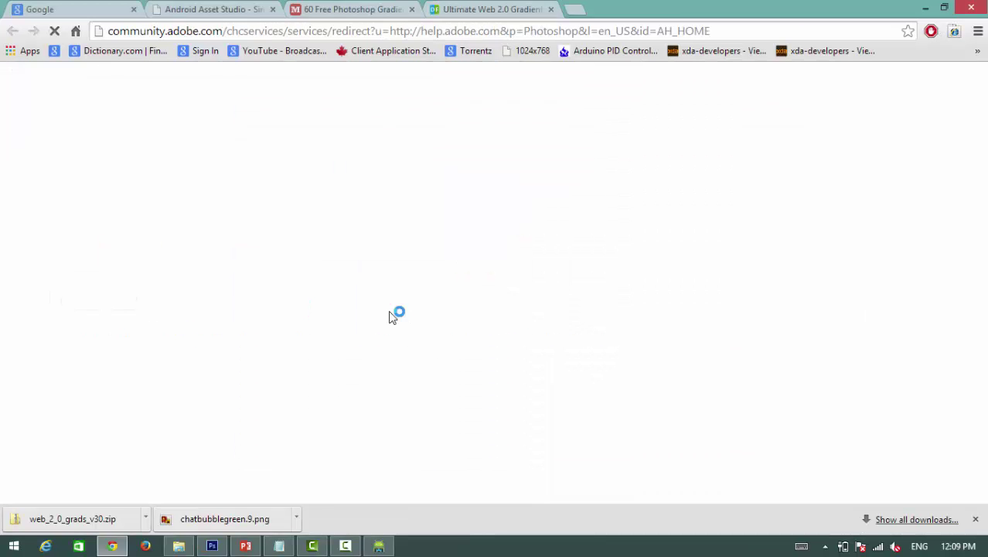
pyautogui.click(920, 7)
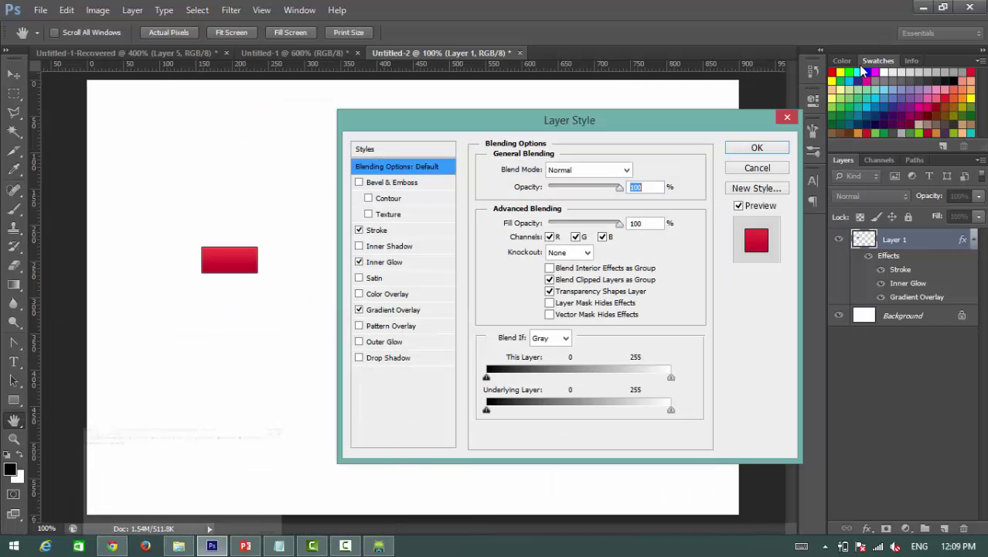
pyautogui.click(388, 358)
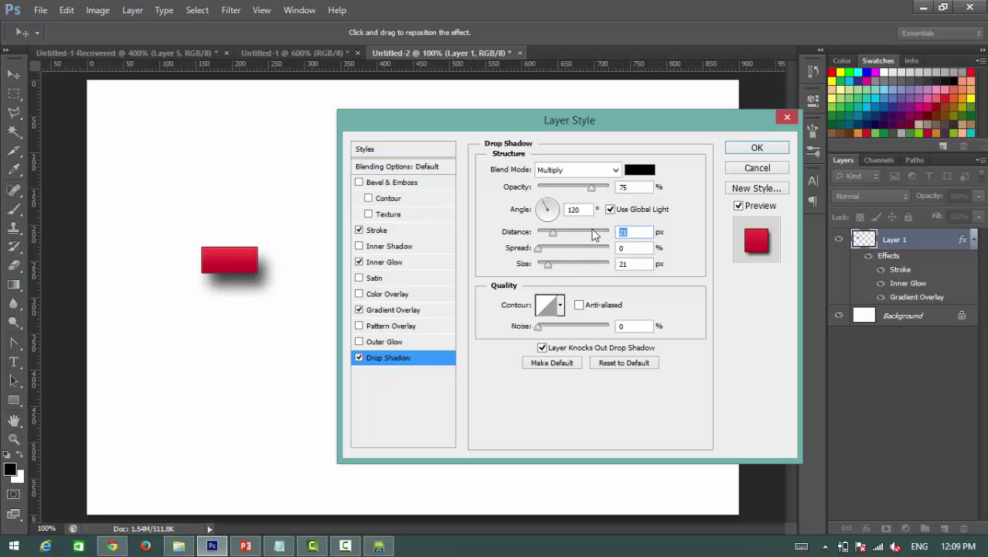
pyautogui.write('4')
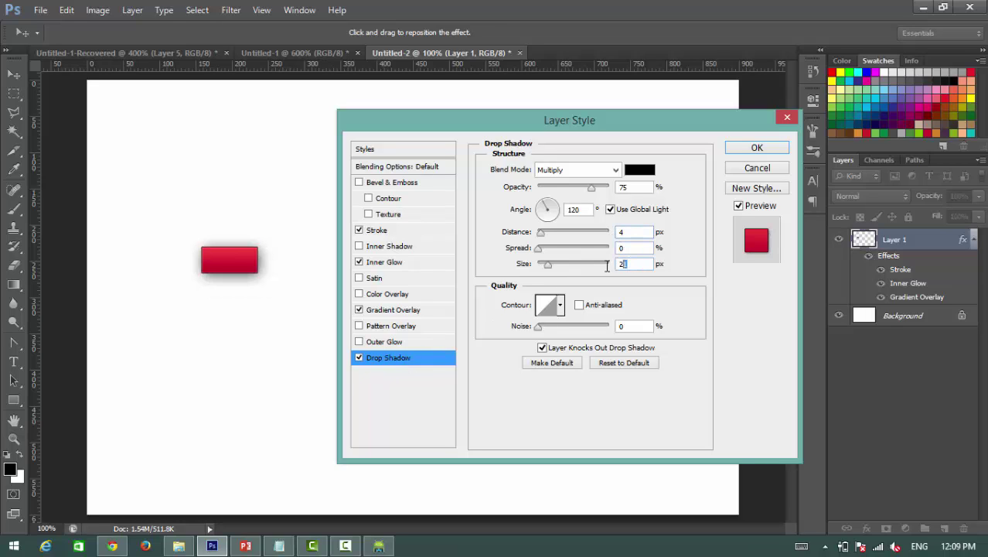
# - Turn off global light for the drop shadow and set its angle to 90°, size to 0 px and distance to 2 px
pyautogui.click(610, 210)
pyautogui.click(510, 210)
pyautogui.write('90')
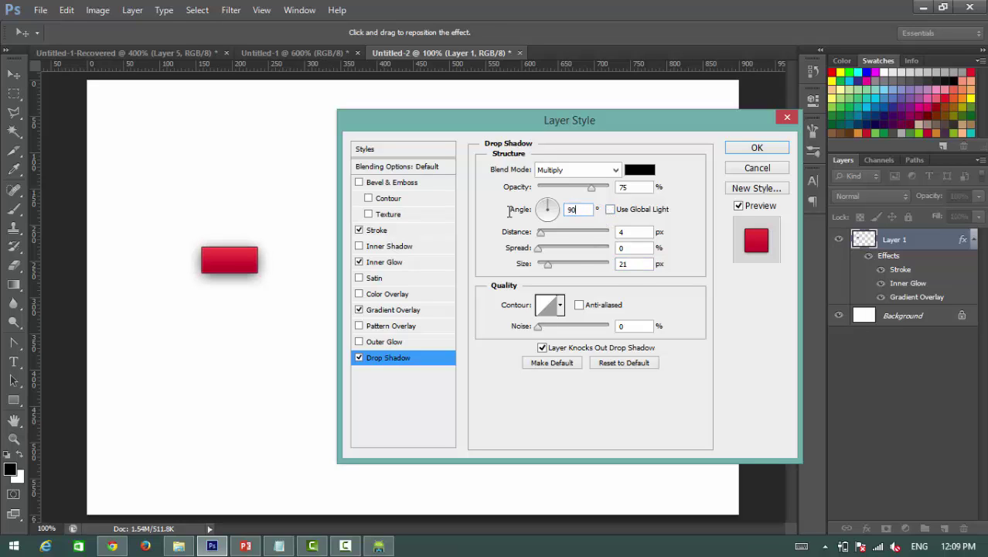
pyautogui.press('Tab')
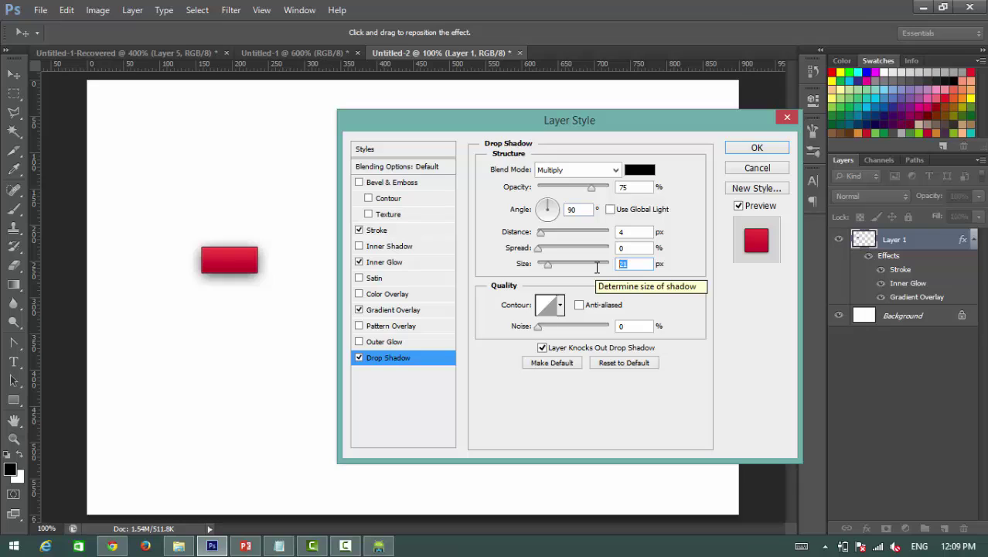
pyautogui.write('0')
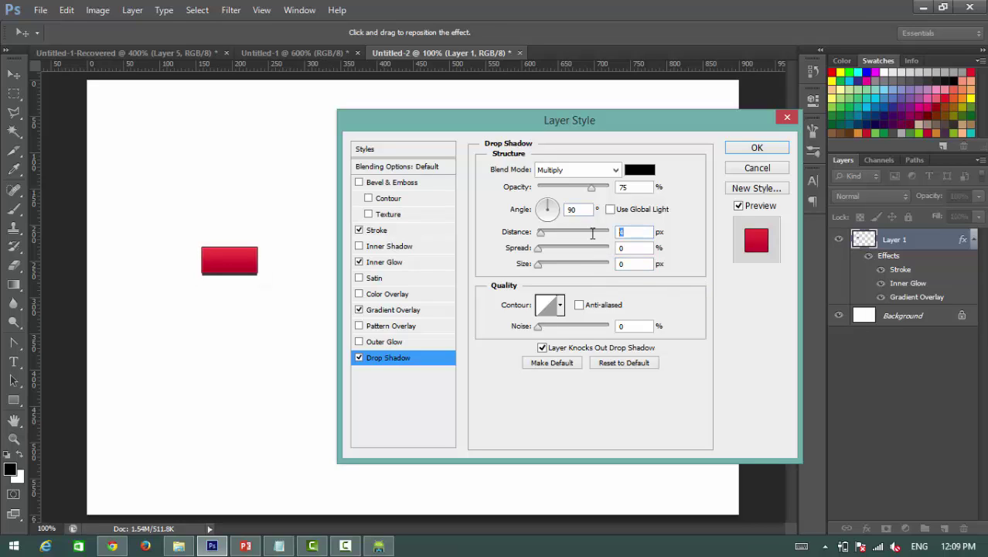
pyautogui.write('2')
# - Set the drop shadow's blend mode to Normal and its colour to a very dark red, keep a 2 px distance and apply the style
pyautogui.click(611, 169)
pyautogui.click(557, 183)
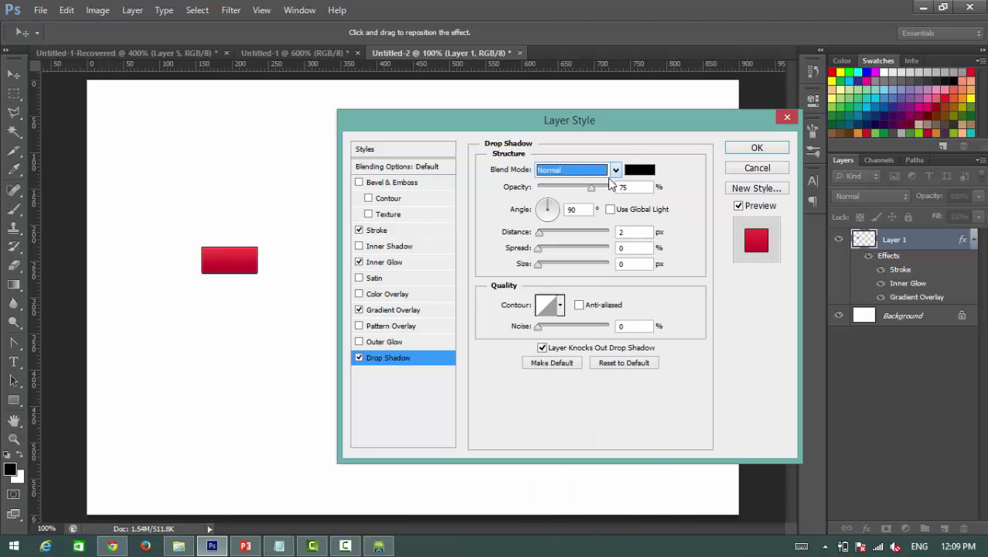
pyautogui.click(639, 169)
pyautogui.click(232, 262)
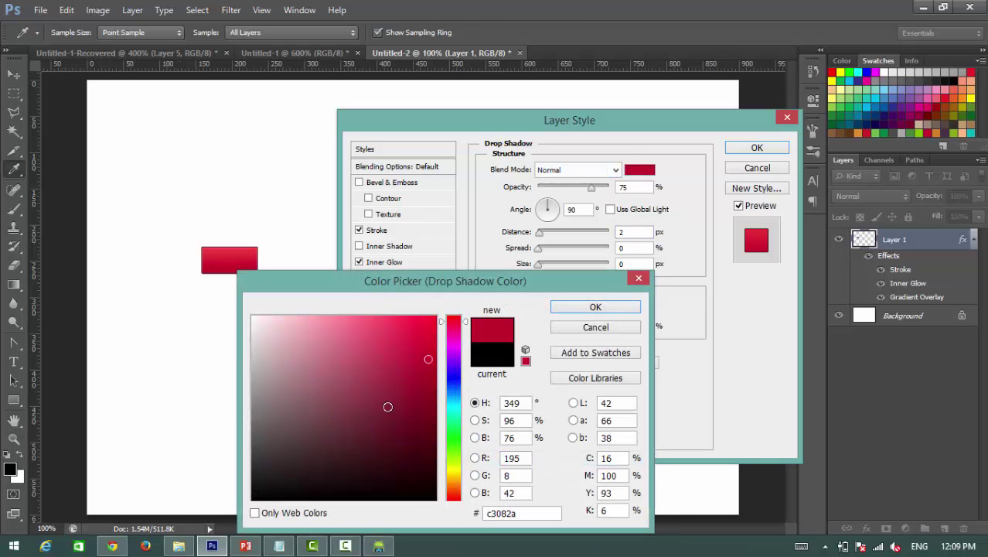
pyautogui.click(401, 459)
pyautogui.moveTo(399, 457)
pyautogui.mouseDown()
pyautogui.moveTo(368, 420)
pyautogui.moveTo(376, 439)
pyautogui.mouseUp()
pyautogui.click(572, 309)
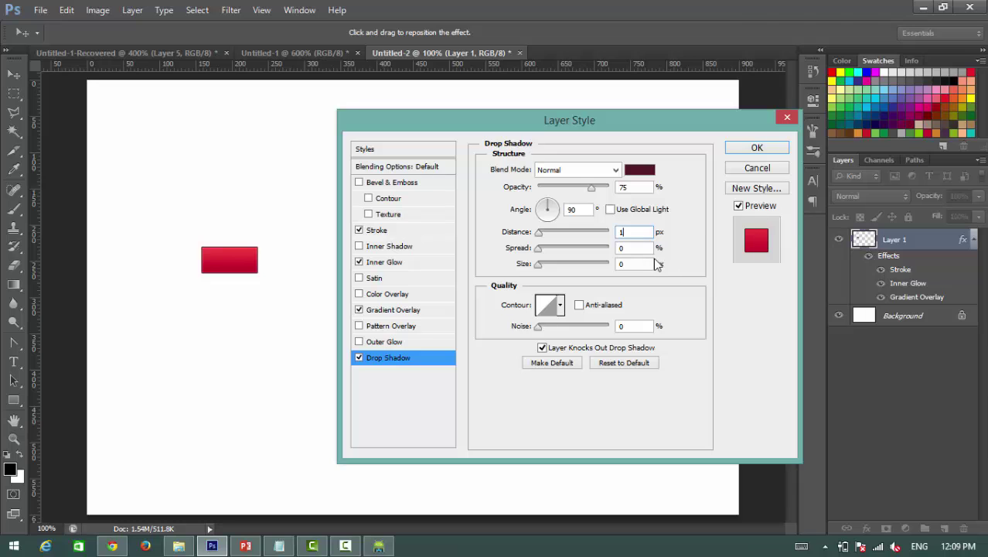
pyautogui.press('Return')
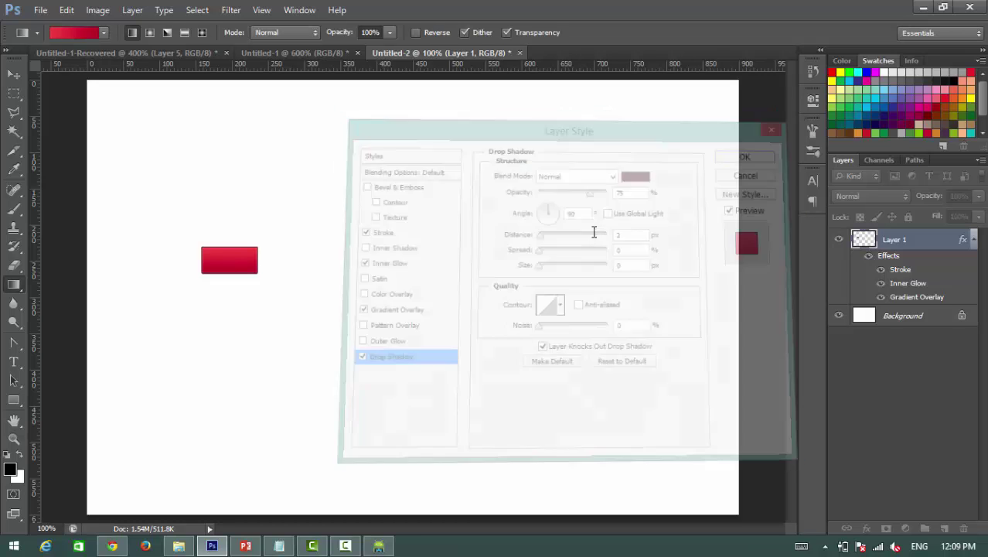
# - Hide the Background layer and trim the canvas on all four sides based on the top left pixel color
pyautogui.click(839, 330)
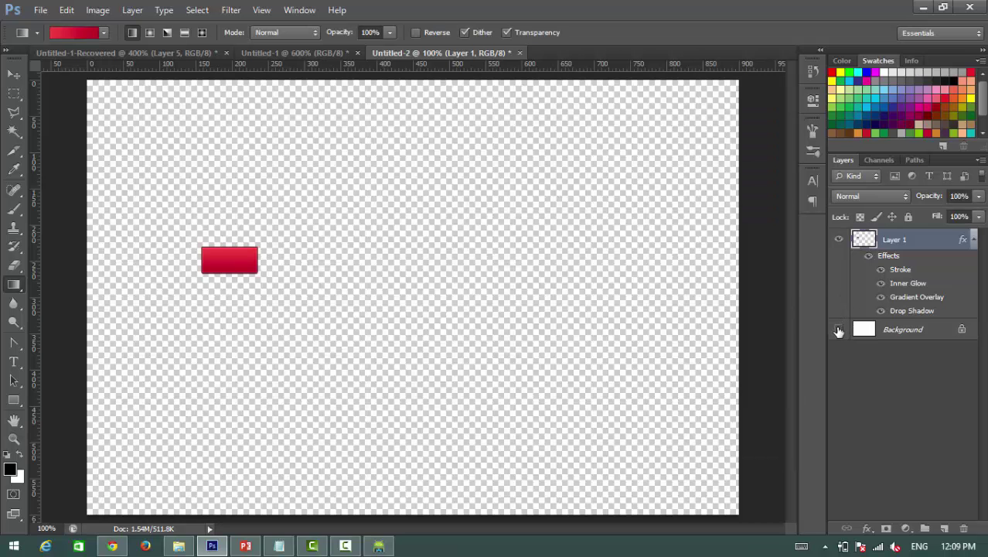
pyautogui.click(97, 10)
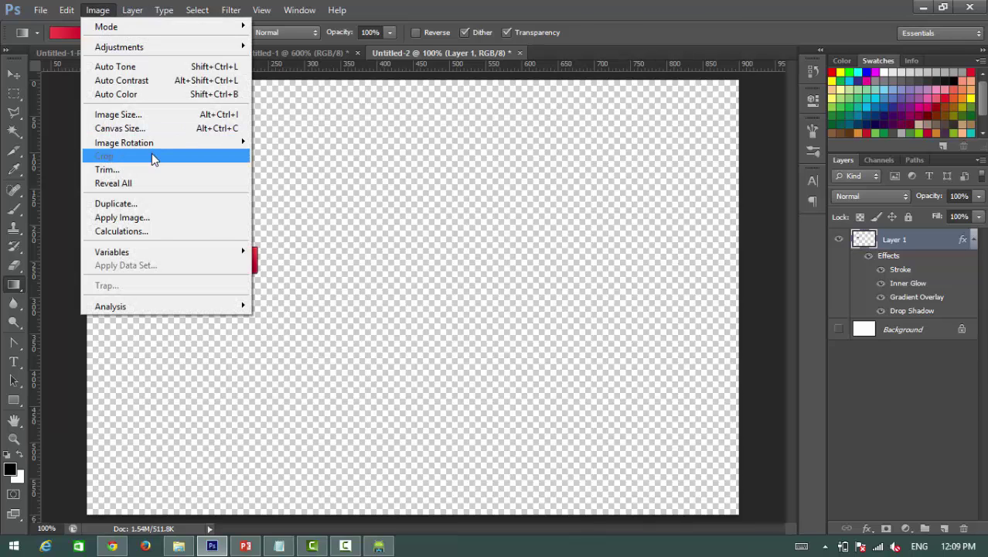
pyautogui.click(149, 171)
pyautogui.click(564, 160)
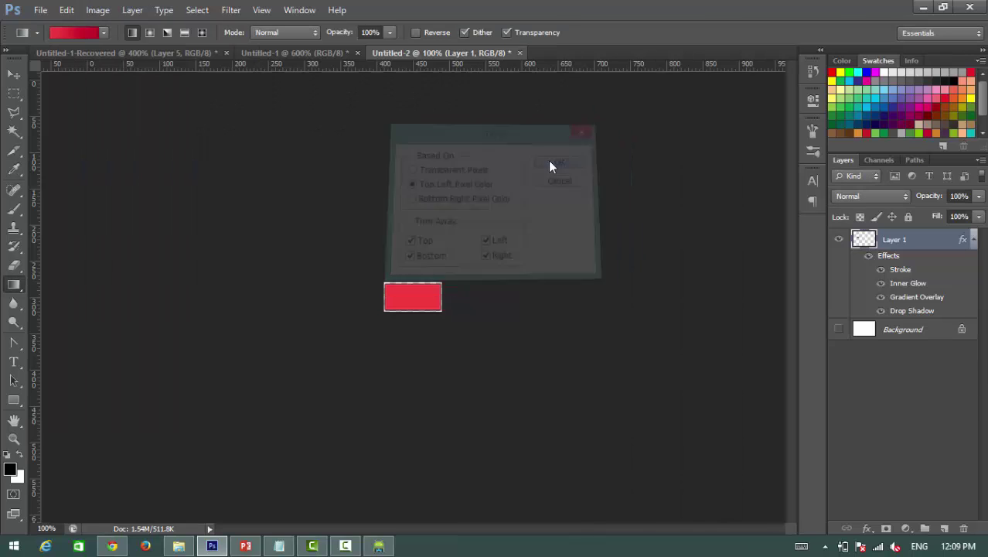
# - Save the trimmed button as a PNG copy named pinkbutton in the UI Design folder
pyautogui.click(38, 10)
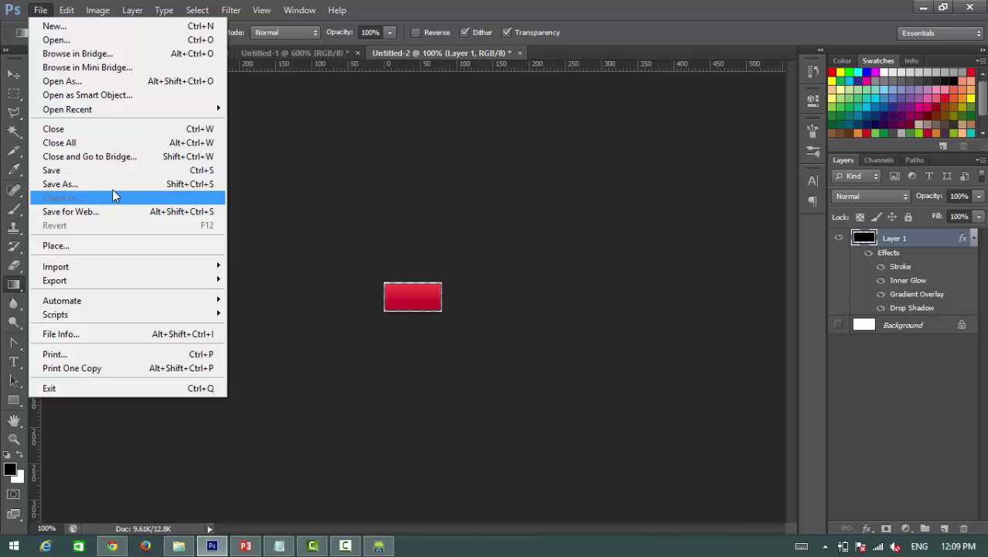
pyautogui.click(113, 190)
pyautogui.click(436, 356)
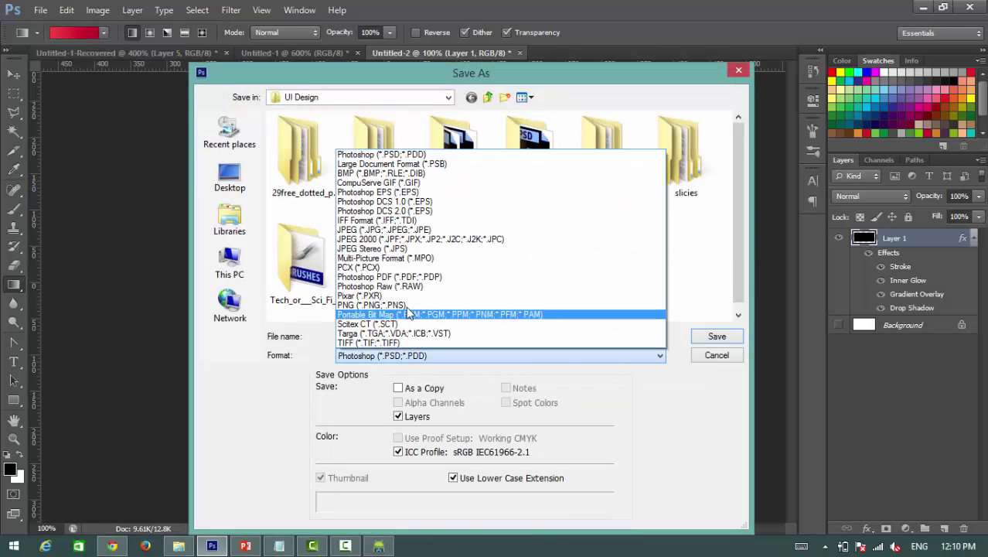
pyautogui.click(403, 316)
pyautogui.write('pinkbutton')
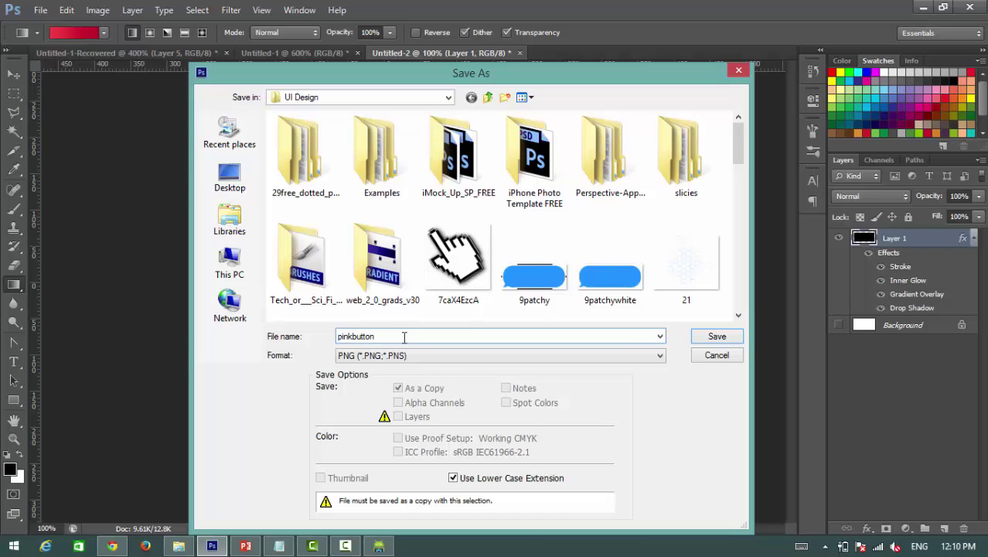
pyautogui.press('Return')
pyautogui.press('Return')
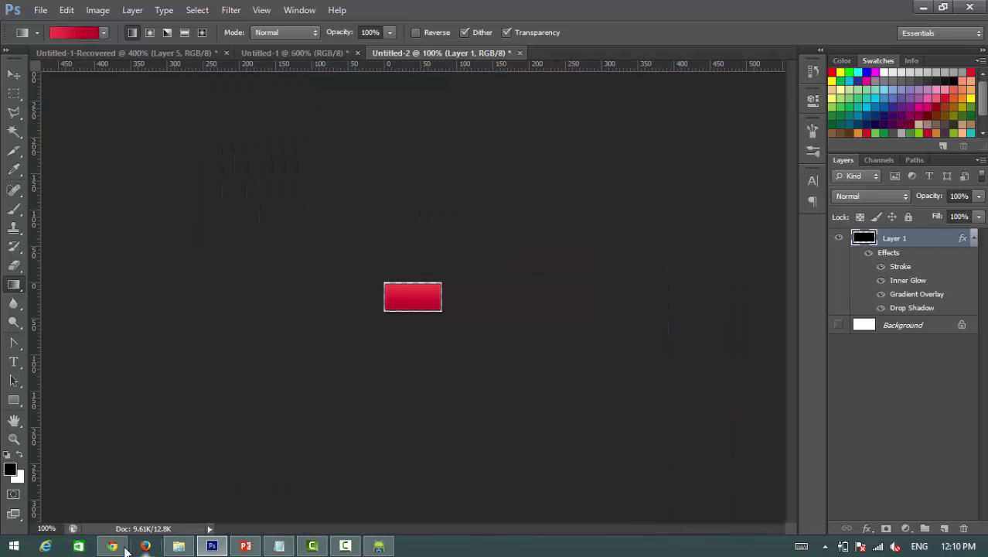
# - Switch to Chrome, close the Photoshop Help page and reopen the Simple Nine-patch Generator from the 9 patch search results
pyautogui.moveTo(116, 547)
pyautogui.click(238, 419)
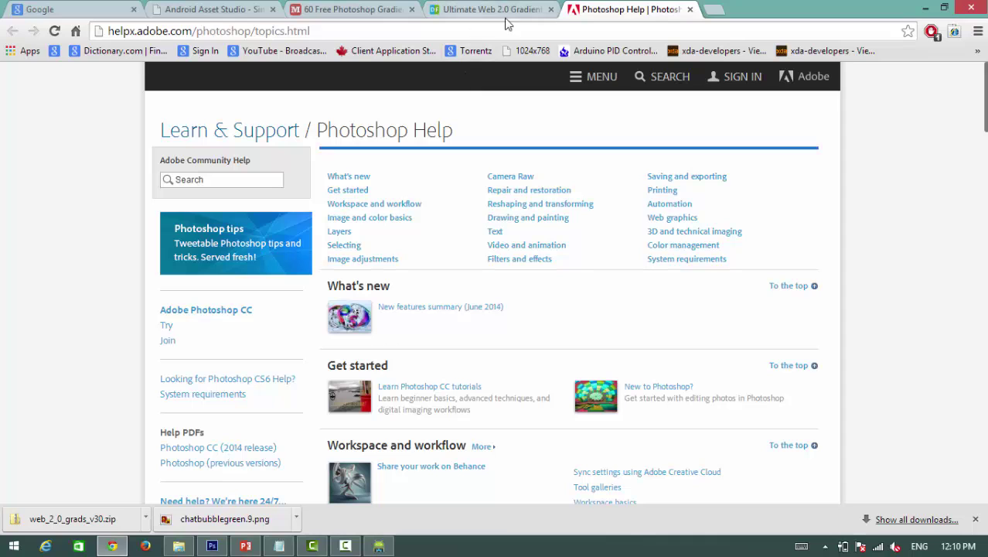
pyautogui.click(689, 9)
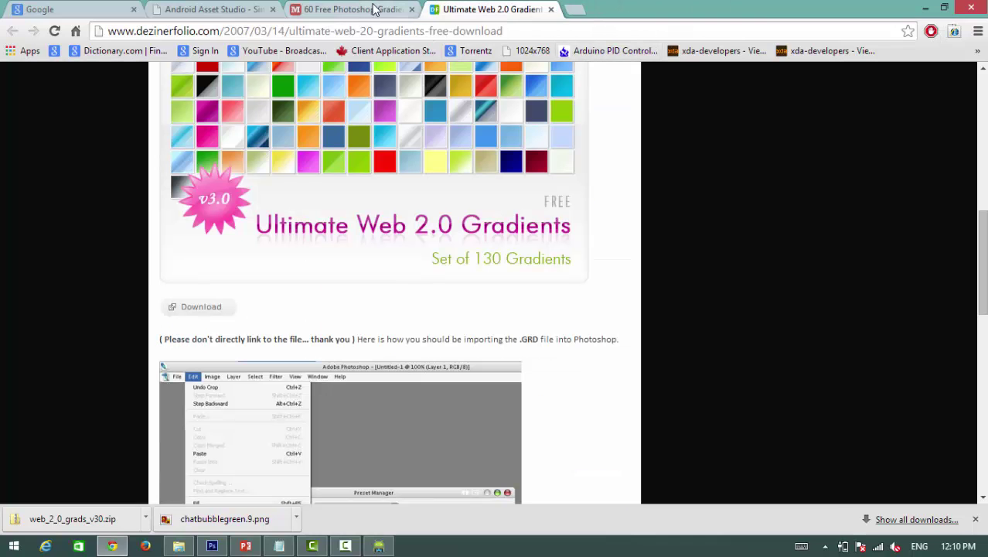
pyautogui.click(224, 10)
pyautogui.click(13, 31)
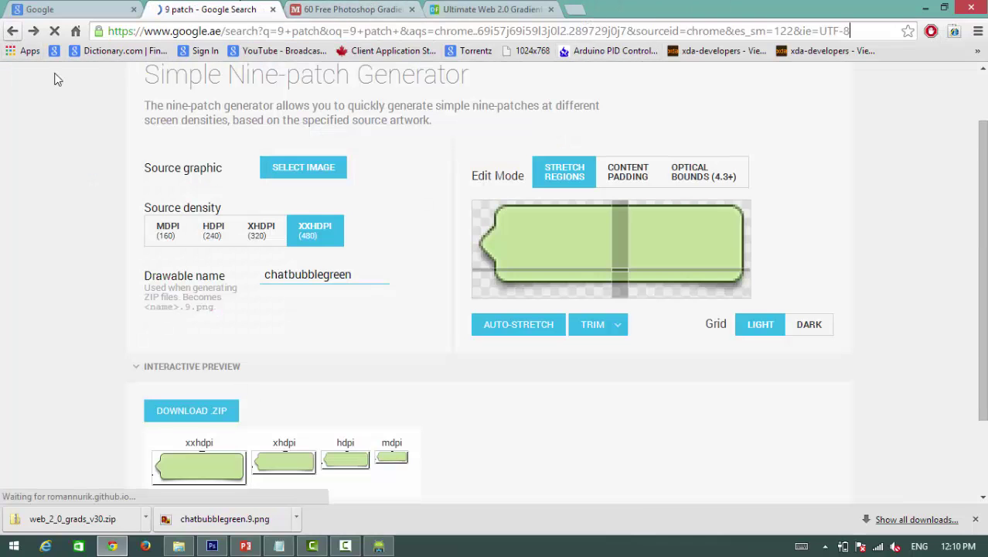
pyautogui.click(213, 293)
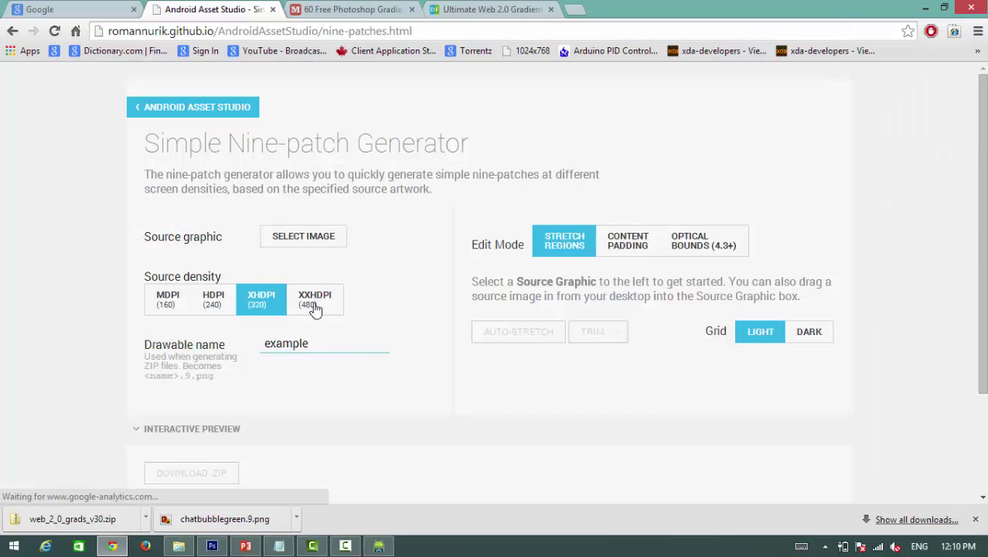
# - Set the source density to XXHDPI (480) and load the pinkbutton image from the UI Design folder as source graphic
pyautogui.click(315, 308)
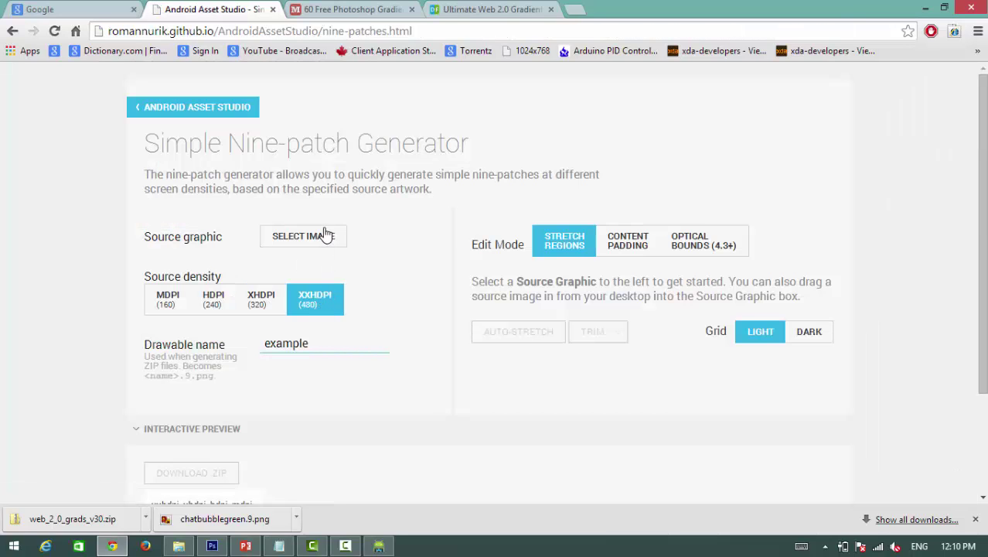
pyautogui.click(323, 237)
pyautogui.click(681, 359)
pyautogui.scroll(-1, 681, 356)
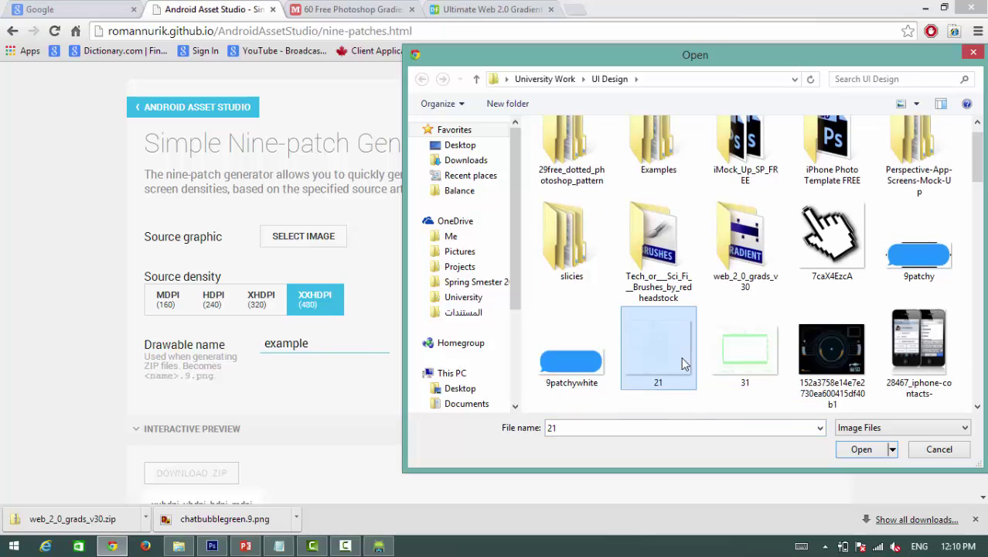
pyautogui.write('pinkbutton')
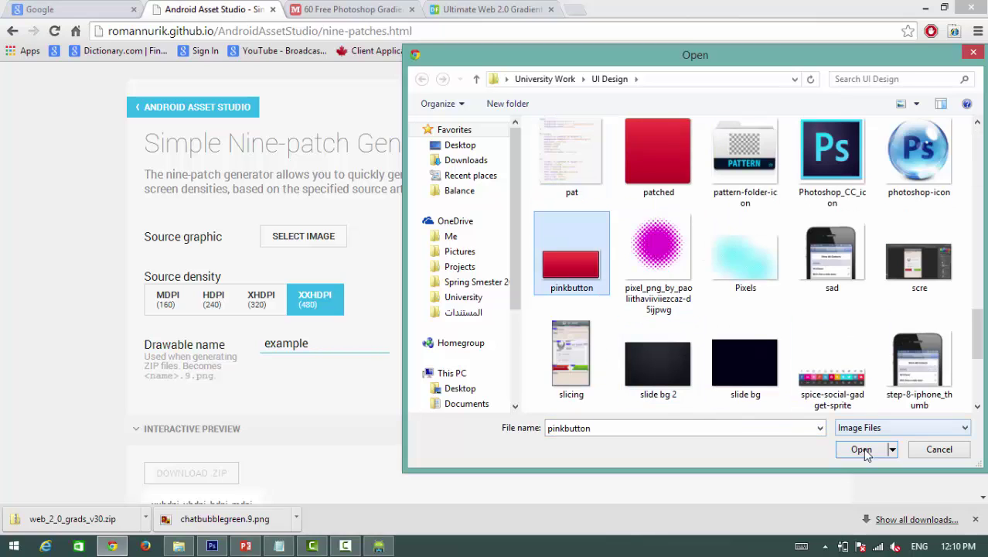
pyautogui.click(861, 449)
# - Widen the button's stretch region to 9 px from its left and right edges and extend it close to the upper and lower edges
pyautogui.scroll(-2, 510, 360)
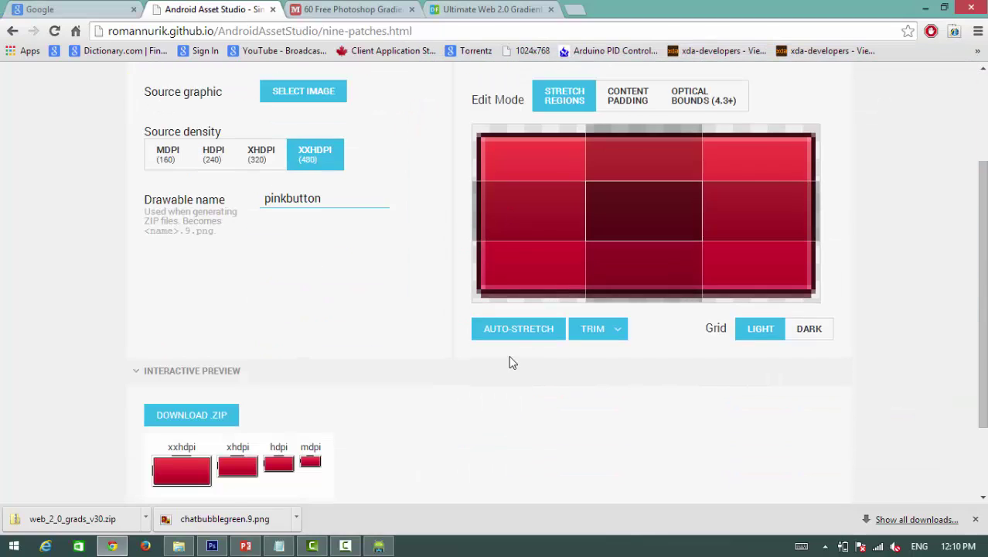
pyautogui.moveTo(569, 212); pyautogui.dragTo(509, 212)
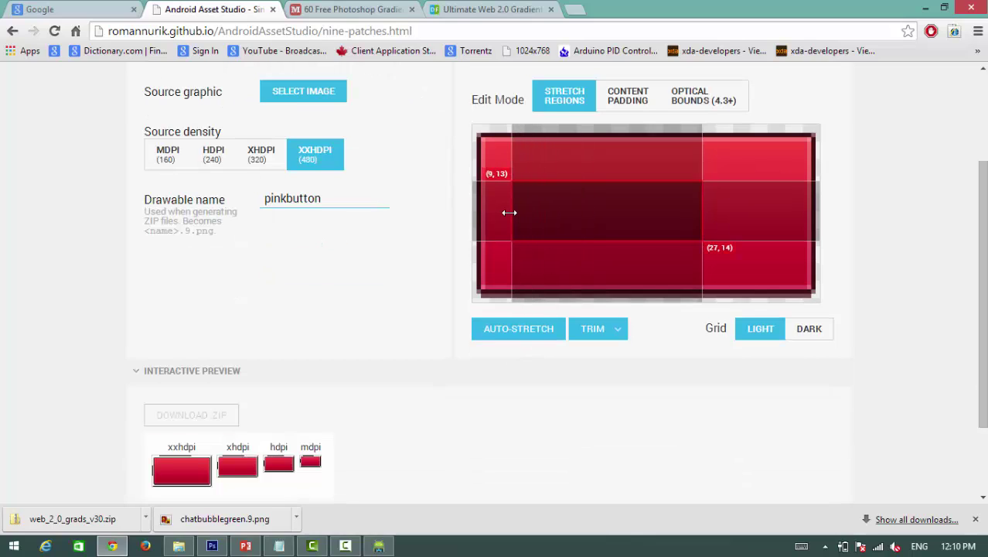
pyautogui.moveTo(697, 205); pyautogui.dragTo(780, 205)
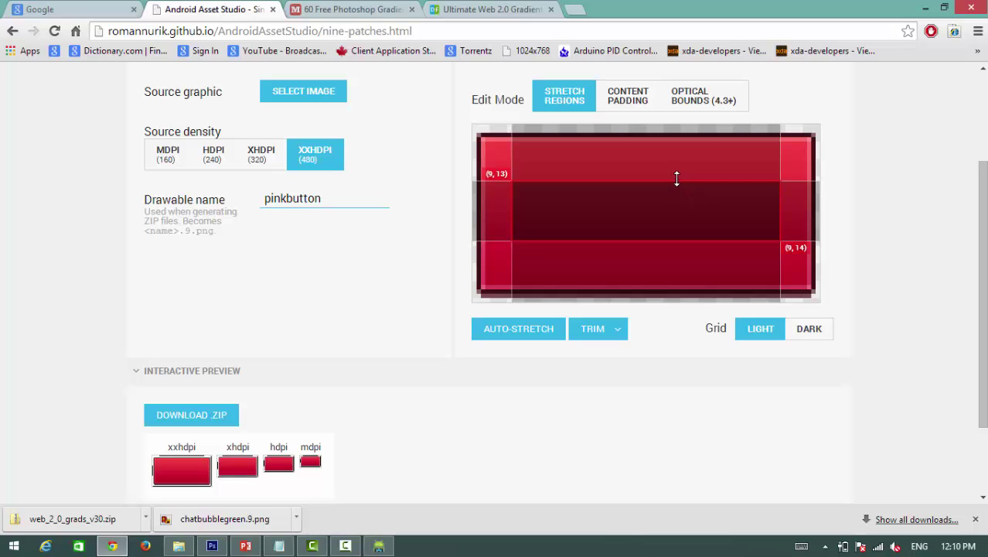
pyautogui.moveTo(677, 179); pyautogui.dragTo(669, 157)
pyautogui.moveTo(657, 240); pyautogui.dragTo(658, 266)
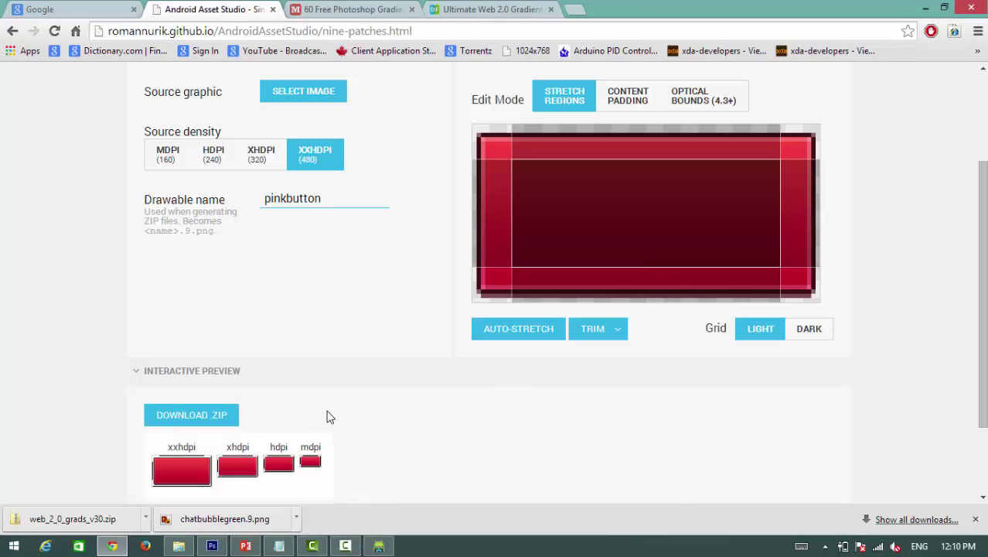
# - Save the generated xxhdpi nine-patch image as pinkbutton.9 in PNG format in the UI Design folder
pyautogui.scroll(-2, 328, 418)
pyautogui.rightClick(198, 366)
pyautogui.click(279, 203)
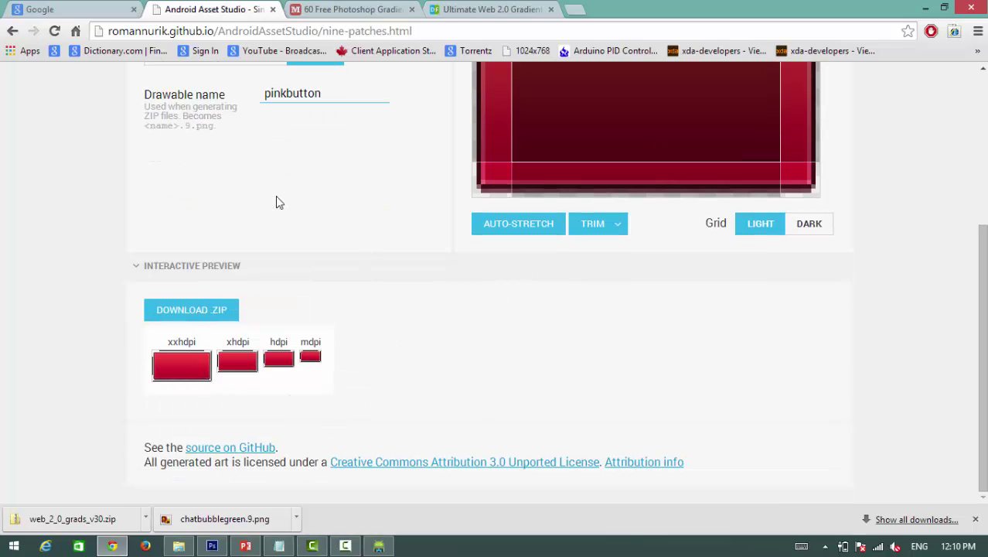
pyautogui.rightClick(194, 358)
pyautogui.click(261, 370)
pyautogui.click(644, 418)
pyautogui.click(642, 418)
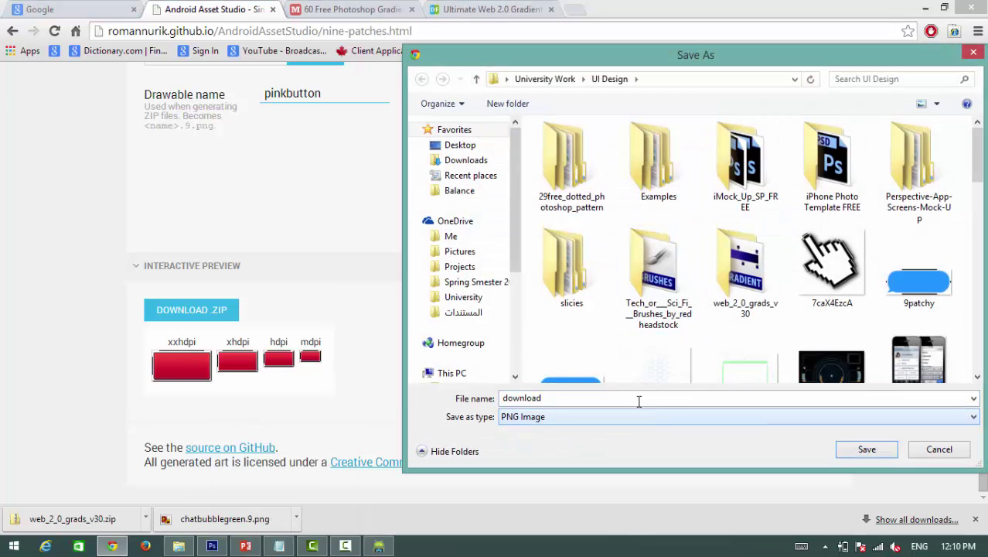
pyautogui.write('pi')
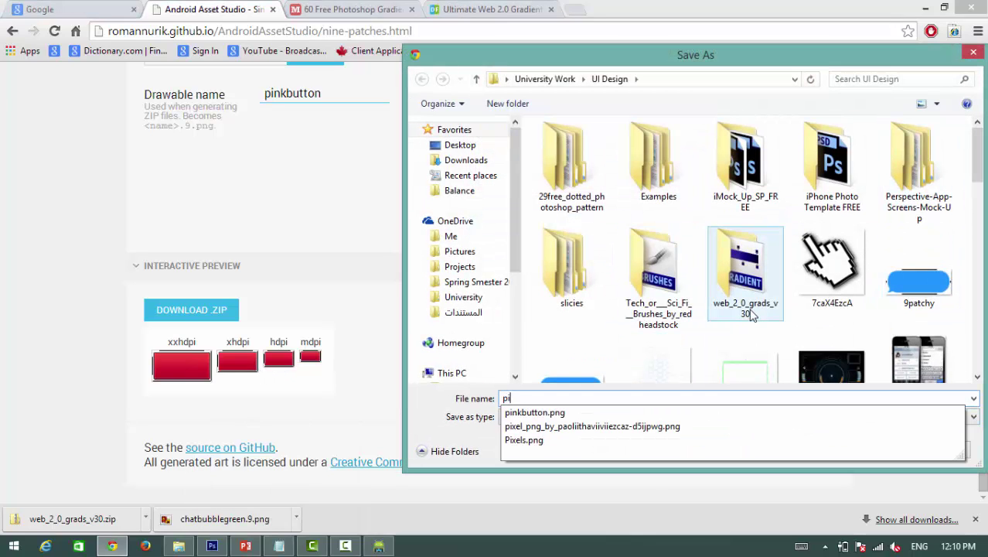
pyautogui.write('nkbutton.')
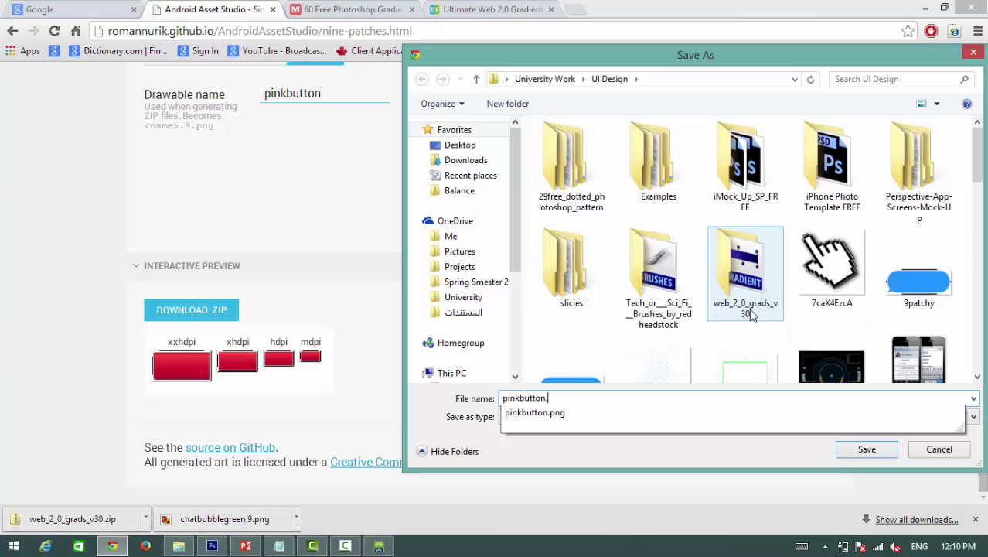
pyautogui.write('9')
pyautogui.press('Return')
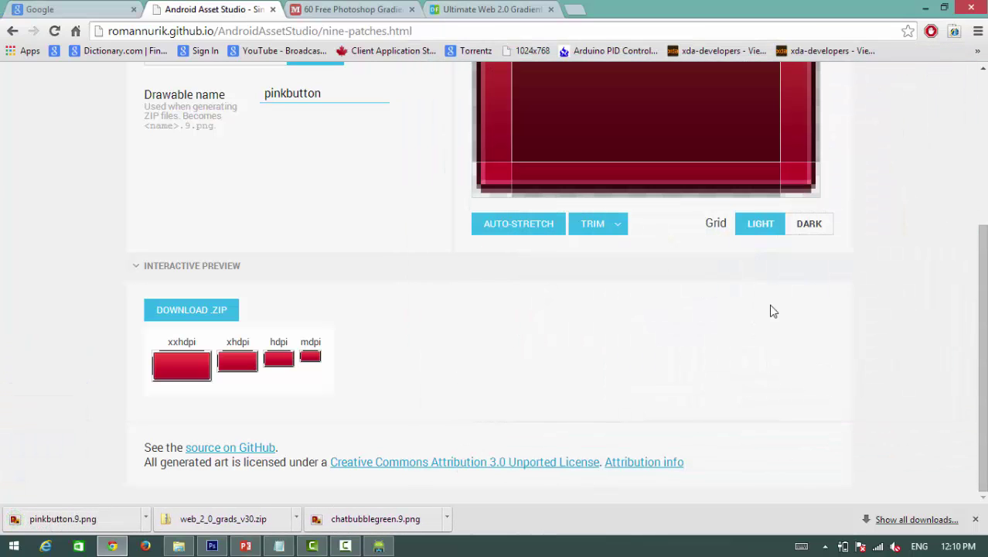
# - Switch to Android Studio and add a Button with wrap_content width and height below the TextView, starting a further android: attribute
pyautogui.click(212, 545)
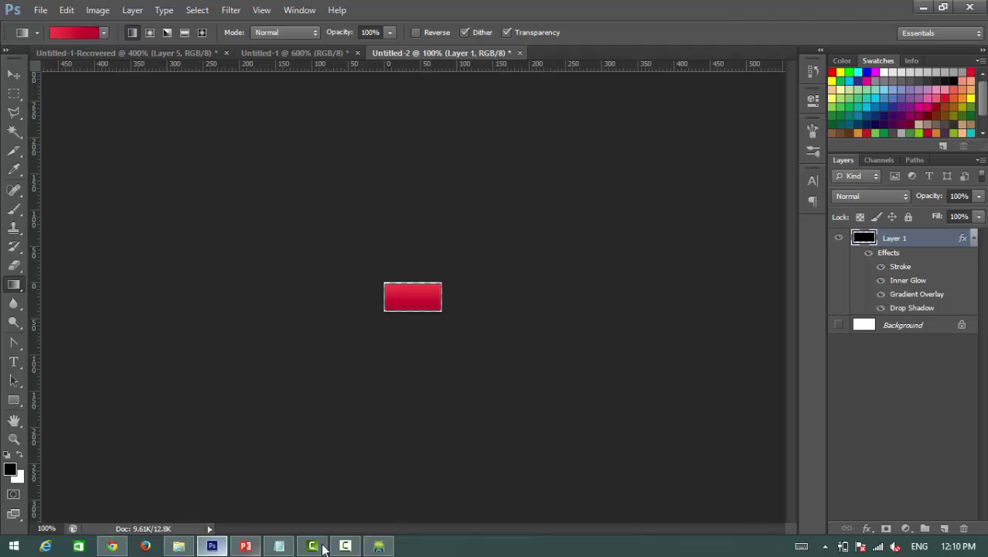
pyautogui.click(379, 546)
pyautogui.click(442, 415)
pyautogui.write('/>')
pyautogui.press('Return')
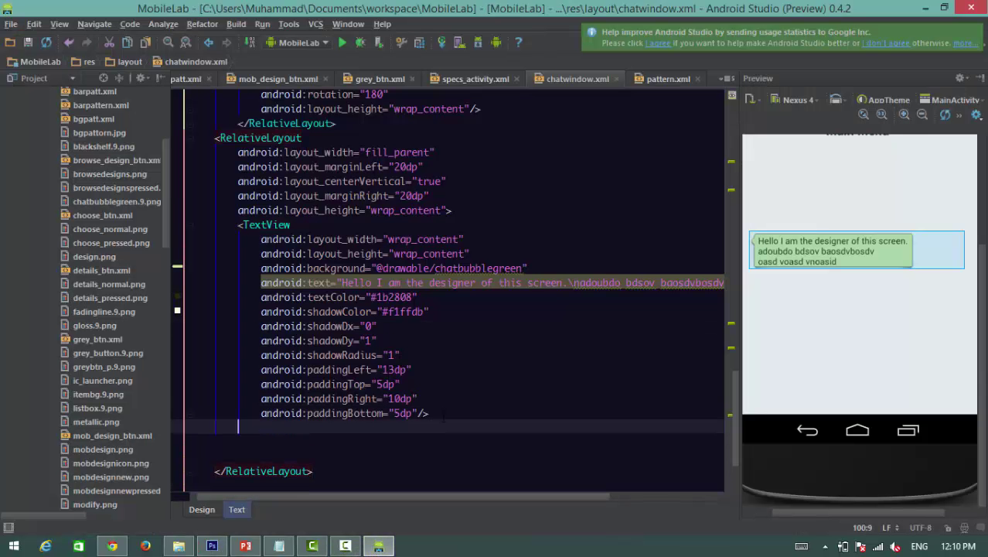
pyautogui.write('<Butt')
pyautogui.press('Return')
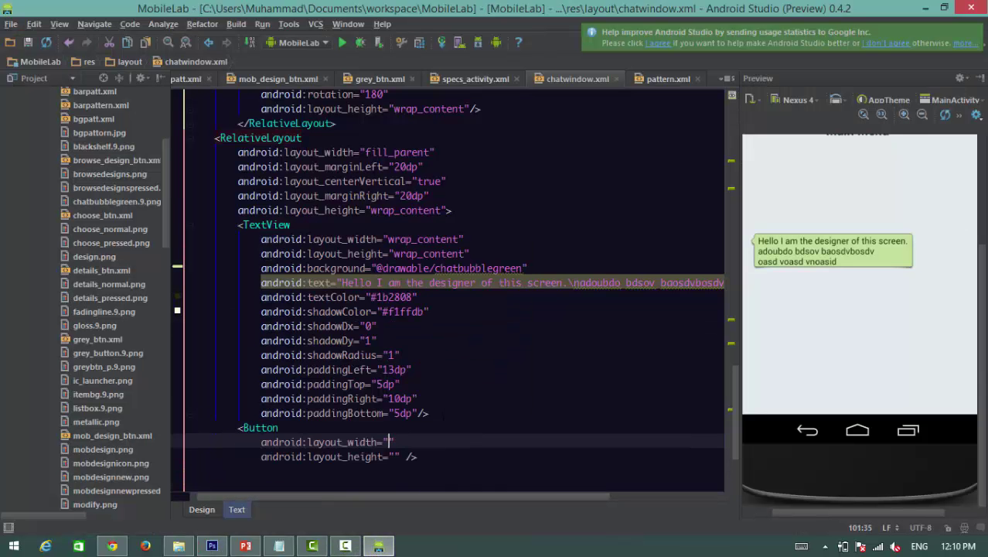
pyautogui.press('Tab')
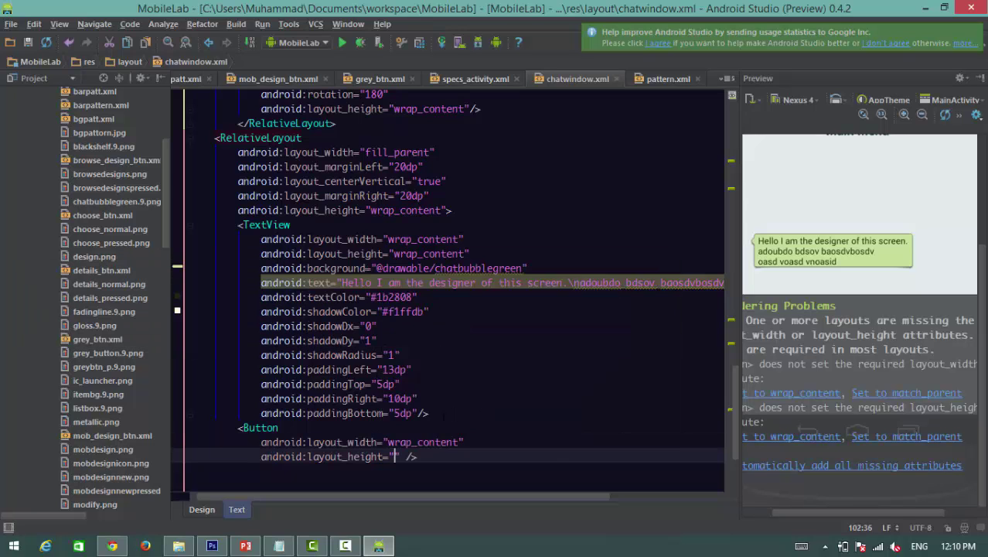
pyautogui.press('Return')
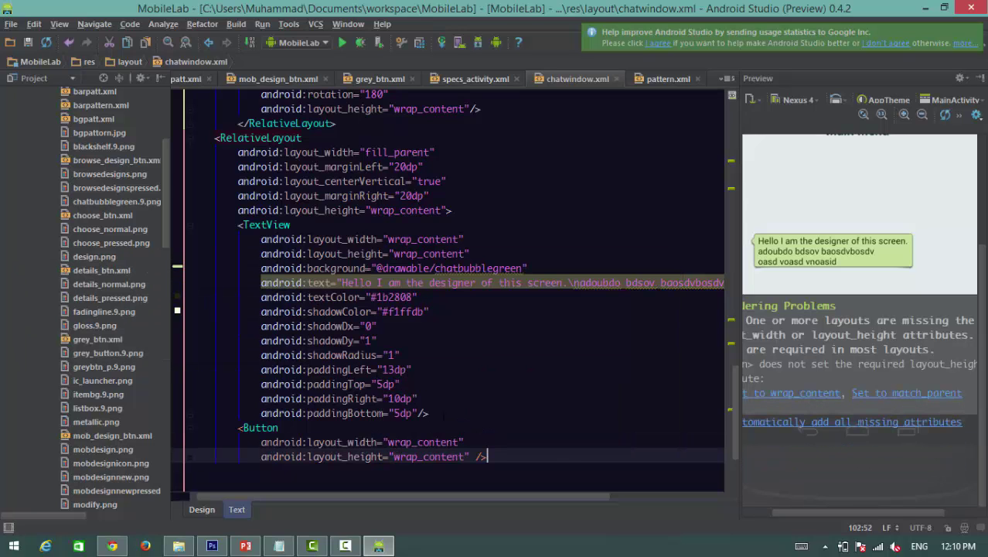
pyautogui.press('Return')
pyautogui.write('and')
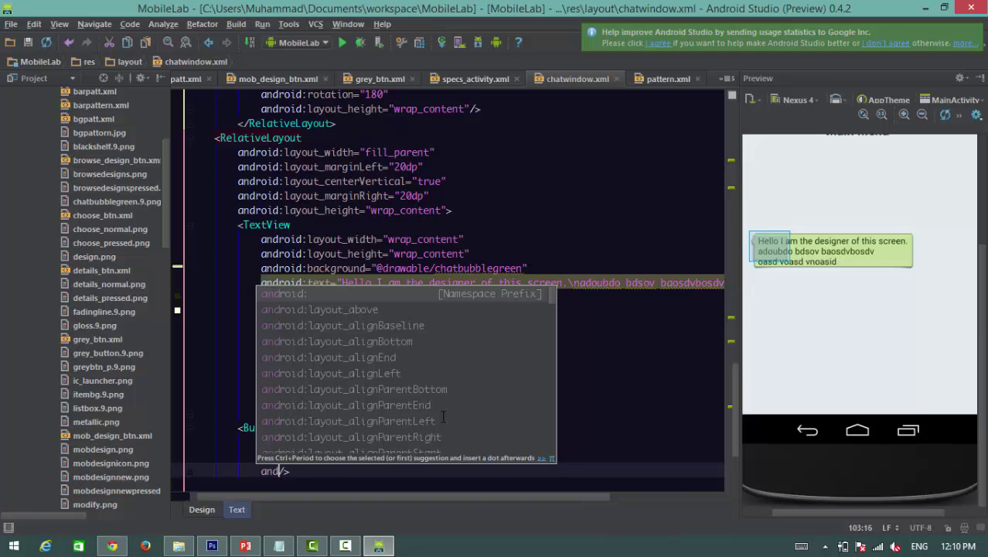
pyautogui.write('roid:')
# - Place Android Studio beside the UI Design folder window and move pinkbutton.9.png into the project's drawable-hdpi folder
pyautogui.press('super+Right')
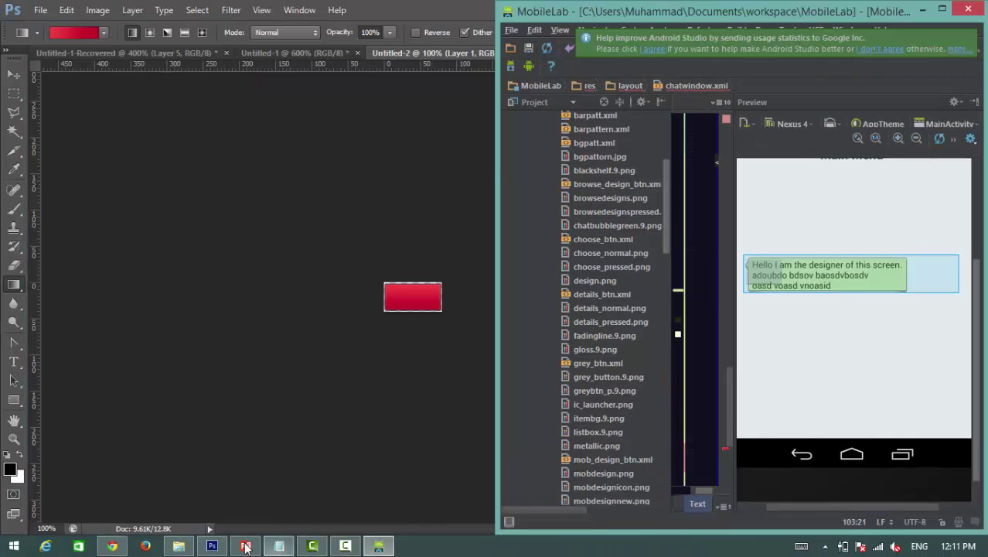
pyautogui.click(179, 546)
pyautogui.click(341, 370)
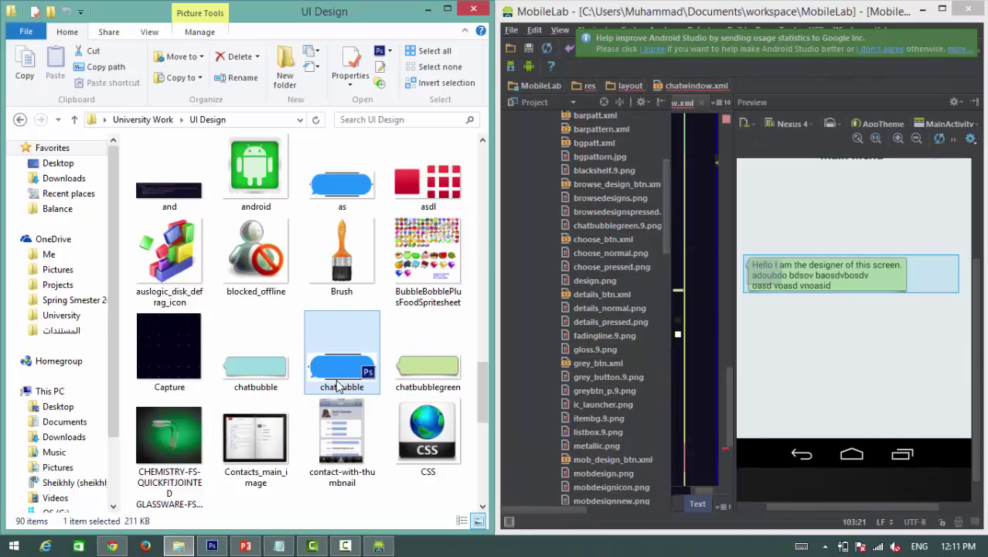
pyautogui.write('pi')
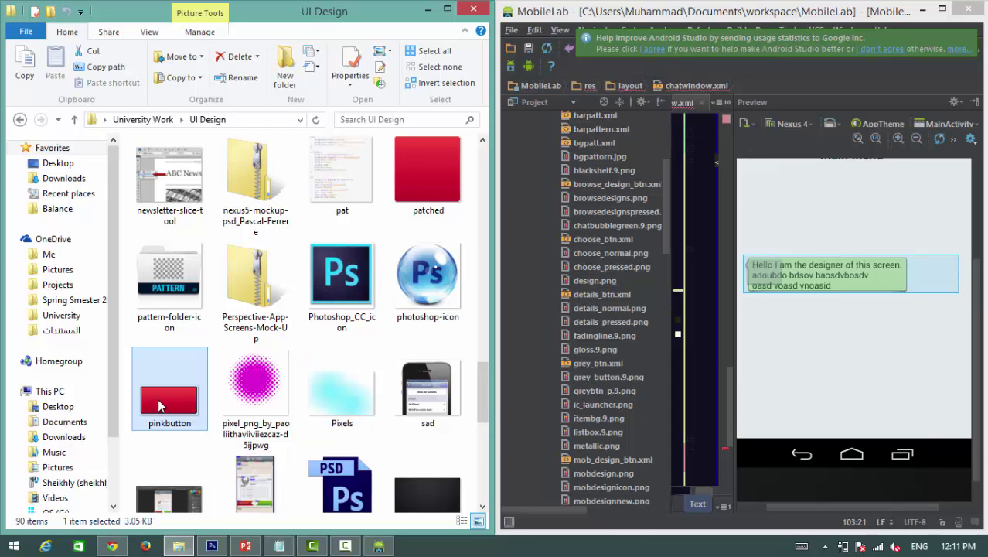
pyautogui.moveTo(667, 225); pyautogui.dragTo(668, 193)
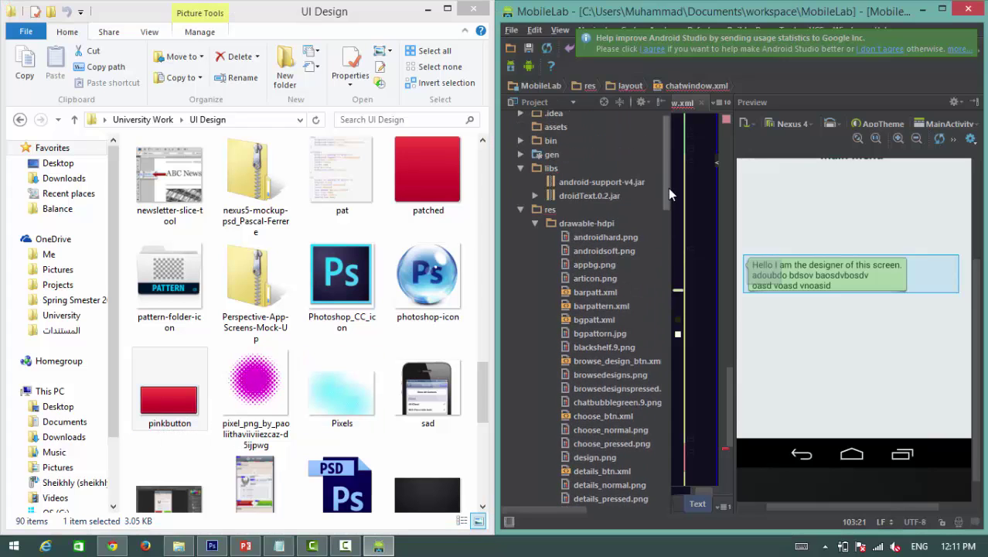
pyautogui.click(166, 399)
pyautogui.scroll(-10, 165, 399)
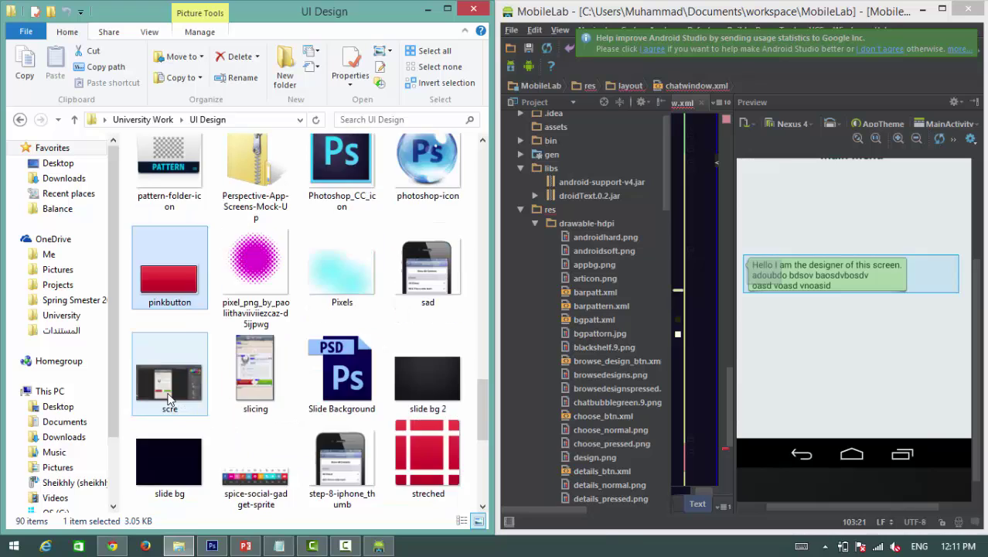
pyautogui.click(249, 481)
pyautogui.moveTo(249, 481); pyautogui.dragTo(586, 223)
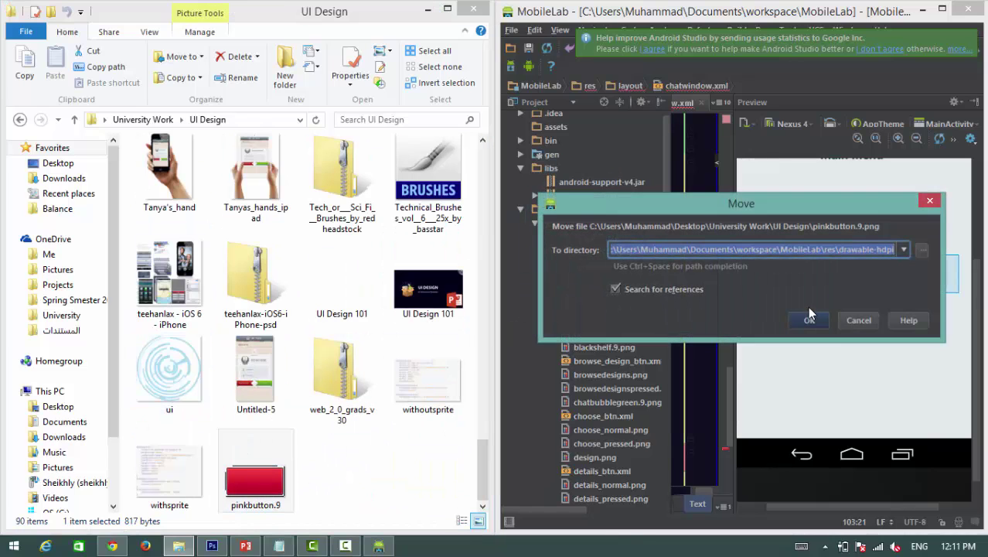
pyautogui.click(804, 318)
pyautogui.click(942, 7)
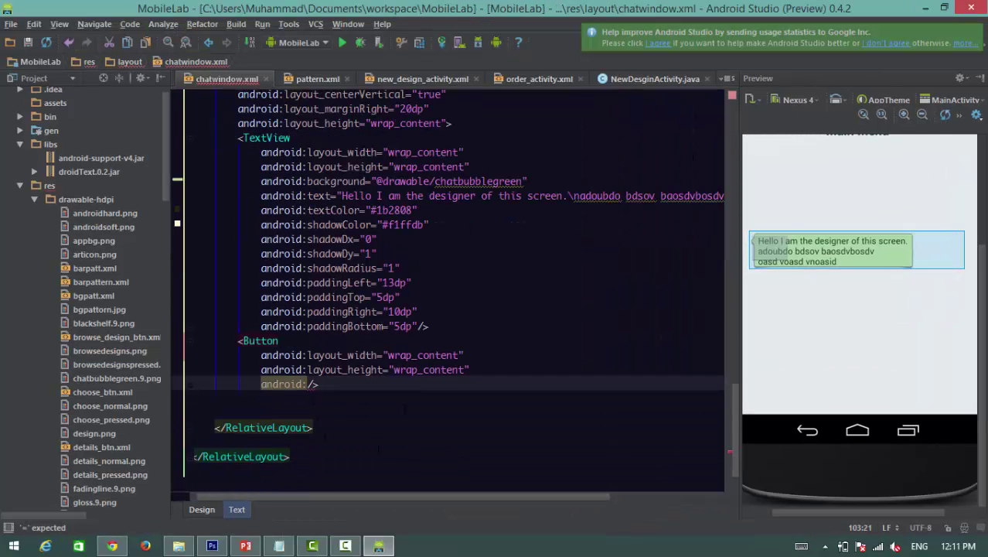
pyautogui.write('ba')
pyautogui.press('Return')
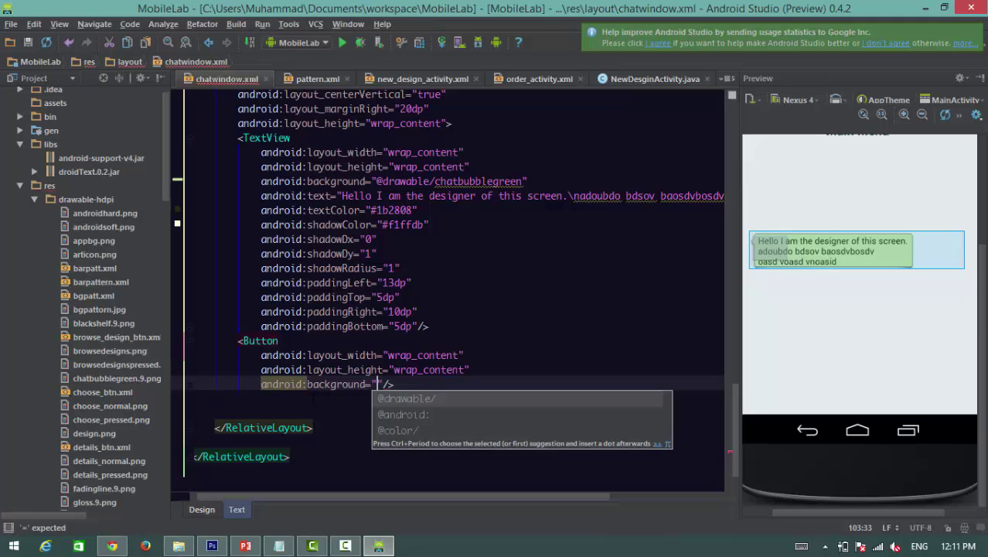
pyautogui.press('Return')
pyautogui.write('pin')
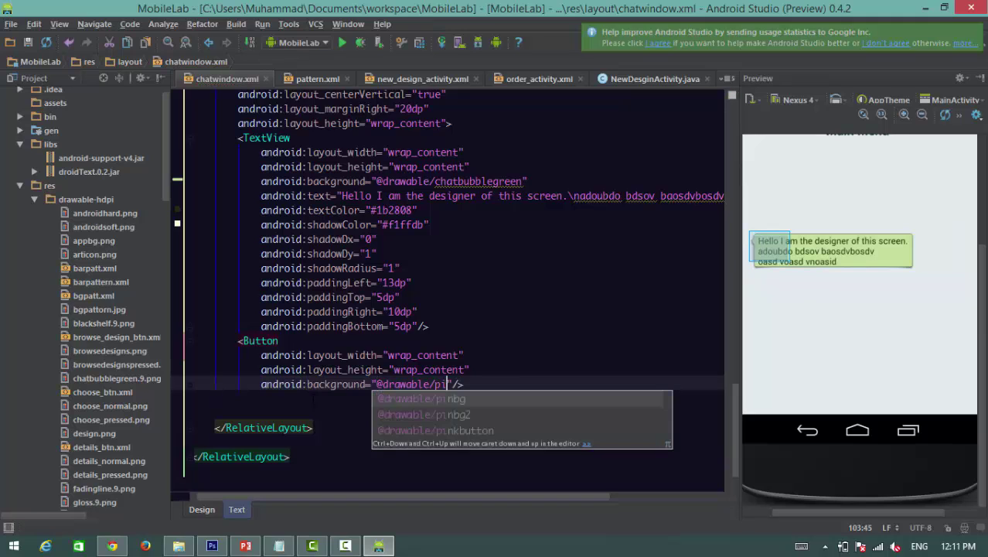
pyautogui.press('Down')
pyautogui.press('Down')
pyautogui.press('Return')
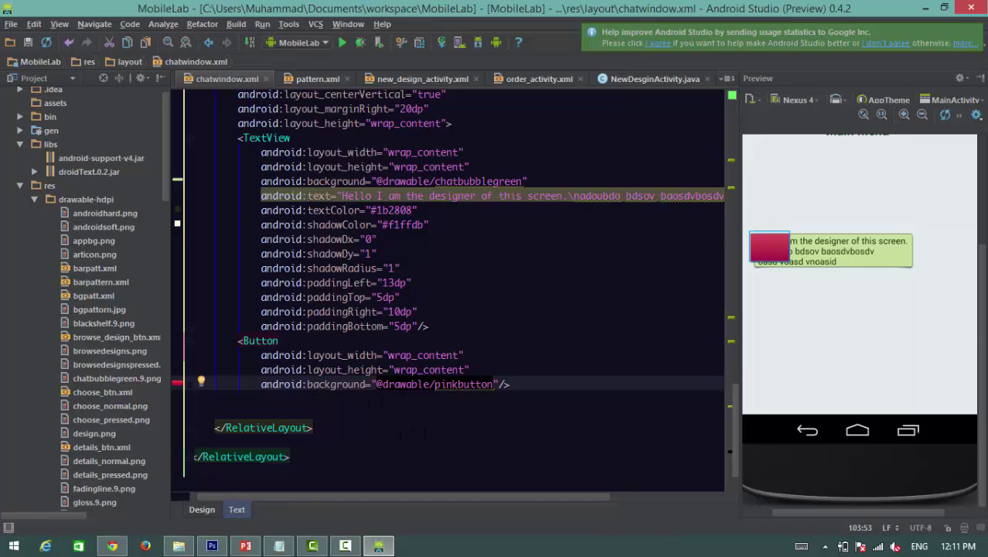
# - Insert a layout_below attribute as the Button's first attribute, with the value started as @+id/
pyautogui.click(495, 368)
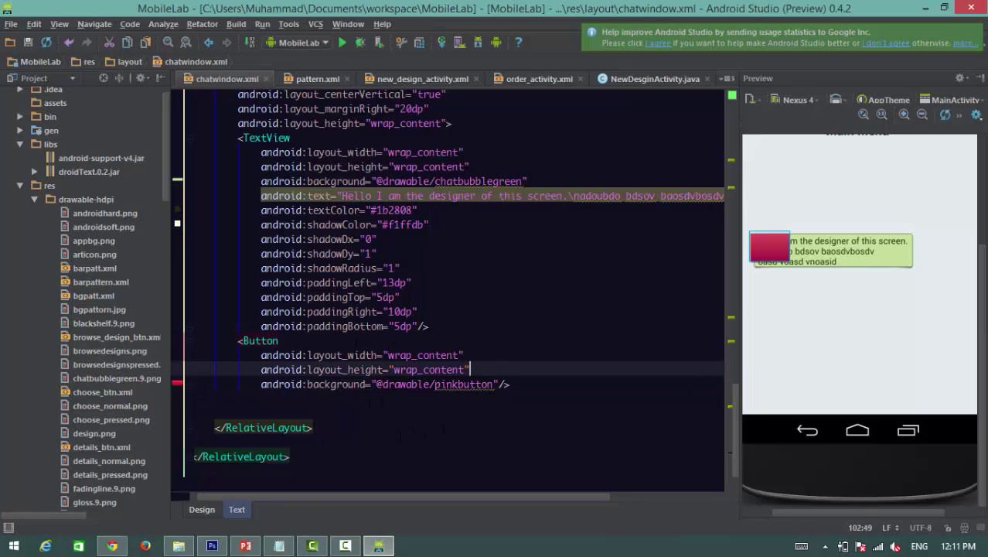
pyautogui.click(344, 341)
pyautogui.press('Return')
pyautogui.write('and')
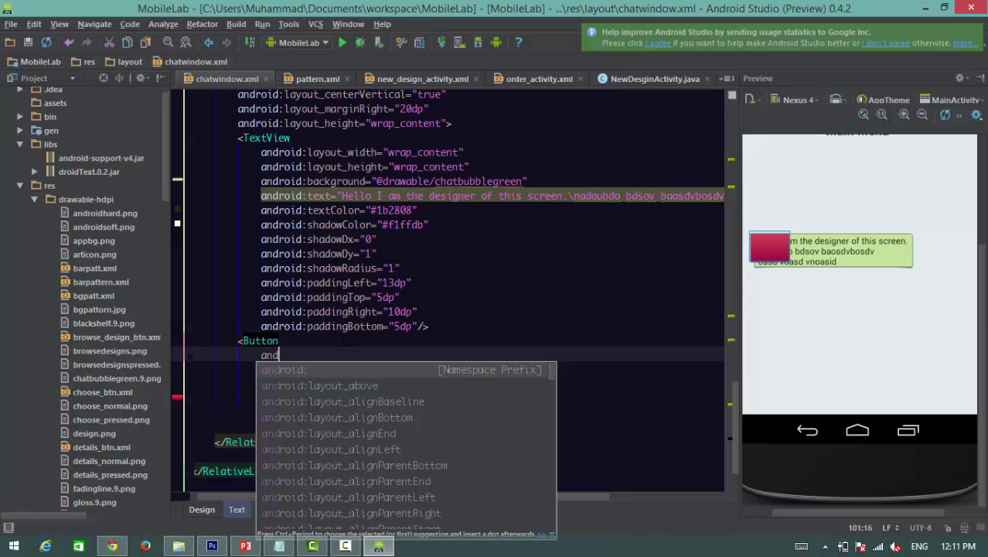
pyautogui.press('Return')
pyautogui.write('lay')
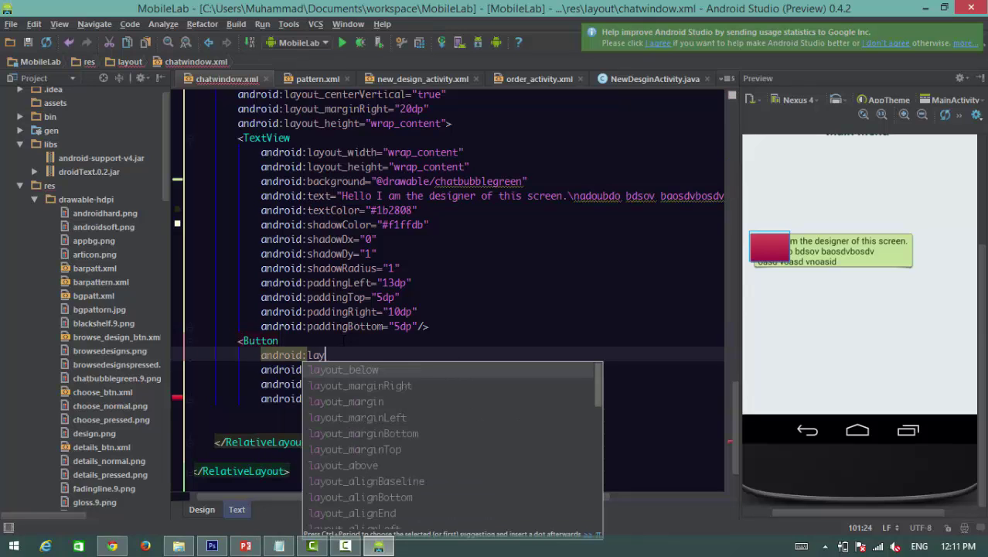
pyautogui.press('Down')
pyautogui.press('Down')
pyautogui.press('Down')
pyautogui.press('Down')
pyautogui.write('you')
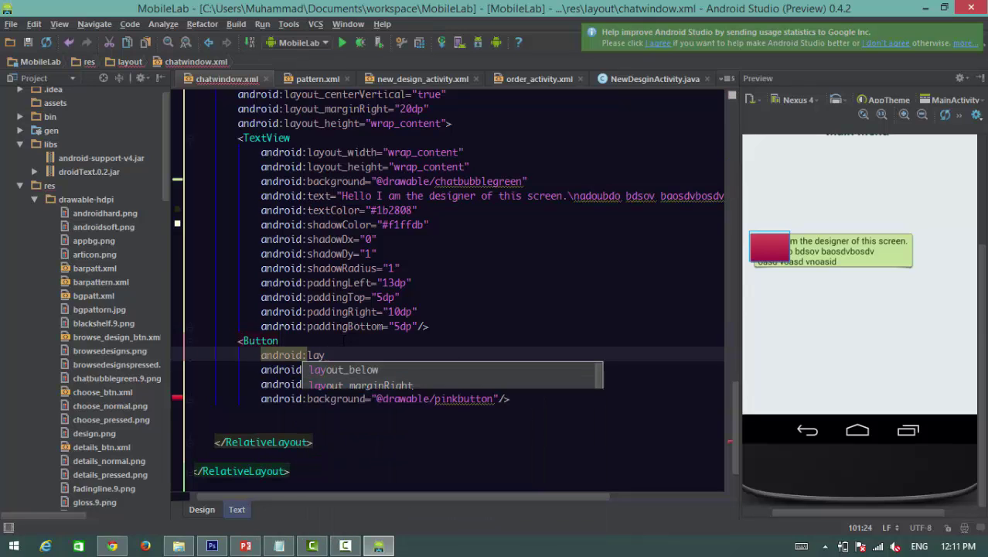
pyautogui.write('out_b')
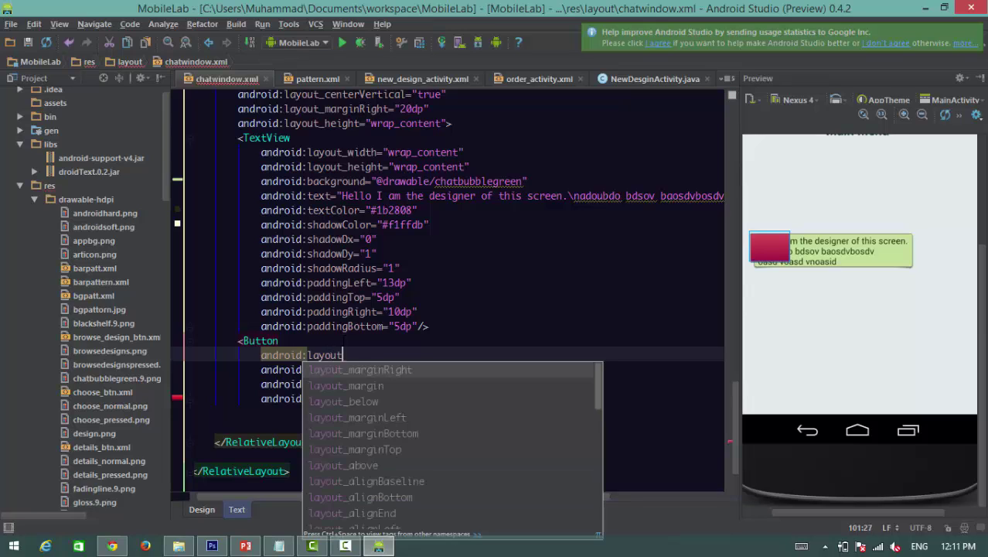
pyautogui.press('Return')
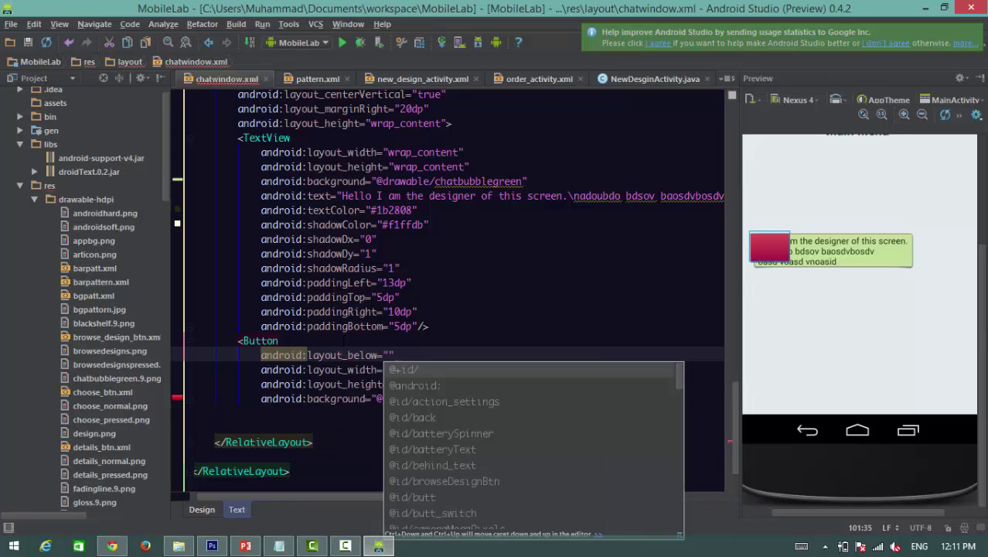
pyautogui.press('Return')
# - Give the green chat bubble TextView the id @+id/chatbubble
pyautogui.click(332, 137)
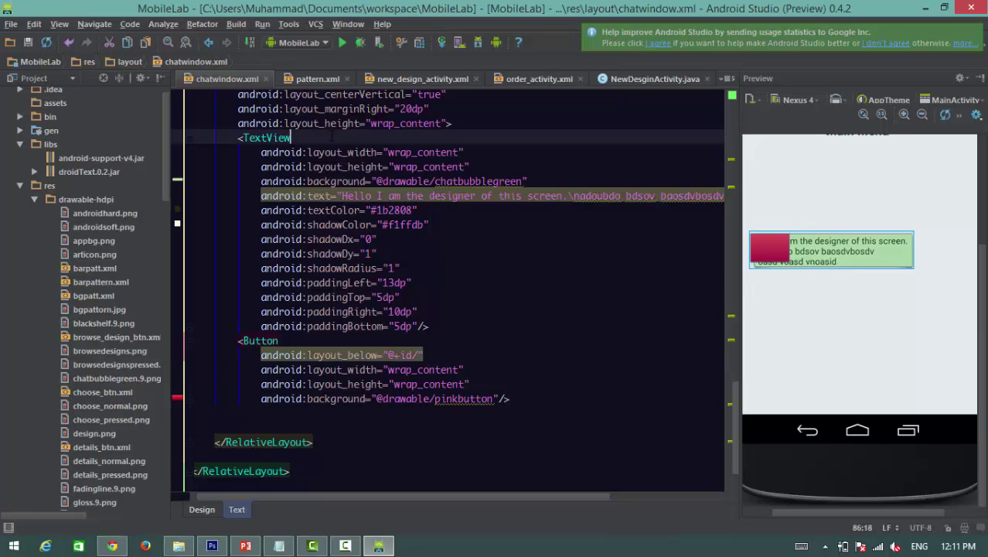
pyautogui.press('Return')
pyautogui.write('an')
pyautogui.press('Return')
pyautogui.write('id:id')
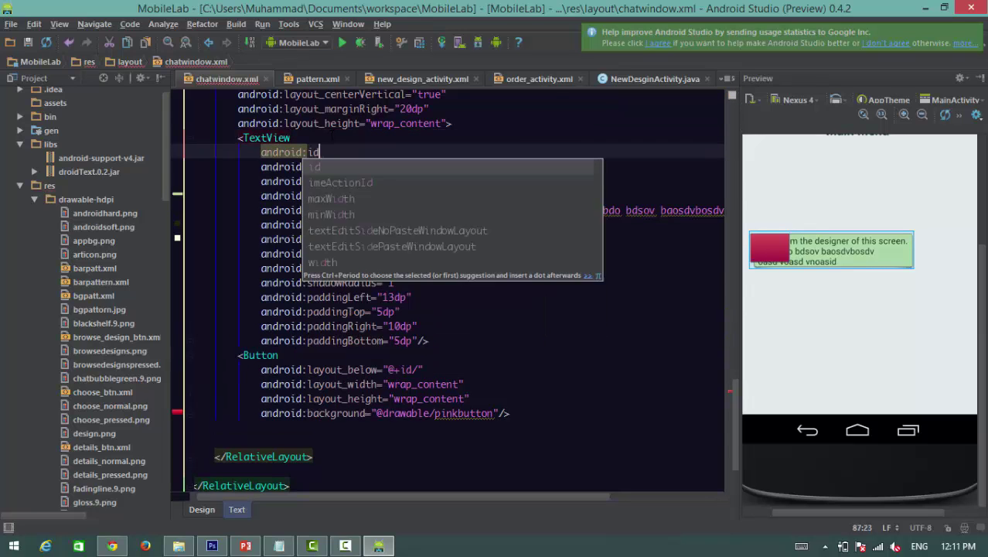
pyautogui.press('Return')
pyautogui.press('Return')
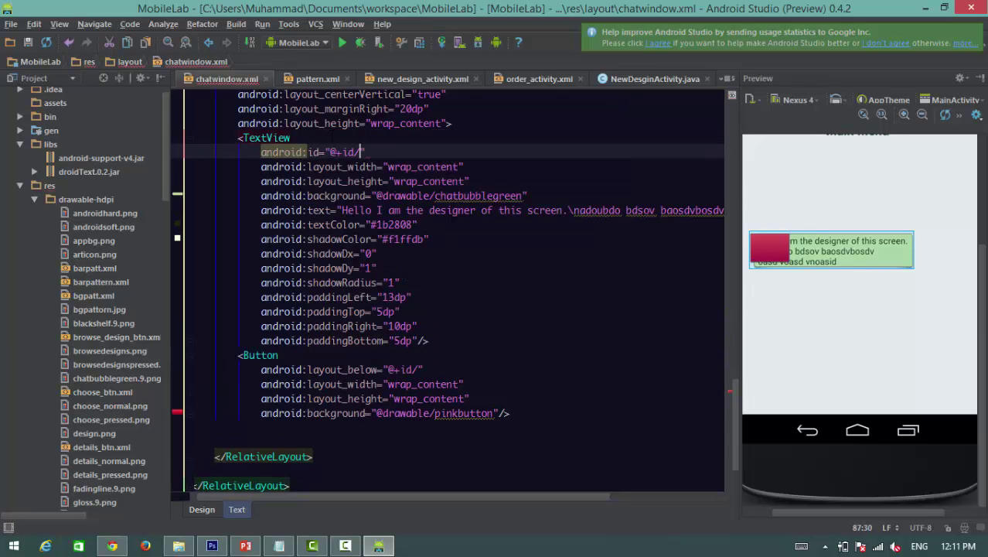
pyautogui.write('chat')
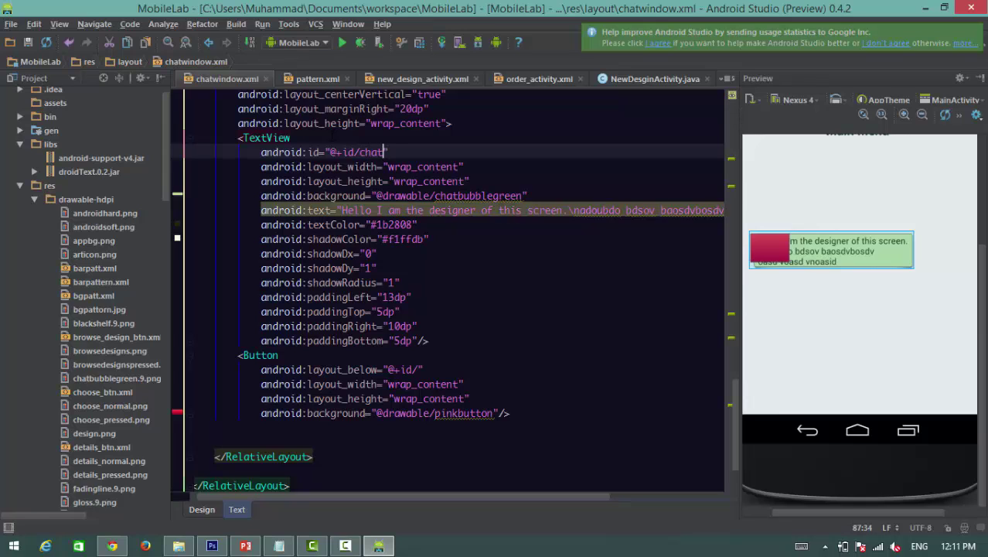
pyautogui.write('bubble')
# - Copy the chatbubble id name into the Button's layout_below value so it reads @+id/chatbubble
pyautogui.hotkey('ctrl', 'shift', 'Left')
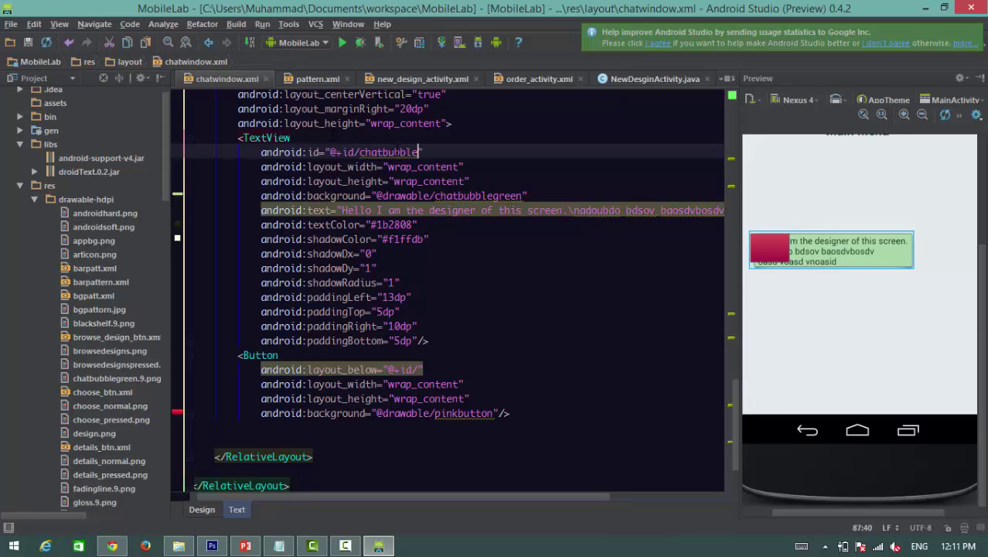
pyautogui.hotkey('ctrl', 'c')
pyautogui.click(418, 369)
pyautogui.hotkey('ctrl', 'v')
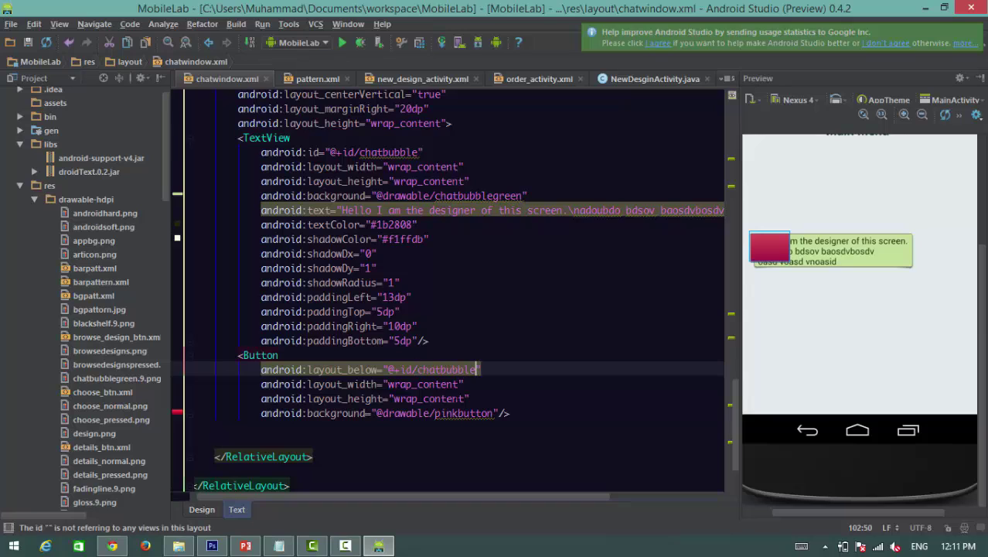
pyautogui.press('Down')
pyautogui.press('Down')
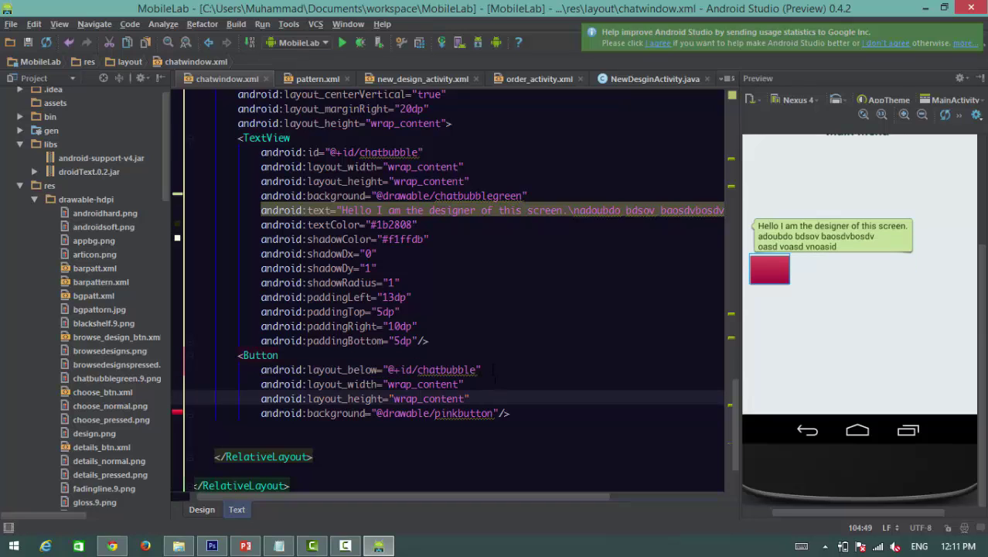
# - Add a text attribute after the Button's background reading "CLick Me ! Hello o oodn dos"
pyautogui.click(493, 370)
pyautogui.click(481, 398)
pyautogui.click(499, 413)
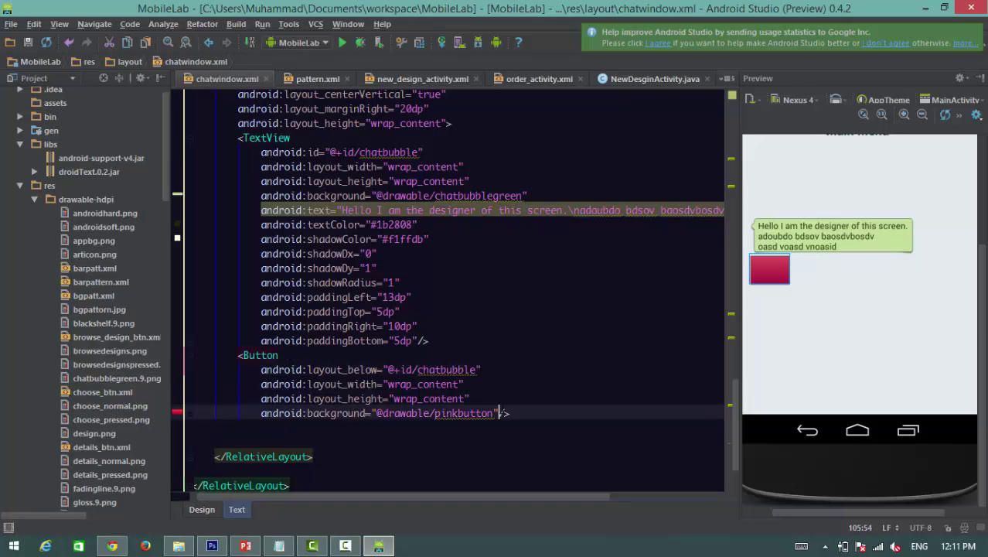
pyautogui.press('Return')
pyautogui.write('android:')
pyautogui.press('Escape')
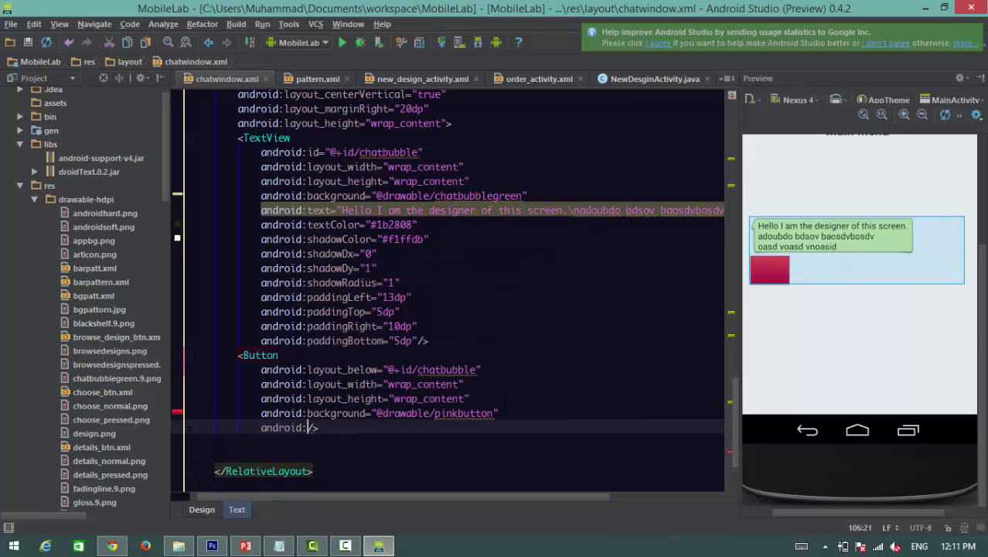
pyautogui.write('t')
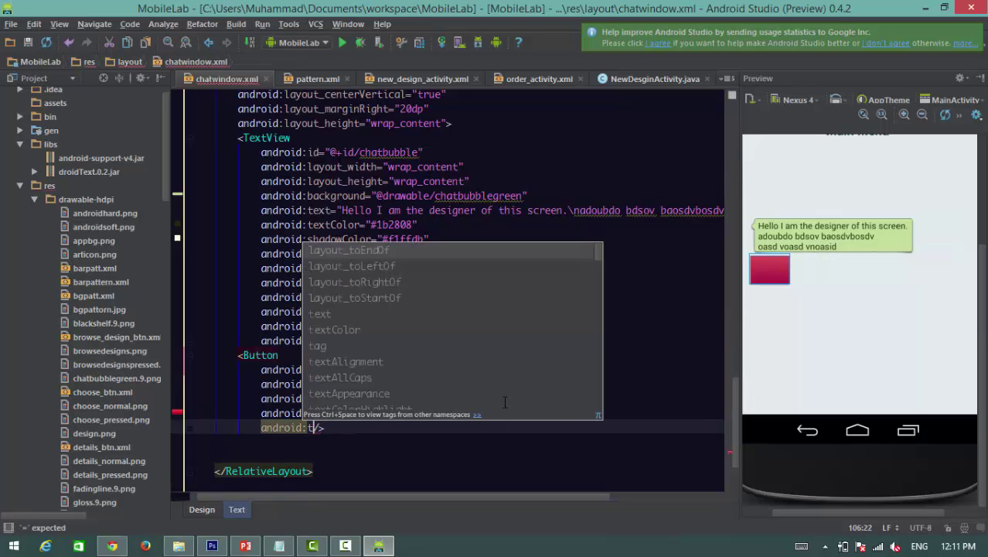
pyautogui.press('Down')
pyautogui.press('Down')
pyautogui.press('Down')
pyautogui.press('Down')
pyautogui.press('Return')
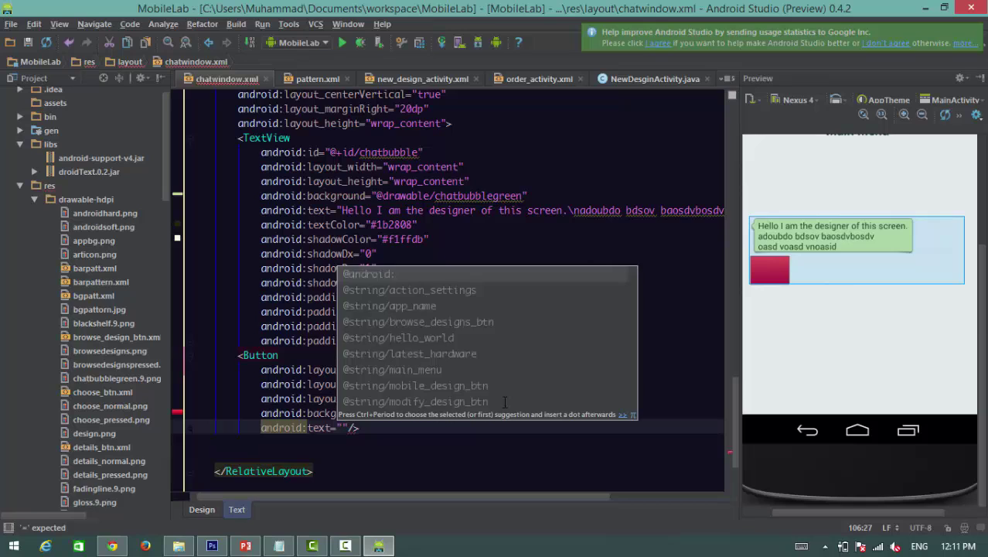
pyautogui.press('Escape')
pyautogui.write('Click Me ')
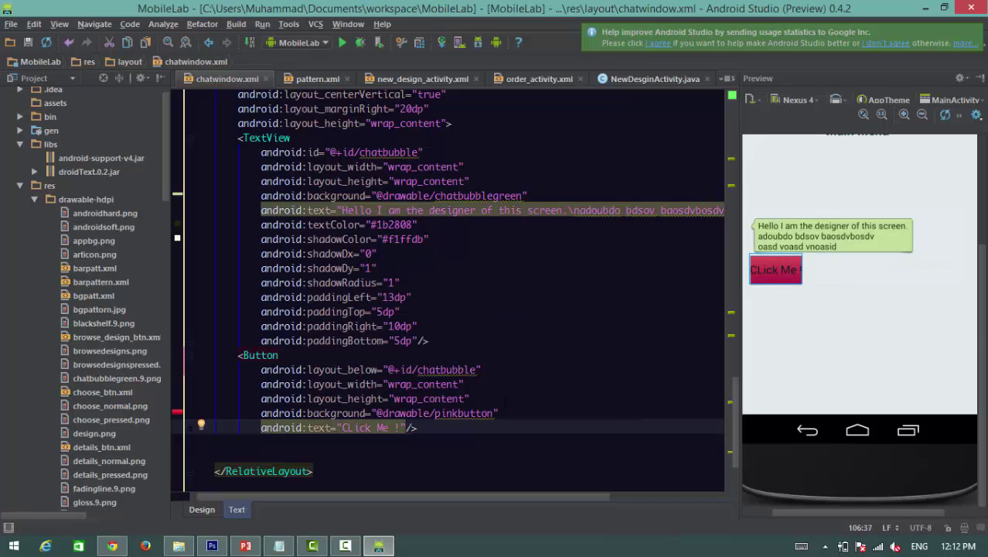
pyautogui.write('! Hello o oodn dos')
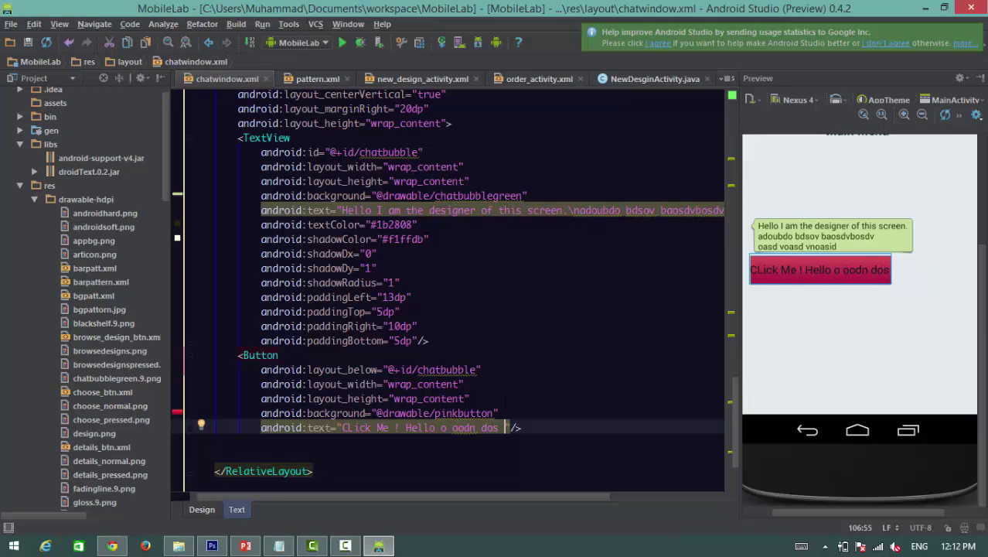
# - Add a layout_marginTop attribute of 10dp as the first attribute of the Button
pyautogui.press('End')
pyautogui.scroll(-1, 449, 294)
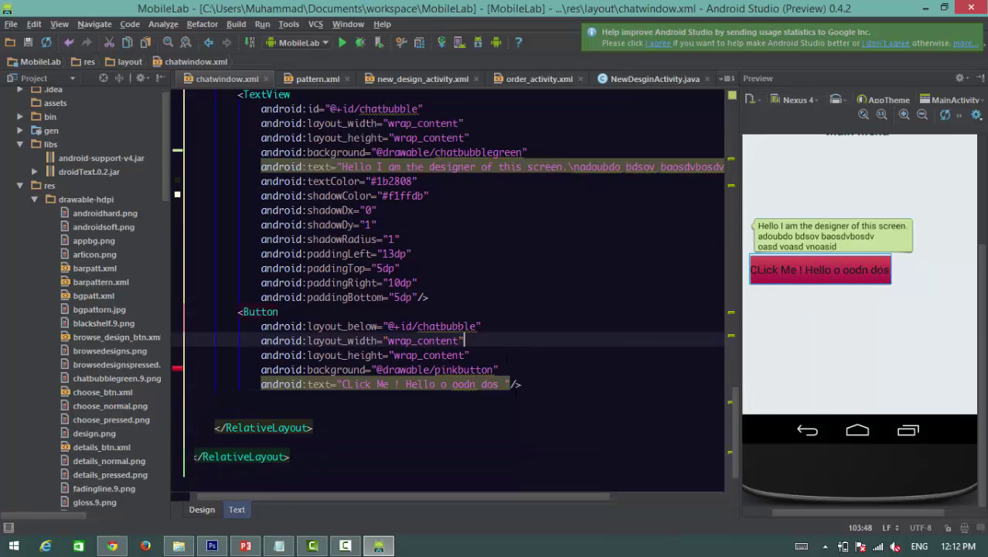
pyautogui.click(479, 355)
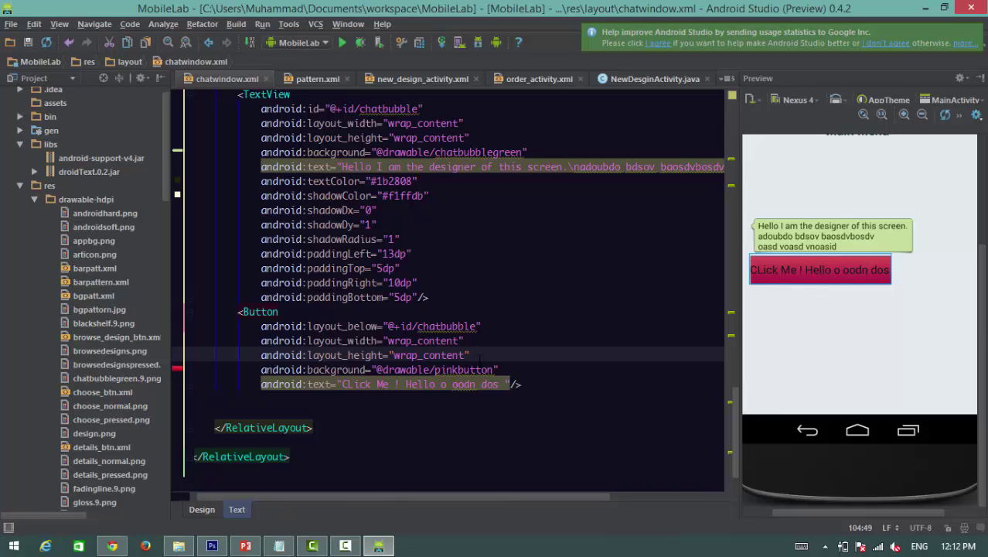
pyautogui.click(288, 309)
pyautogui.press('Return')
pyautogui.write('margin')
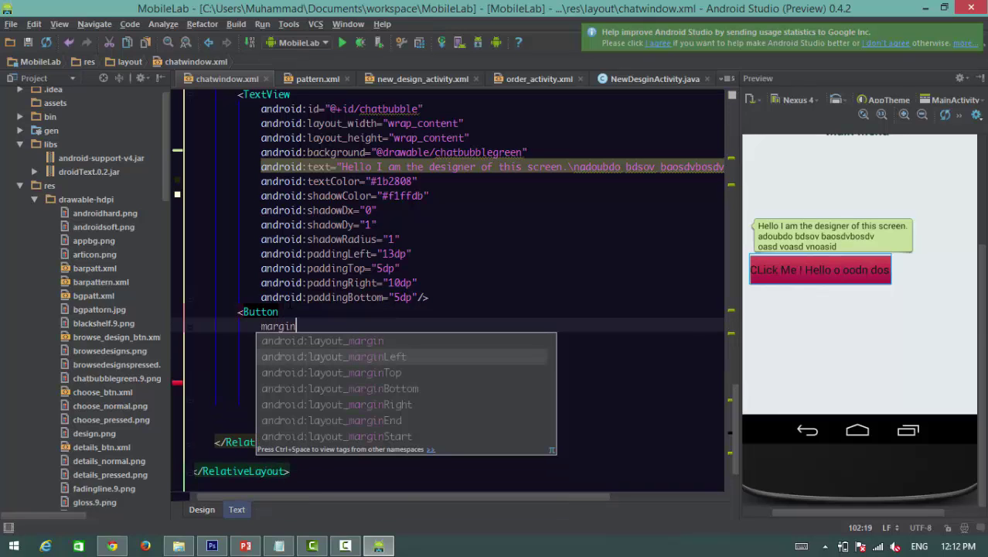
pyautogui.press('Down')
pyautogui.press('Return')
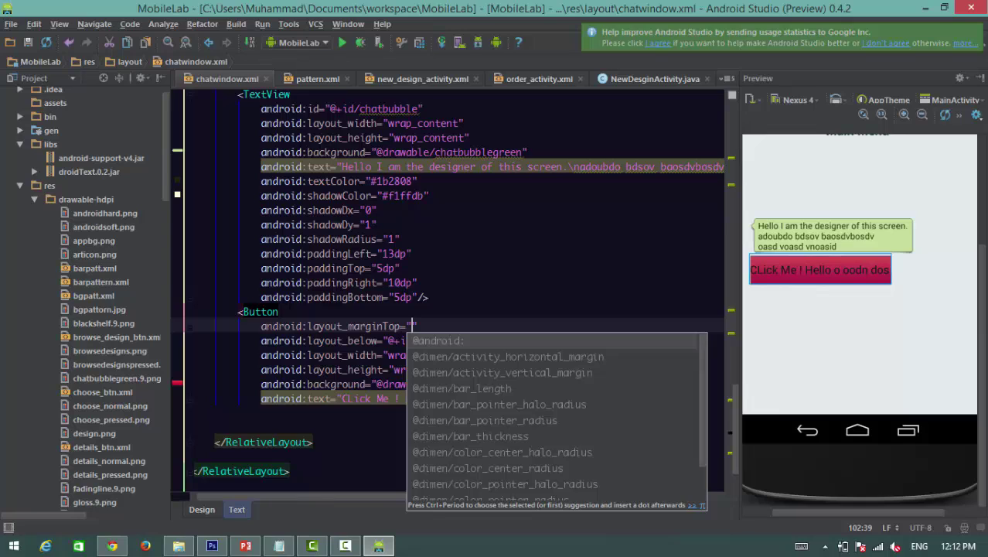
pyautogui.write('10dp')
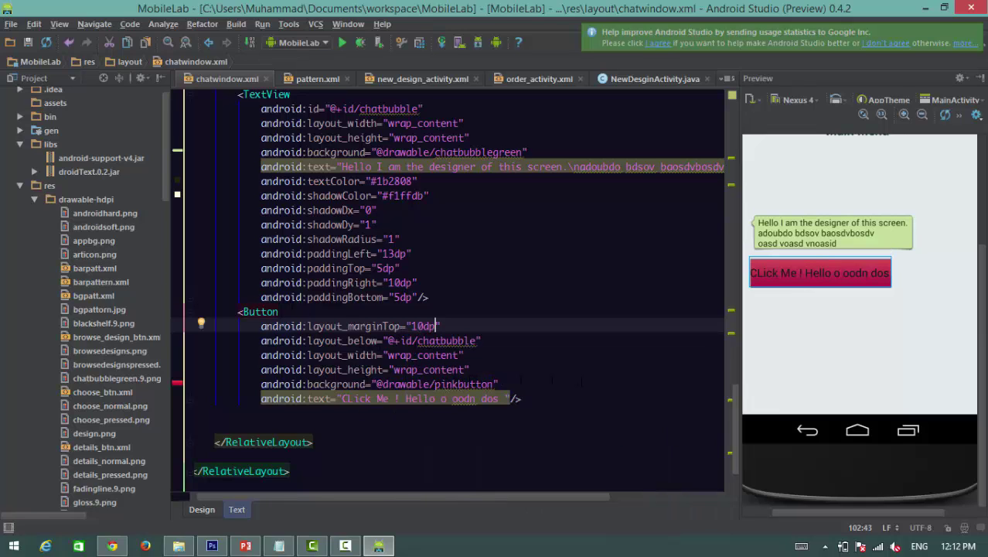
# - Correct the capitalization in the Button's text so that its first word reads "Click"
pyautogui.click(345, 399)
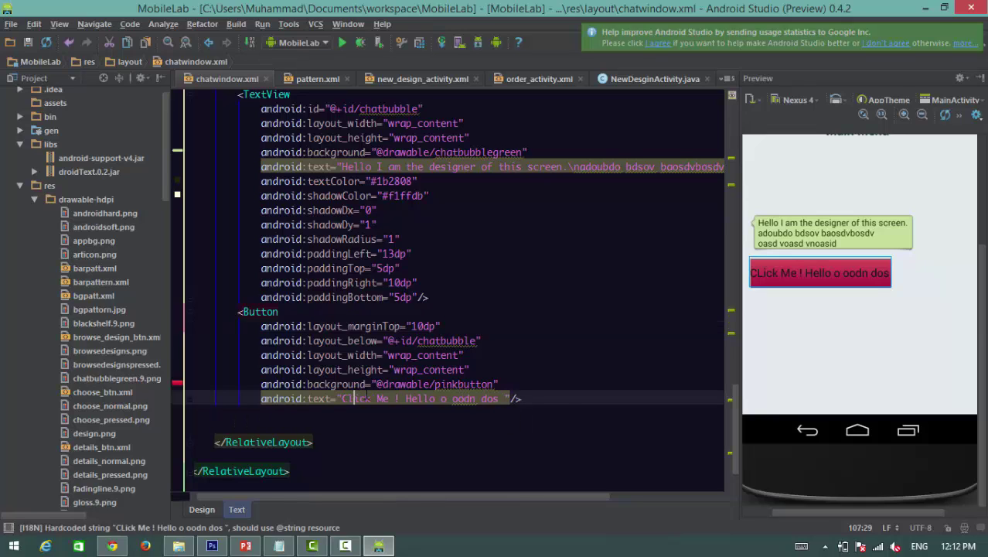
pyautogui.press('Delete')
pyautogui.write('l')
pyautogui.click(469, 370)
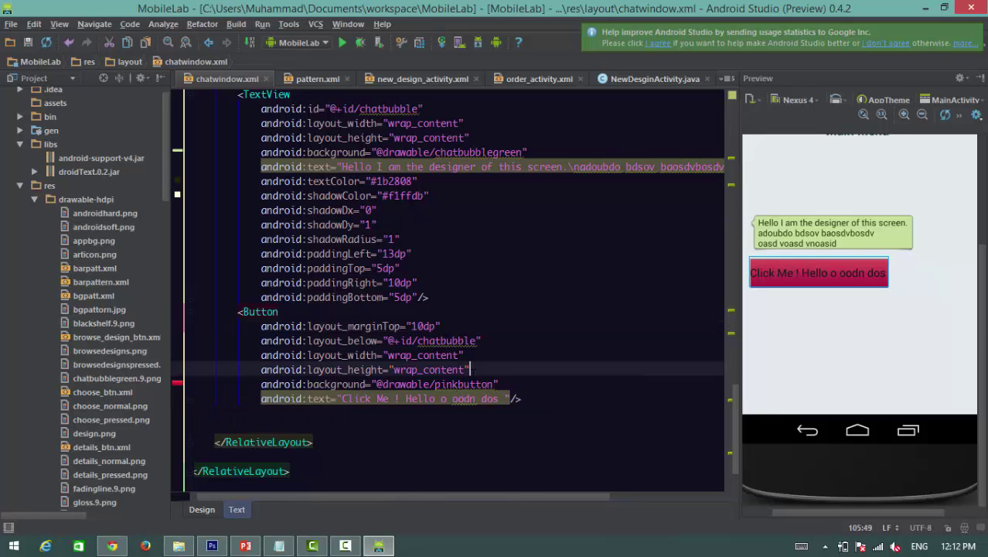
# - Switch to Photoshop and turn off Reverse in the Gradient Overlay of the pink button's Layer 1
pyautogui.click(211, 546)
pyautogui.hotkey('ctrl', '+')
pyautogui.hotkey('ctrl', '+')
pyautogui.hotkey('ctrl', '+')
pyautogui.hotkey('ctrl', '+')
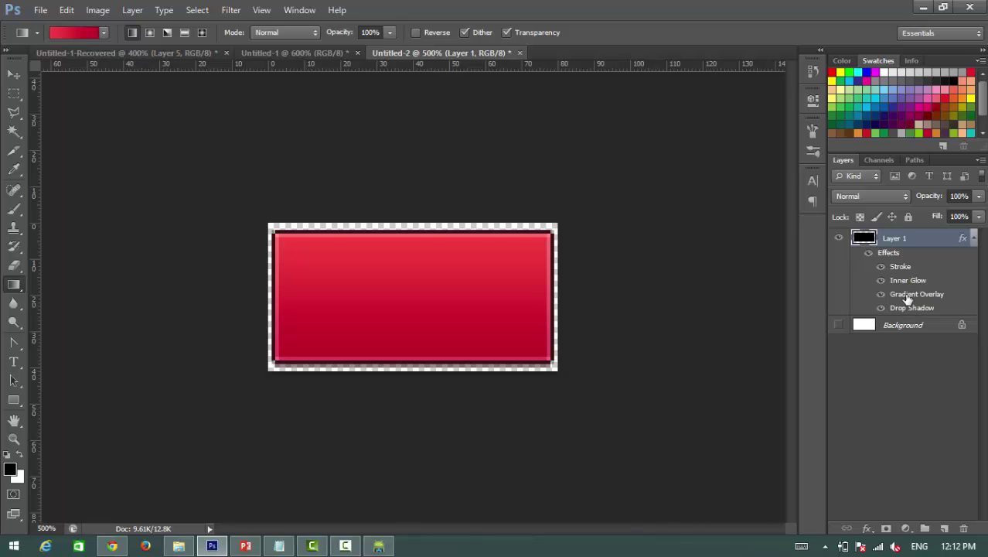
pyautogui.doubleClick(913, 297)
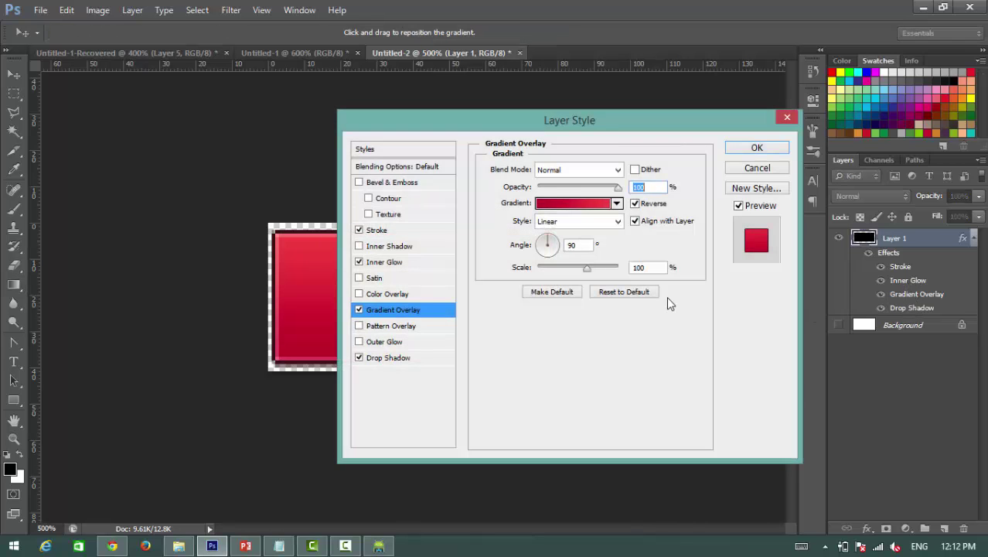
pyautogui.moveTo(644, 117); pyautogui.dragTo(842, 130)
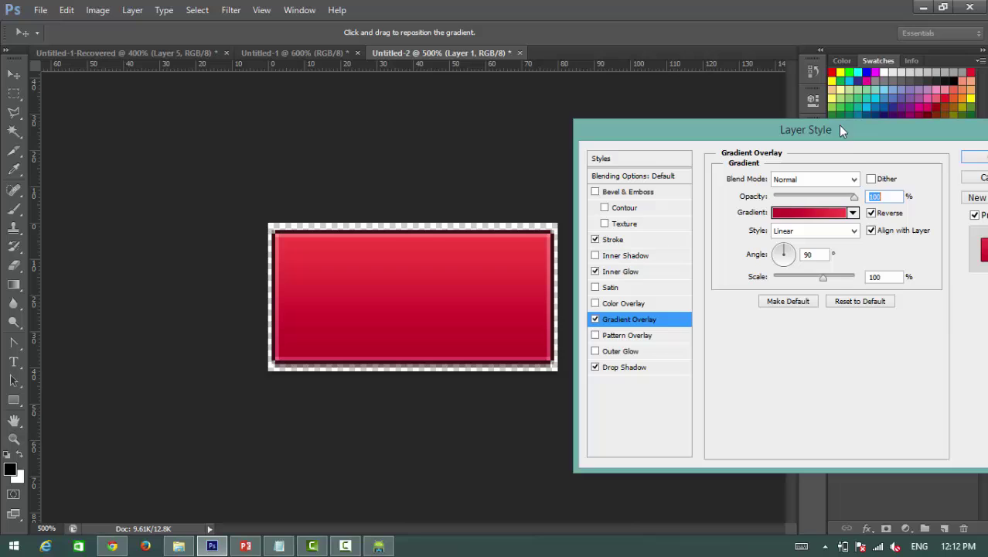
pyautogui.click(872, 213)
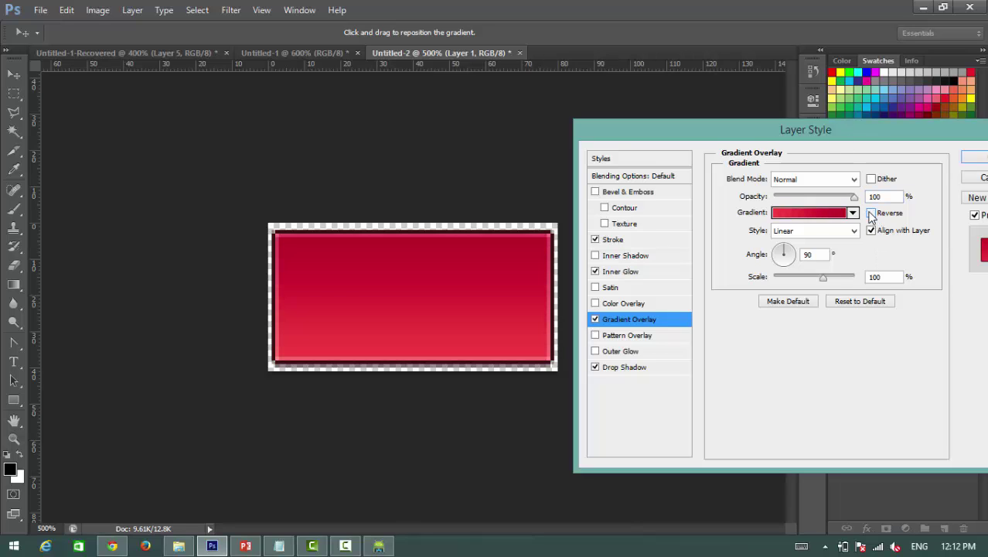
# - Disable the button layer's Inner Glow and enable Inner Shadow in its place
pyautogui.click(630, 271)
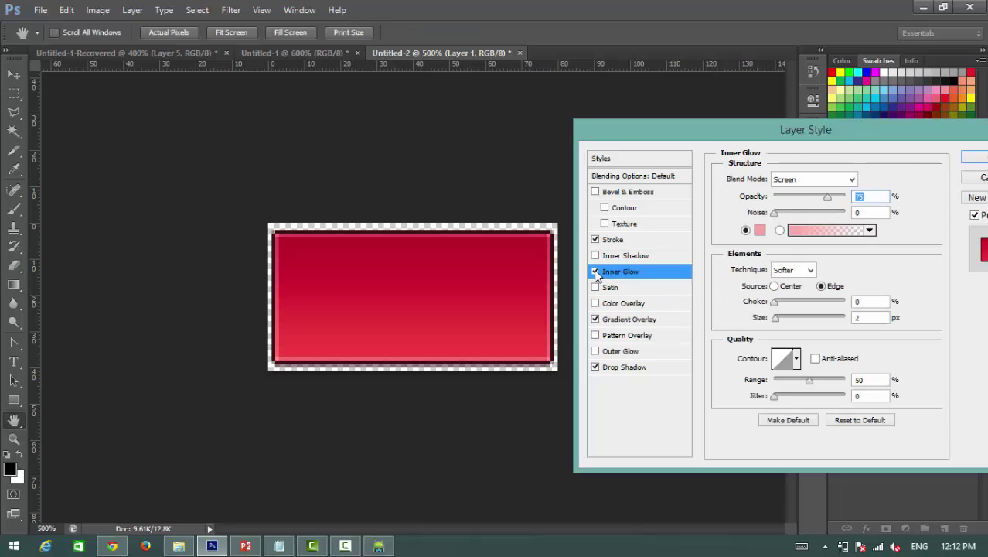
pyautogui.click(595, 271)
pyautogui.click(595, 255)
pyautogui.click(623, 256)
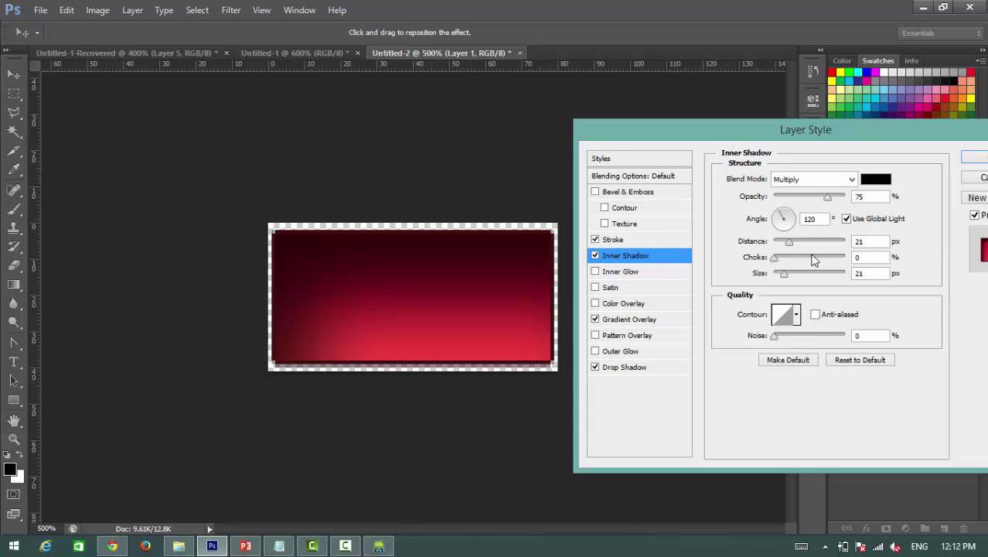
# - Set the Inner Shadow to a 90° angle without global light, with a distance of 2 px and a size of 0 px
pyautogui.moveTo(878, 242); pyautogui.dragTo(828, 245)
pyautogui.doubleClick(818, 221)
pyautogui.write('90')
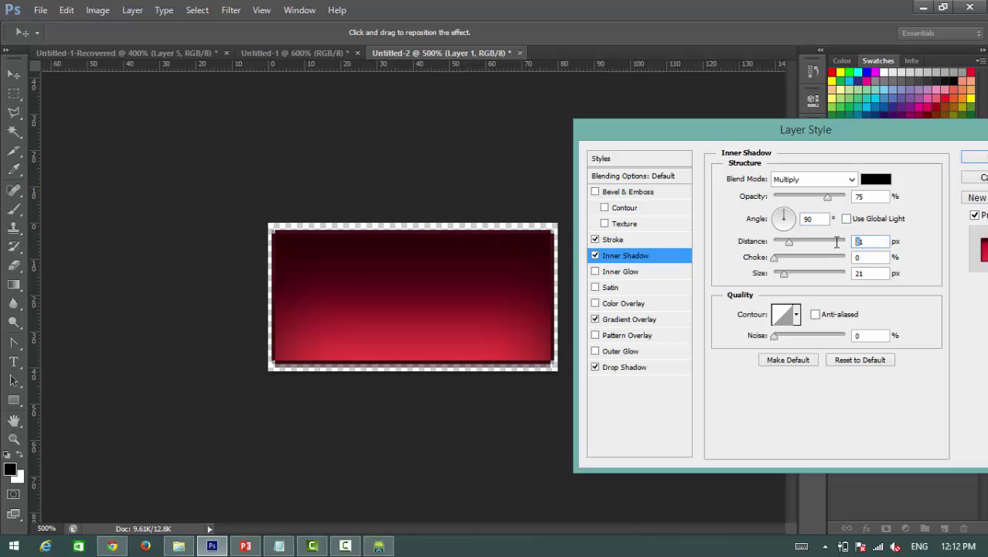
pyautogui.write('55')
pyautogui.press('BackSpace')
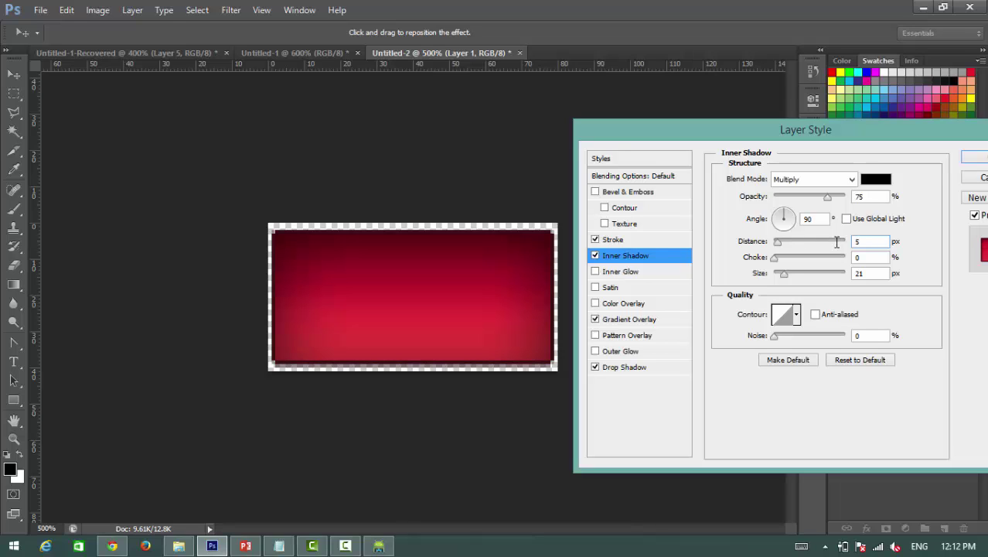
pyautogui.write('2')
pyautogui.doubleClick(848, 272)
pyautogui.write('0')
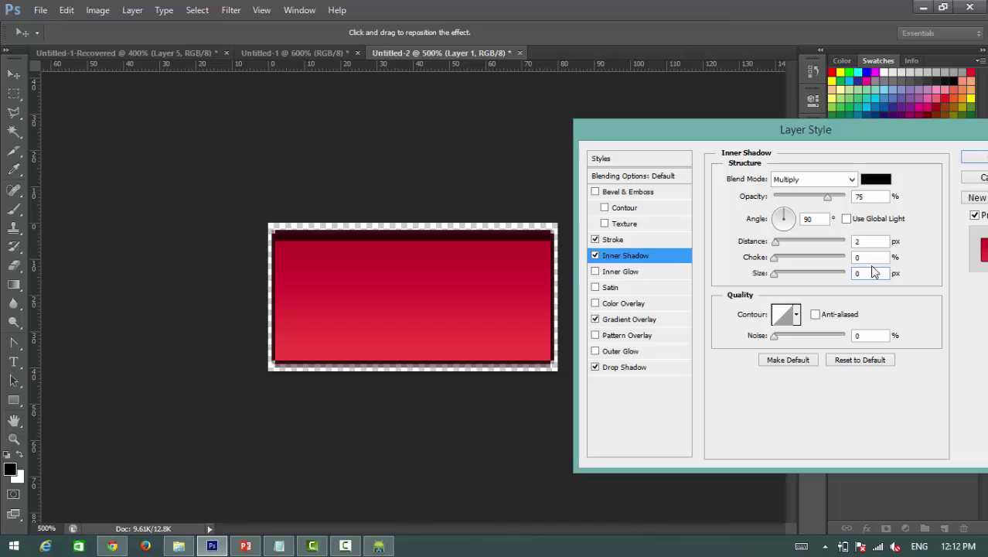
# - Try the Inner Shadow with 3 px distance, 3 px size and a 120° angle, and return the angle to 90°
pyautogui.moveTo(861, 243); pyautogui.dragTo(846, 242)
pyautogui.write('3')
pyautogui.press('Tab')
pyautogui.press('Tab')
pyautogui.write('3')
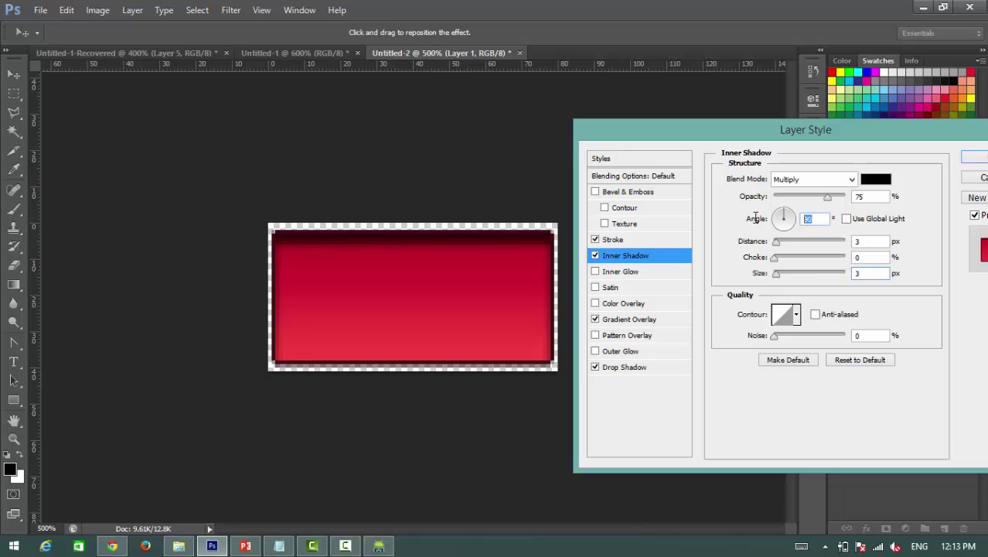
pyautogui.write('120')
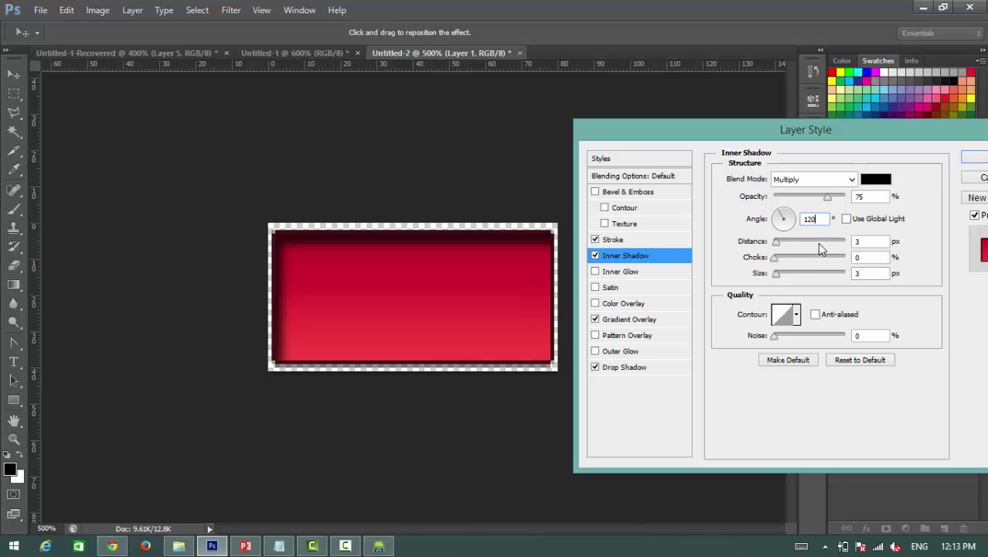
pyautogui.doubleClick(810, 219)
pyautogui.write('90')
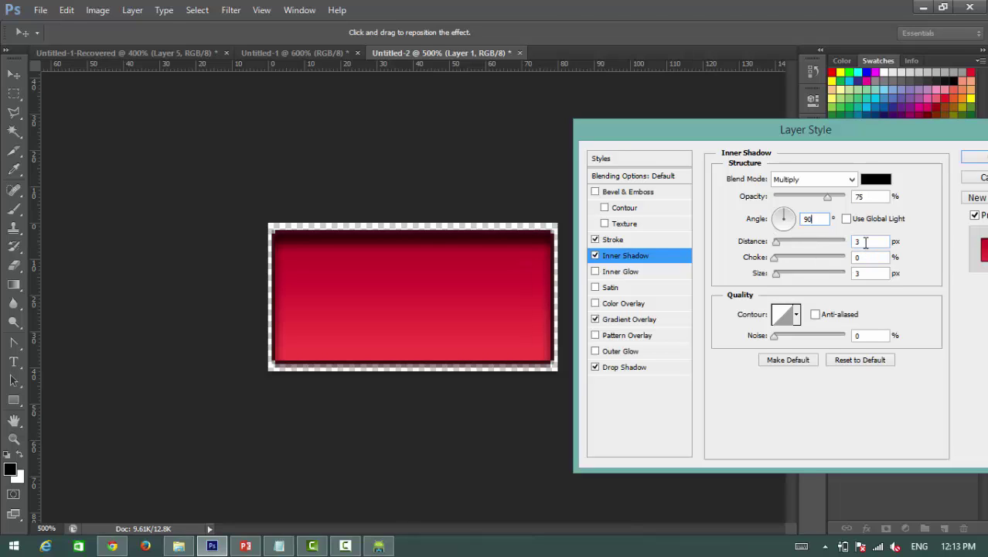
# - Set the Inner Shadow's size to 1 px, distance to 2 px and opacity to 36%, and apply the layer style
pyautogui.doubleClick(860, 273)
pyautogui.write('2')
pyautogui.press('BackSpace')
pyautogui.write('1')
pyautogui.doubleClick(858, 241)
pyautogui.write('0')
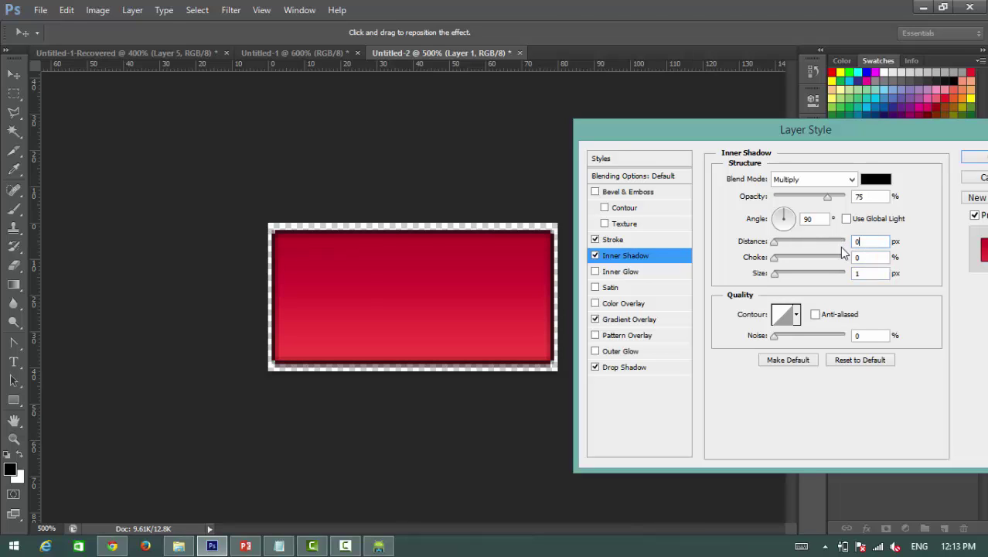
pyautogui.write('2')
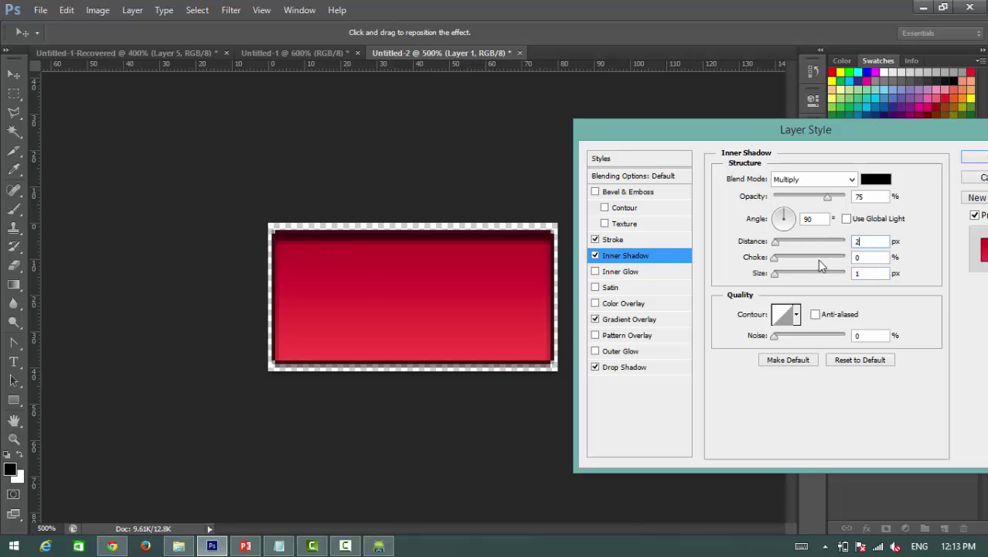
pyautogui.moveTo(827, 198); pyautogui.dragTo(801, 200)
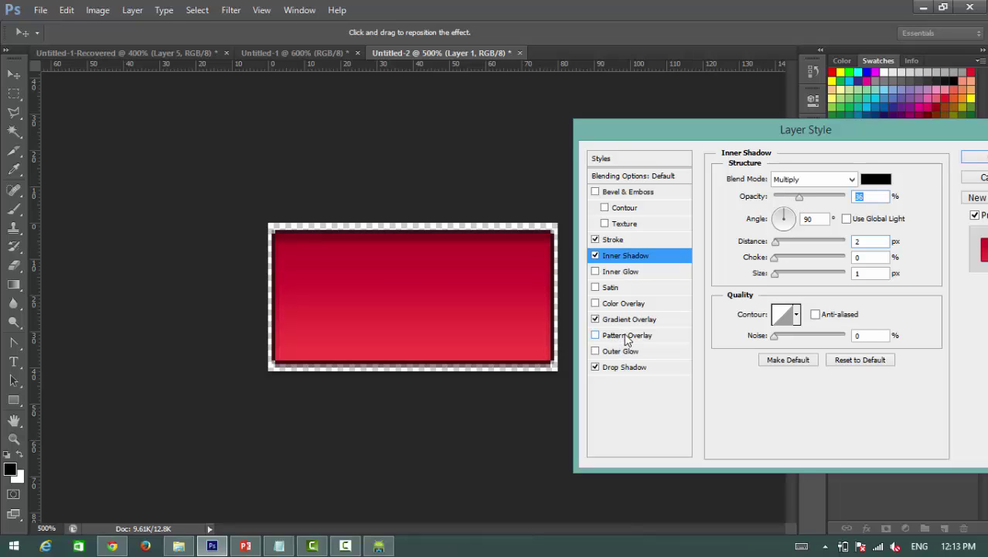
pyautogui.click(936, 178)
pyautogui.press('Return')
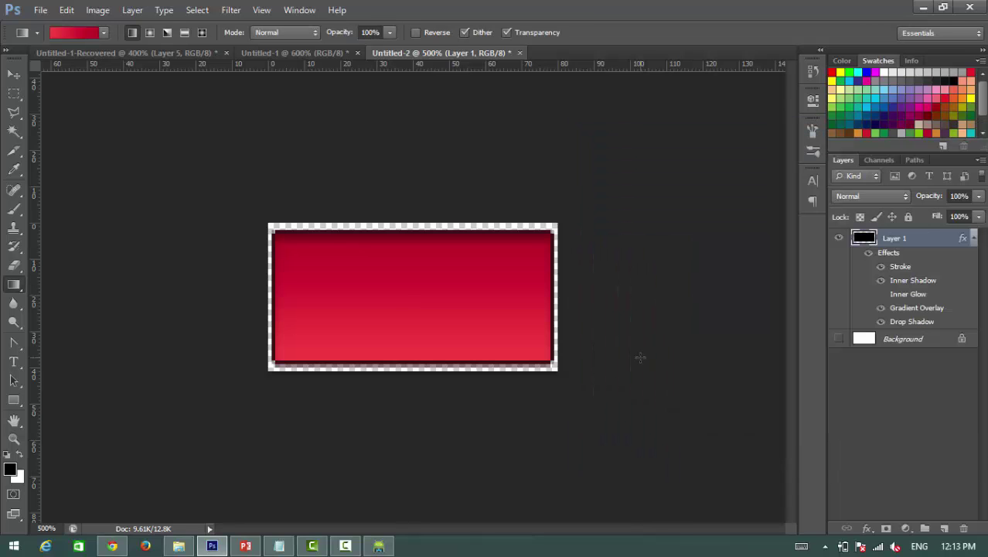
# - Save a copy of the button graphic as pinkypressed.png in the UI Design folder
pyautogui.click(40, 9)
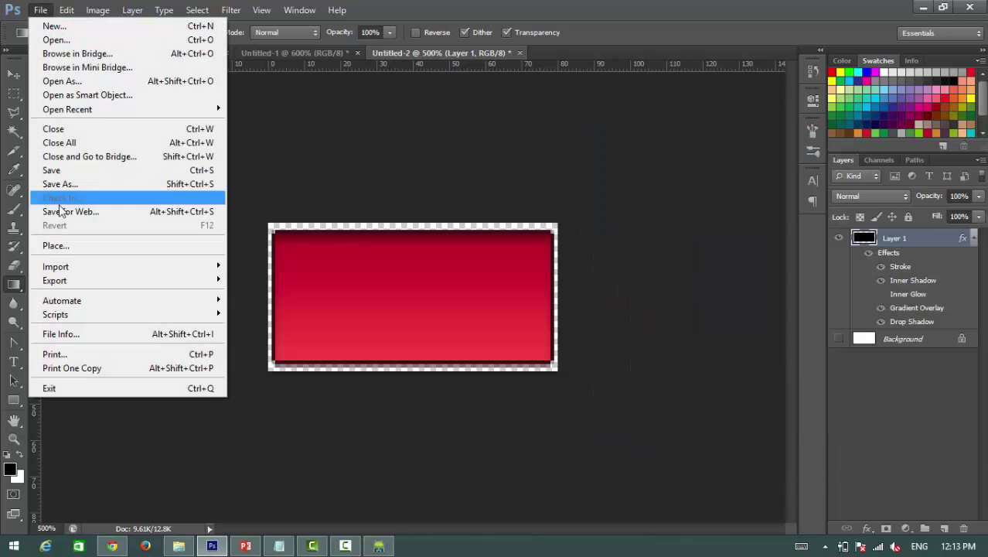
pyautogui.click(64, 187)
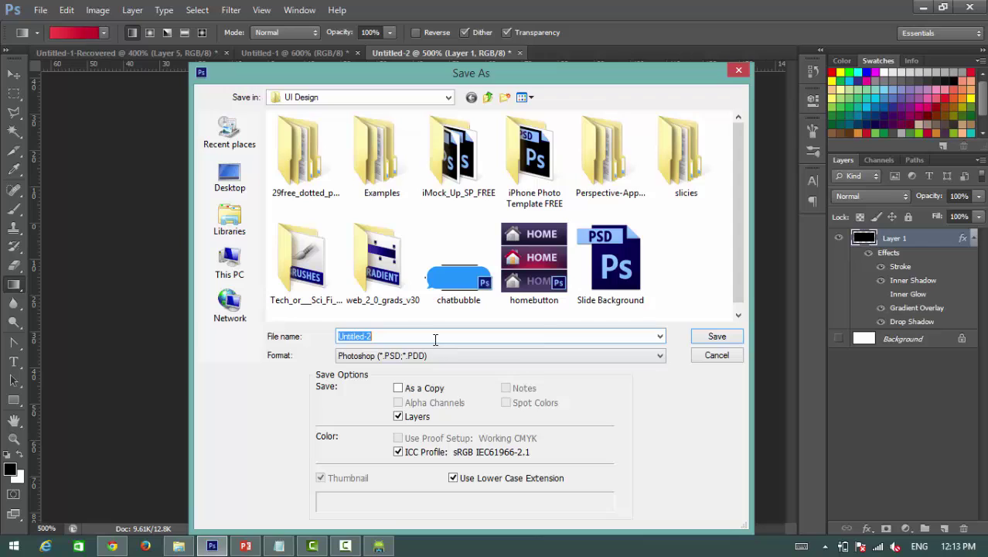
pyautogui.write('pinkypressed')
pyautogui.click(404, 355)
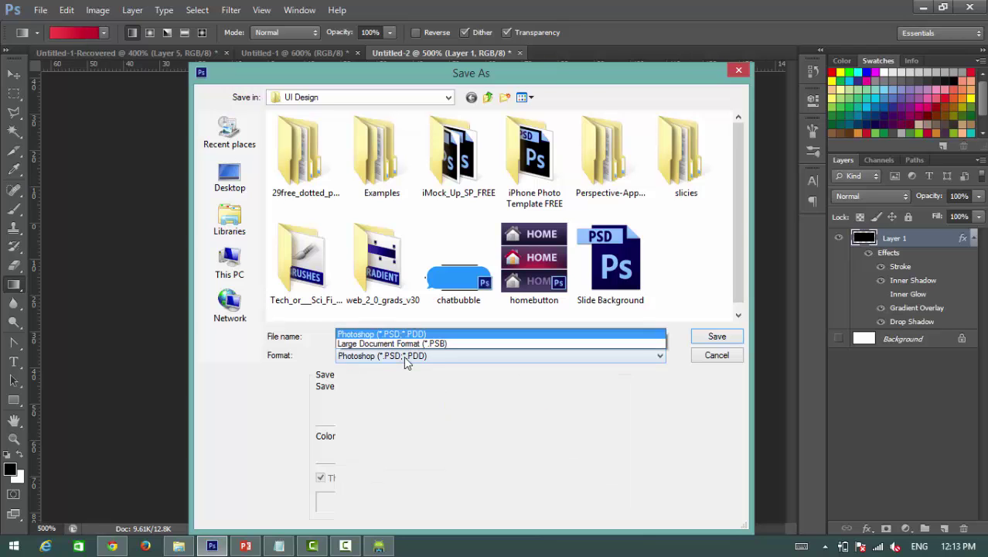
pyautogui.click(376, 306)
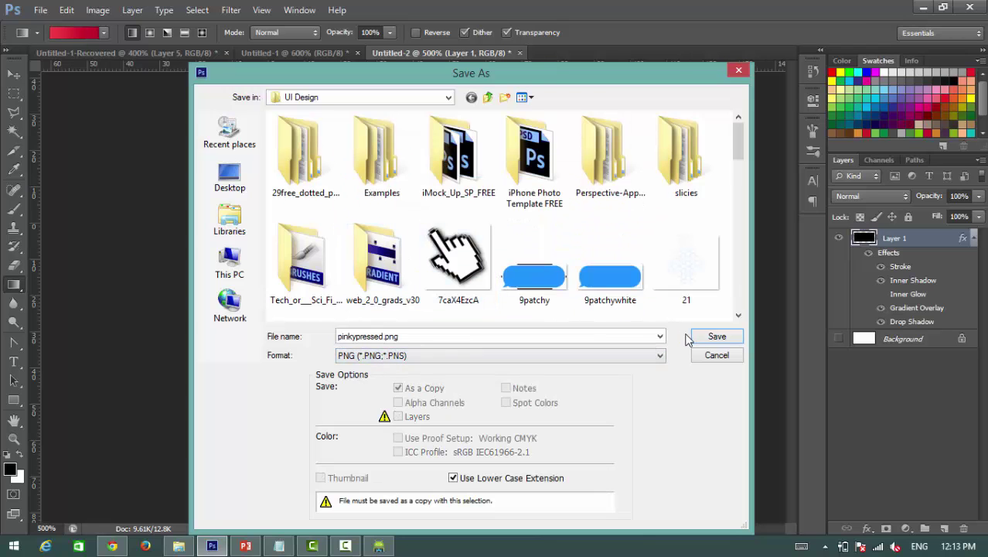
pyautogui.click(715, 335)
pyautogui.click(528, 169)
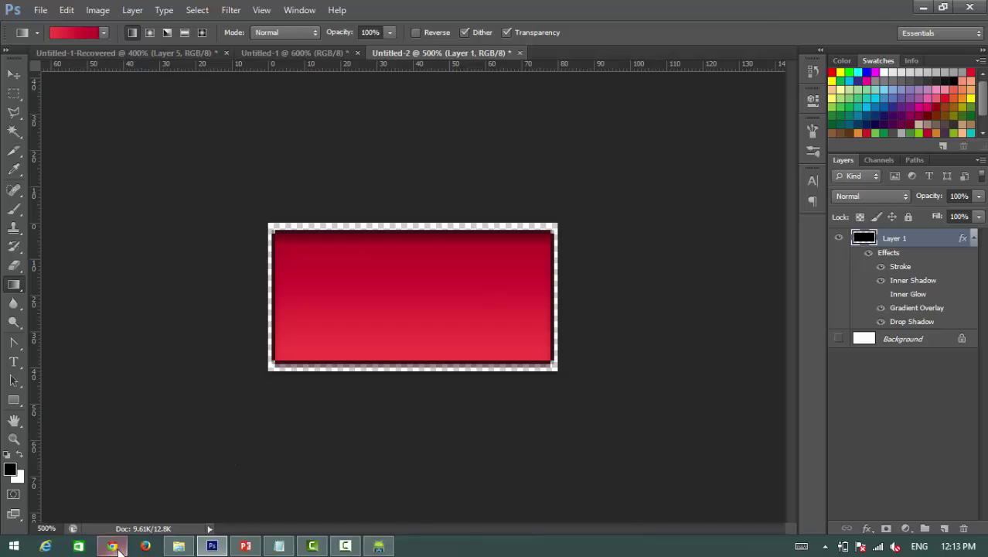
# - Switch to Chrome and reopen the Simple Nine-patch Generator from the 9 patch search results
pyautogui.click(112, 546)
pyautogui.scroll(3, 424, 209)
pyautogui.click(12, 31)
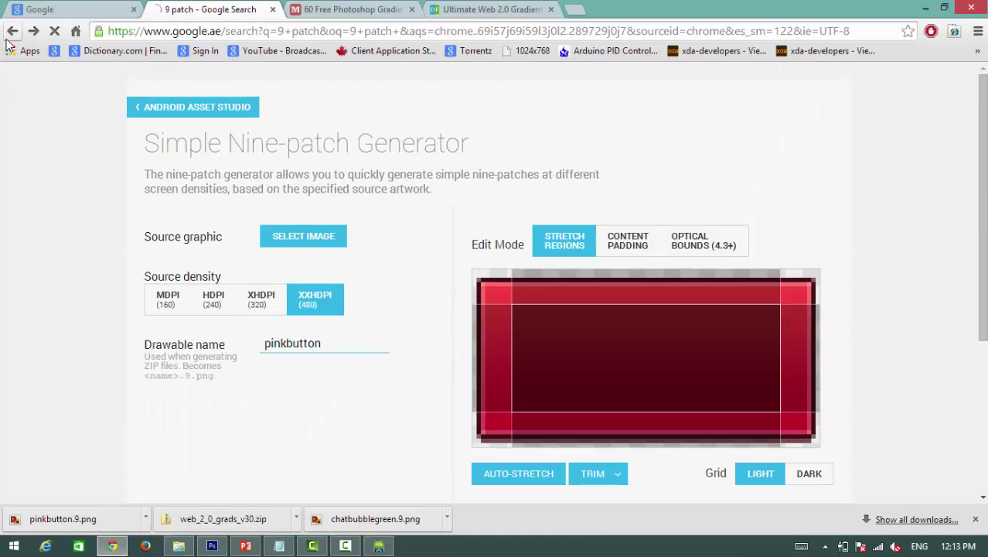
pyautogui.click(208, 286)
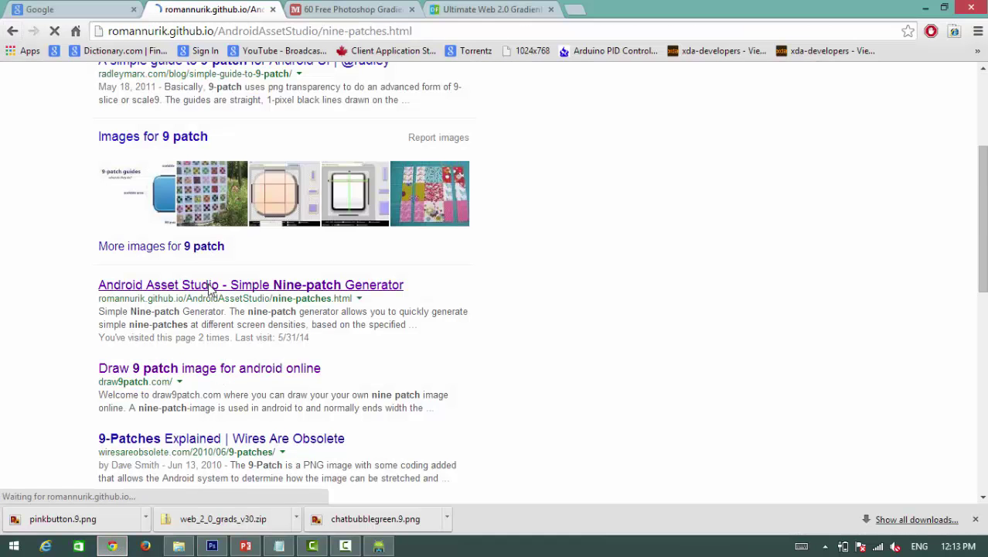
# - Load the pinkypressed image from the UI Design folder as the nine-patch source graphic
pyautogui.click(317, 242)
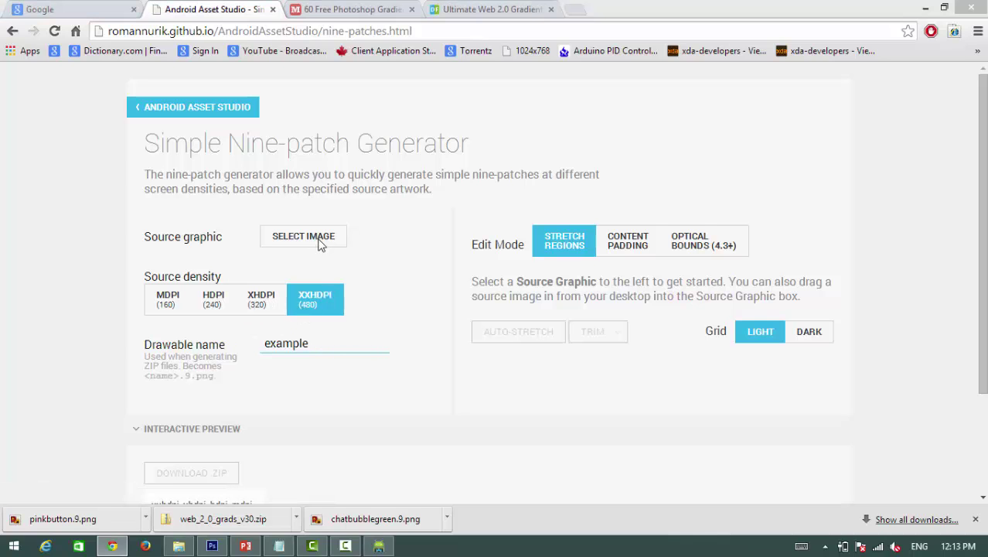
pyautogui.scroll(-10, 550, 289)
pyautogui.click(551, 289)
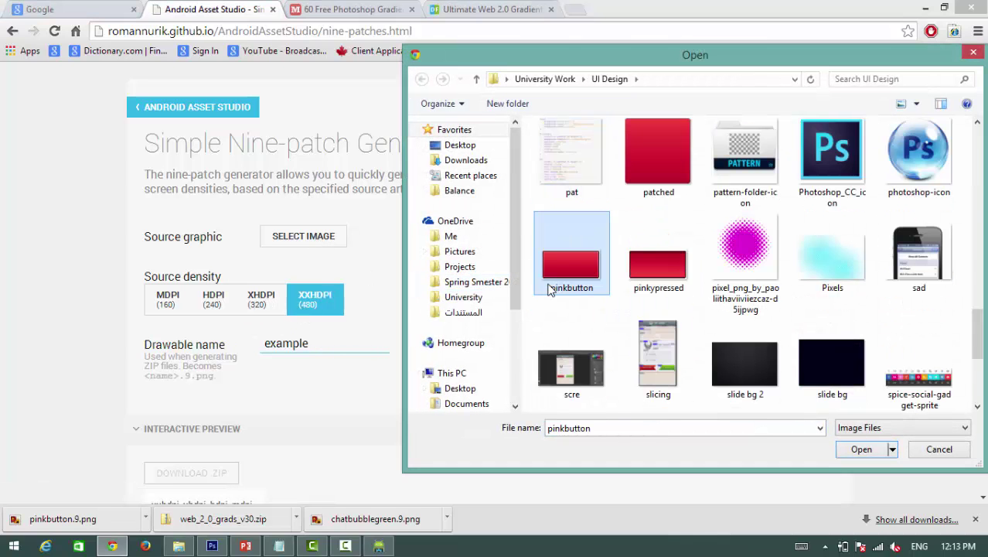
pyautogui.press('Right')
pyautogui.press('Return')
# - Save the generated xxhdpi nine-patch image as pinkypressed.9.png in the UI Design folder
pyautogui.scroll(-3, 549, 286)
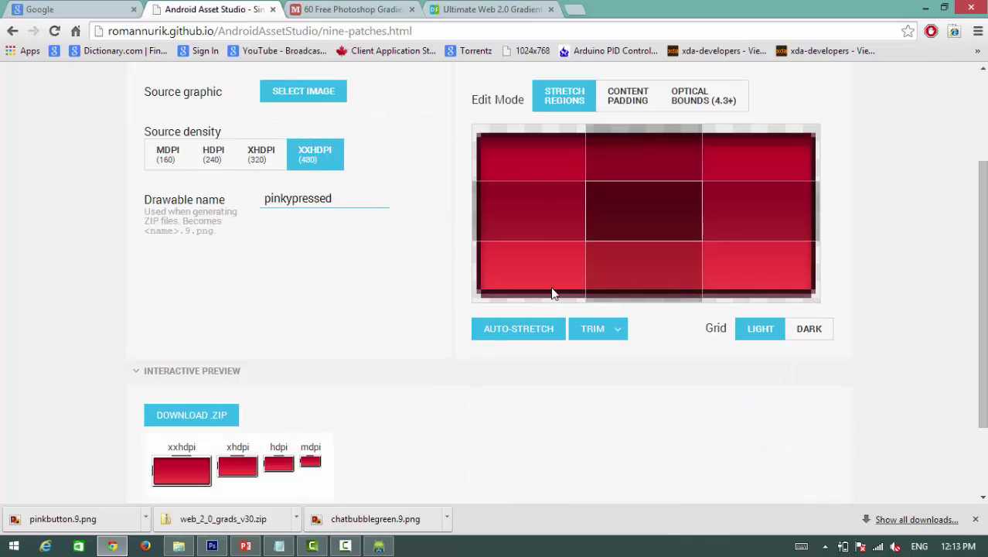
pyautogui.scroll(1, 553, 292)
pyautogui.scroll(-2, 250, 447)
pyautogui.rightClick(181, 372)
pyautogui.click(236, 213)
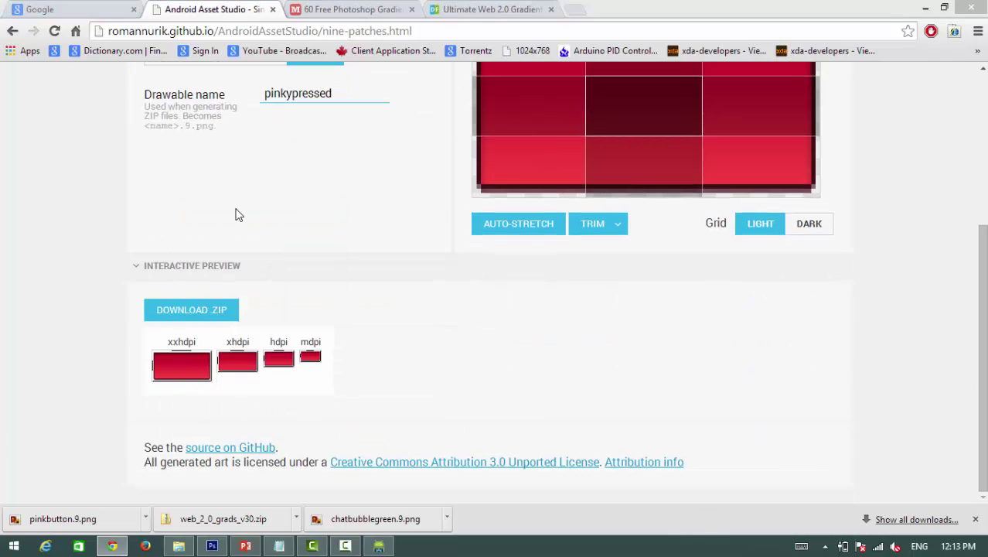
pyautogui.write('pinkypressed.')
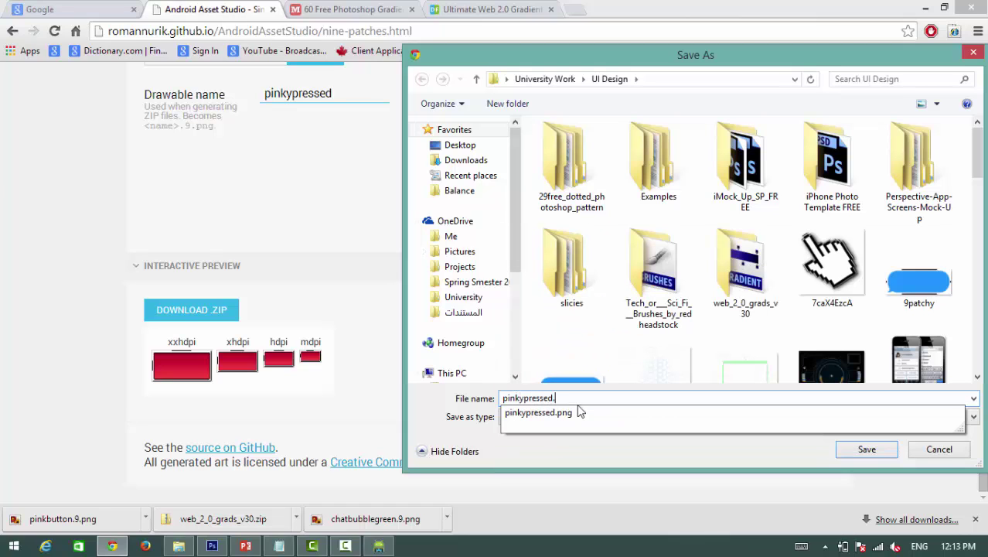
pyautogui.write('9.png')
pyautogui.press('Return')
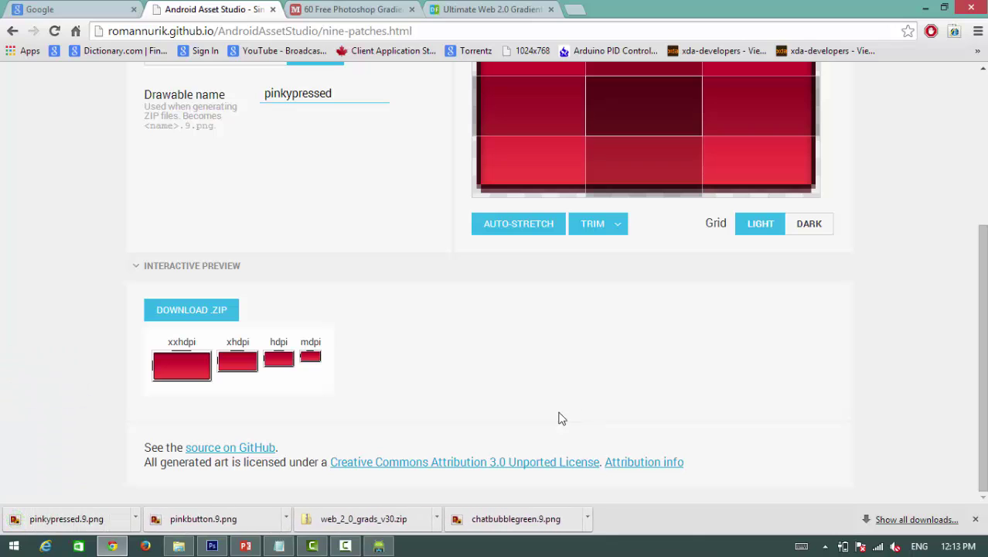
# - Move pinkypressed.9.png from the UI Design folder into the MobileLab project's res/drawable-hdpi directory in Android Studio
pyautogui.click(924, 8)
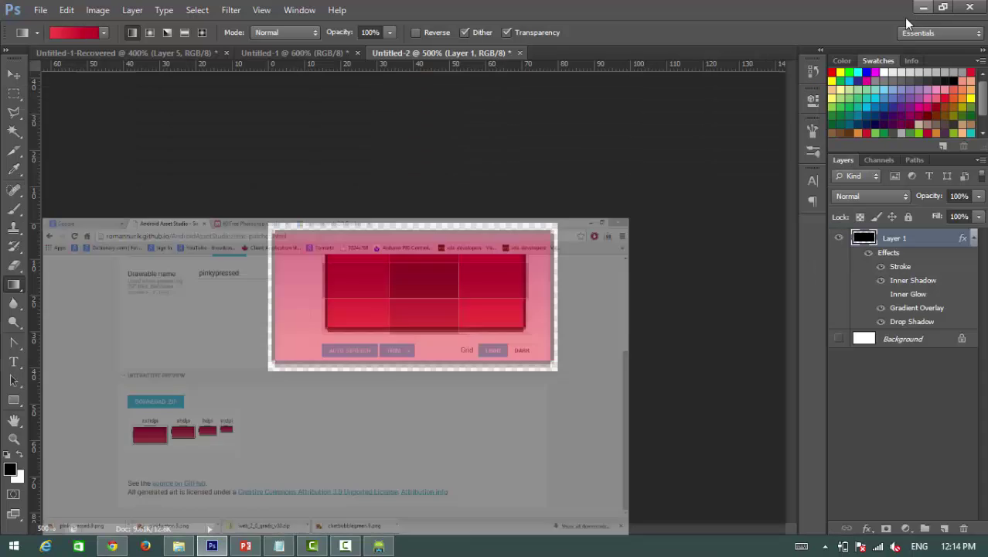
pyautogui.click(379, 546)
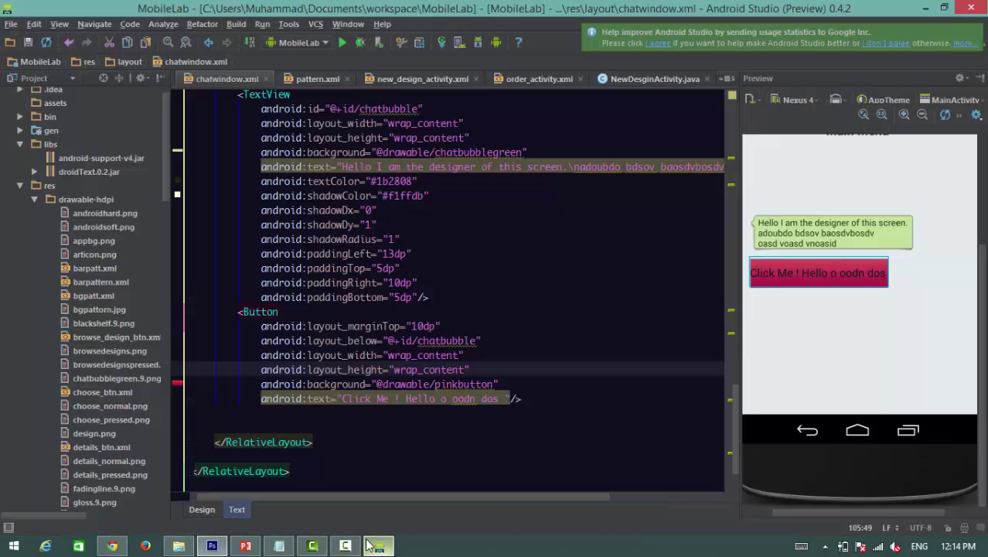
pyautogui.click(178, 546)
pyautogui.click(334, 479)
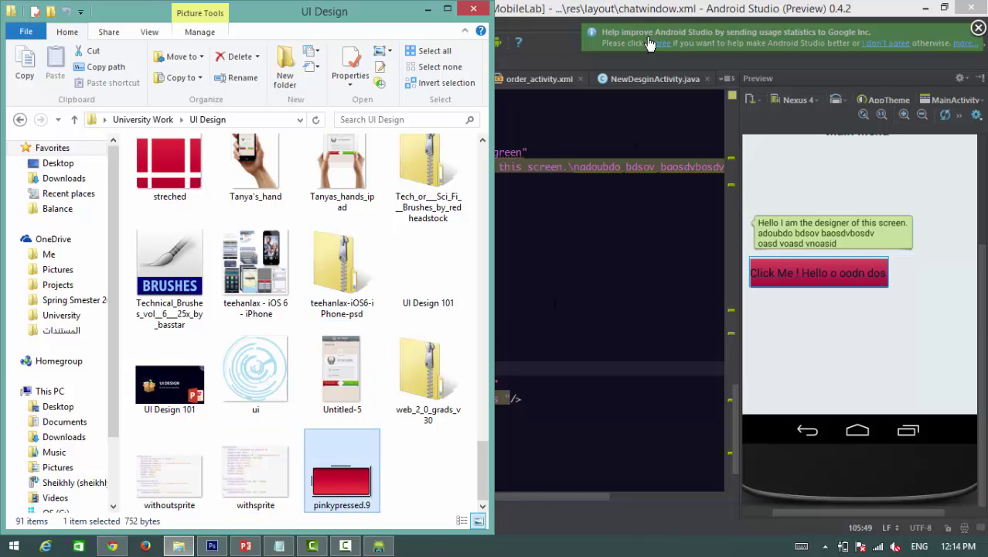
pyautogui.moveTo(334, 478); pyautogui.dragTo(596, 223)
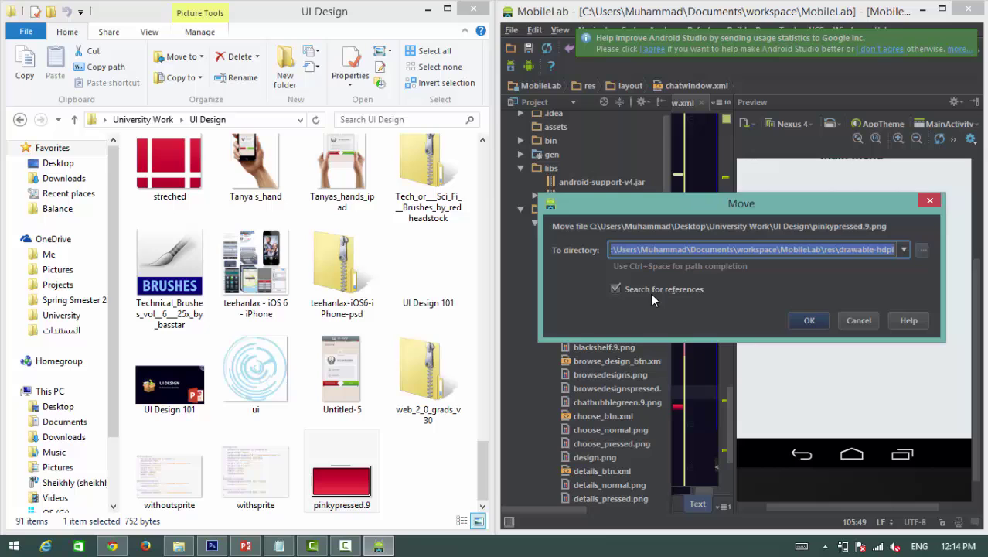
pyautogui.click(808, 323)
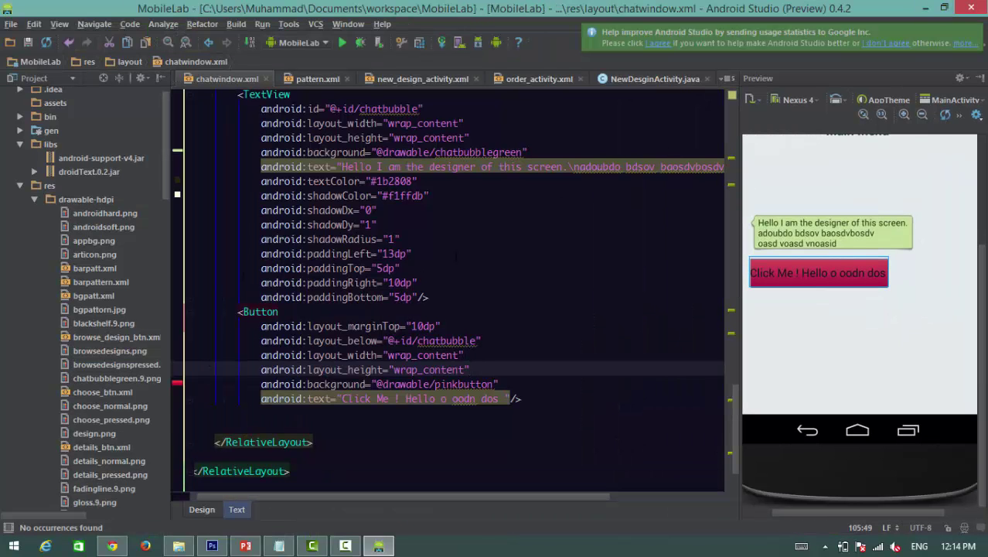
# - Open choose_btn.xml from drawable-hdpi and examine its selector code for the button states
pyautogui.moveTo(165, 196); pyautogui.dragTo(166, 219)
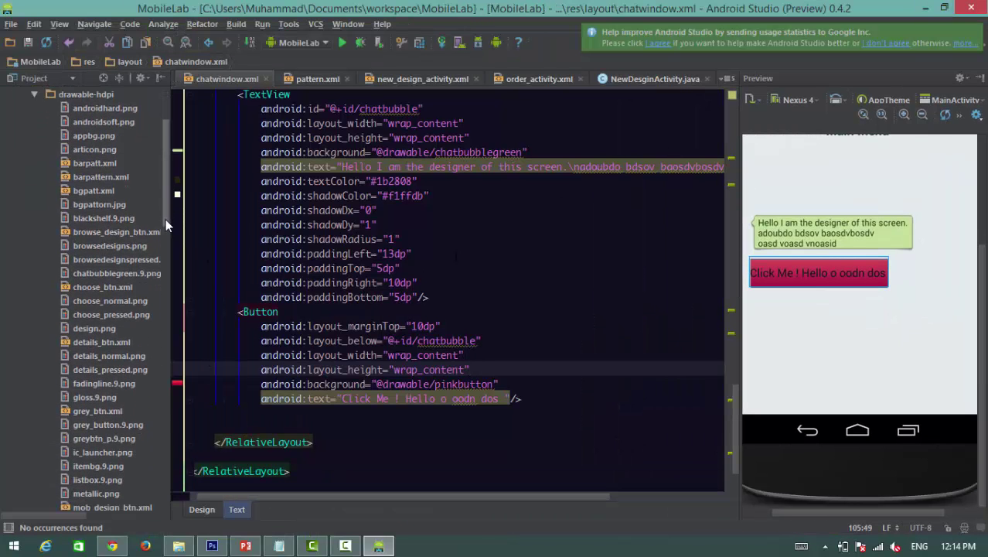
pyautogui.doubleClick(123, 288)
pyautogui.moveTo(222, 170); pyautogui.dragTo(335, 334)
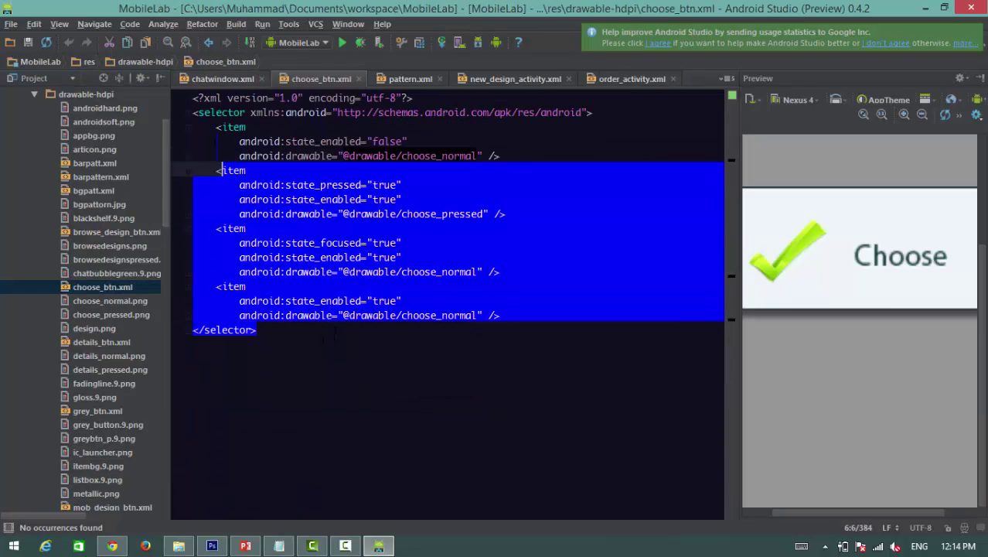
pyautogui.hotkey('ctrl', 'shift', 'Home')
# - Duplicate choose_btn.xml within the drawable-hdpi folder under the name pinky_btn.xml and open the copy
pyautogui.click(102, 289)
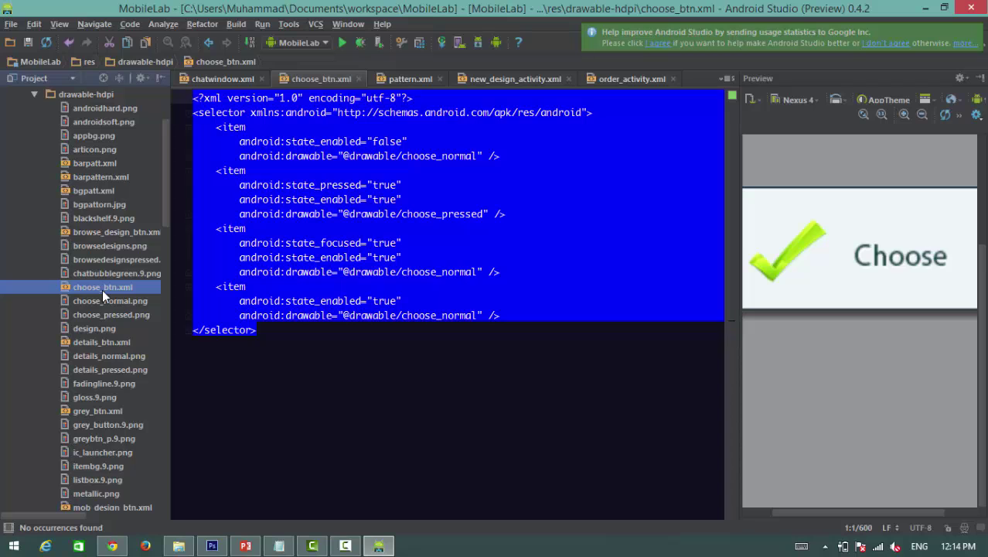
pyautogui.rightClick(105, 298)
pyautogui.click(137, 228)
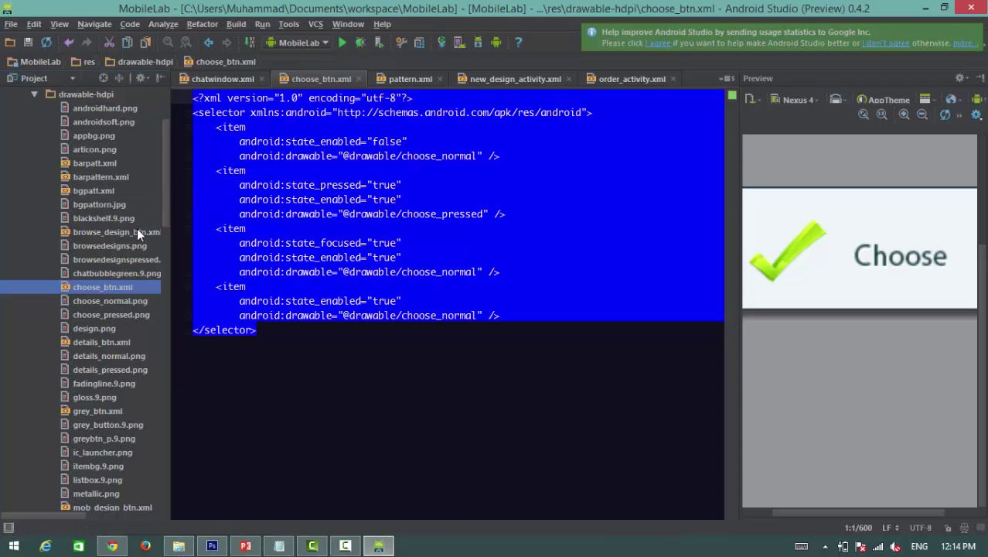
pyautogui.scroll(2, 120, 187)
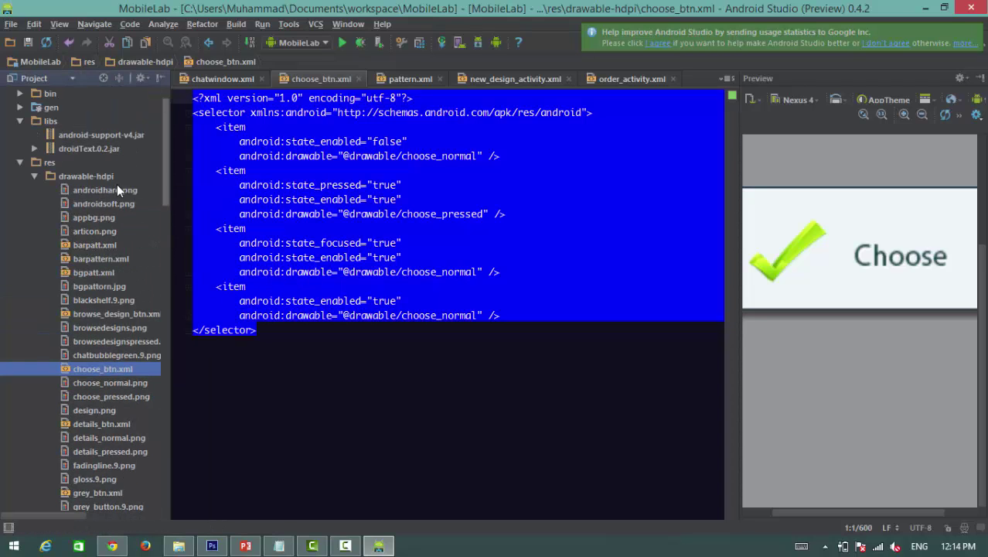
pyautogui.rightClick(99, 176)
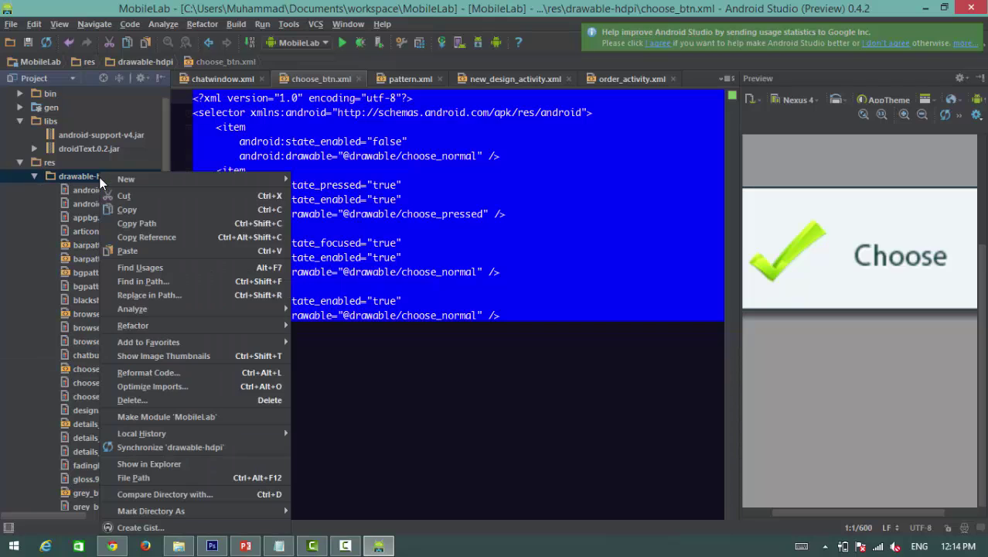
pyautogui.click(127, 250)
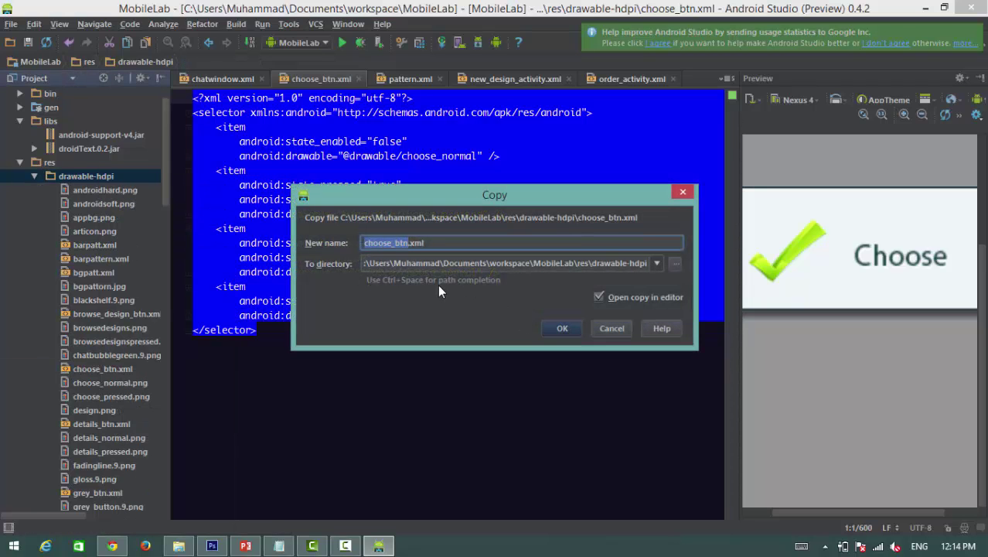
pyautogui.write('pinky_btn')
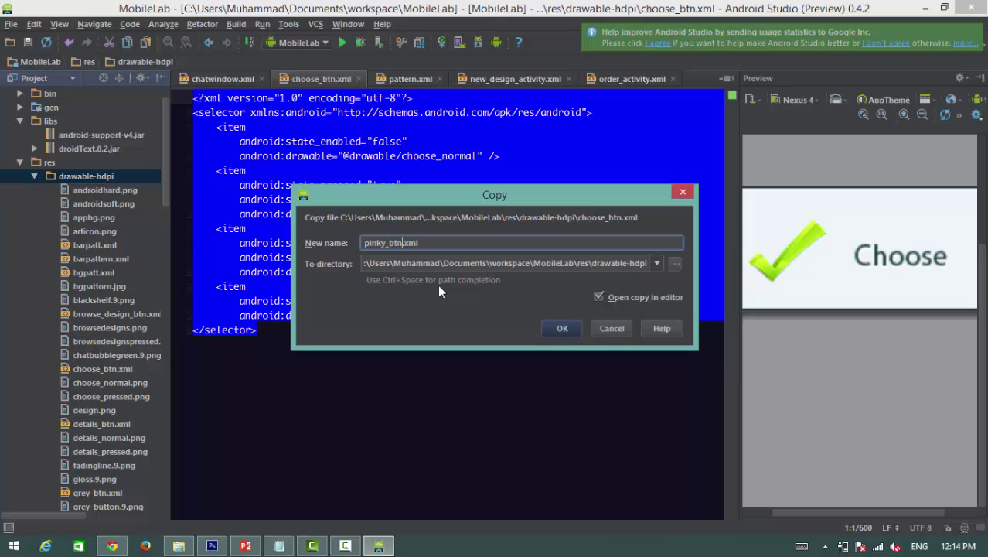
pyautogui.press('Return')
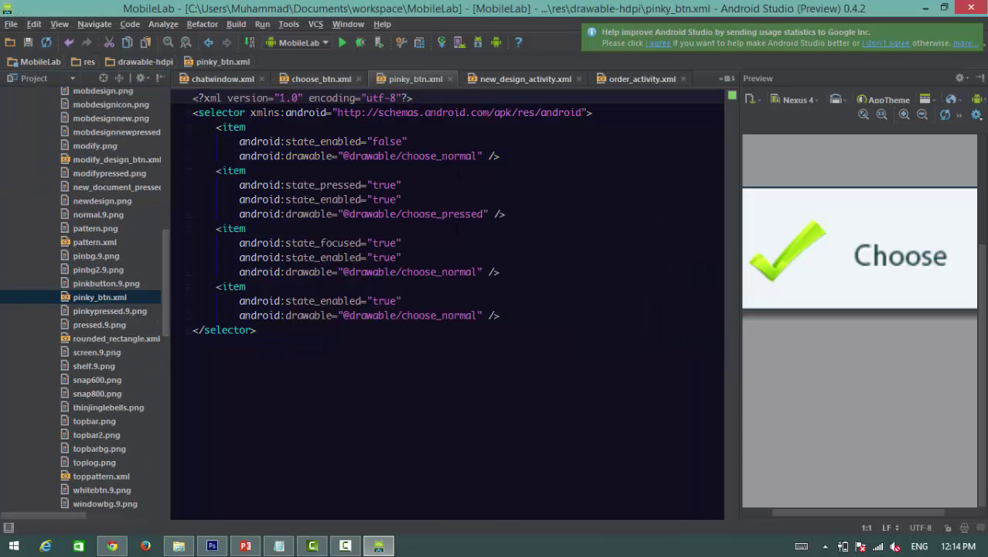
pyautogui.click(441, 155)
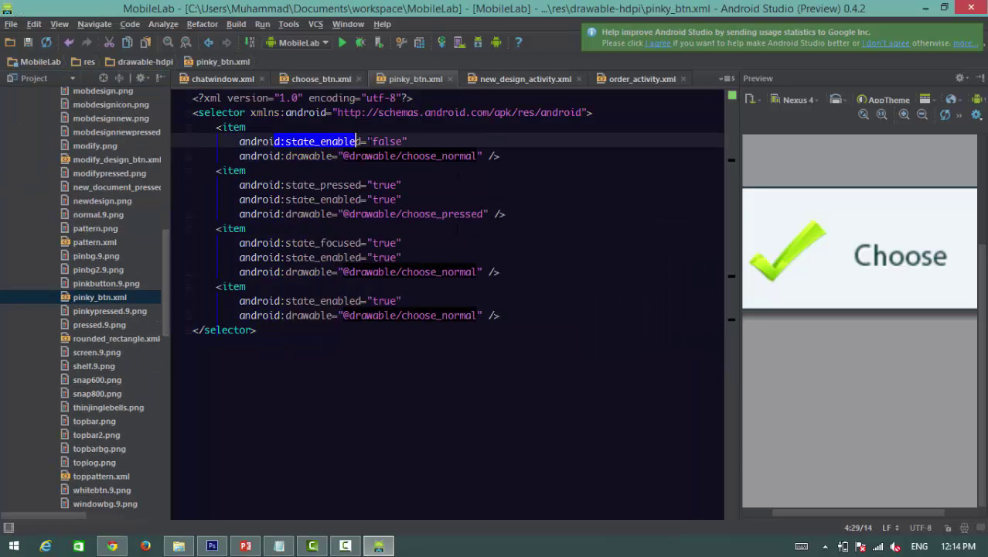
pyautogui.doubleClick(438, 155)
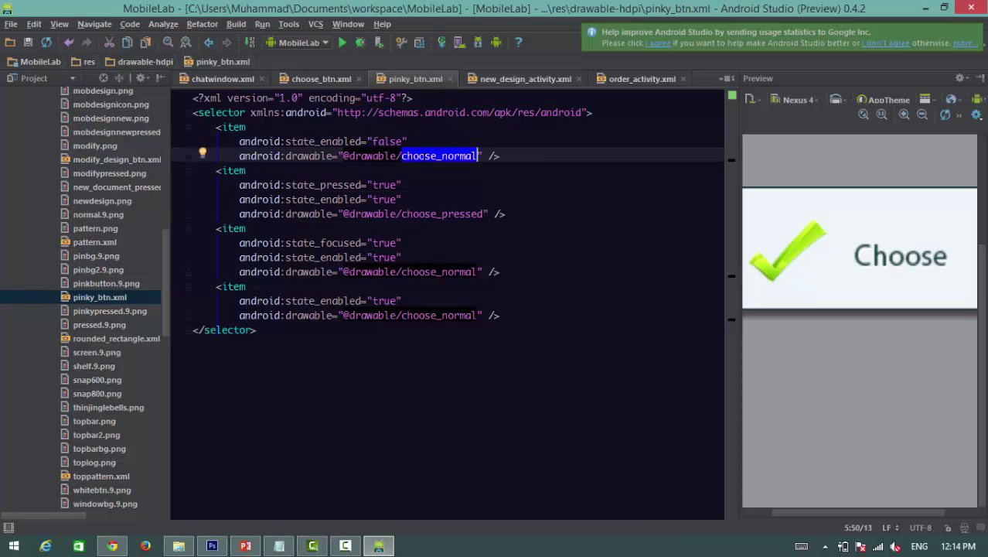
pyautogui.write('pin')
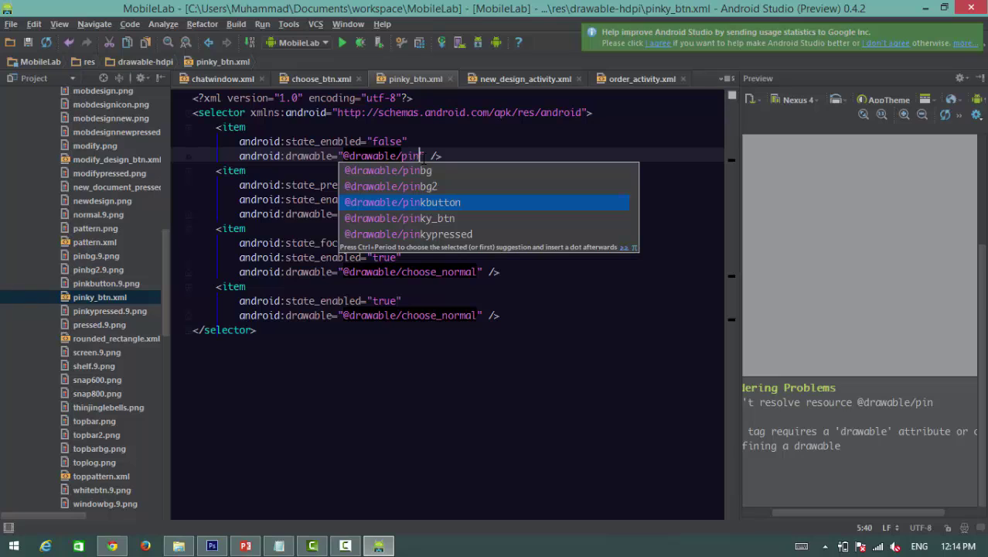
pyautogui.press('Return')
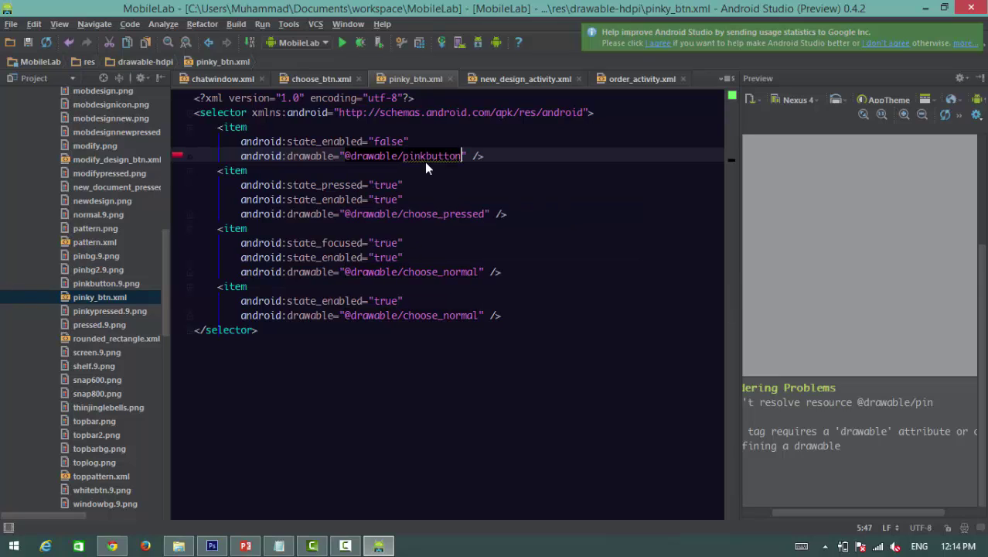
pyautogui.doubleClick(443, 213)
pyautogui.write('pin')
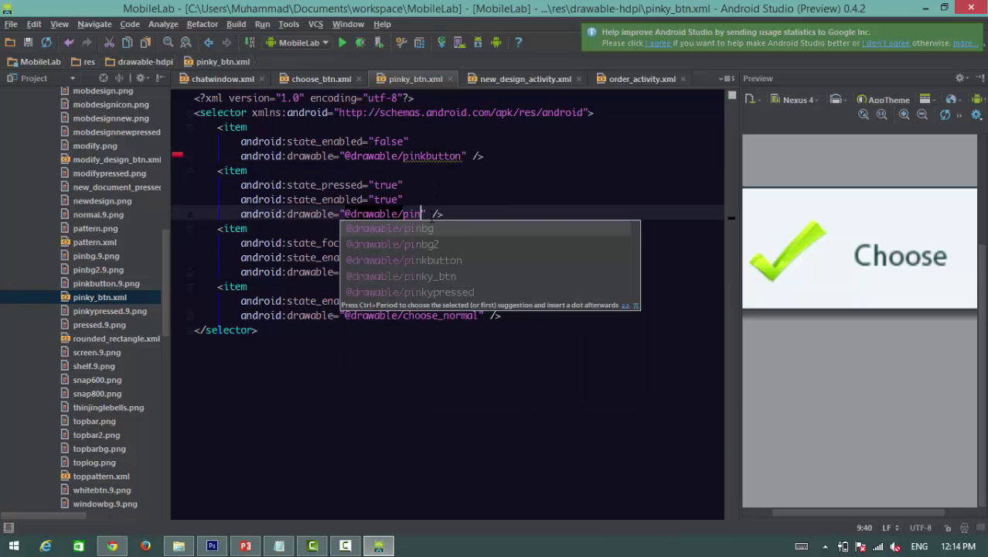
pyautogui.press('Down')
pyautogui.press('Return')
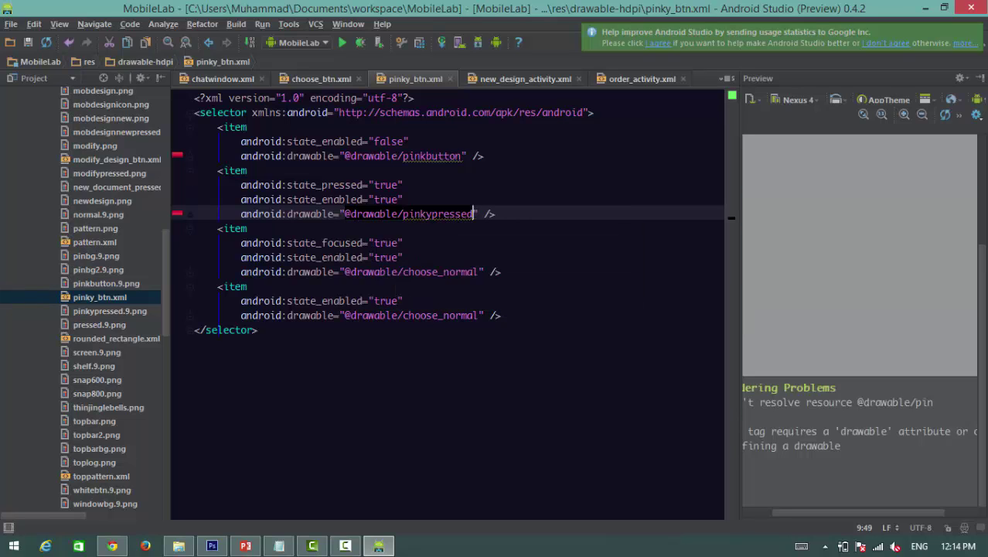
pyautogui.doubleClick(441, 272)
pyautogui.write('pin')
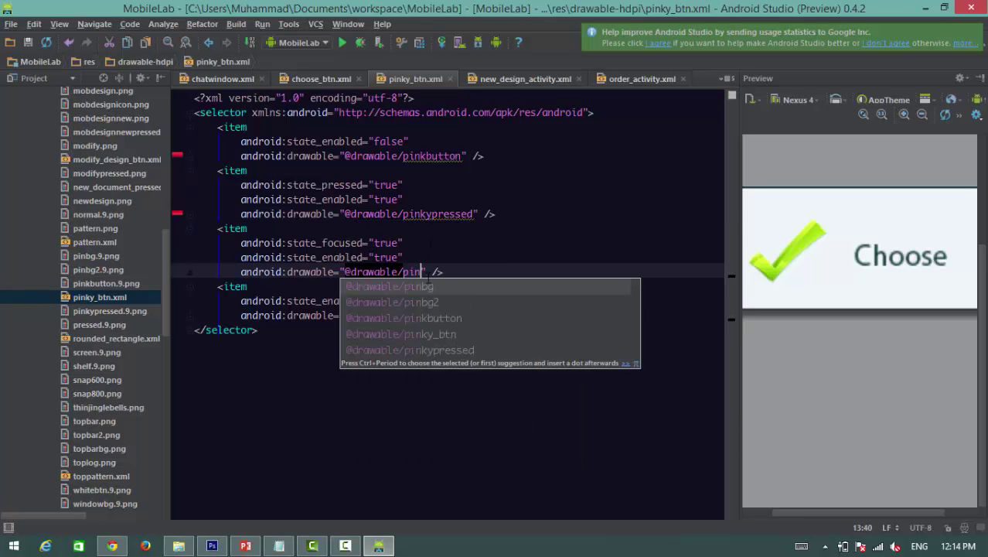
pyautogui.press('Down')
pyautogui.press('Down')
pyautogui.press('Return')
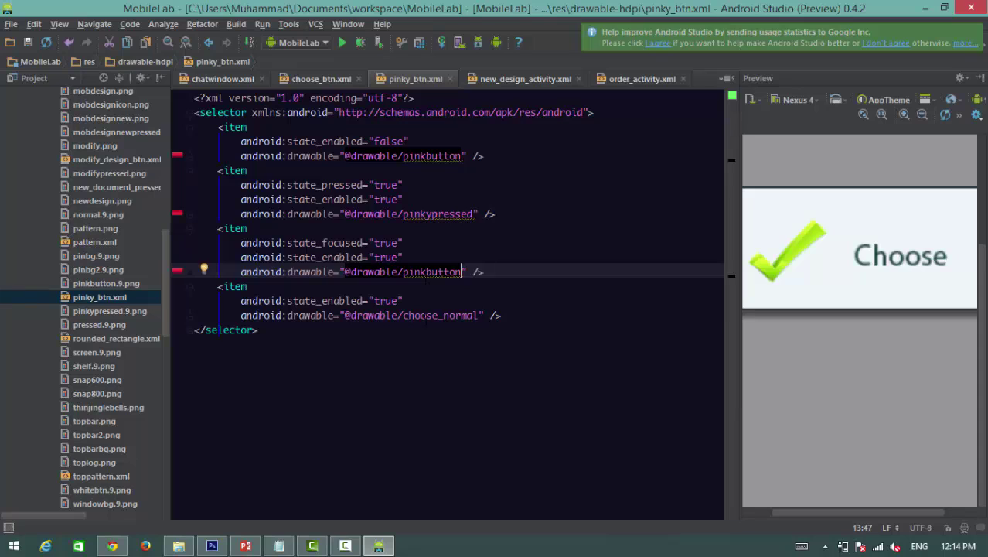
pyautogui.doubleClick(423, 315)
pyautogui.write('pink')
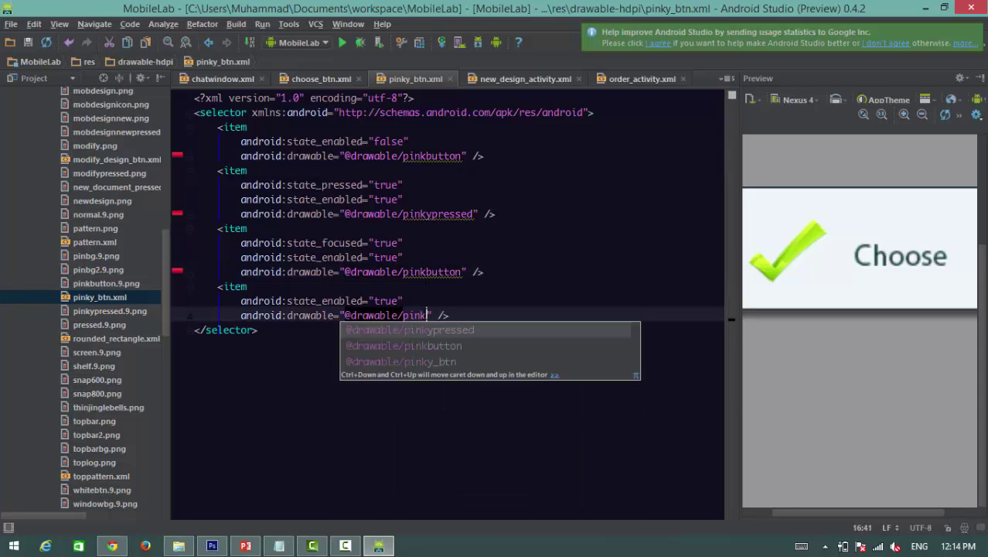
pyautogui.press('Down')
pyautogui.press('Return')
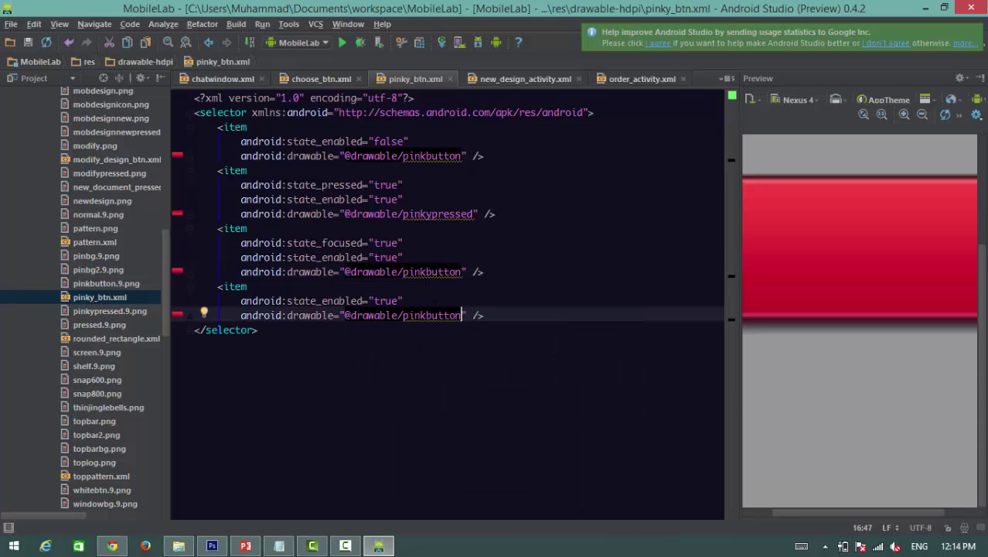
pyautogui.press('Up')
pyautogui.press('Up')
pyautogui.press('Up')
pyautogui.press('Up')
pyautogui.click(460, 200)
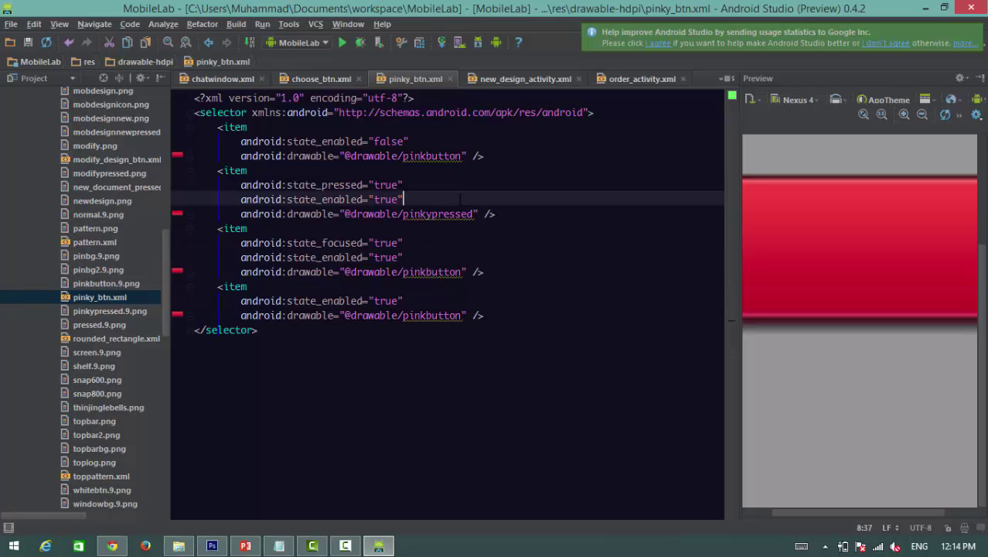
# - Close pinky_btn.xml and return to the Button element's attributes in chatwindow.xml
pyautogui.click(448, 79)
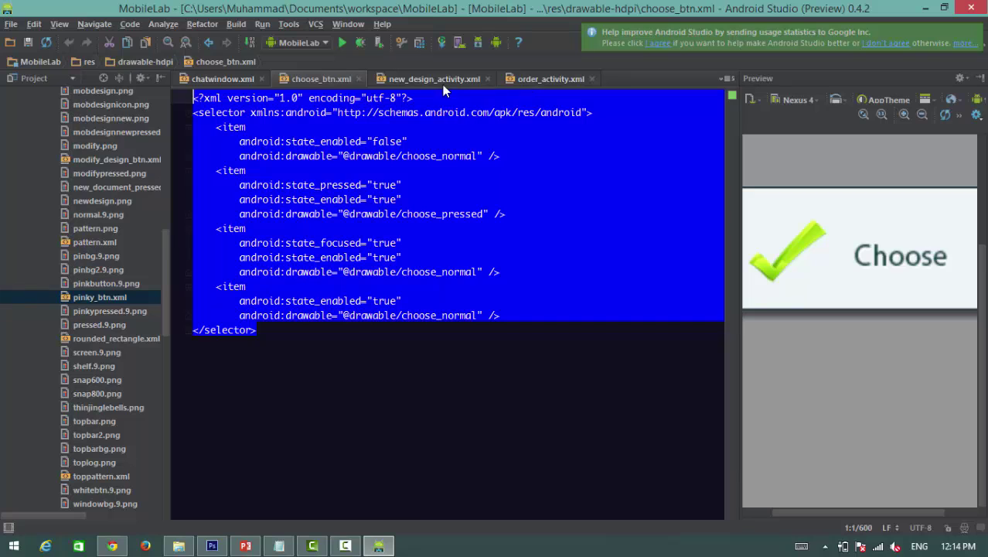
pyautogui.click(221, 78)
pyautogui.click(469, 399)
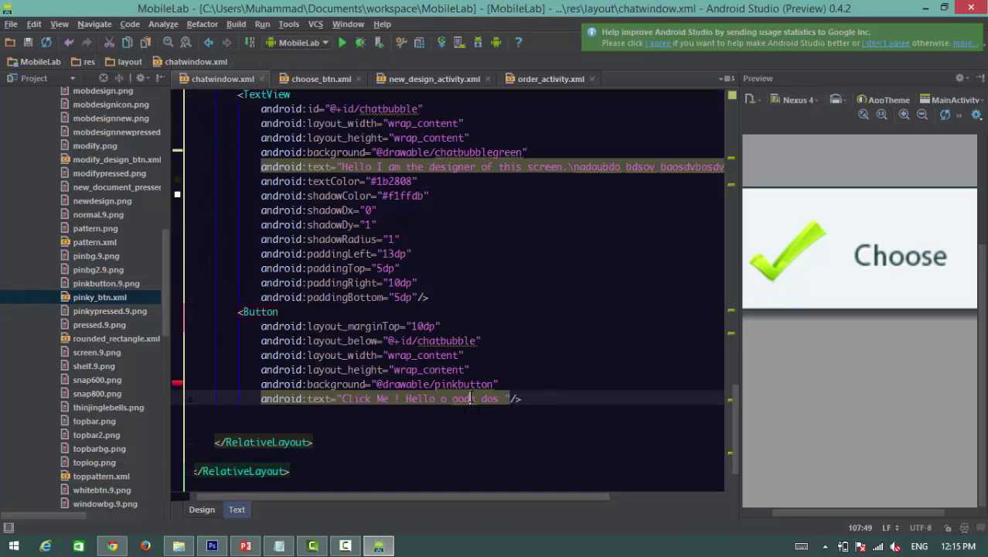